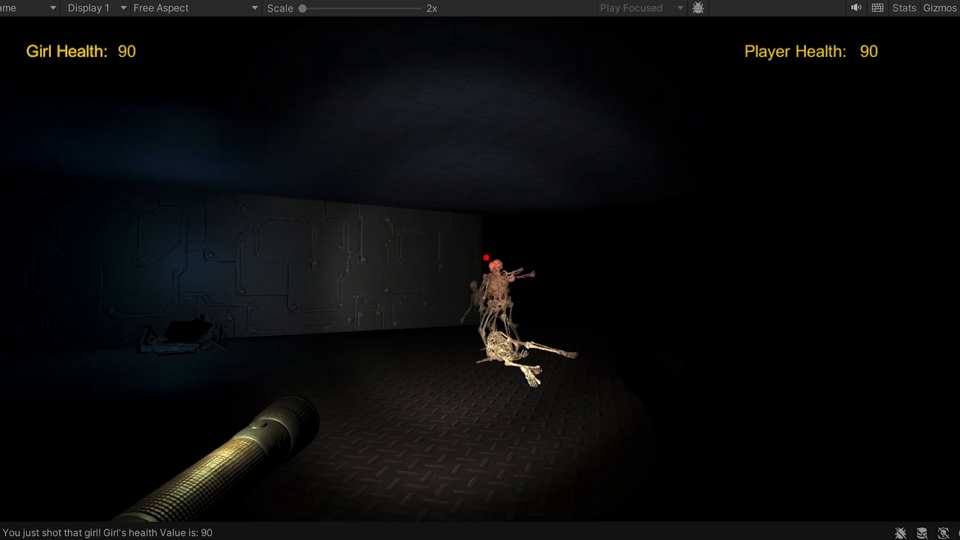
click(480, 270)
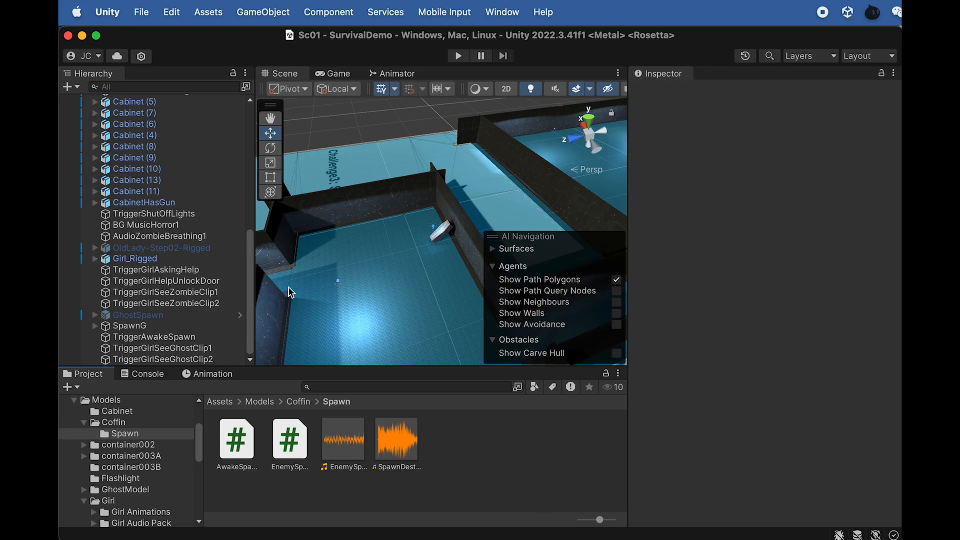
- Switch to Finder and examine the contents of the Skeleton Model folder among the lecture project files
key(super+Tab)
key(super+Tab)
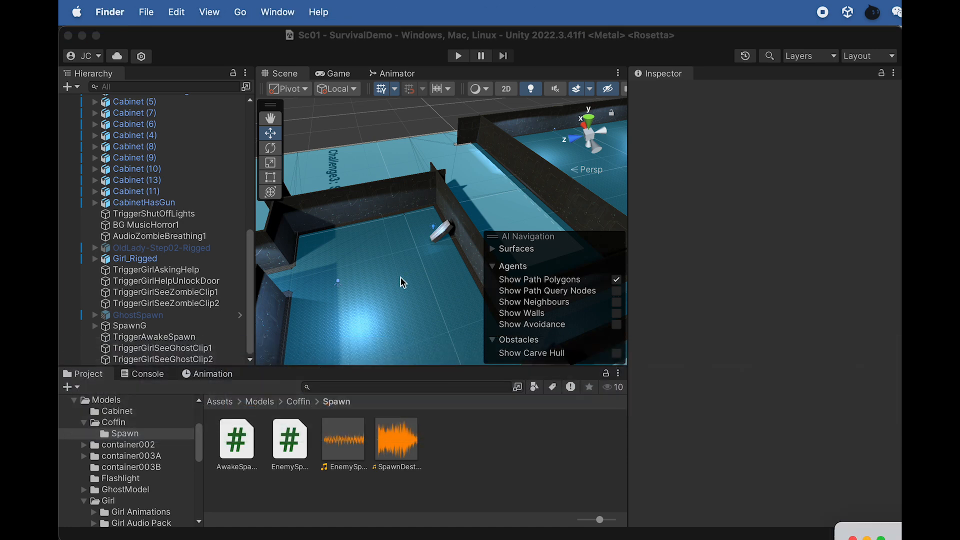
drag(902, 526, 596, 157)
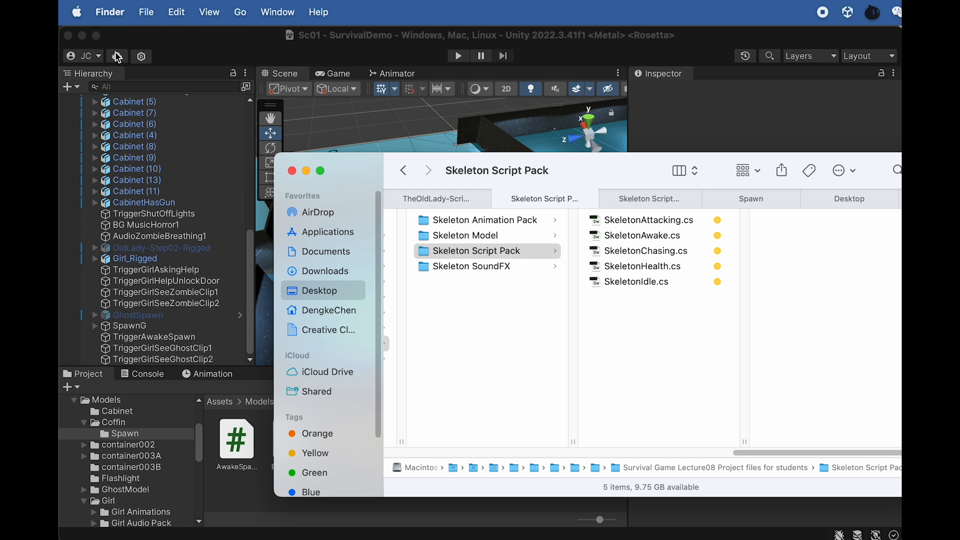
click(486, 237)
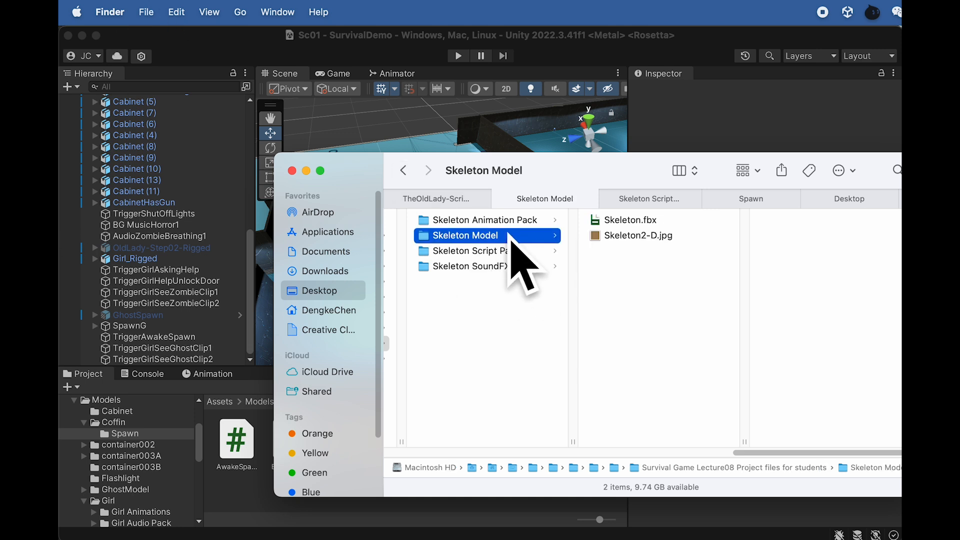
click(237, 500)
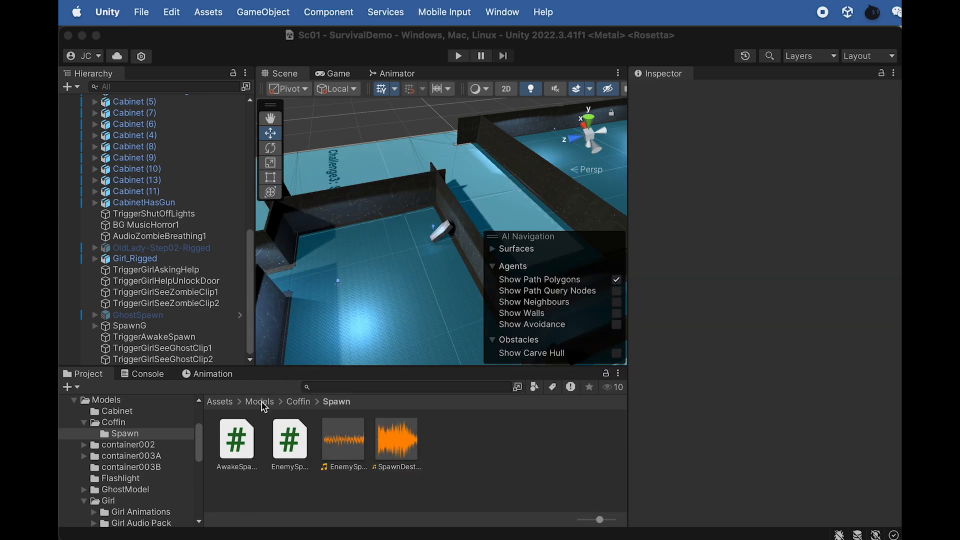
- Create a new folder named Skeleton inside Unity's Assets/Models folder
click(261, 404)
scroll(440, 483, down, 3)
right_click(425, 475)
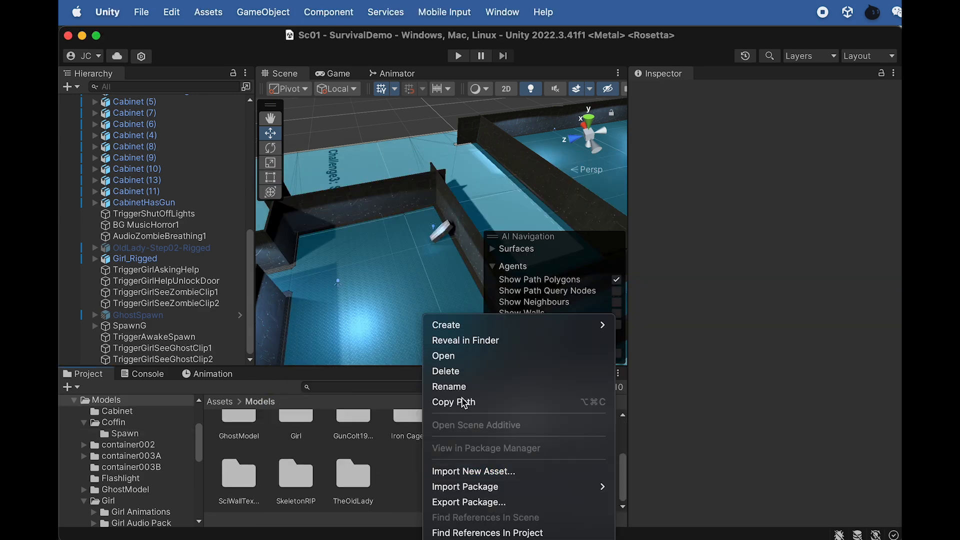
mouse_move(467, 324)
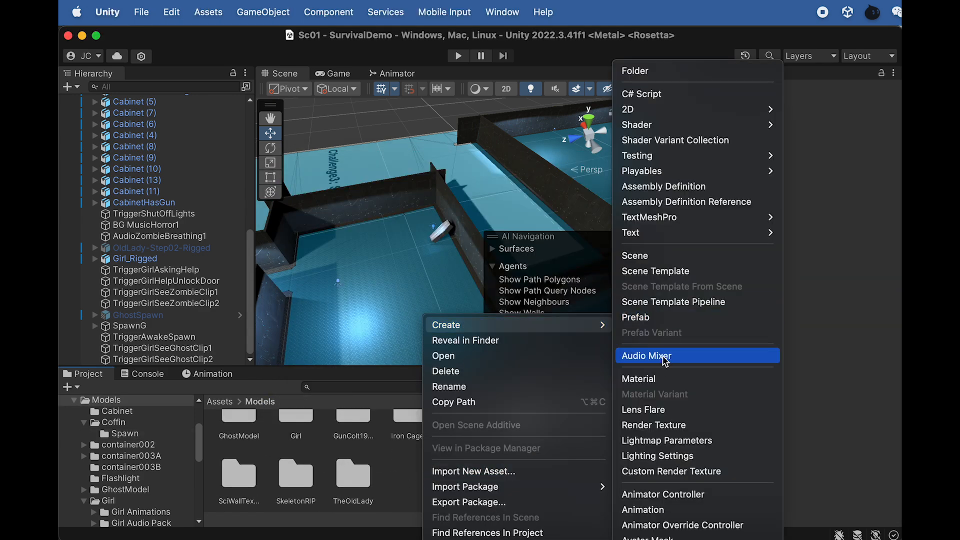
click(629, 74)
text(Ske)
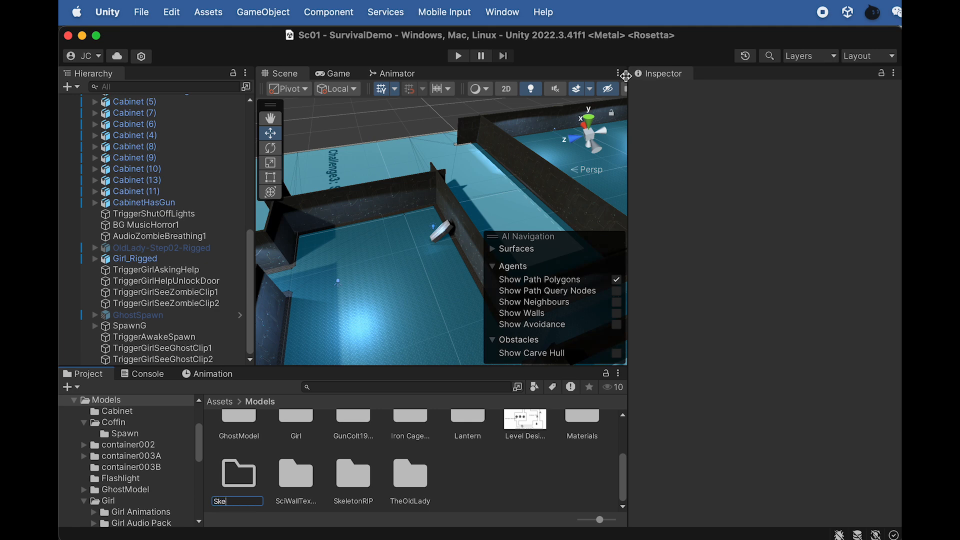
text(leton)
key(Return)
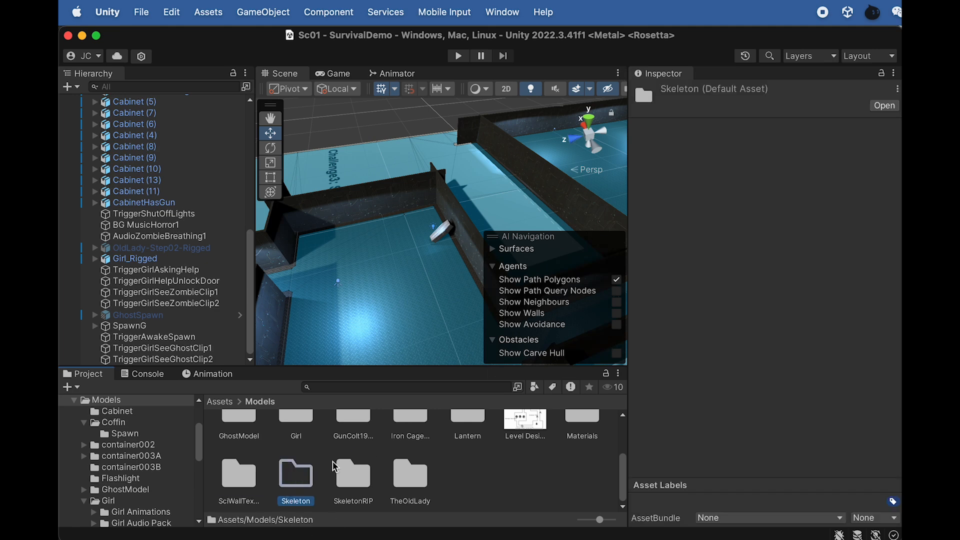
- Import the Skeleton Model folder from Finder into Assets/Models/Skeleton and open the imported folder
double_click(300, 474)
key(super+Tab)
drag(856, 166, 905, 173)
drag(518, 245, 272, 447)
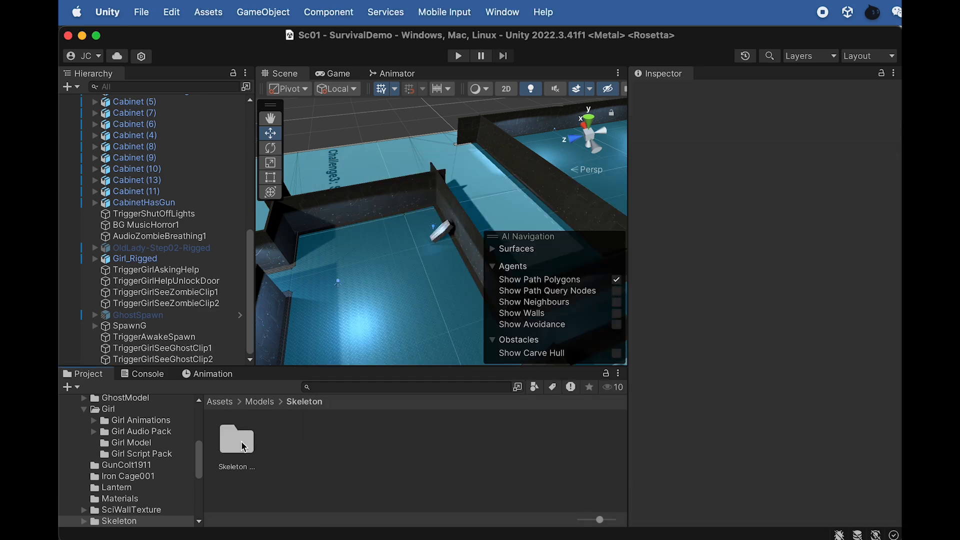
double_click(240, 443)
- Duplicate the Girl_Rigged object and rename the copy "Girl_Rigged (1)testing"
scroll(413, 257, down, 5)
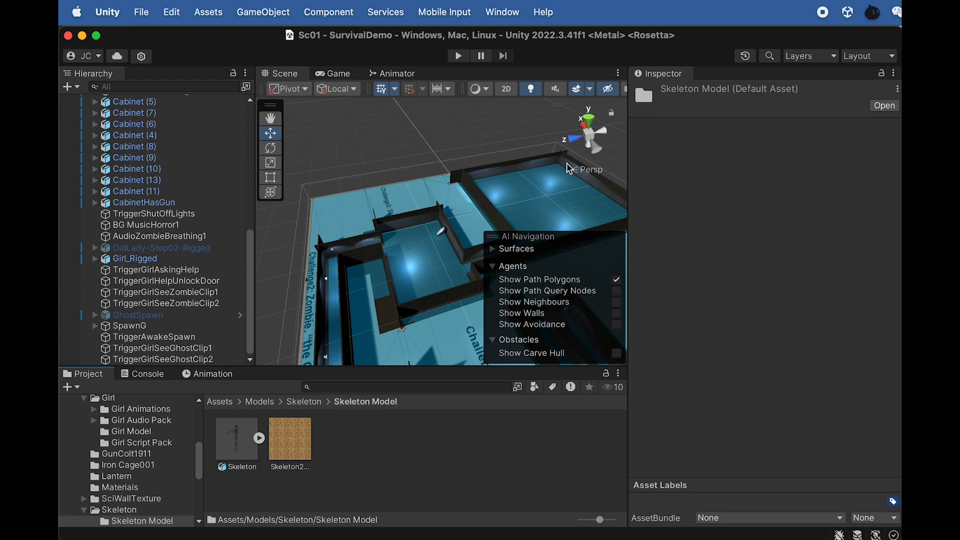
click(135, 258)
key(f)
alt+drag(370, 251, 429, 214)
alt+drag(379, 235, 444, 226)
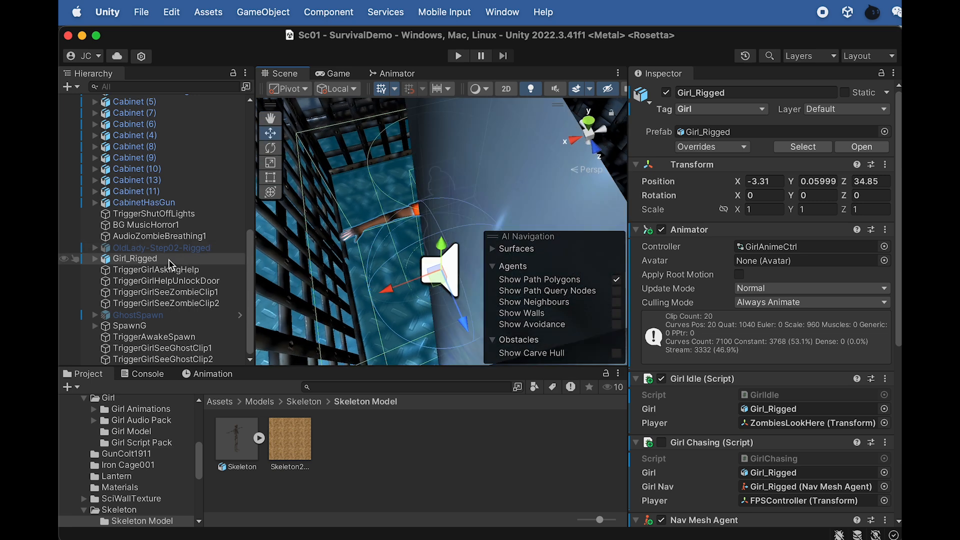
key(super+d)
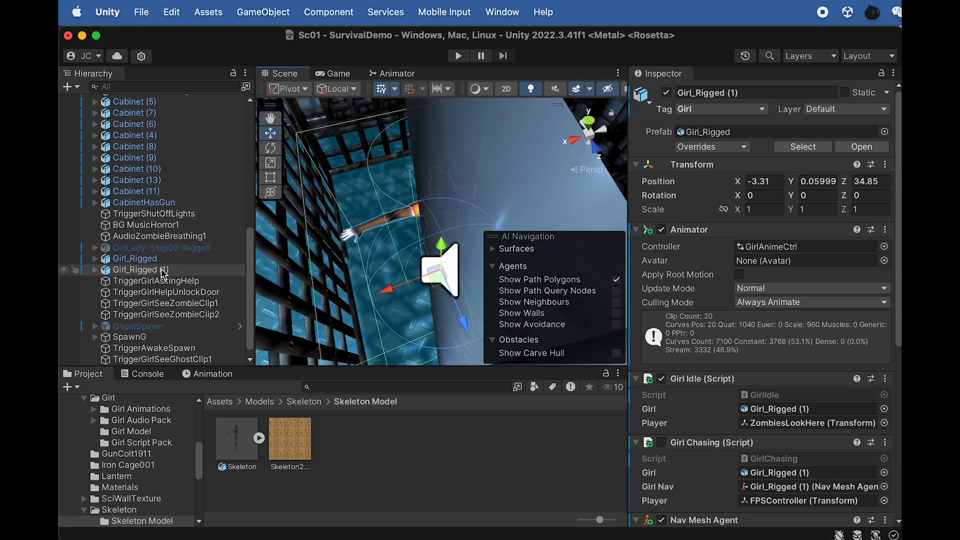
click(165, 274)
key(Right)
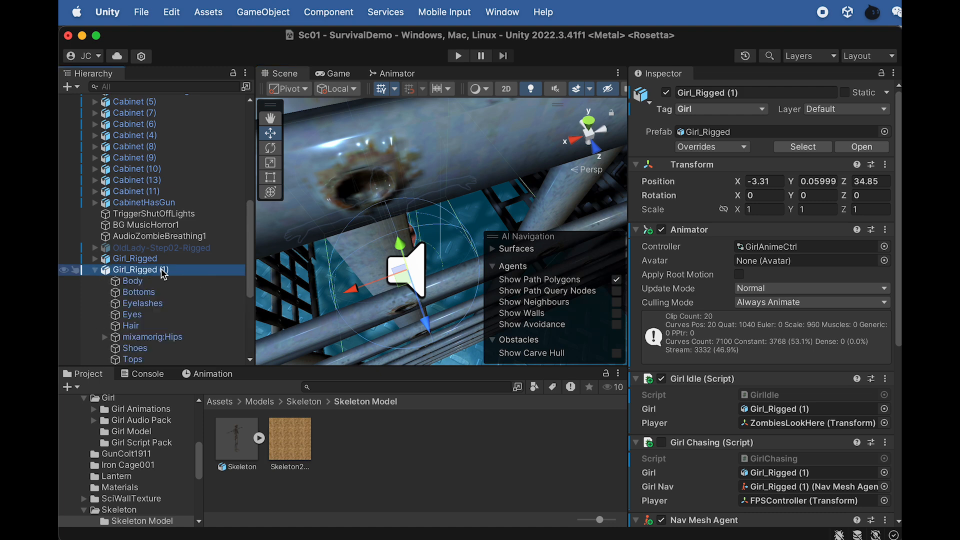
click(164, 274)
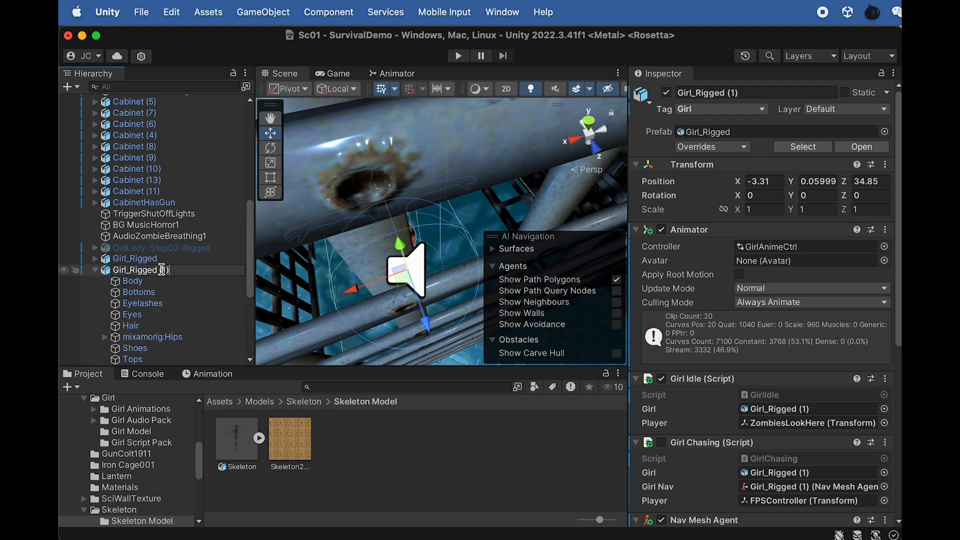
text(testing)
key(Return)
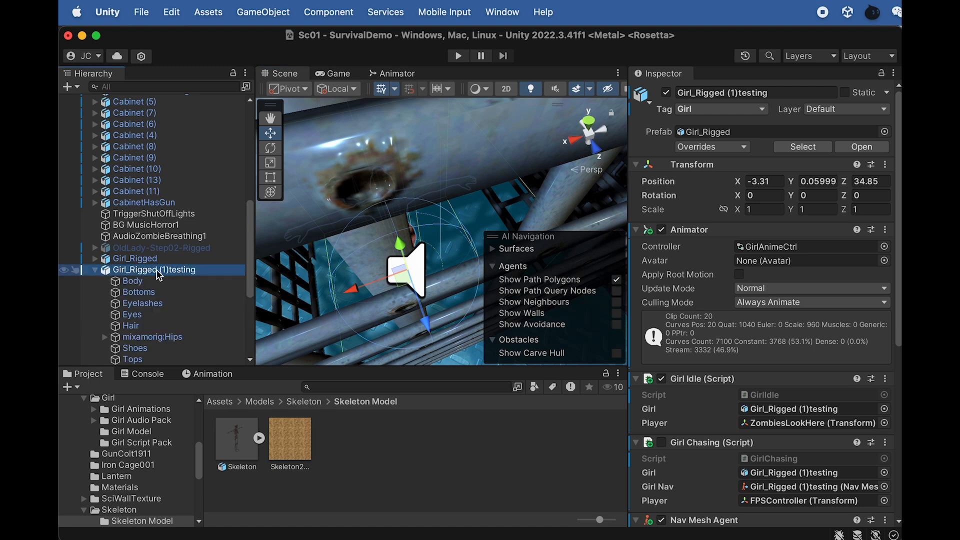
- Deactivate the original Girl_Rigged object and collapse the testing copy in the object list
click(145, 259)
click(666, 94)
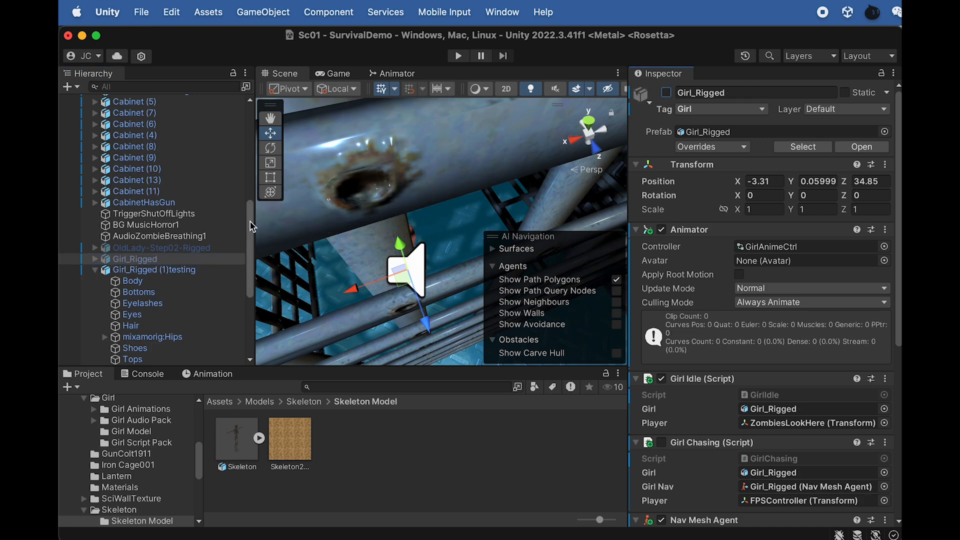
click(120, 271)
click(95, 270)
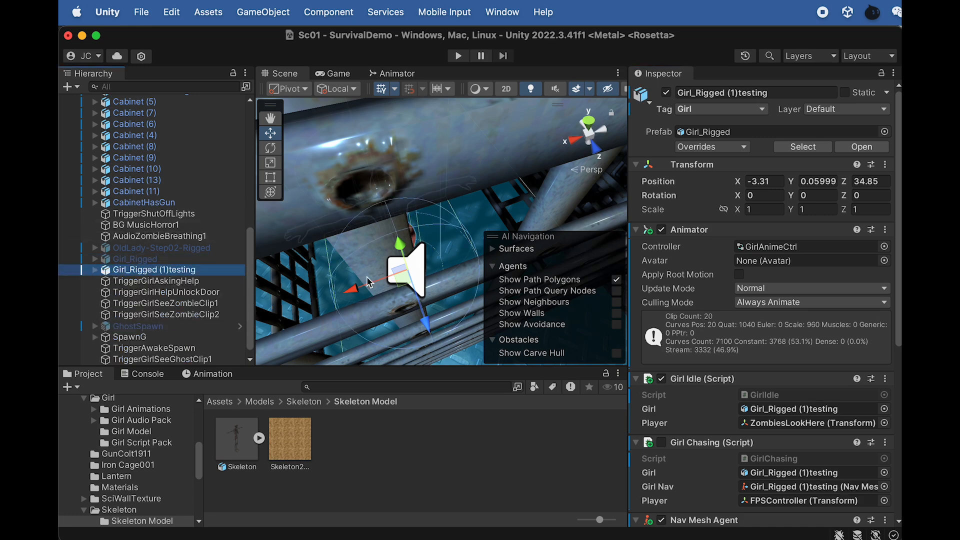
- Move Girl_Rigged (1)testing into the large room at the far end of the level, about X 47.2, Z -40.4
scroll(401, 251, down, 10)
scroll(382, 253, down, 10)
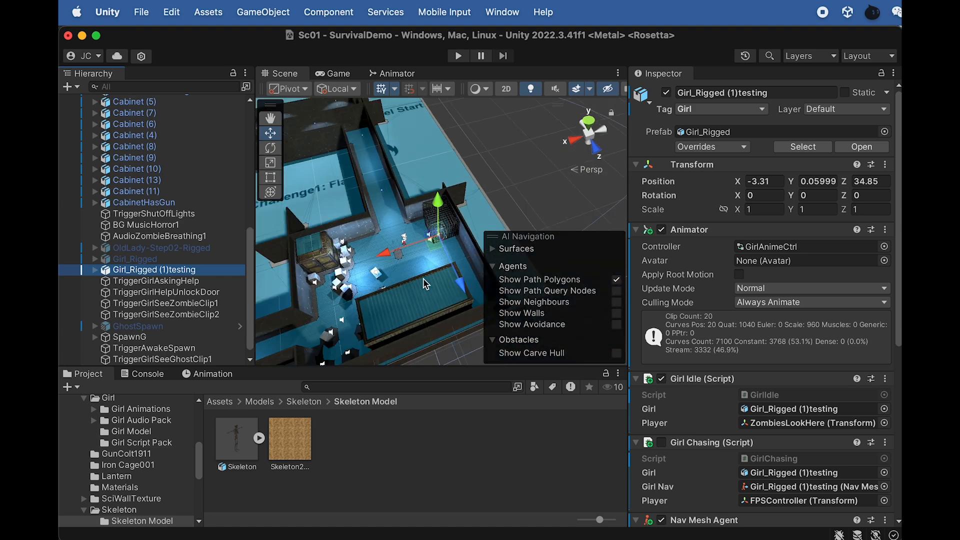
scroll(425, 285, down, 10)
scroll(366, 226, down, 2)
drag(463, 280, 273, 178)
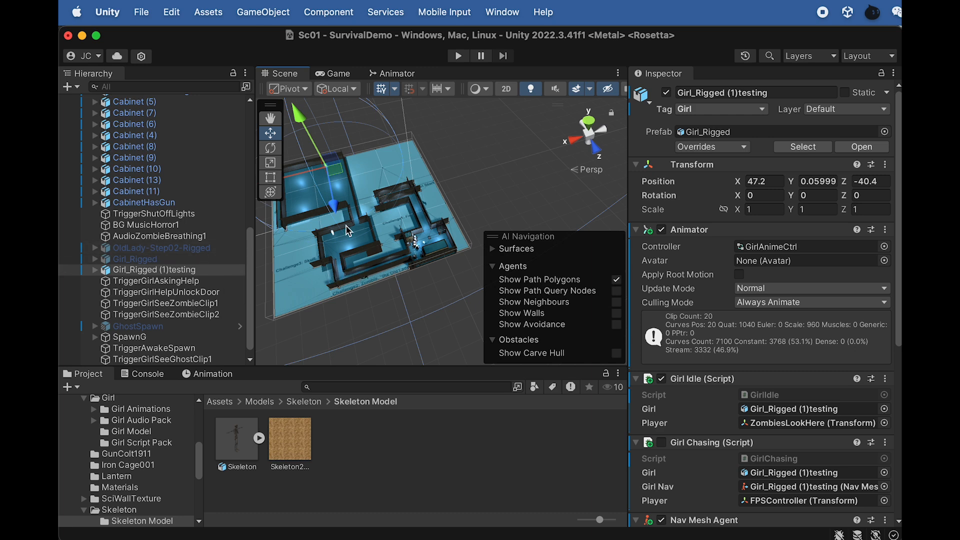
- Move the FPSController into the large room near its wall, at about X 51.4, Z -6.45
scroll(145, 195, up, 15)
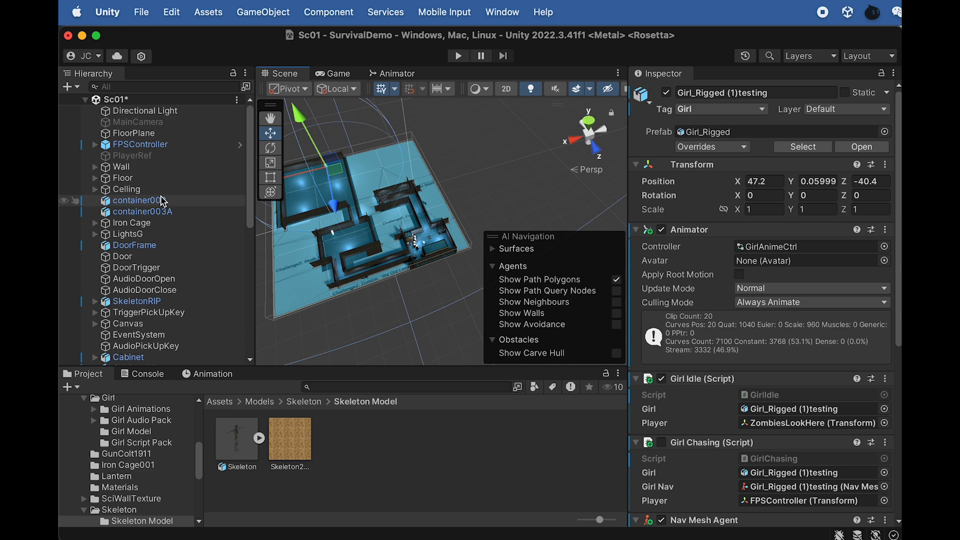
click(140, 144)
drag(385, 253, 339, 233)
key(f)
scroll(381, 212, down, 5)
drag(630, 185, 745, 186)
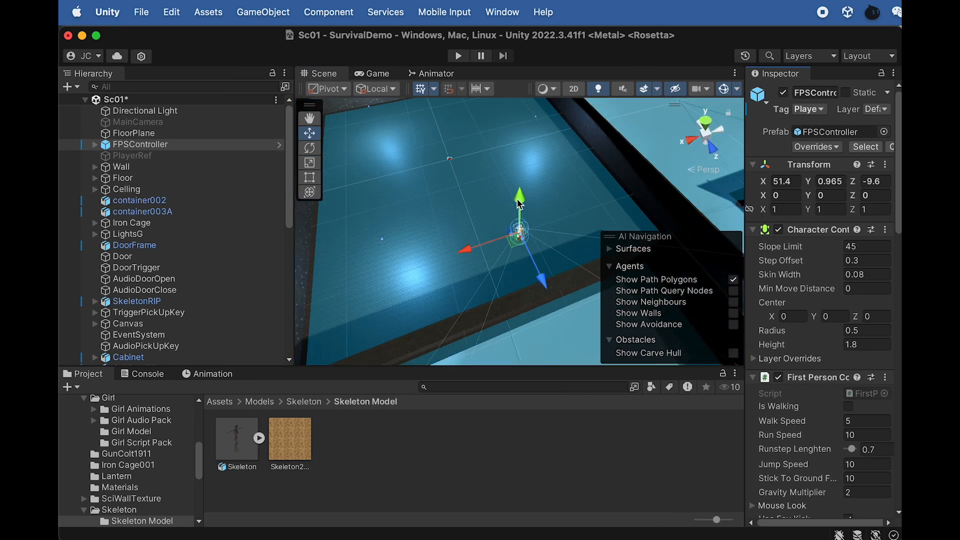
drag(543, 282, 555, 303)
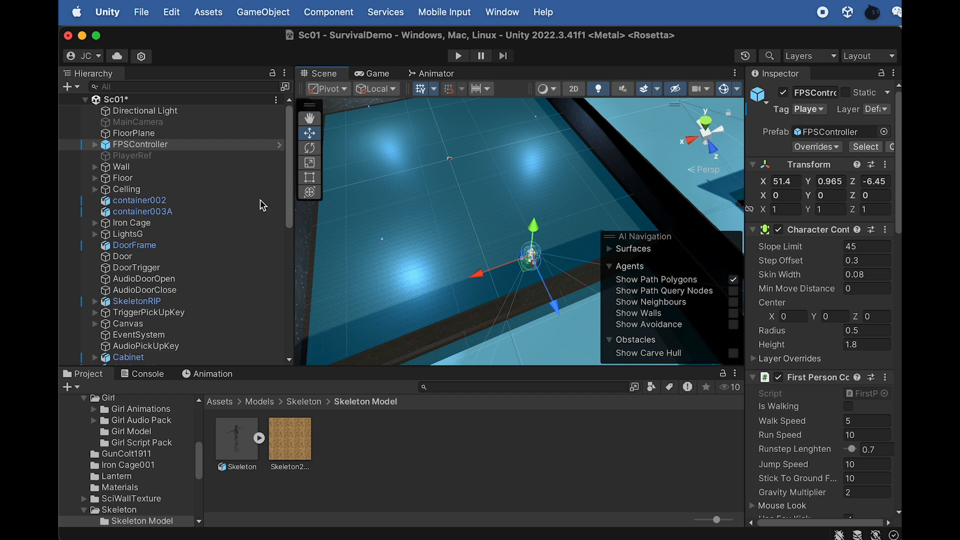
- Move Girl_Rigged (1)testing next to the FPSController, at about X 53.77, Z -6.67
alt+drag(560, 257, 489, 231)
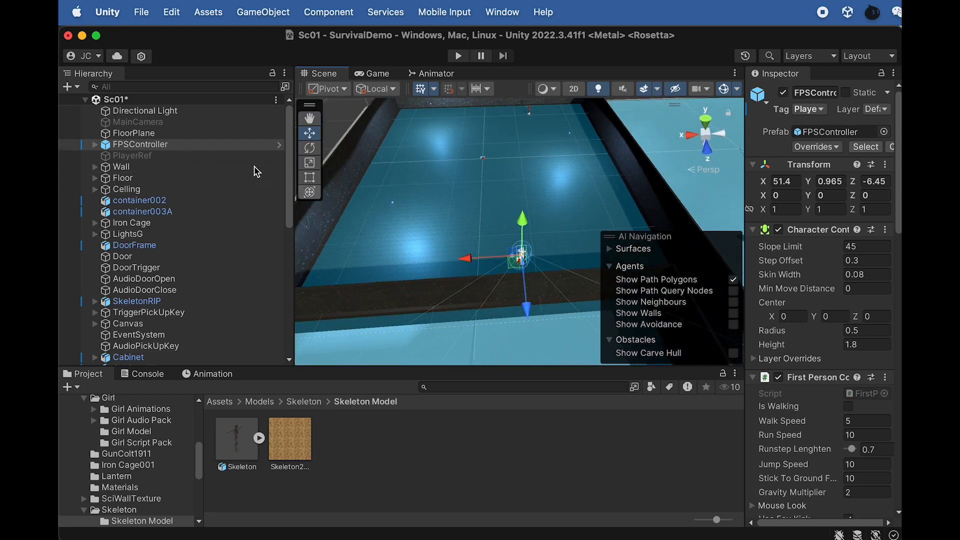
scroll(145, 225, down, 15)
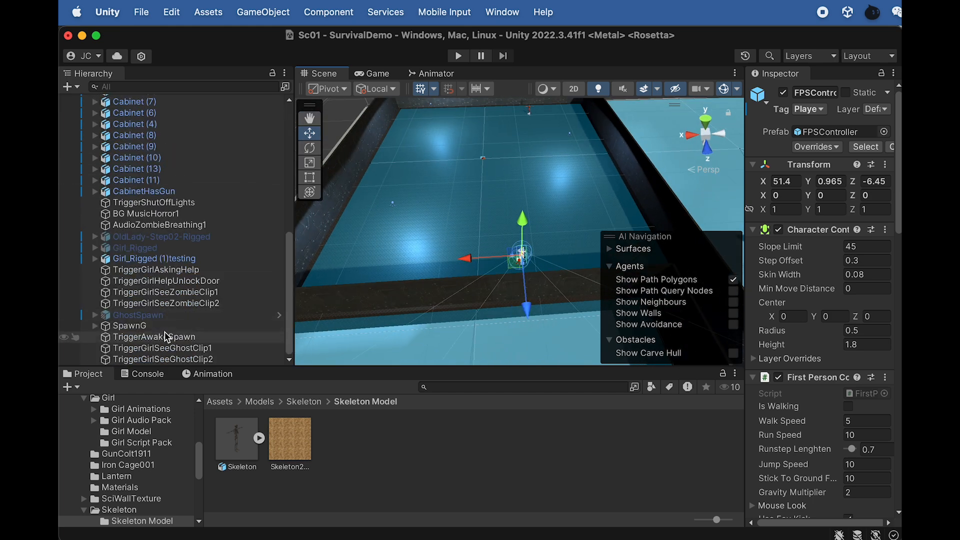
click(150, 259)
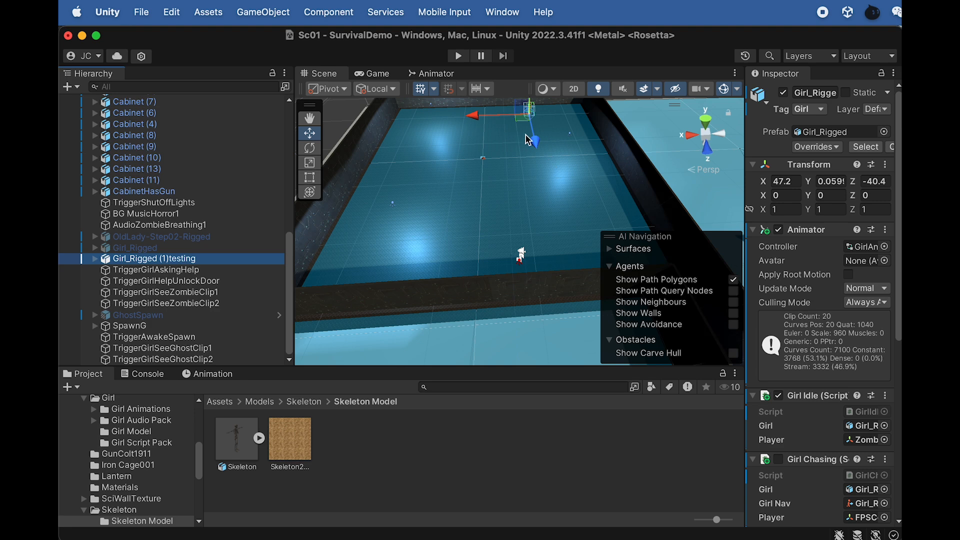
drag(540, 201, 568, 307)
drag(503, 254, 436, 258)
drag(496, 301, 510, 308)
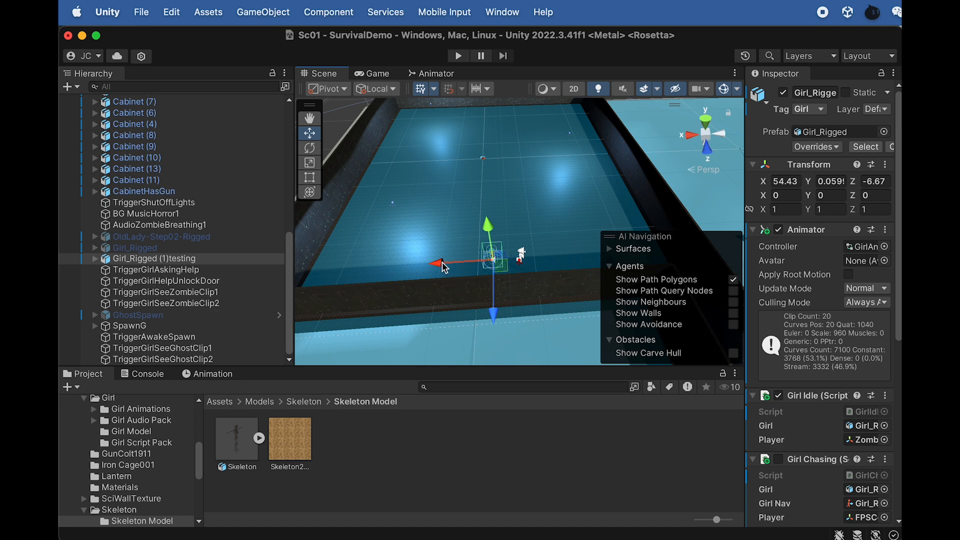
drag(439, 264, 445, 266)
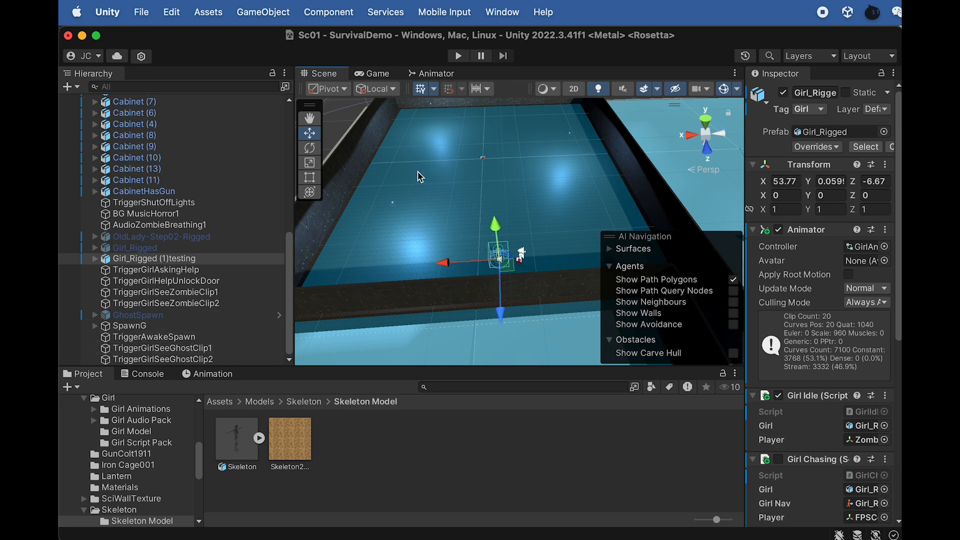
- Place the Skeleton model on the large room's floor in front of the girl, at about X 55.7, Z -21.3
drag(237, 441, 578, 196)
key(f)
alt+drag(464, 204, 421, 196)
scroll(494, 214, down, 3)
alt+drag(532, 245, 461, 174)
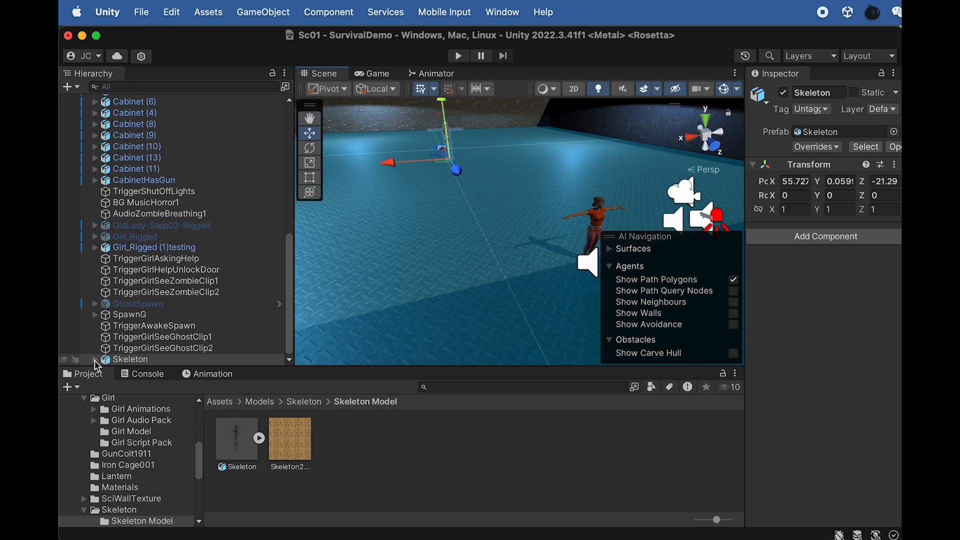
- Add a Point Light as a child of the Skeleton, keeping its default name
key(f)
alt+drag(566, 170, 524, 193)
middle_drag(524, 202, 498, 292)
middle_drag(499, 185, 515, 263)
scroll(525, 264, down, 5)
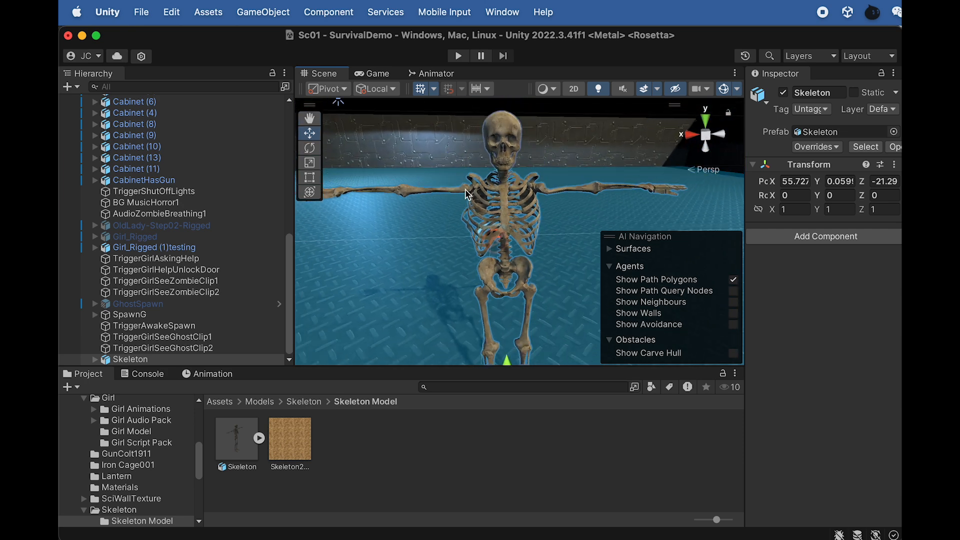
right_click(143, 360)
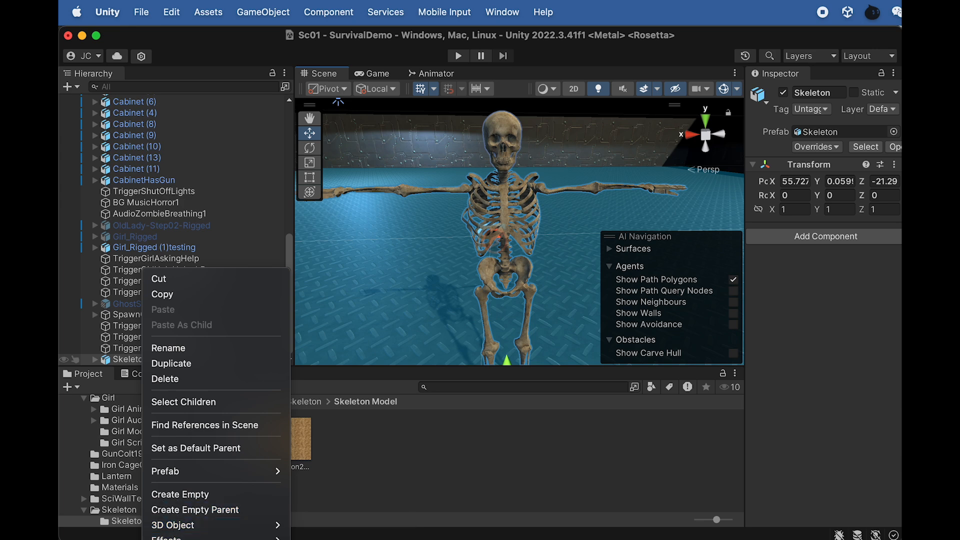
click(321, 539)
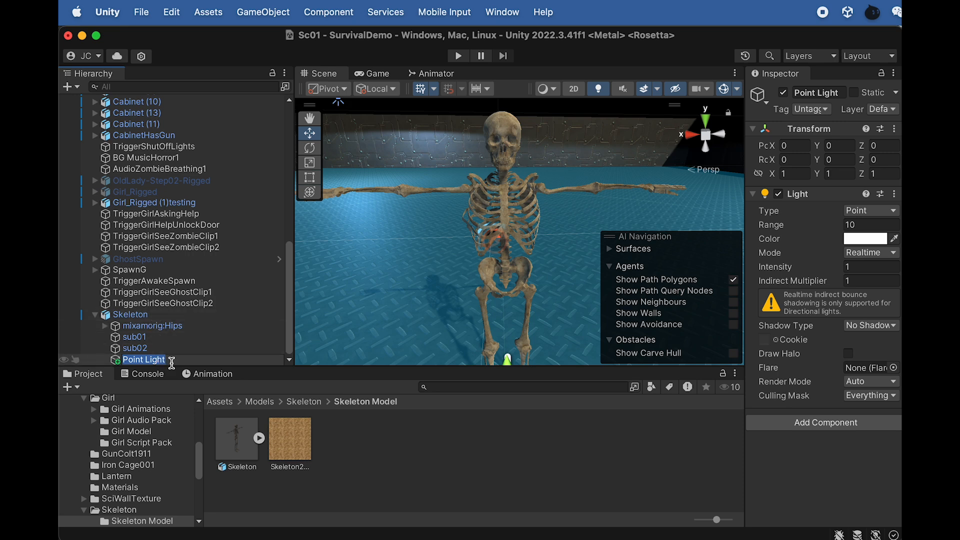
key(Return)
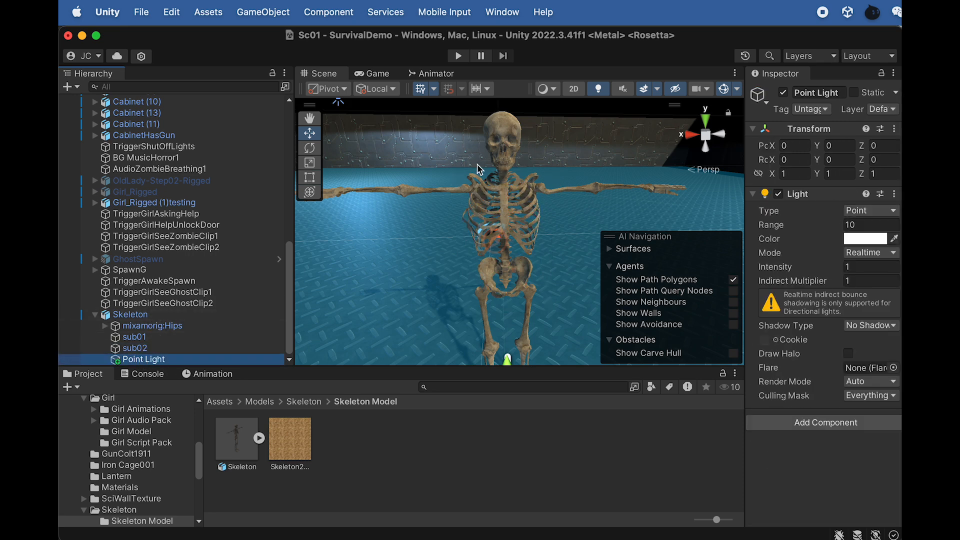
- Raise the skeleton's Point Light to about Y 2.06 and shift it forward to about Z 0.4
scroll(511, 296, down, 5)
drag(514, 257, 515, 173)
scroll(534, 210, down, 5)
alt+drag(535, 210, 370, 253)
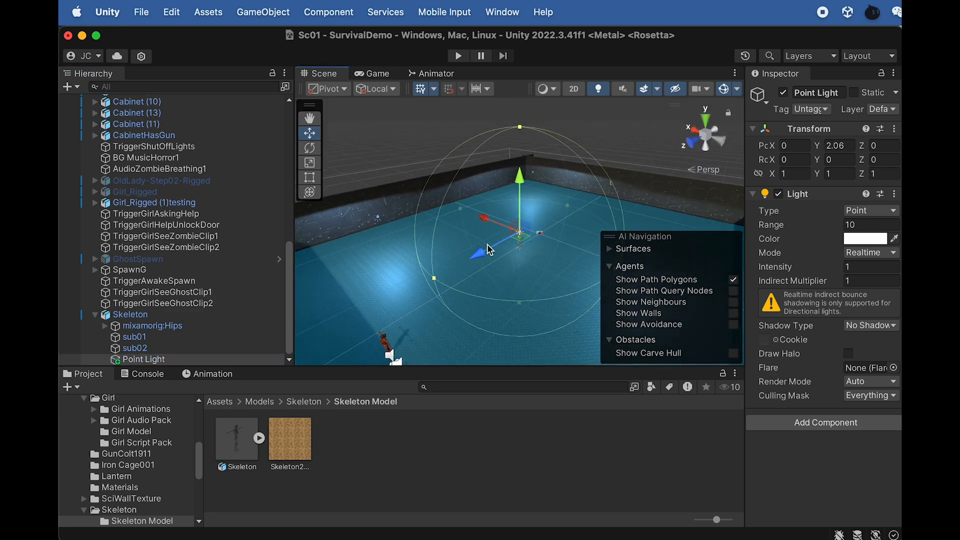
scroll(484, 243, up, 10)
drag(472, 253, 434, 279)
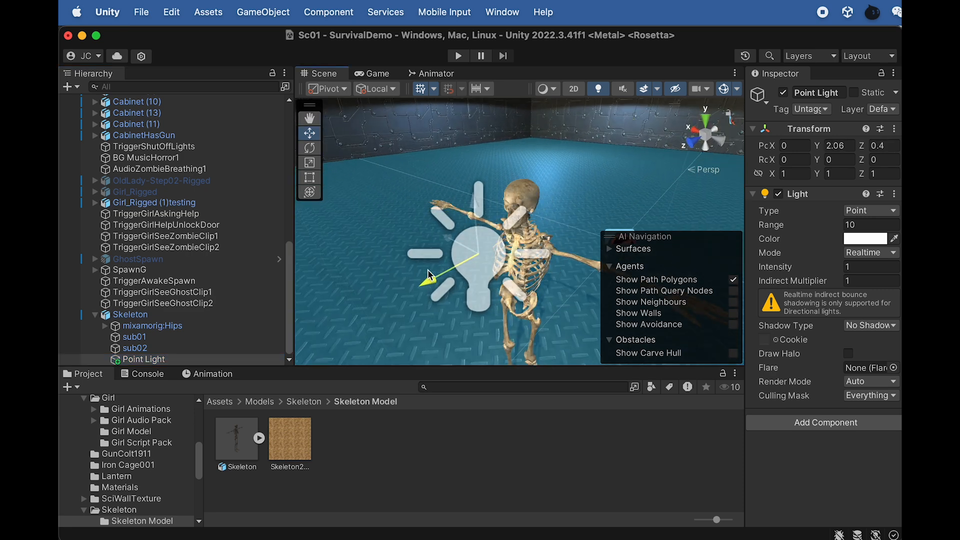
- Lower the skeleton's Point Light to about Y 2.008 and set its range to 1.39 and intensity to 4.81
drag(474, 205, 473, 206)
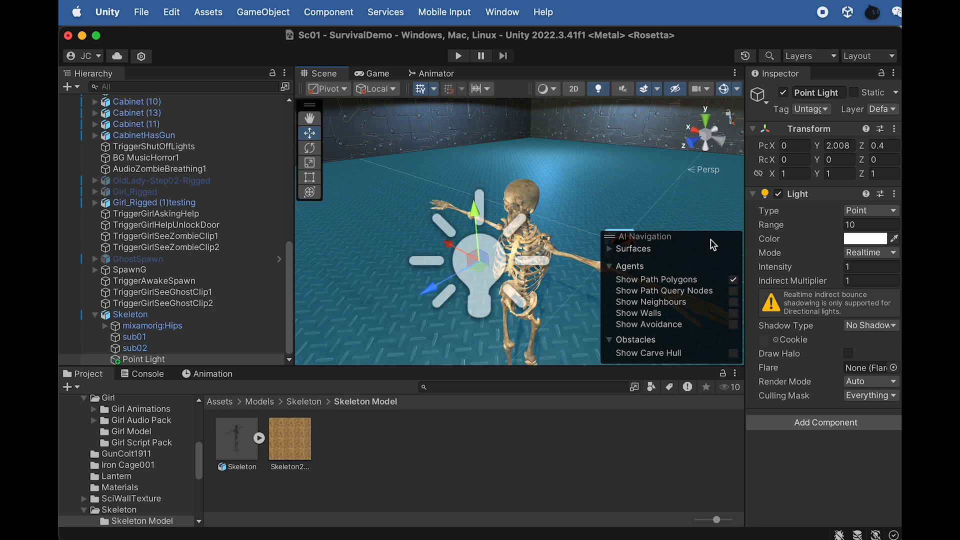
drag(769, 226, 566, 242)
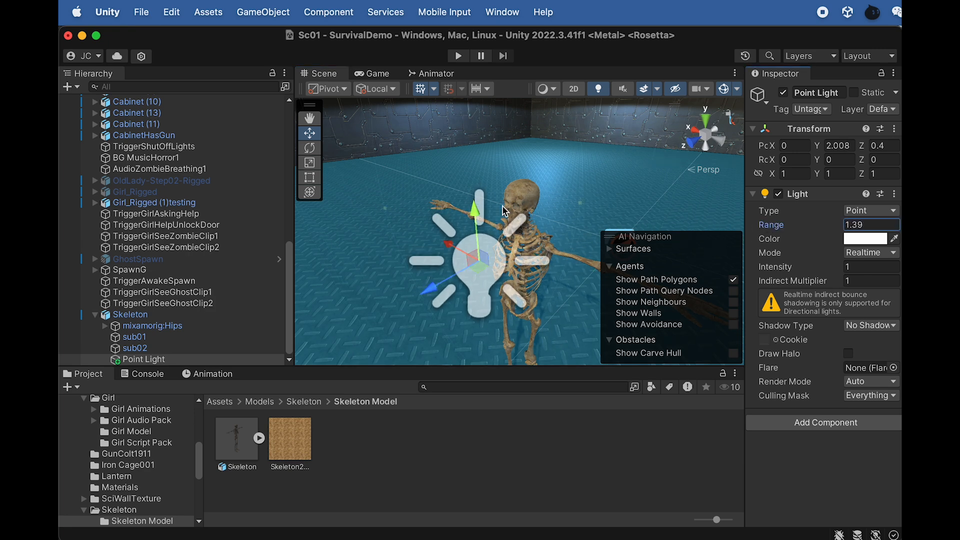
drag(775, 270, 813, 266)
- Change the skeleton's Point Light color to pure red, FF0000
click(863, 239)
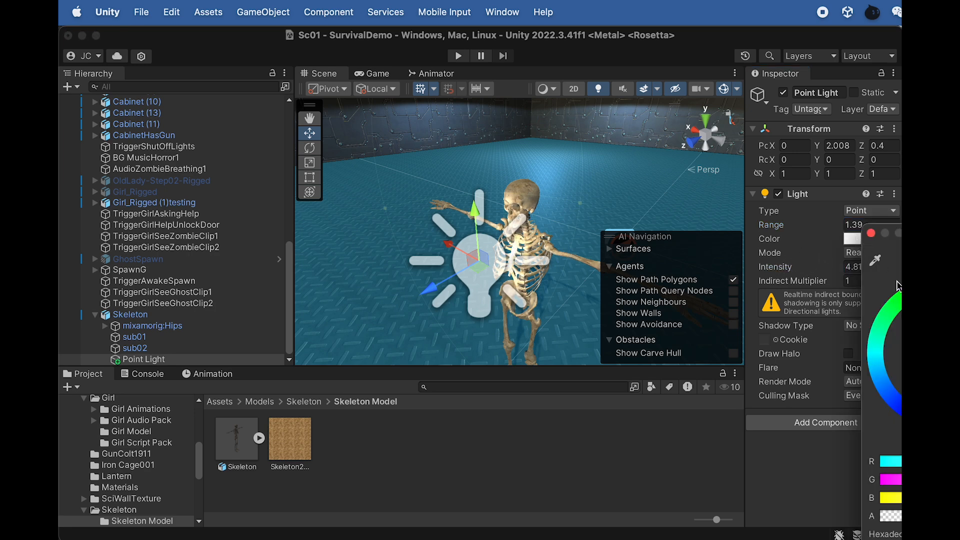
drag(789, 306, 802, 274)
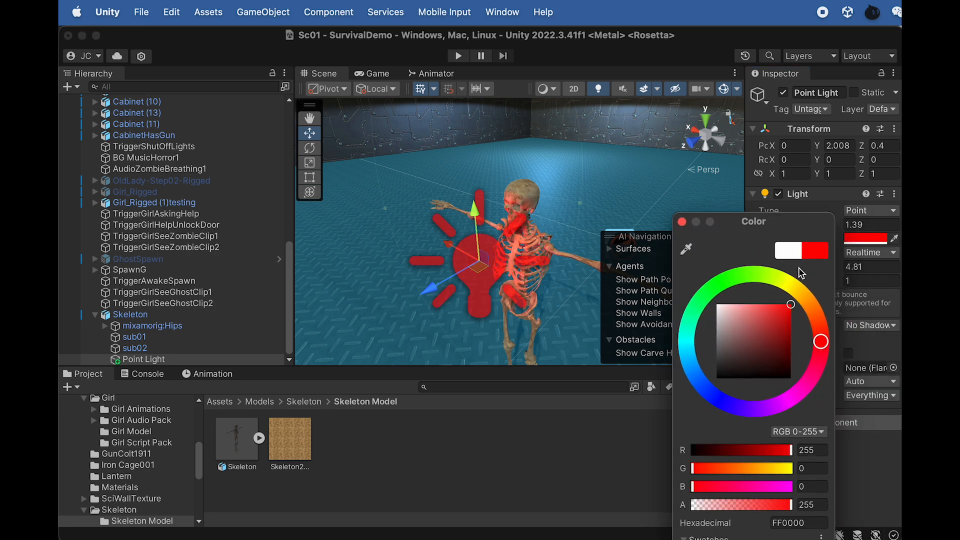
click(682, 222)
- Toggle the Directional Light off and on to compare the skeleton's red glow, leaving the Directional Light enabled
scroll(160, 145, up, 15)
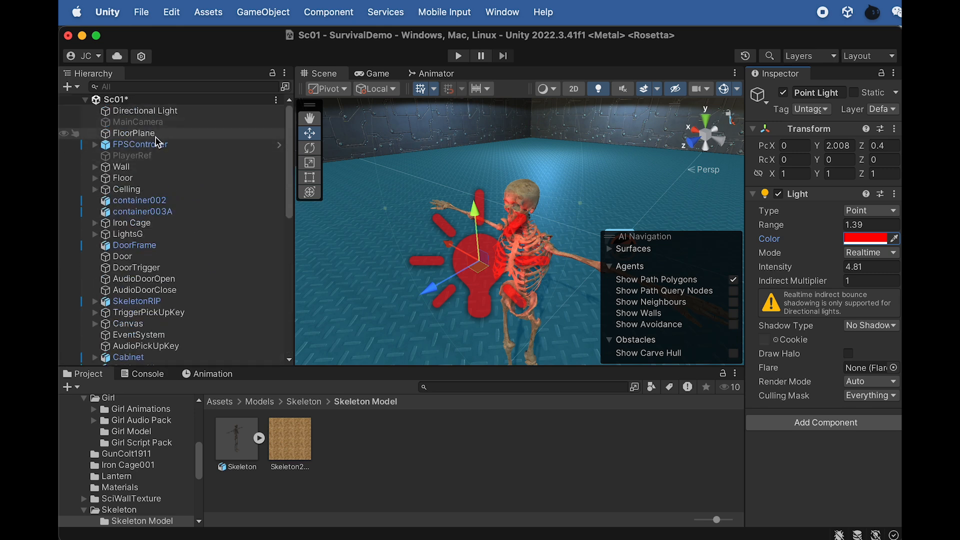
click(145, 110)
click(783, 94)
click(783, 95)
click(783, 94)
click(783, 95)
click(784, 94)
click(783, 95)
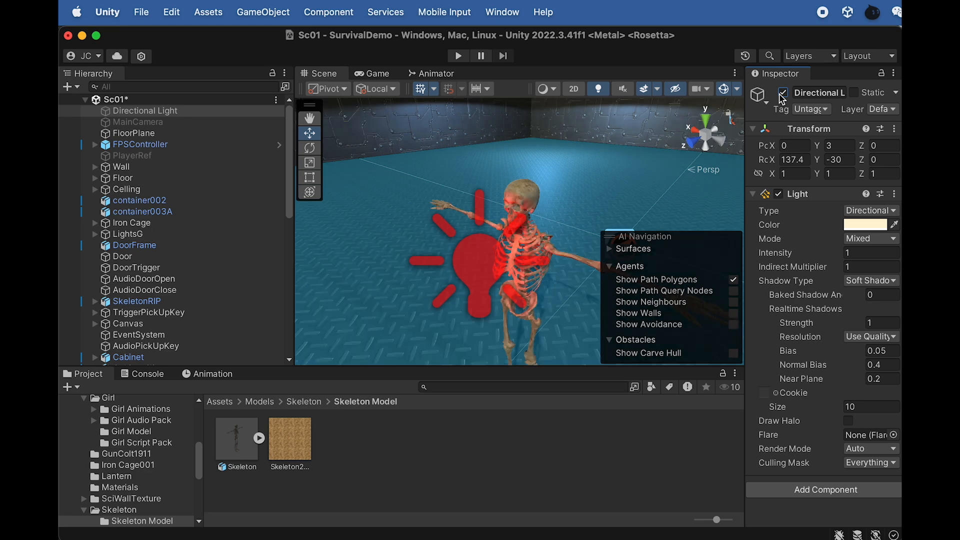
- Import the Skeleton Animation Pack folder from Finder into the project's Assets/Models/Skeleton folder
scroll(220, 253, down, 15)
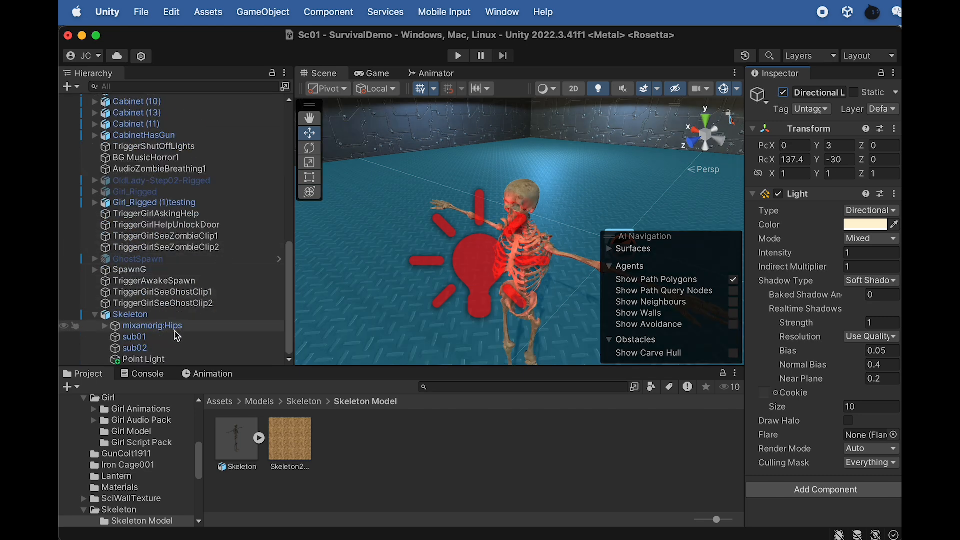
click(165, 315)
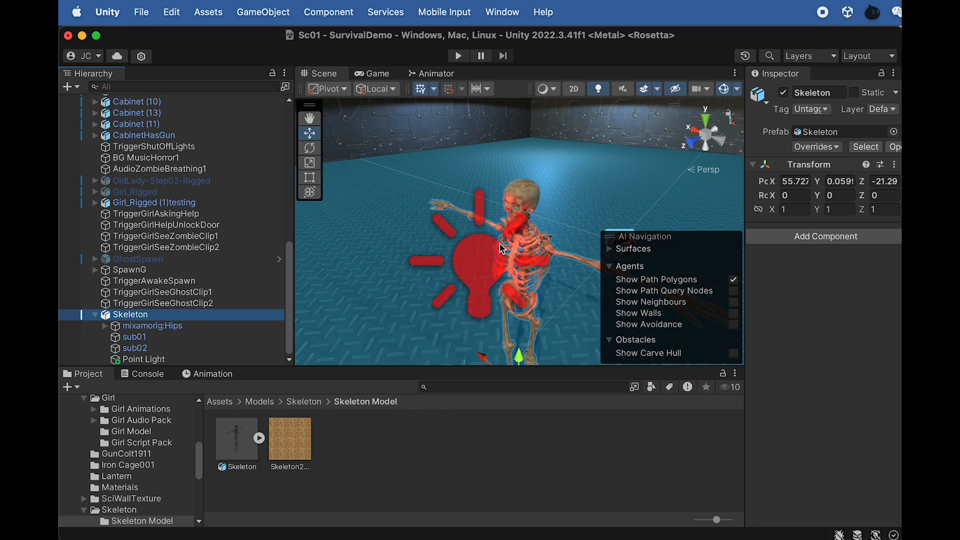
click(310, 405)
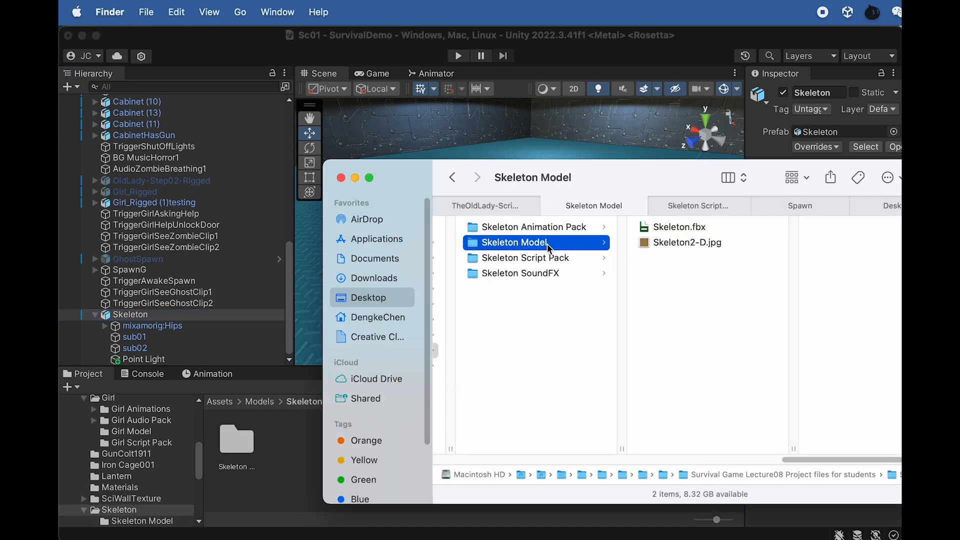
click(546, 229)
drag(552, 228, 290, 451)
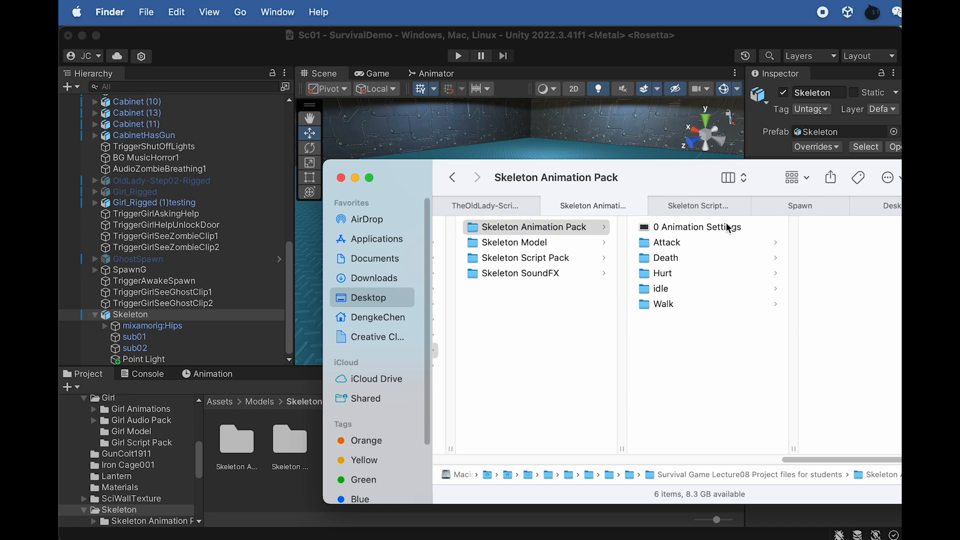
- Open the 0 Animation Settings image in Preview, examine the animator states, Hurt-to-Walk transitions and looped clips, and return to Unity
click(729, 228)
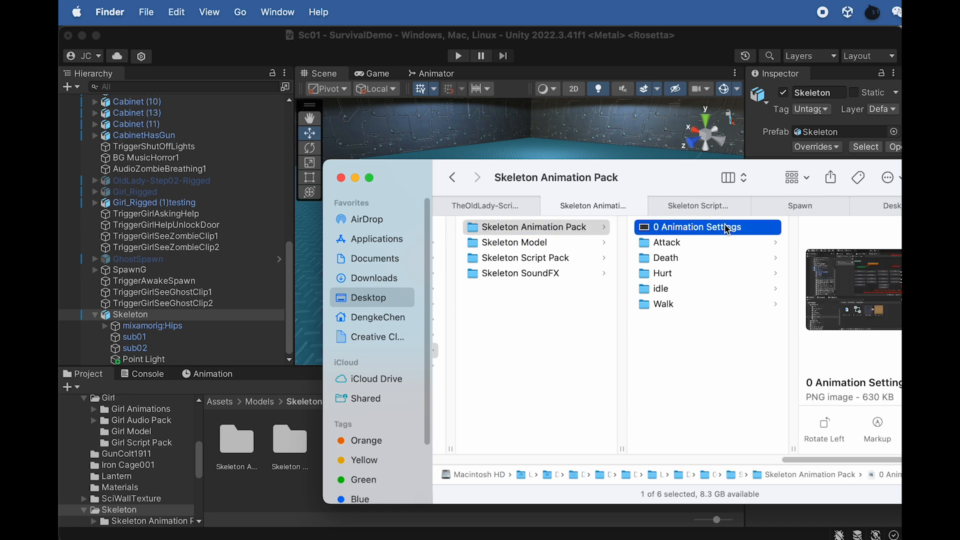
double_click(719, 229)
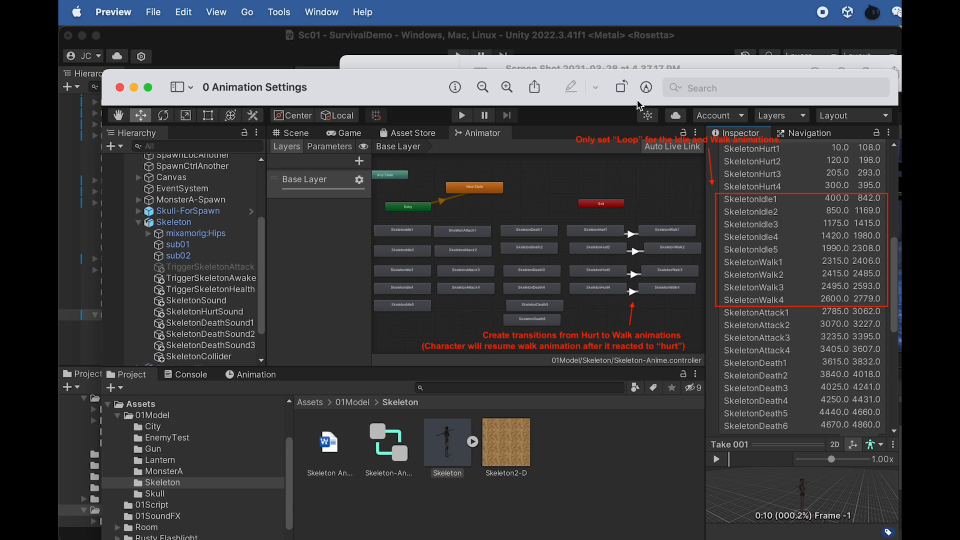
drag(444, 65, 901, 120)
drag(405, 96, 379, 61)
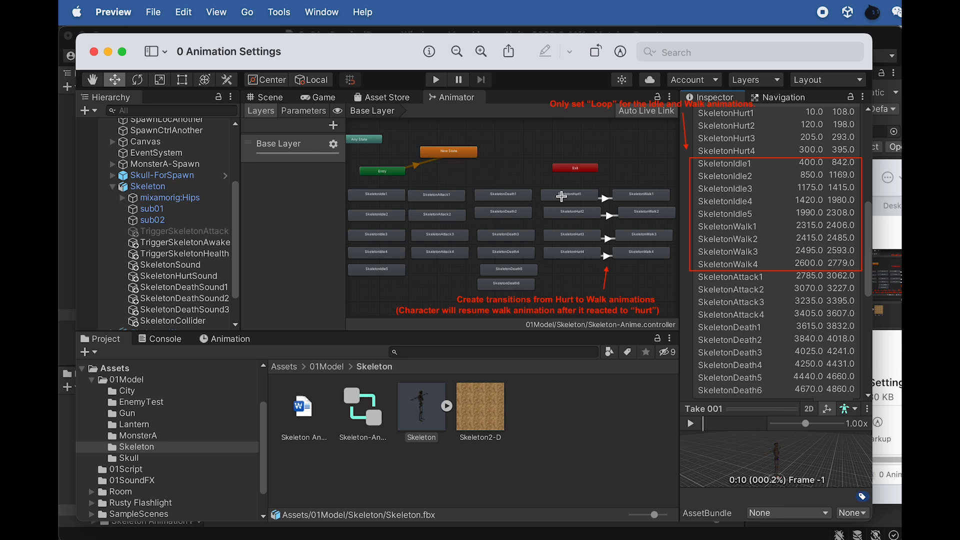
ctrl+scroll(582, 195, up, 10)
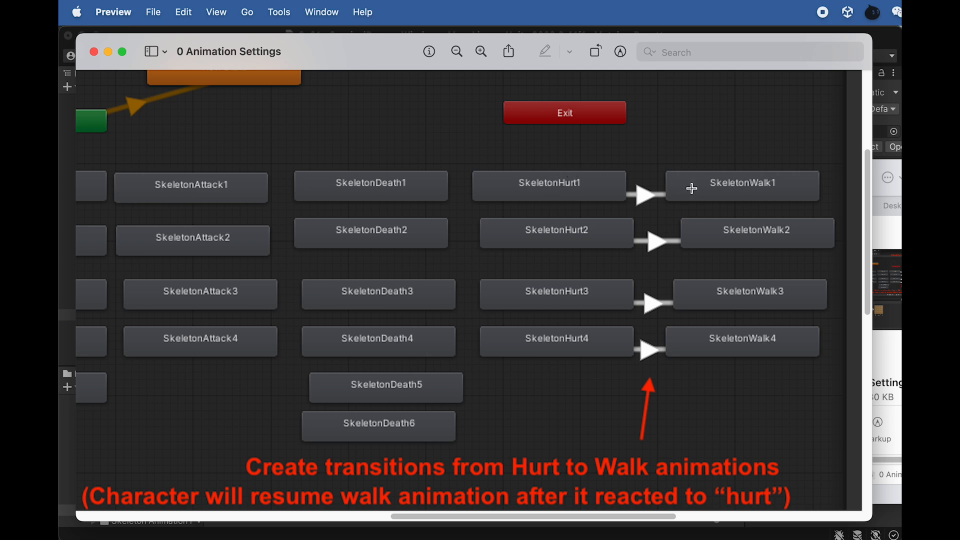
scroll(691, 188, down, 5)
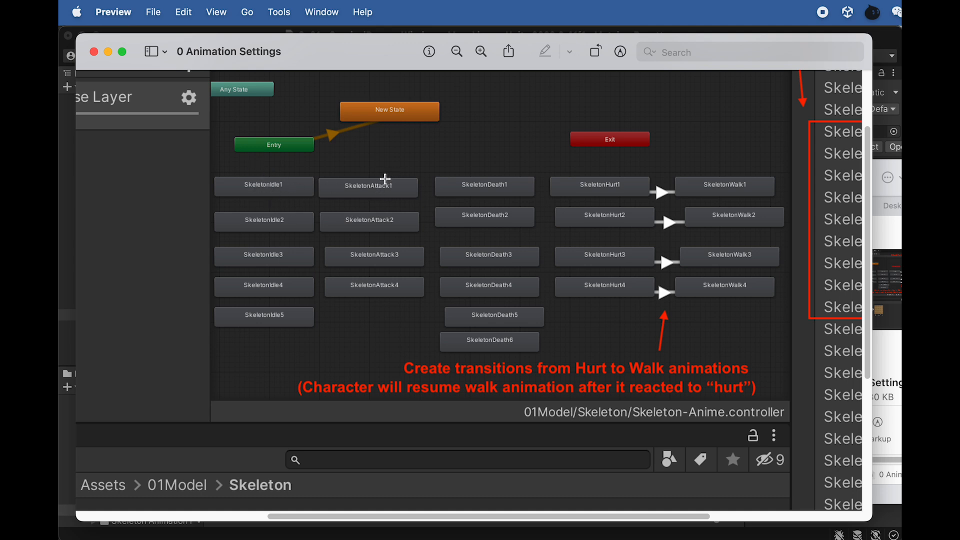
scroll(386, 181, right, 7)
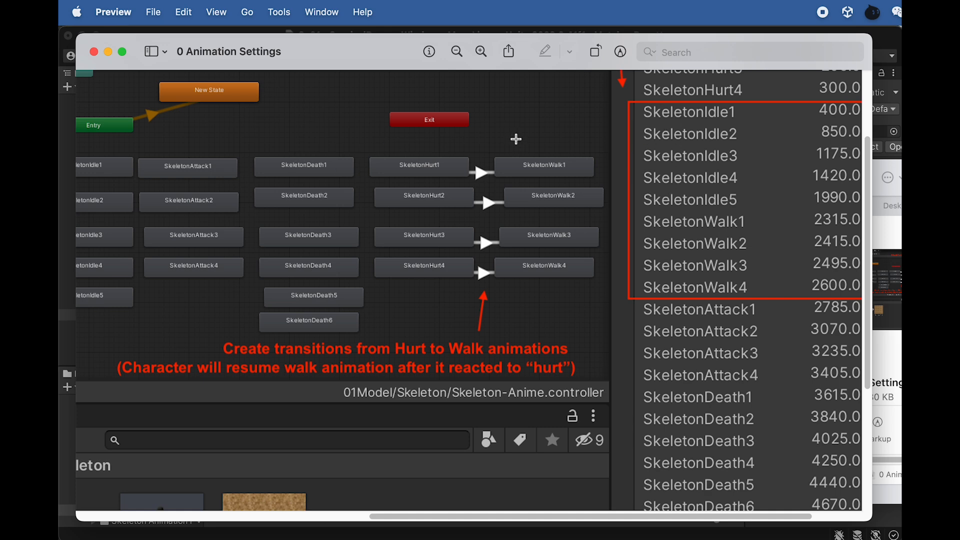
scroll(514, 140, left, 3)
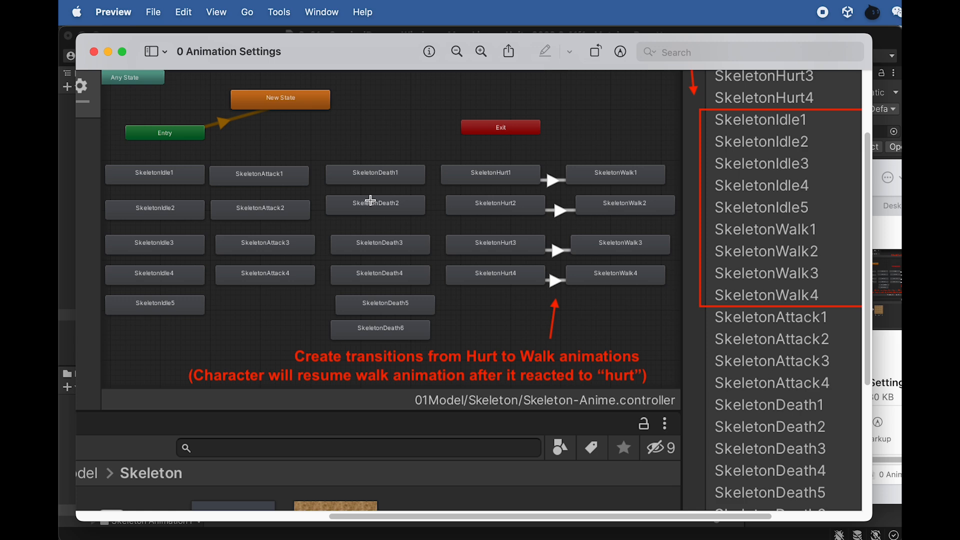
drag(221, 45, 959, 103)
click(694, 36)
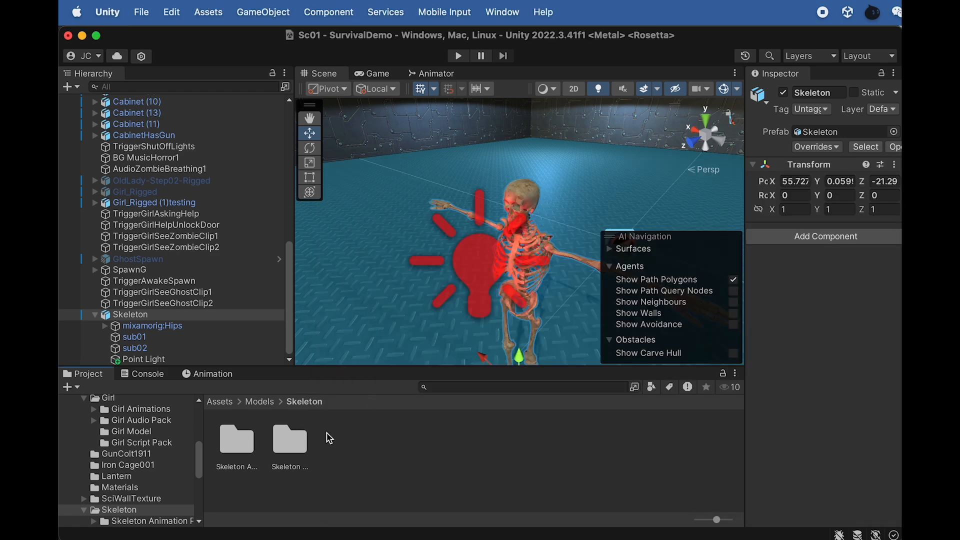
- Create an Animator Controller named SkeletonAnimeCtrl inside the project's Skeleton Animation Pack folder
click(238, 459)
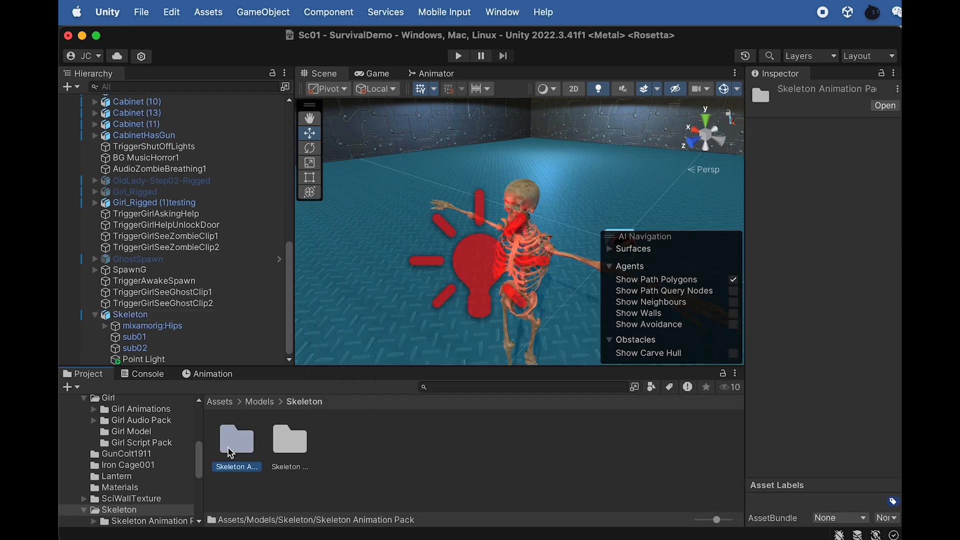
double_click(230, 453)
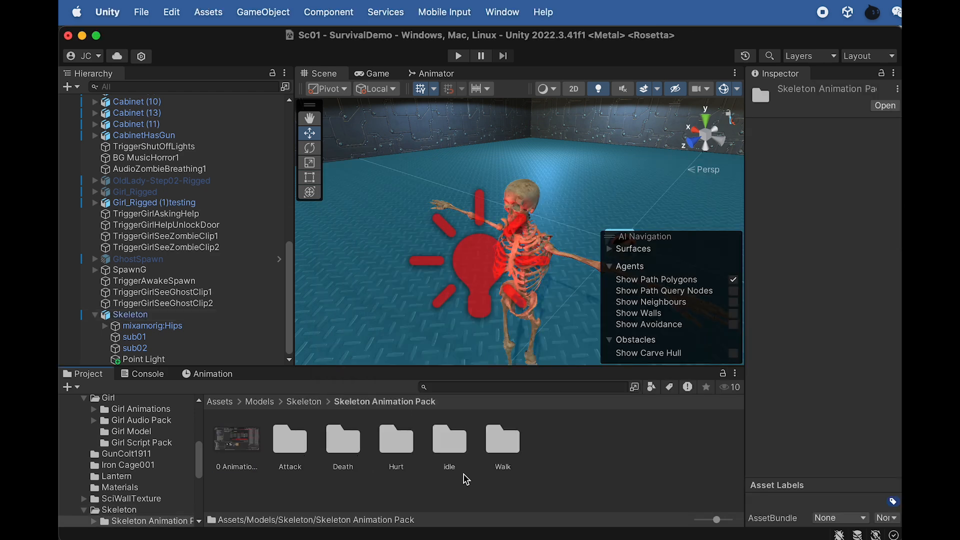
right_click(537, 468)
mouse_move(574, 328)
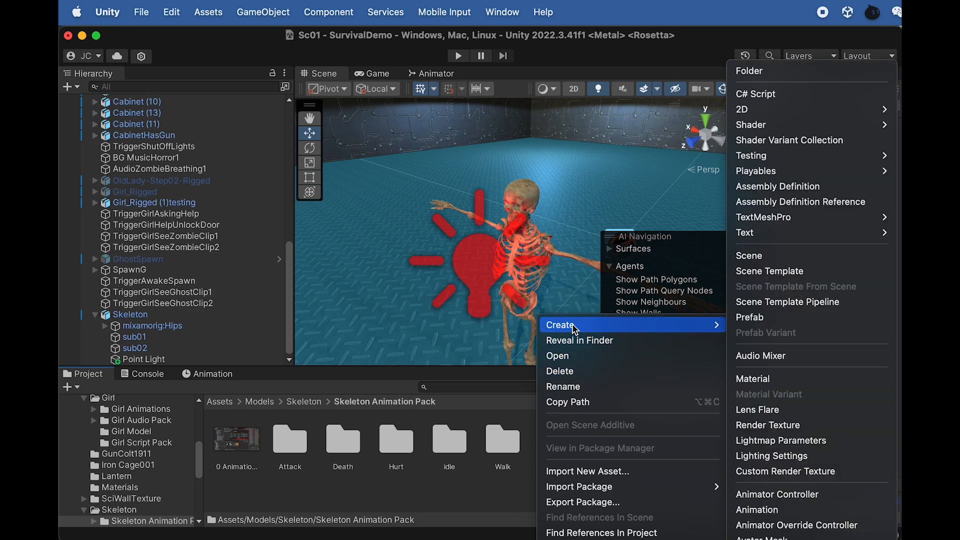
click(788, 494)
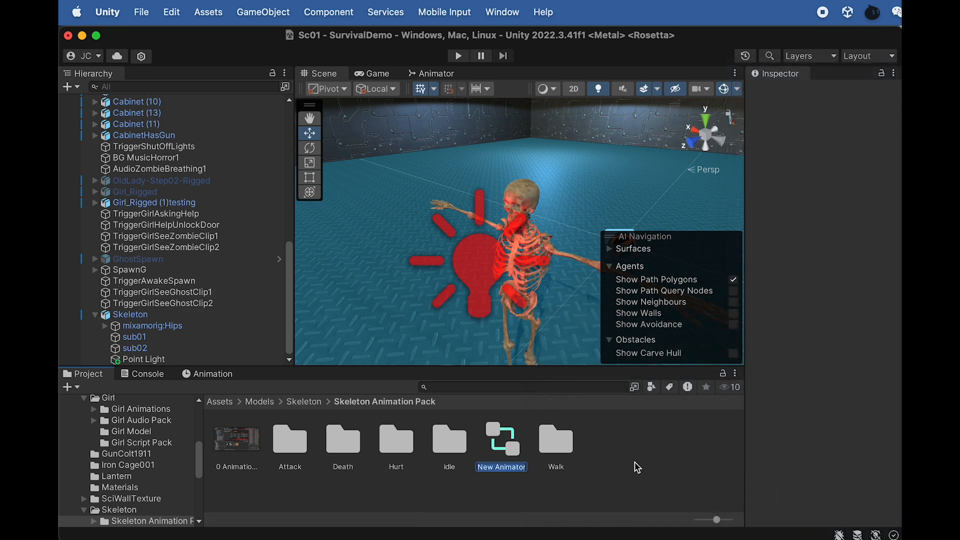
text(S)
text(keletonAnimeCtrl)
key(Return)
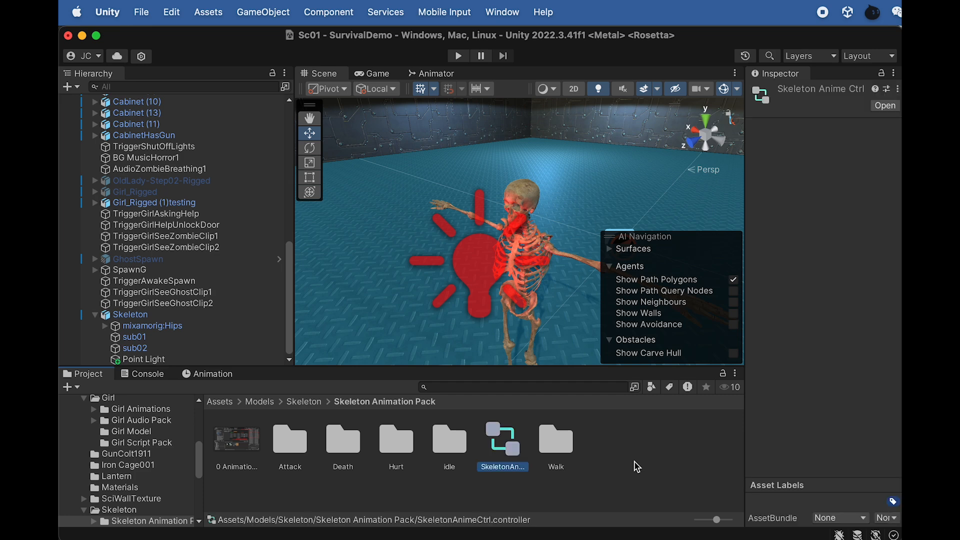
- Open SkeletonAnimeCtrl, add an empty default state, and arrange it and the Exit node near Entry
double_click(504, 453)
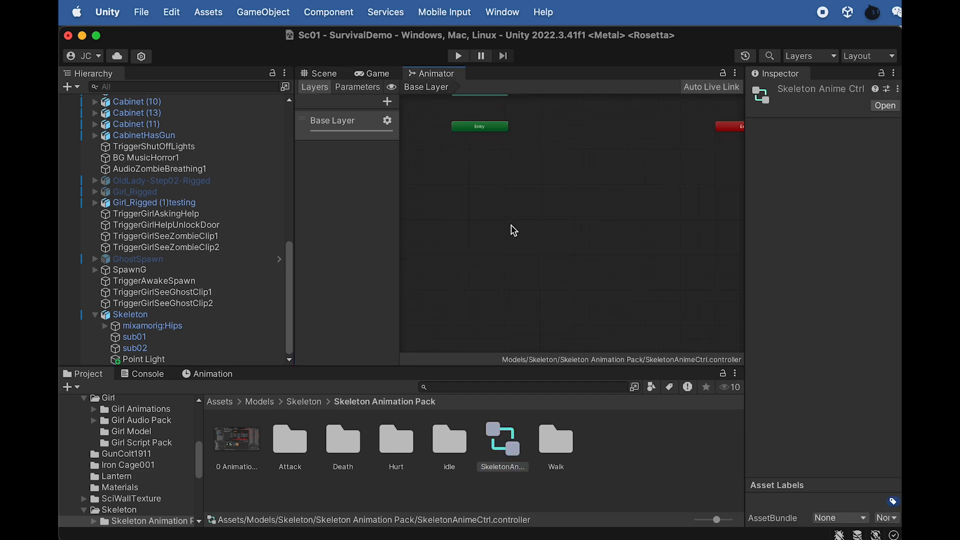
drag(717, 132, 574, 134)
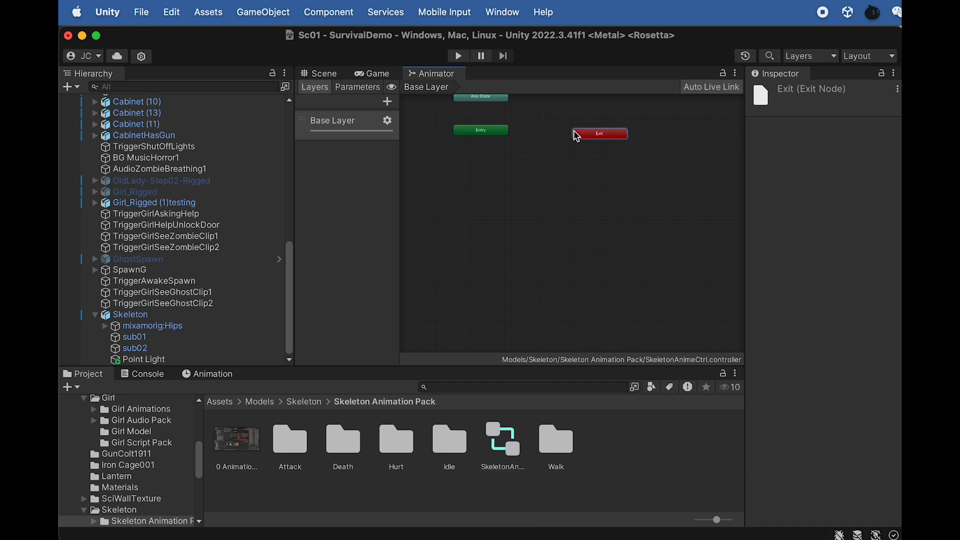
right_click(528, 126)
mouse_move(591, 126)
click(701, 127)
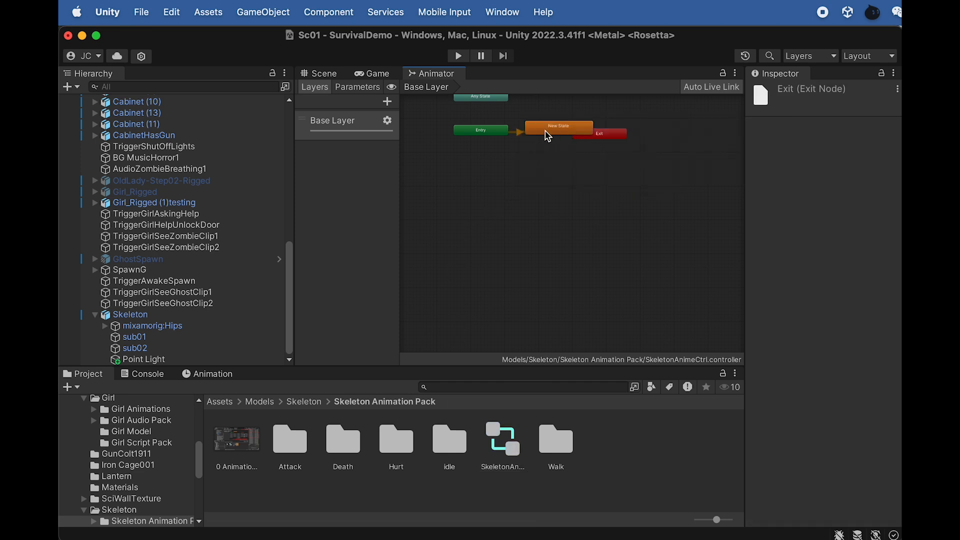
drag(545, 131, 535, 112)
drag(593, 131, 604, 132)
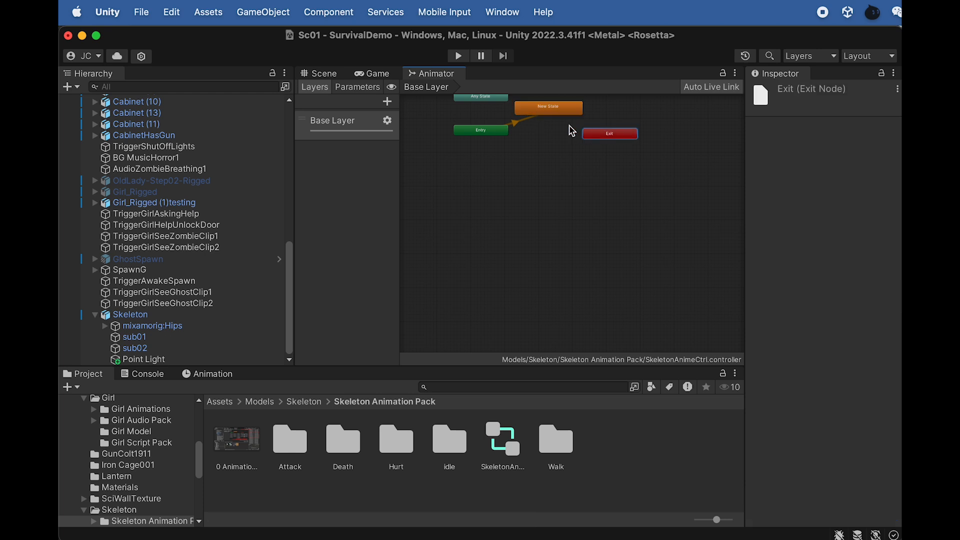
scroll(552, 108, up, 5)
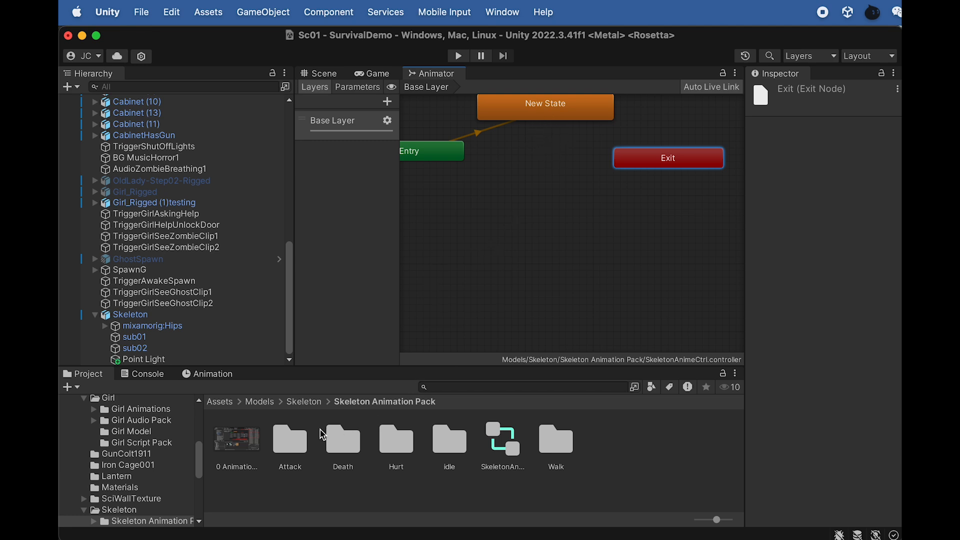
- Inspect the animation import settings of SkeletonAttack1 in the Attack folder
click(291, 446)
double_click(291, 447)
click(245, 453)
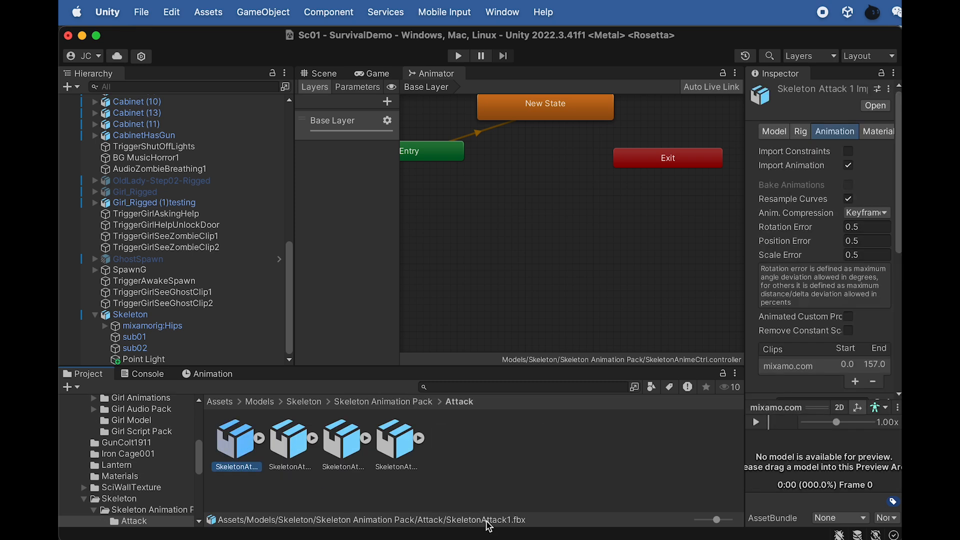
- Switch to Finder and open SkeletonAttacking.cs from the Skeleton Script Pack folder in Dreamweaver
key(super+Tab)
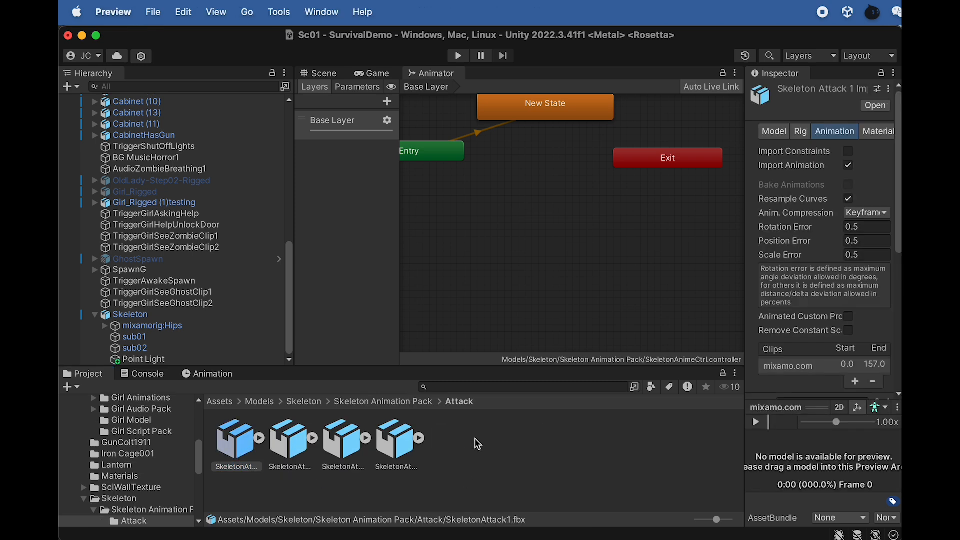
key(super+Tab)
click(561, 242)
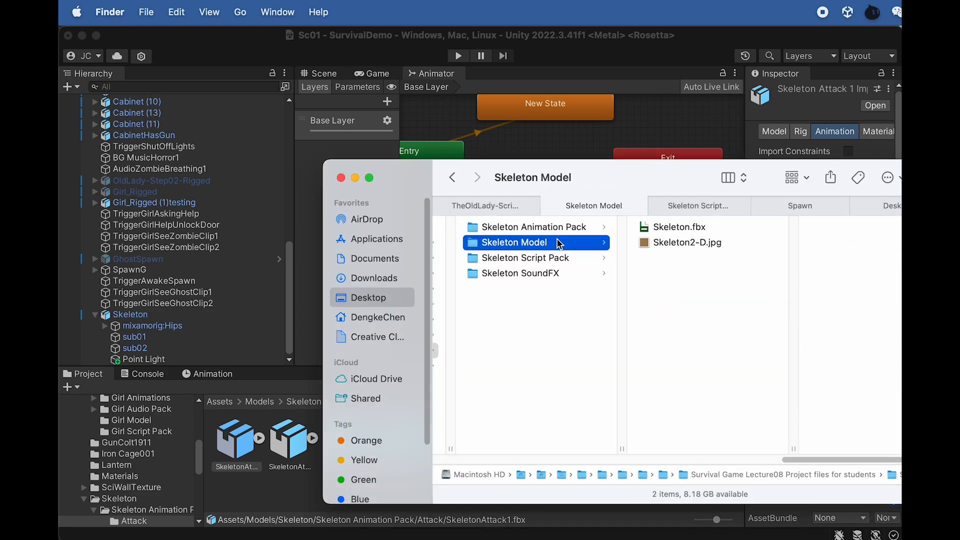
click(557, 259)
click(557, 274)
click(550, 259)
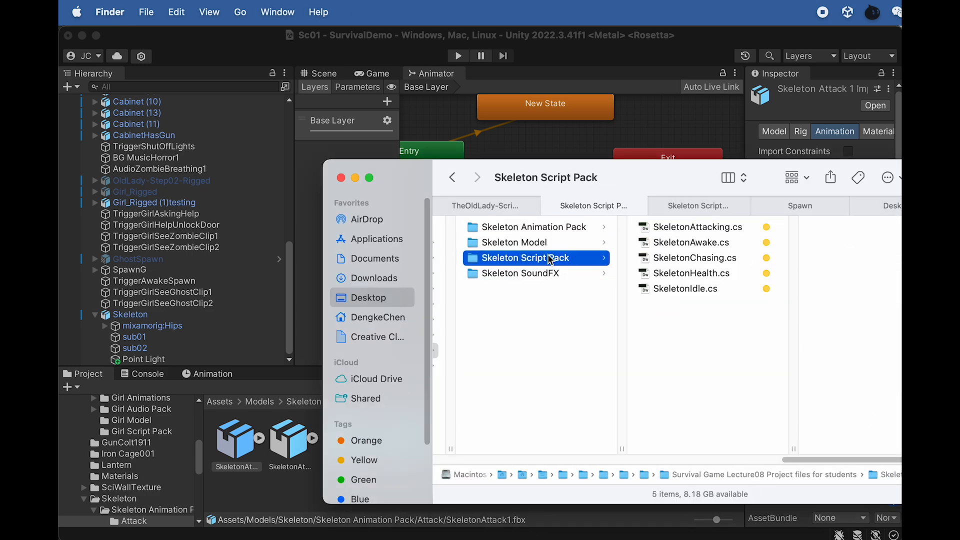
double_click(709, 226)
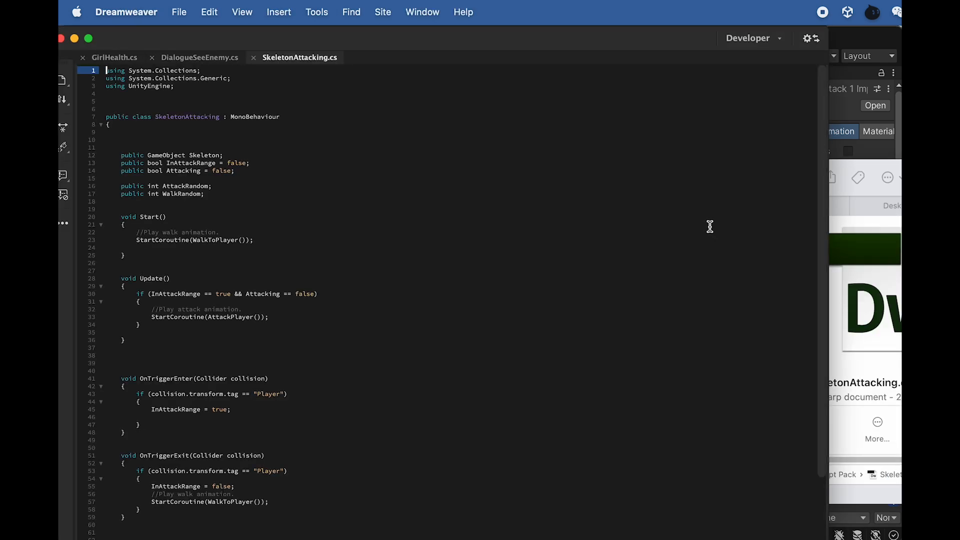
- Open SkeletonHealth.cs from the Skeleton Script Pack, examine the hurt and death animation names it plays, and return to Unity
click(833, 219)
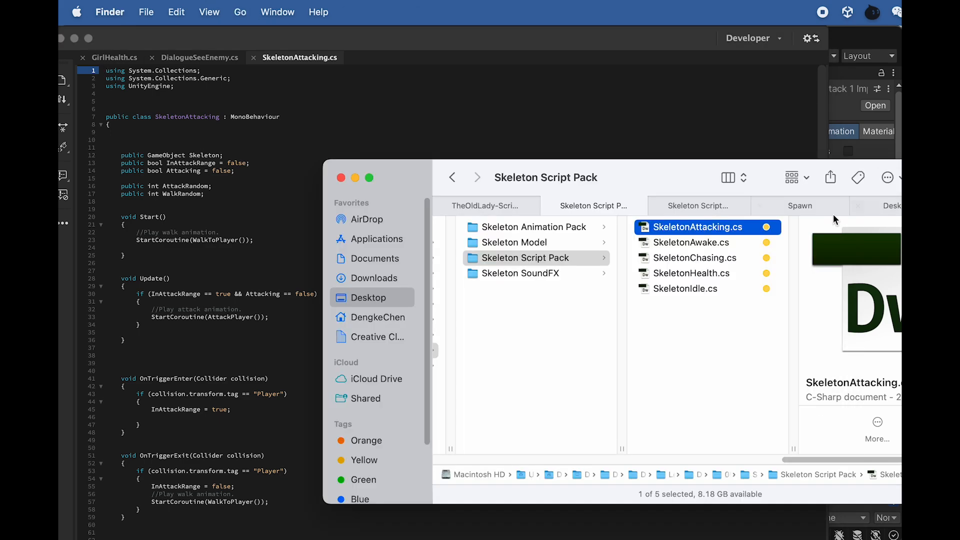
click(734, 258)
double_click(702, 273)
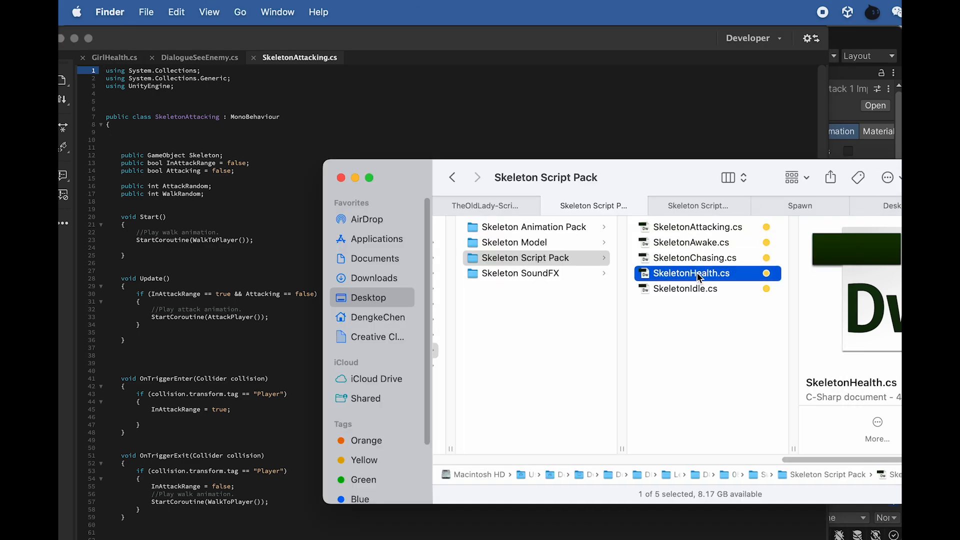
scroll(322, 464, down, 10)
scroll(323, 465, up, 7)
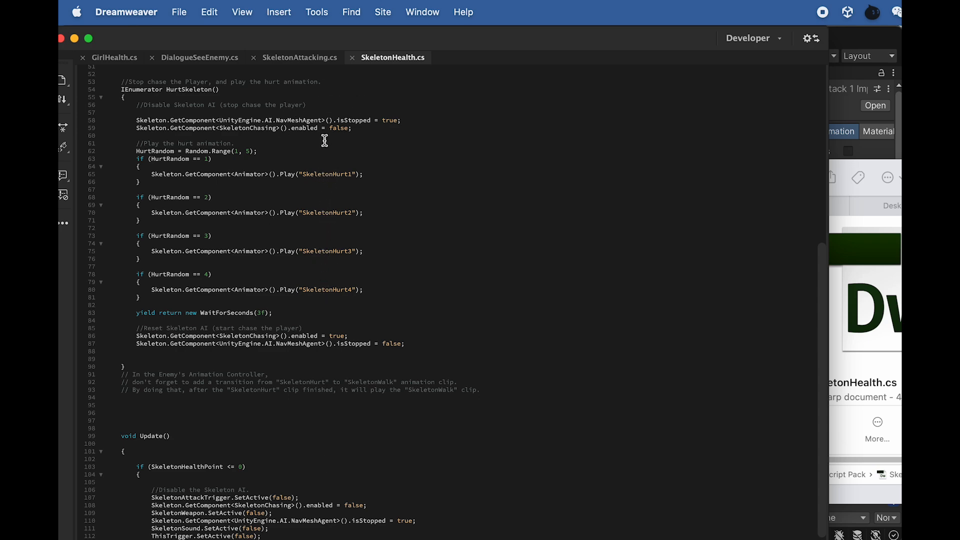
scroll(336, 234, down, 12)
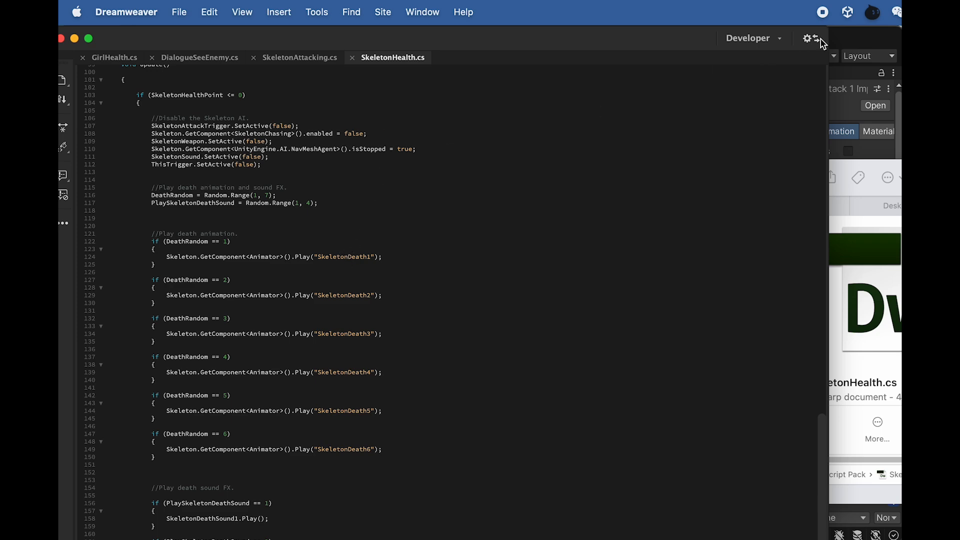
click(844, 43)
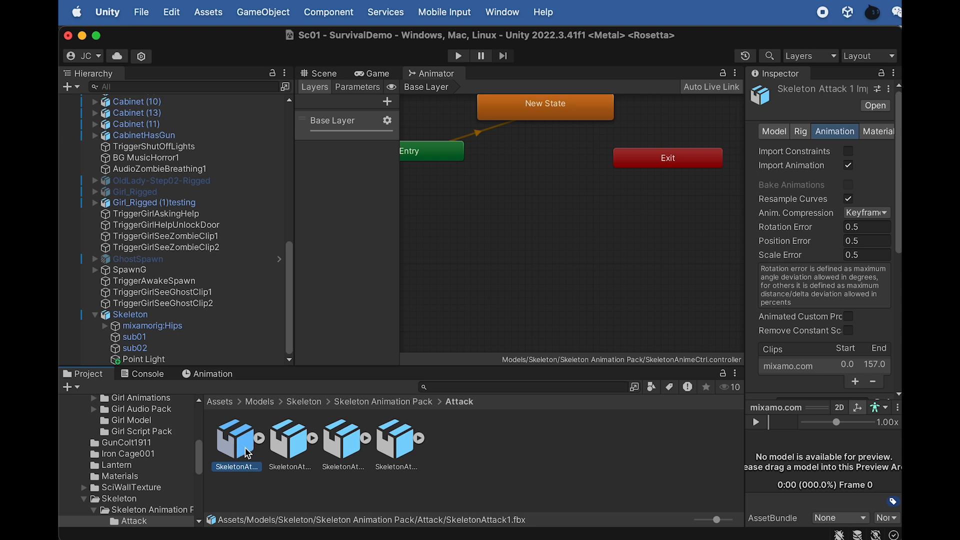
- Expand the SkeletonAttack1 model in the Attack folder, inspect its embedded animation clip, and collapse it again
click(259, 439)
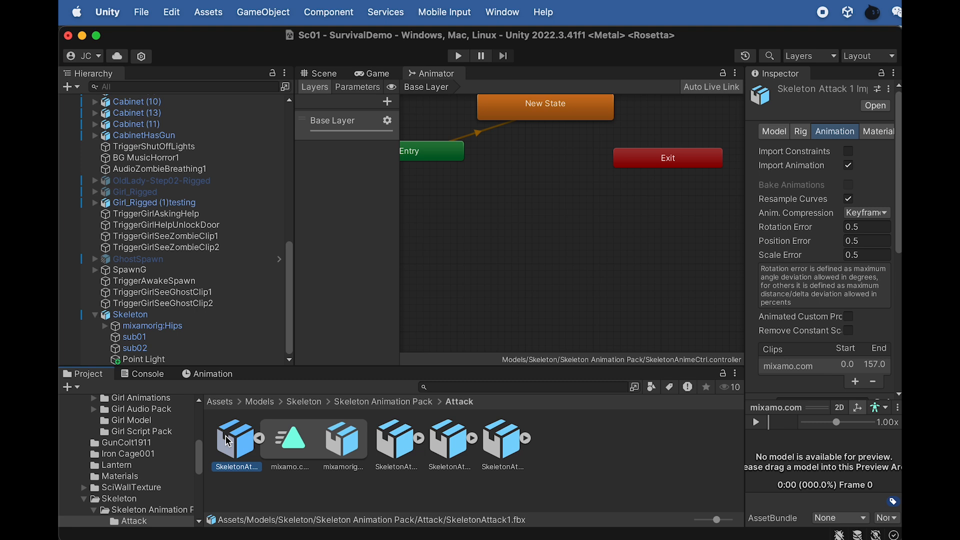
click(280, 448)
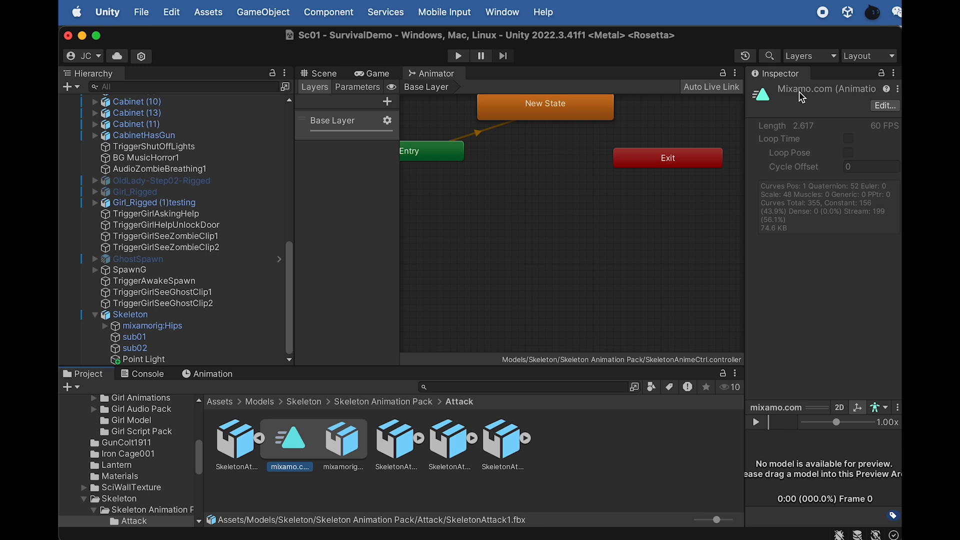
click(260, 439)
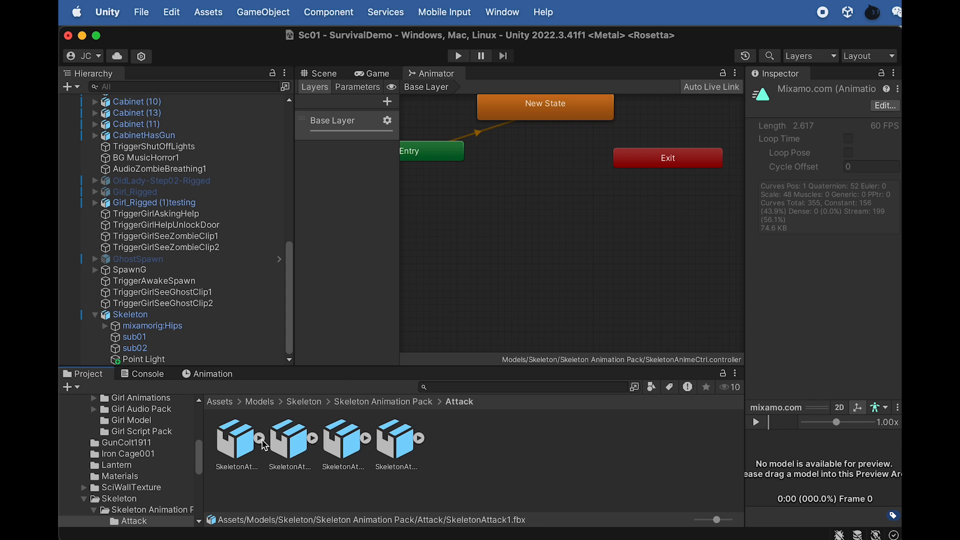
- Copy the SkeletonAttack1 file name, rename its mixamo.com clip to SkeletonAttack1, and apply the import settings
click(240, 467)
click(239, 468)
key(super+c)
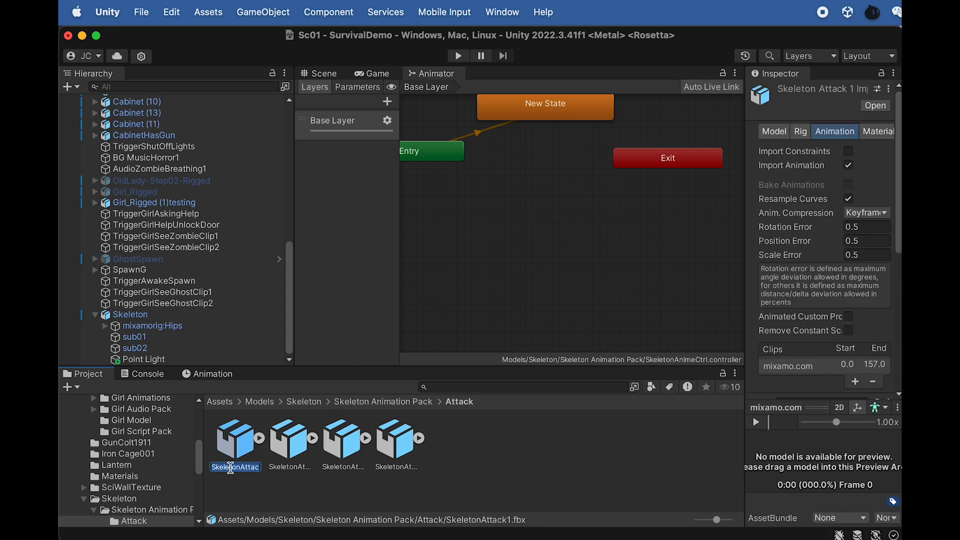
click(242, 449)
scroll(776, 286, down, 2)
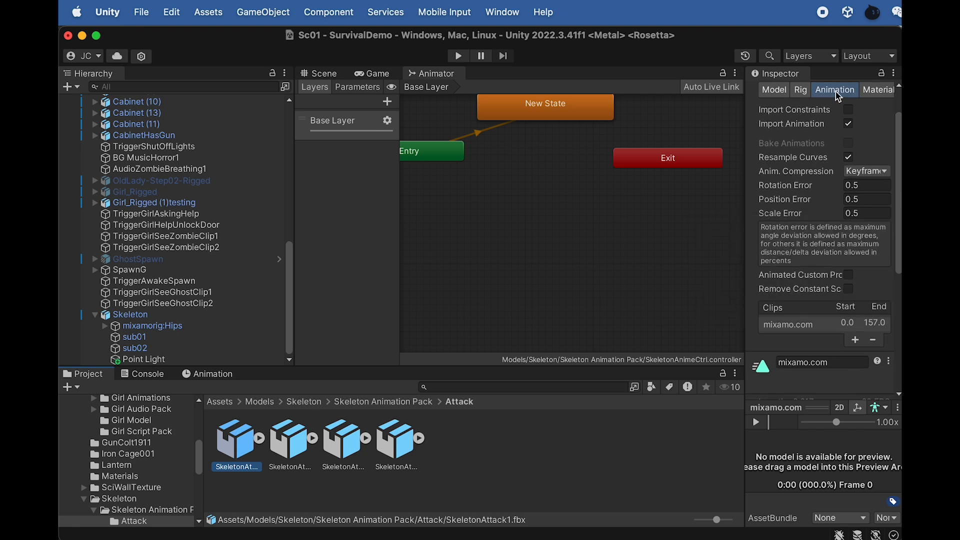
scroll(804, 237, down, 5)
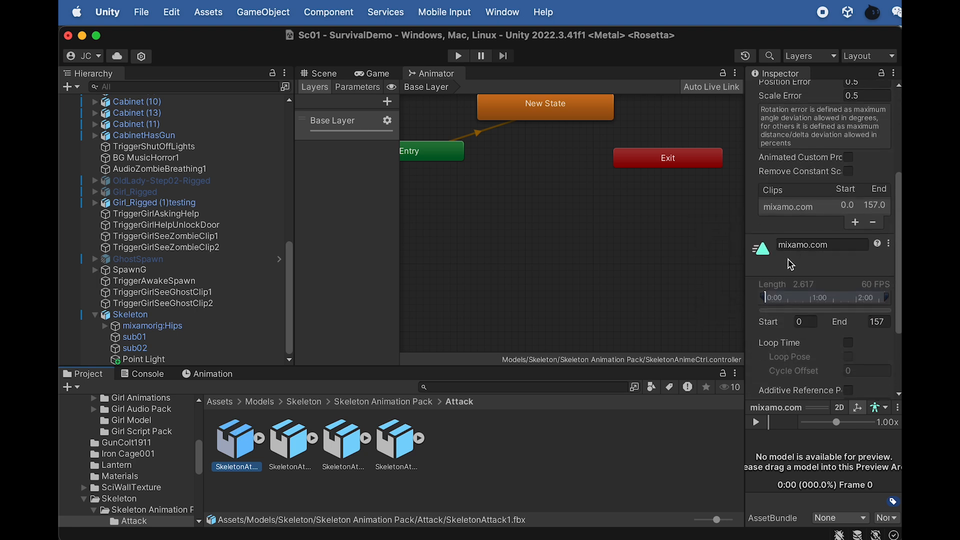
click(260, 439)
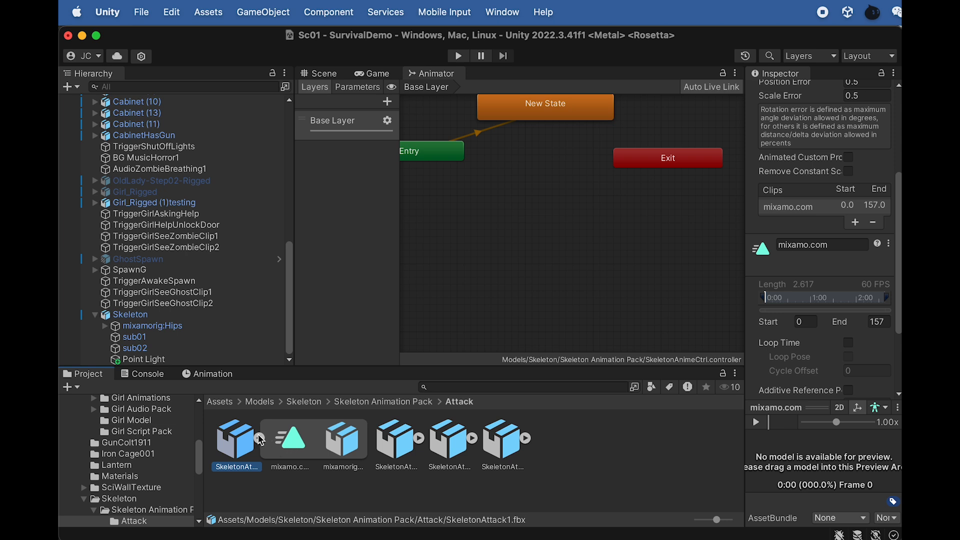
click(260, 439)
click(824, 246)
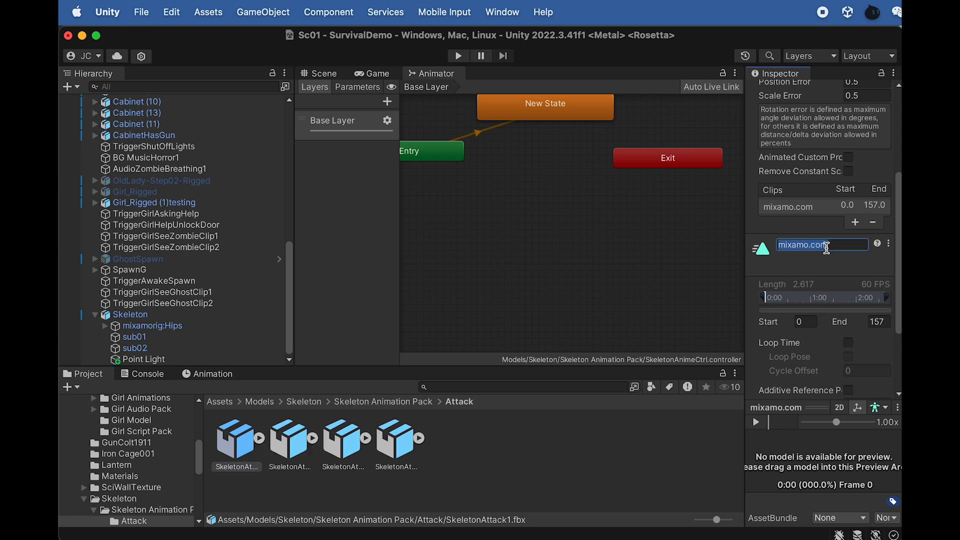
key(super+v)
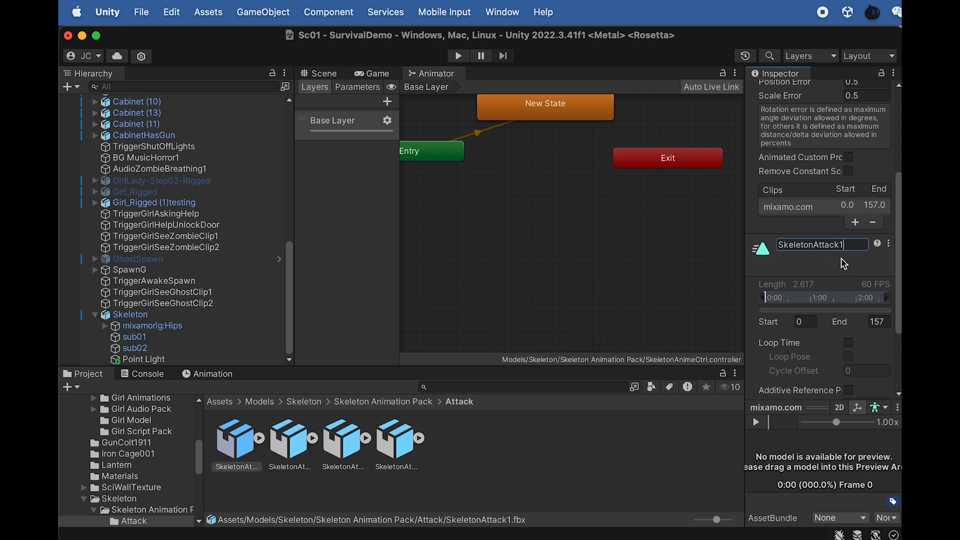
key(Return)
scroll(842, 268, down, 5)
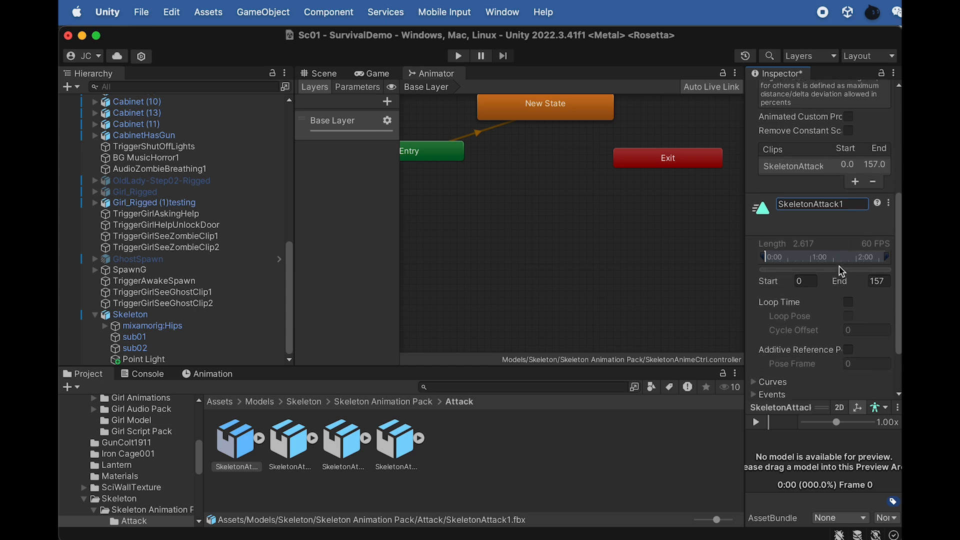
click(880, 390)
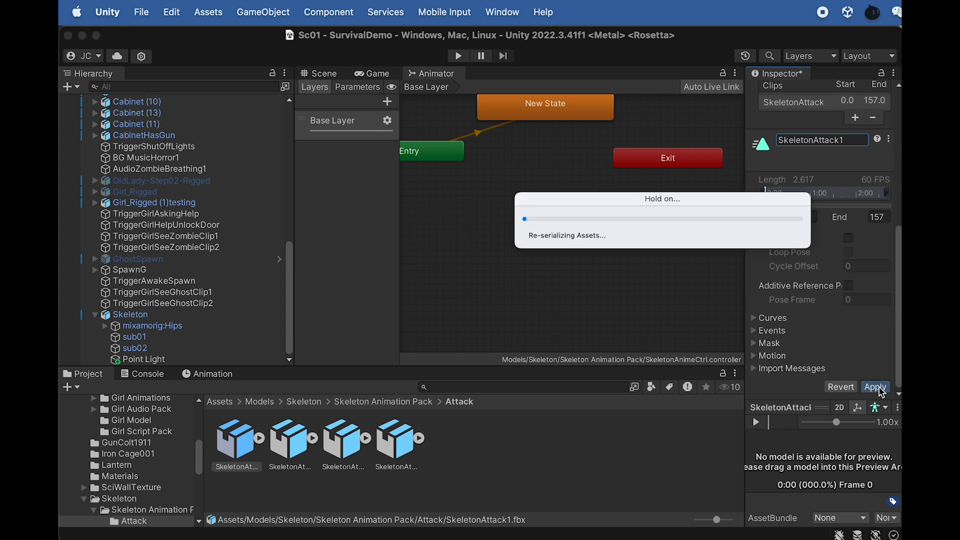
- Rename the mixamo.com clip of SkeletonAttack2 to SkeletonAttack2 and apply the import settings
click(294, 447)
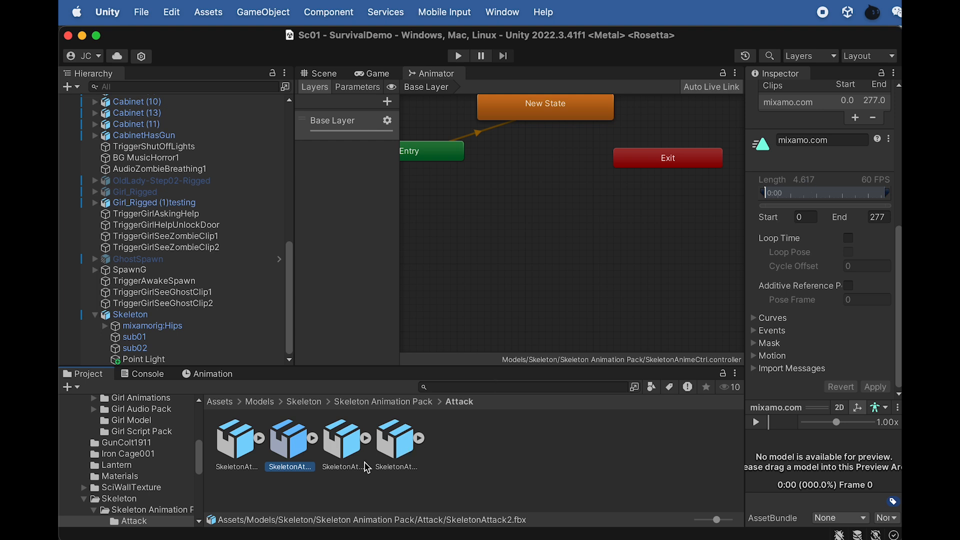
click(832, 139)
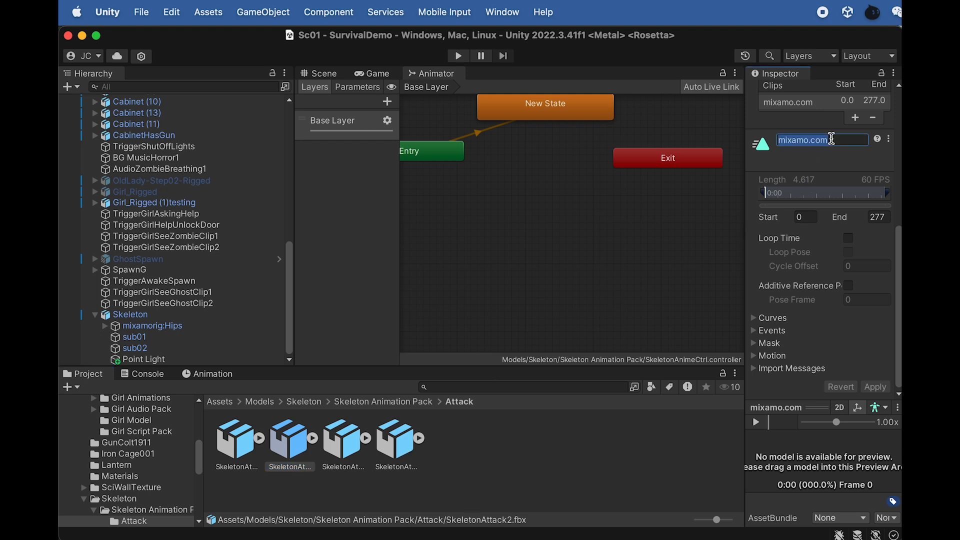
key(super+v)
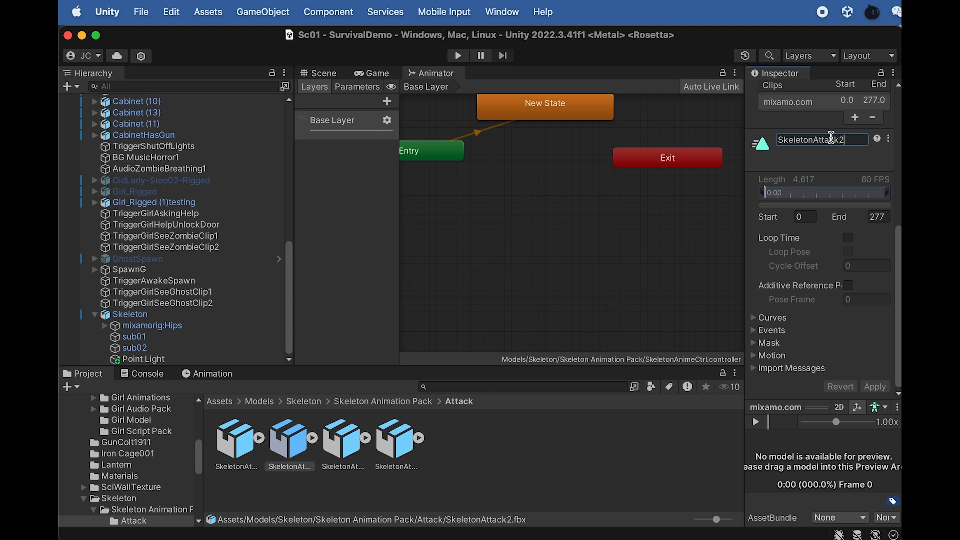
key(Return)
click(875, 386)
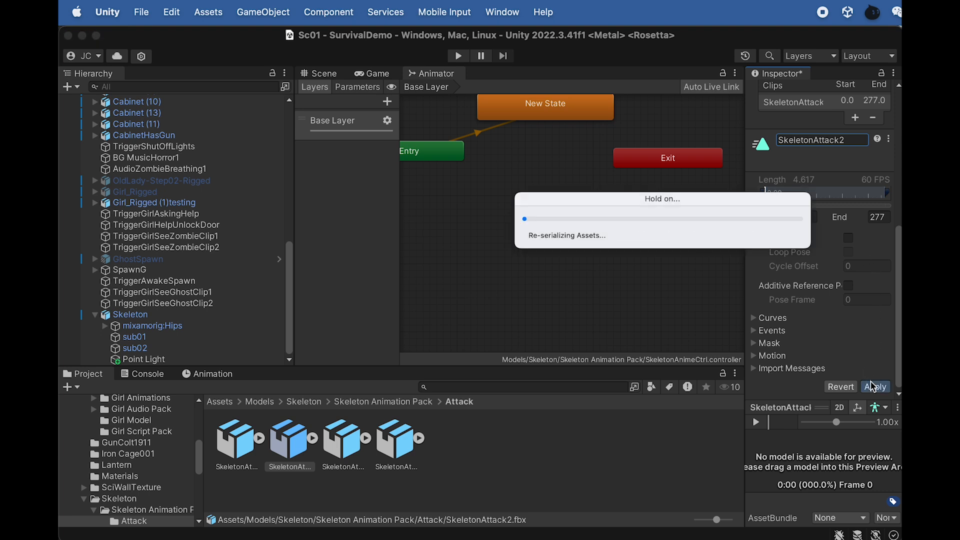
- Open the Death folder of the Skeleton Animation Pack and show the clip settings of SkeletonDeath1
click(373, 401)
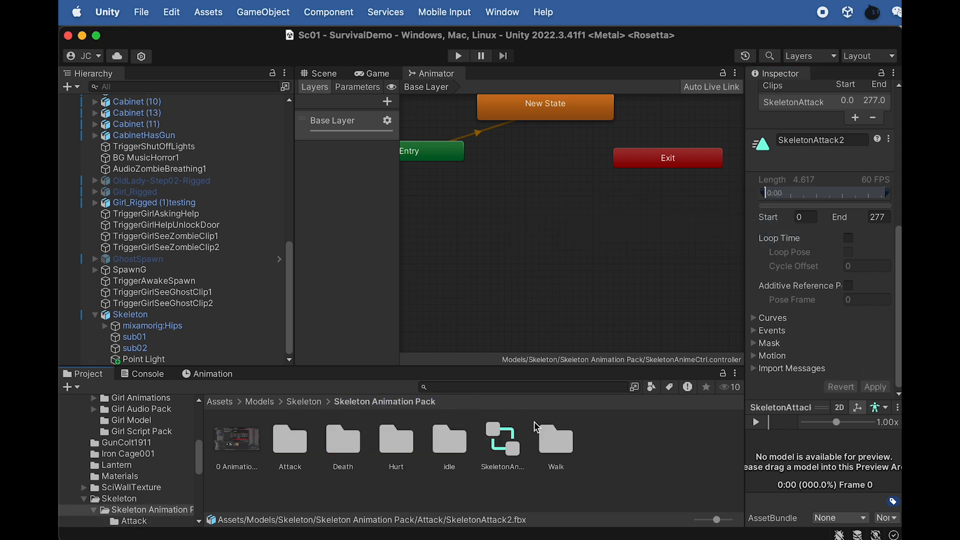
click(353, 450)
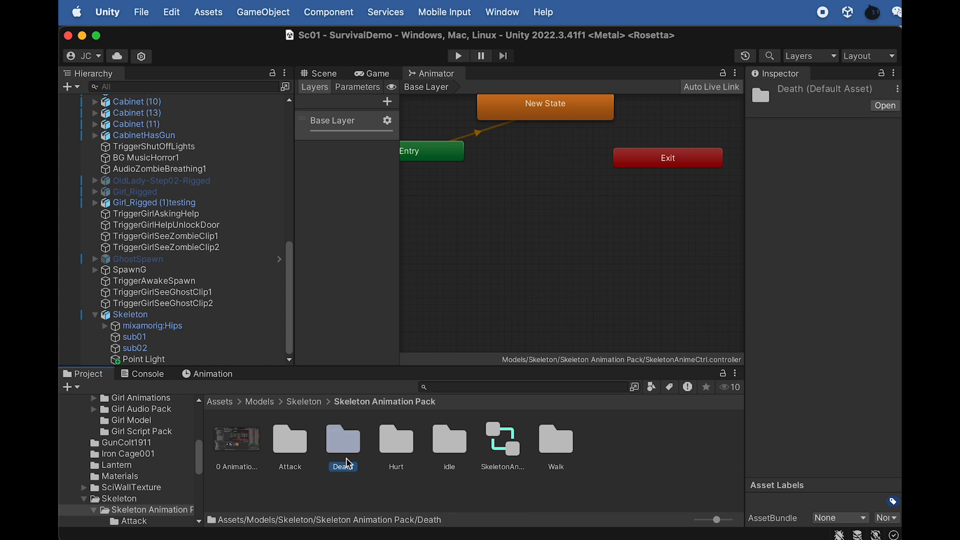
double_click(345, 452)
click(244, 463)
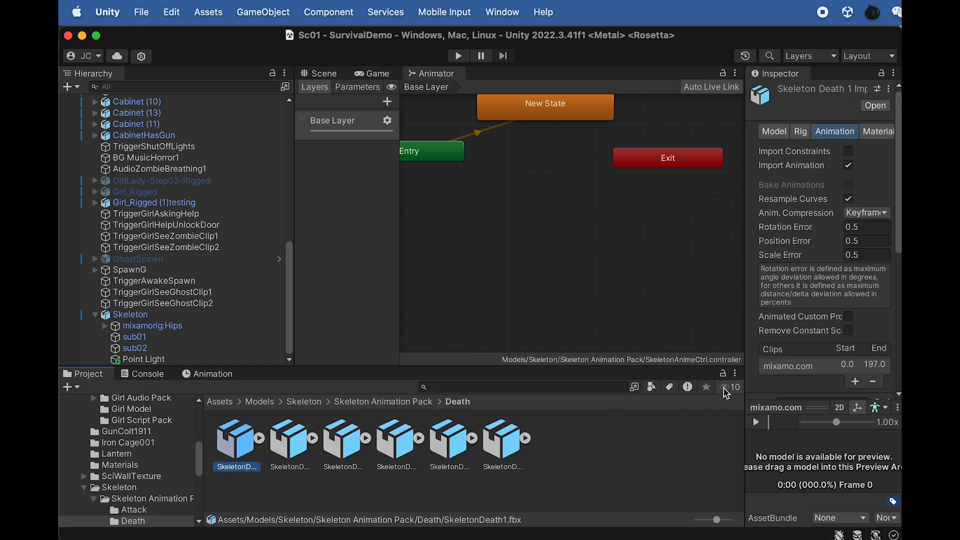
scroll(838, 350, down, 8)
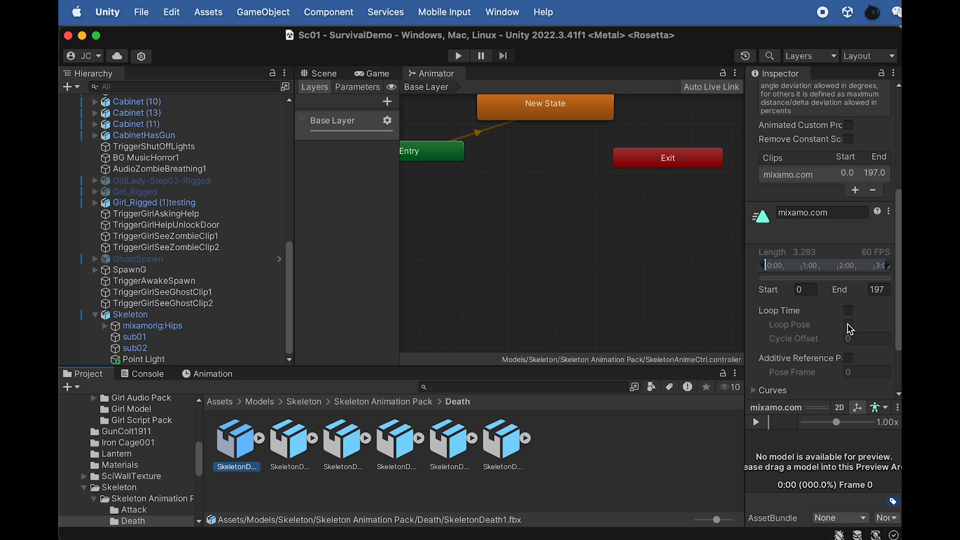
scroll(839, 338, down, 3)
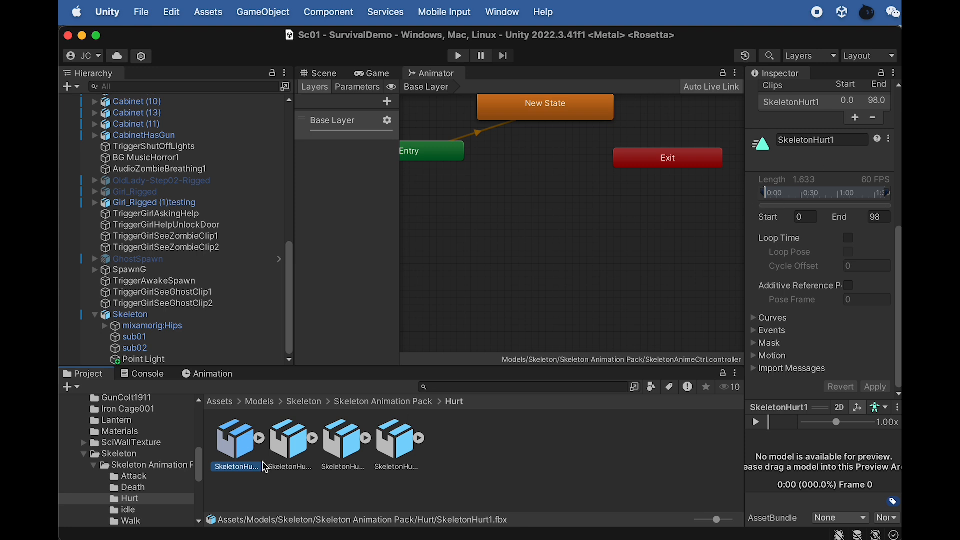
- Check the clip names of SkeletonHurt2, SkeletonHurt3 and SkeletonHurt4 in the Hurt folder
click(292, 454)
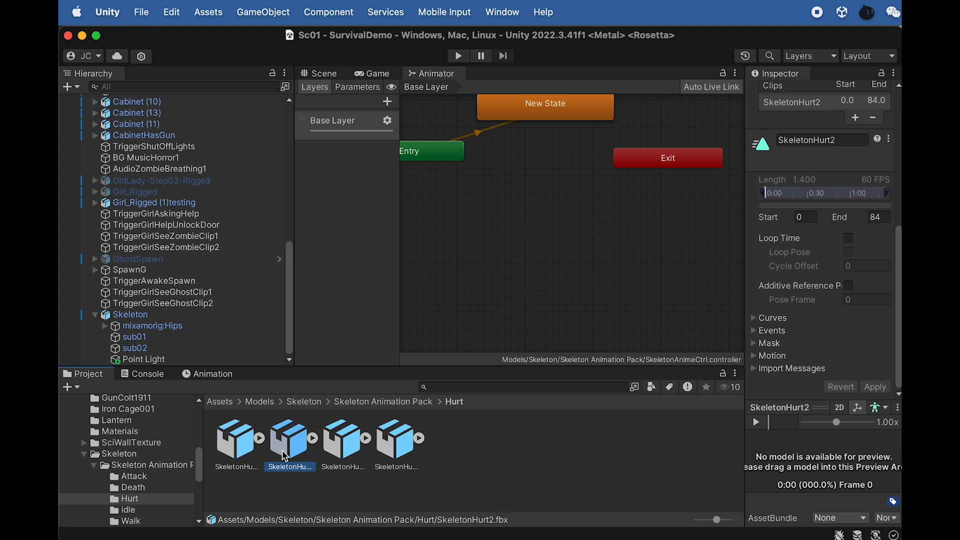
click(355, 456)
click(398, 458)
click(345, 456)
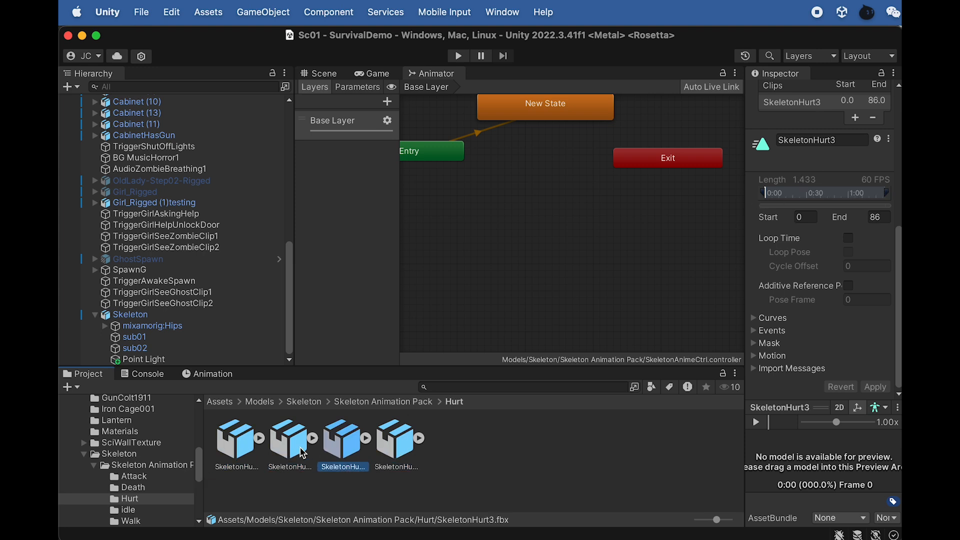
click(303, 453)
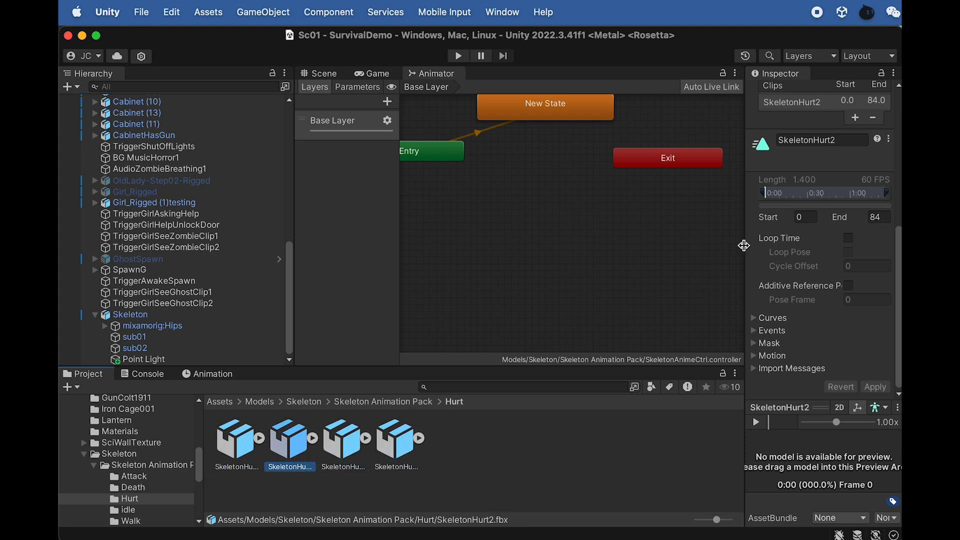
click(355, 450)
click(385, 456)
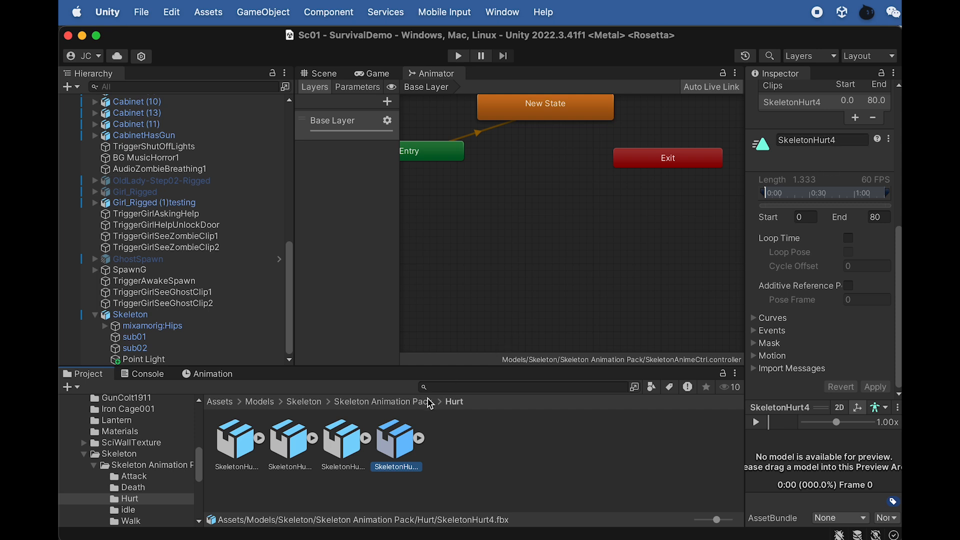
- Open the idle folder of the Skeleton Animation Pack and check the outlined Idle and Walk clips in the 0 Animation Settings reference image
click(408, 406)
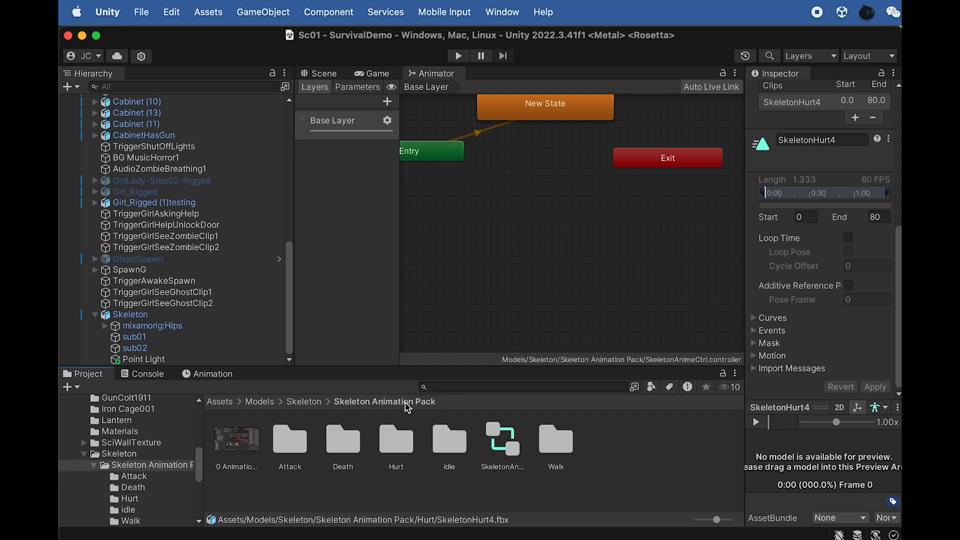
double_click(447, 440)
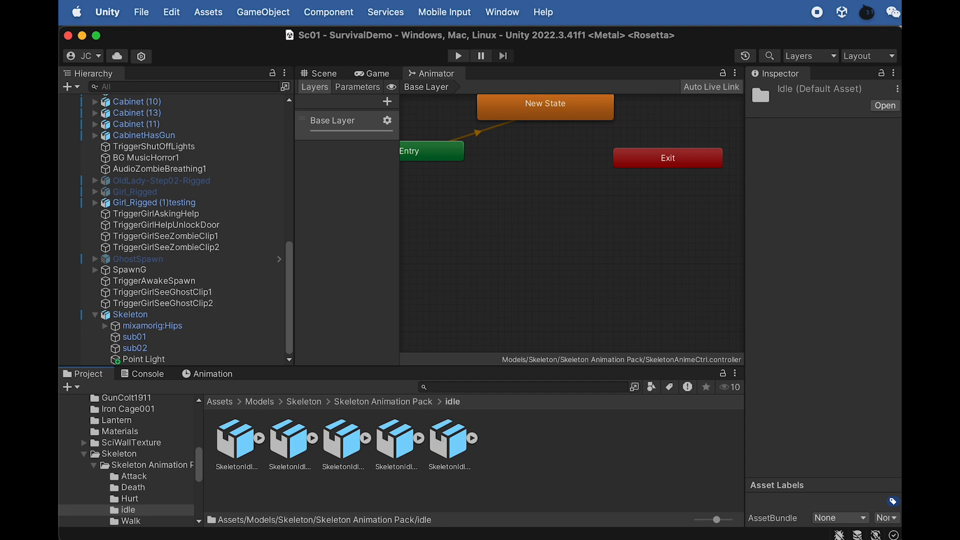
drag(959, 170, 258, 59)
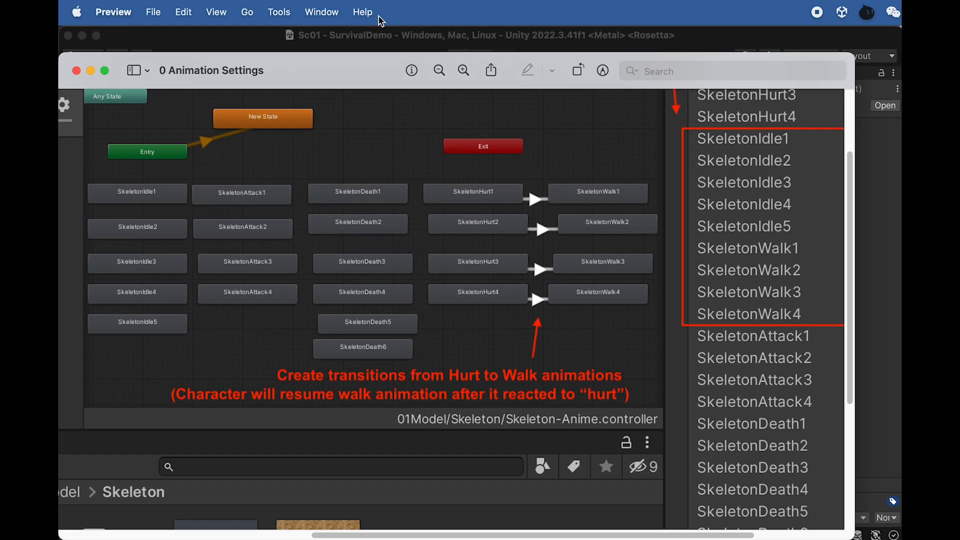
key(super+w)
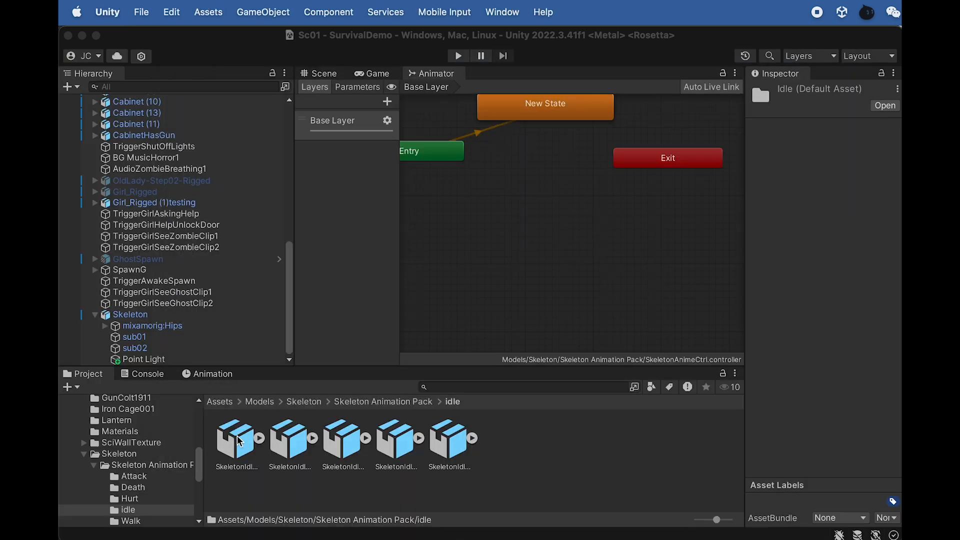
- Enable Loop Time for the SkeletonIdle1 and SkeletonIdle2 clips, applying the import settings of each
click(239, 441)
scroll(769, 318, down, 5)
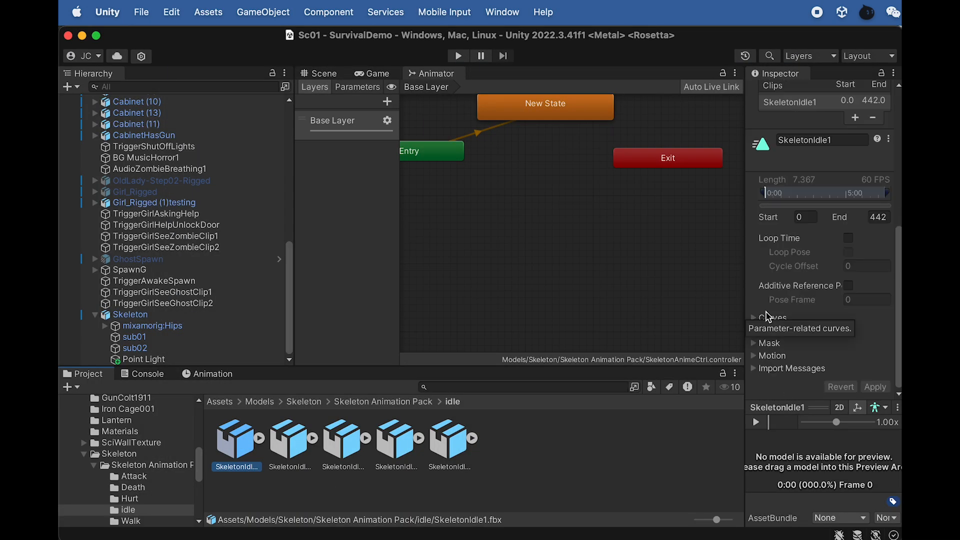
click(848, 239)
click(875, 387)
click(288, 444)
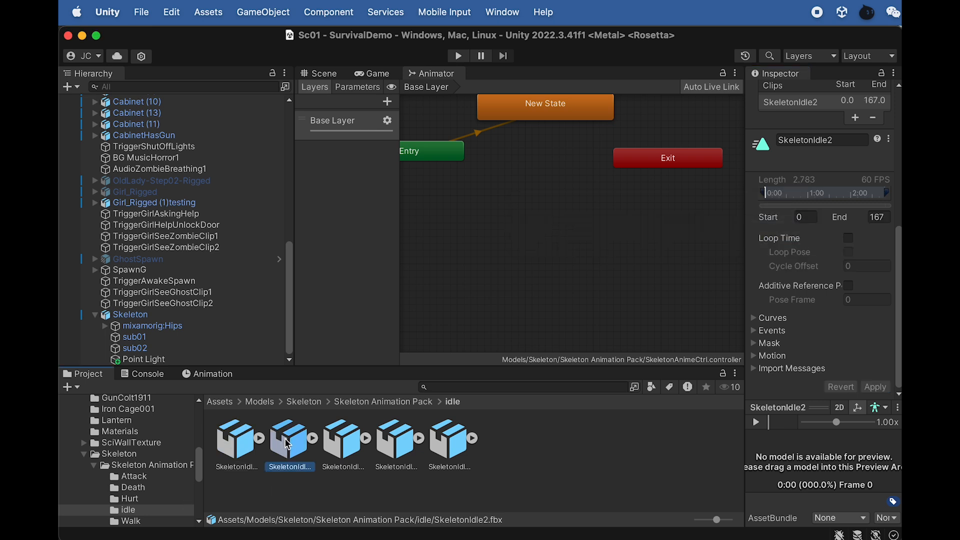
click(849, 238)
click(875, 388)
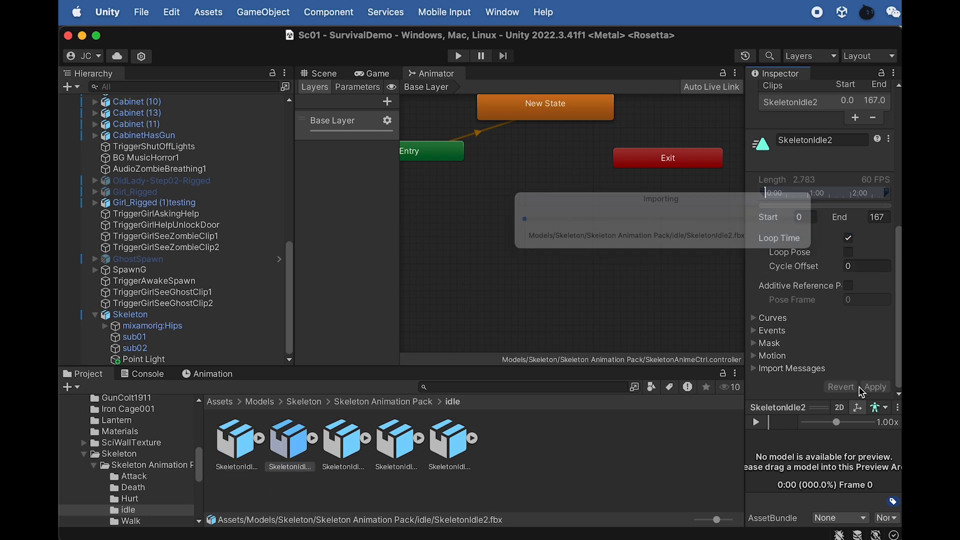
- Enable Loop Time for the SkeletonIdle3, SkeletonIdle4 and SkeletonIdle5 clips, applying the import settings of each
click(335, 458)
click(848, 238)
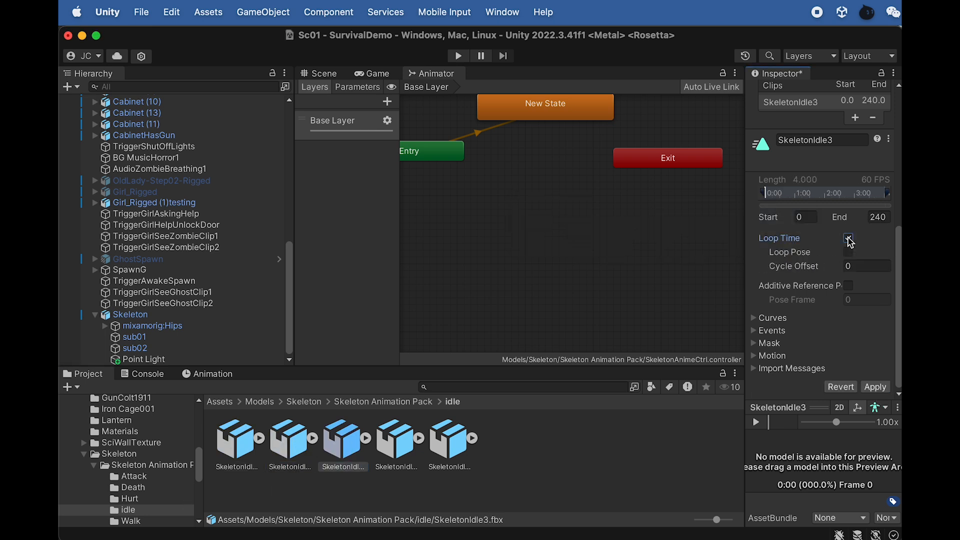
click(875, 387)
click(399, 443)
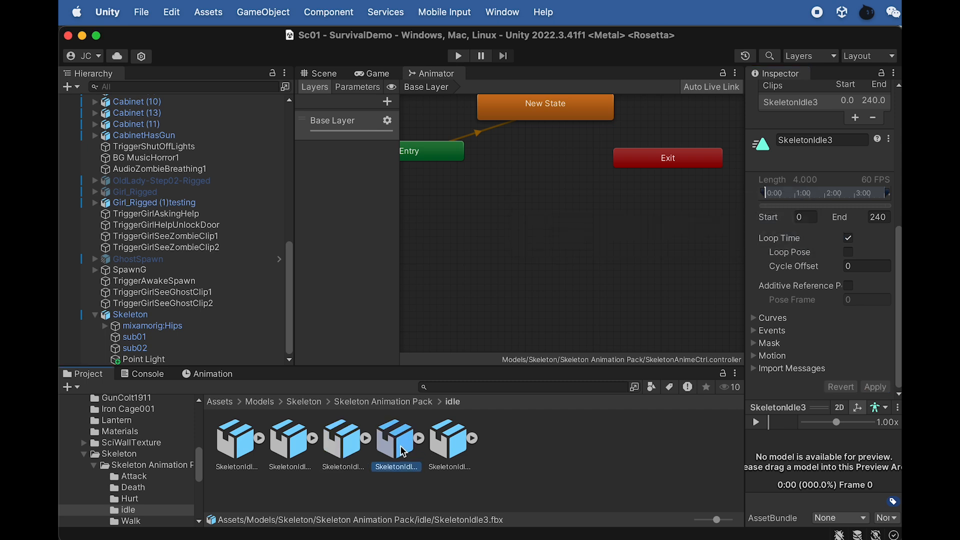
click(850, 241)
click(876, 387)
click(452, 446)
click(849, 239)
click(875, 387)
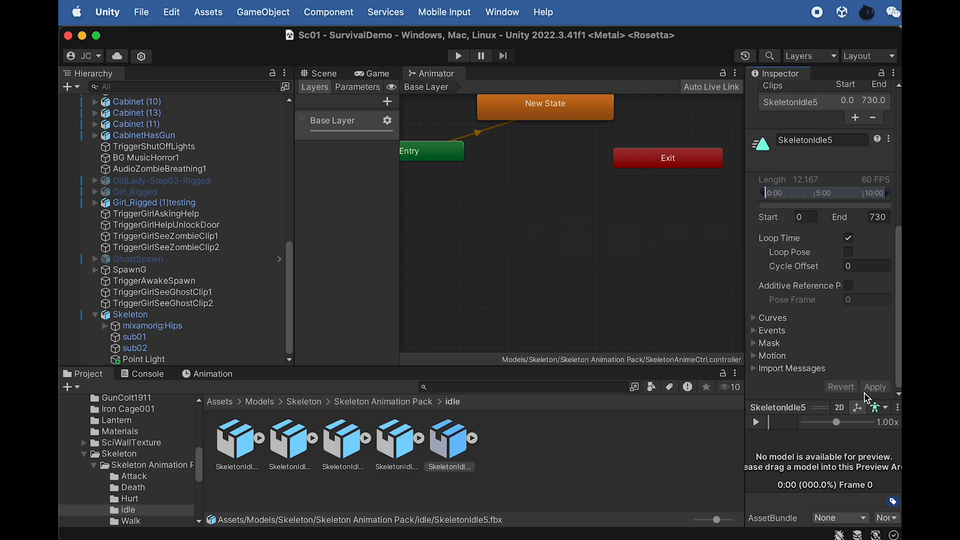
- In the Walk folder, enable Loop Time for the SkeletonWalk1 and SkeletonWalk2 clips and apply the import settings of each
click(385, 403)
click(549, 441)
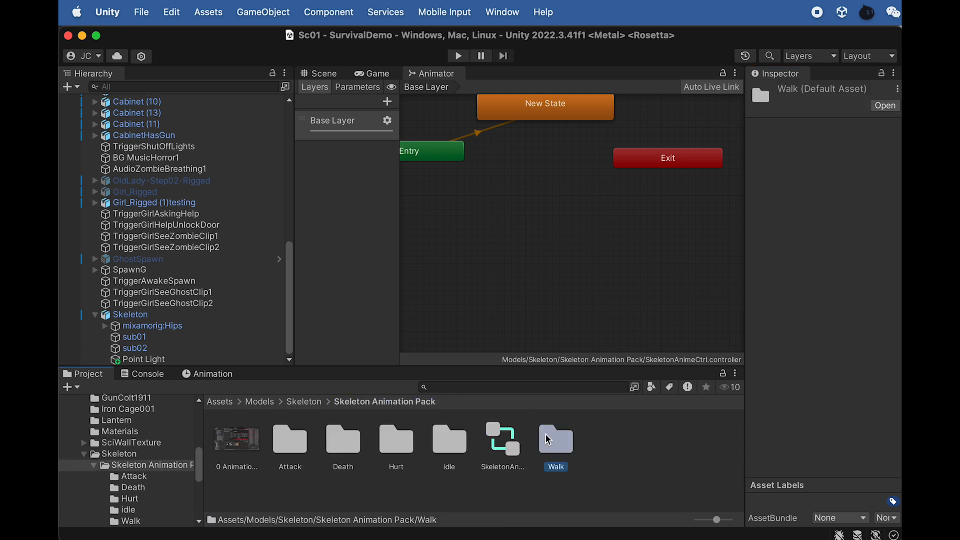
double_click(549, 440)
click(238, 442)
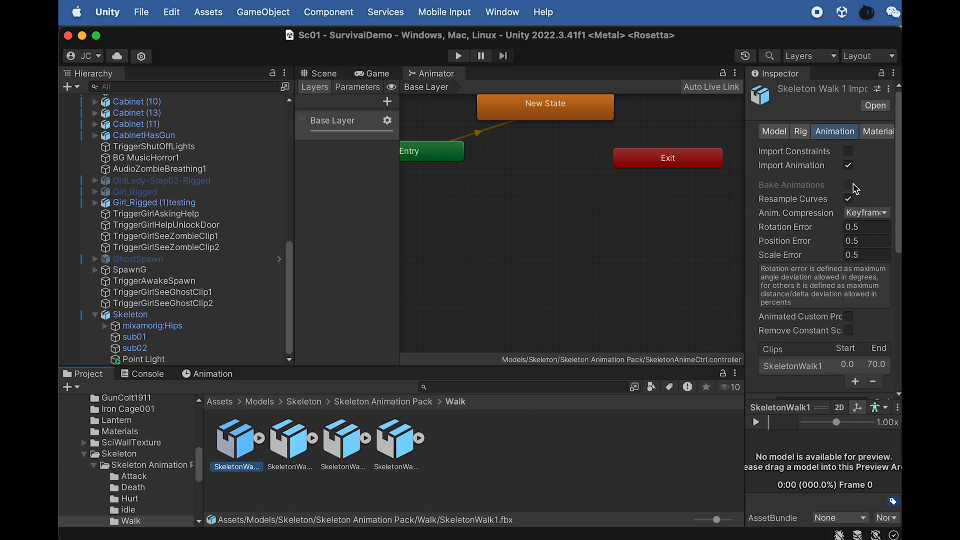
scroll(871, 258, down, 10)
click(849, 238)
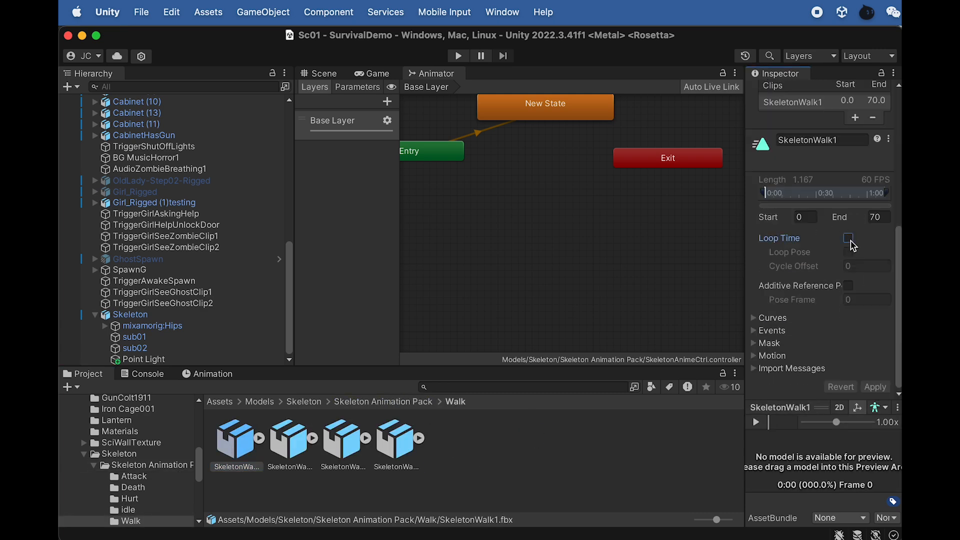
click(875, 387)
click(293, 442)
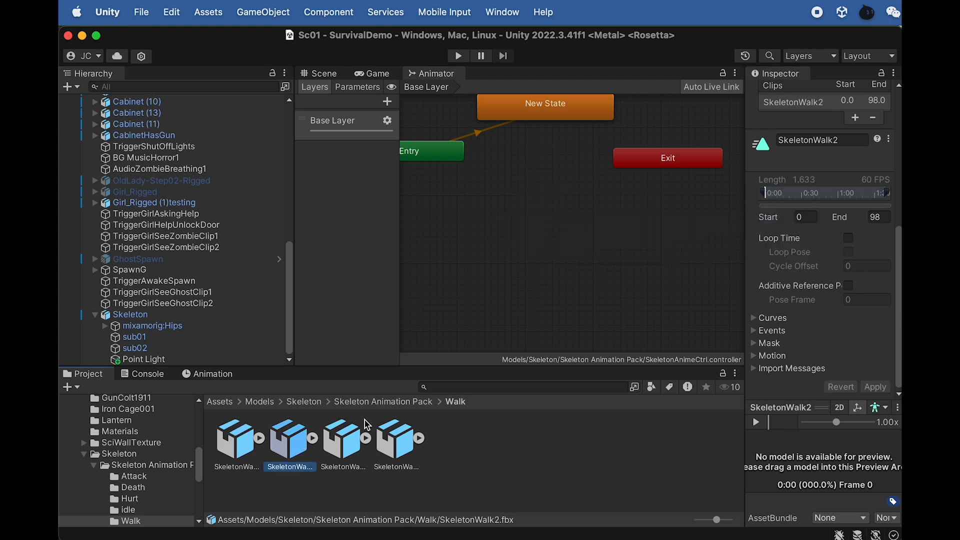
click(849, 238)
click(875, 387)
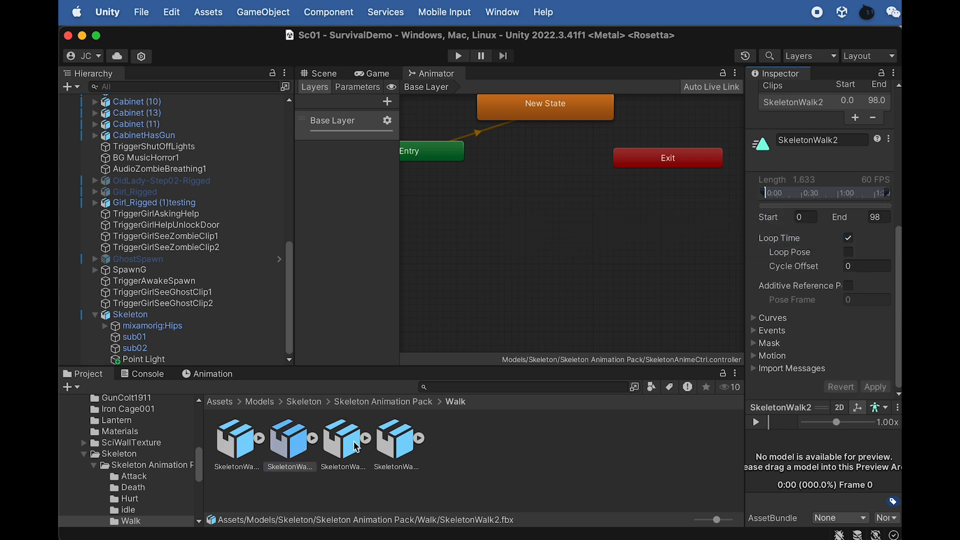
- Enable Loop Time for the SkeletonWalk3 and SkeletonWalk4 clips, applying the import settings of each
click(358, 447)
click(849, 238)
click(876, 387)
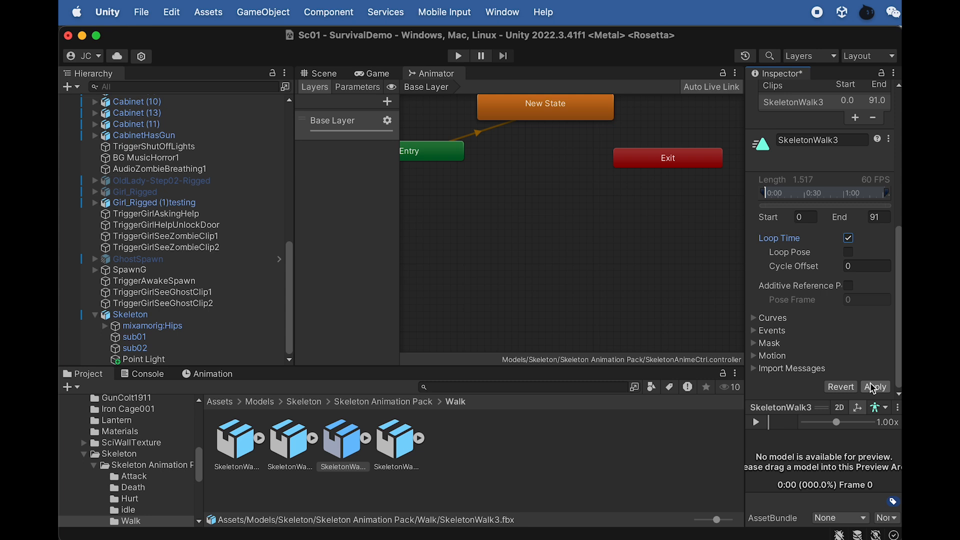
click(399, 442)
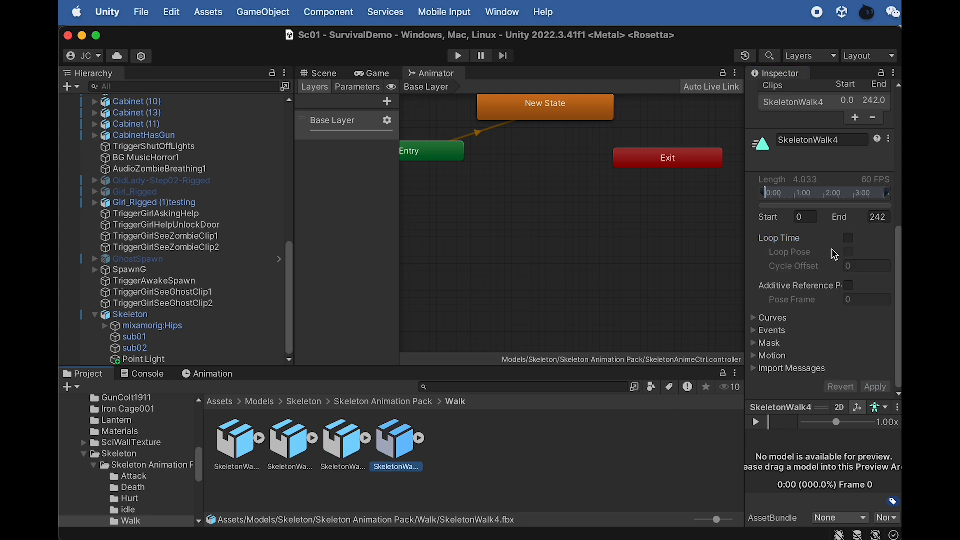
click(849, 239)
click(875, 387)
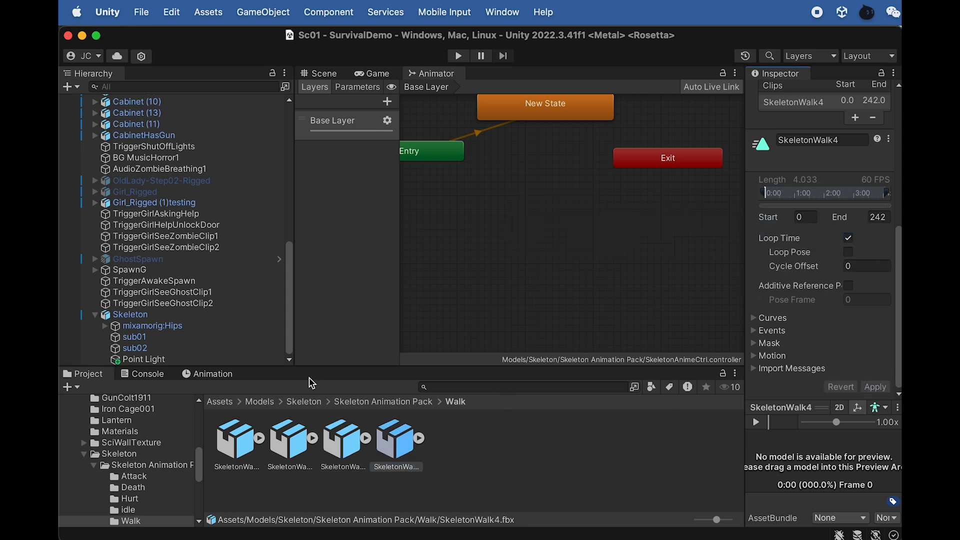
- Add the four SkeletonAttack animations from the Attack folder to the animator's Base Layer as states
click(366, 402)
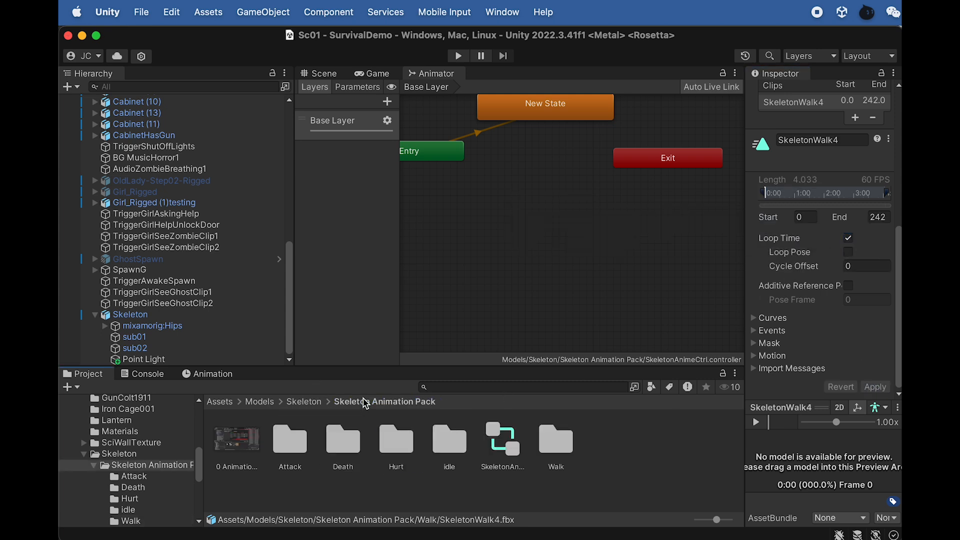
double_click(290, 444)
scroll(559, 277, down, 3)
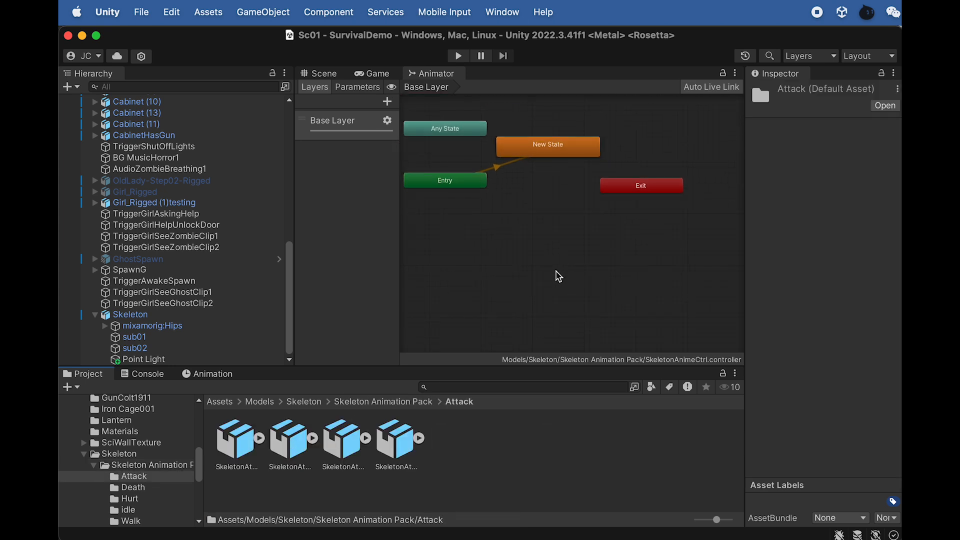
middle_drag(547, 269, 620, 251)
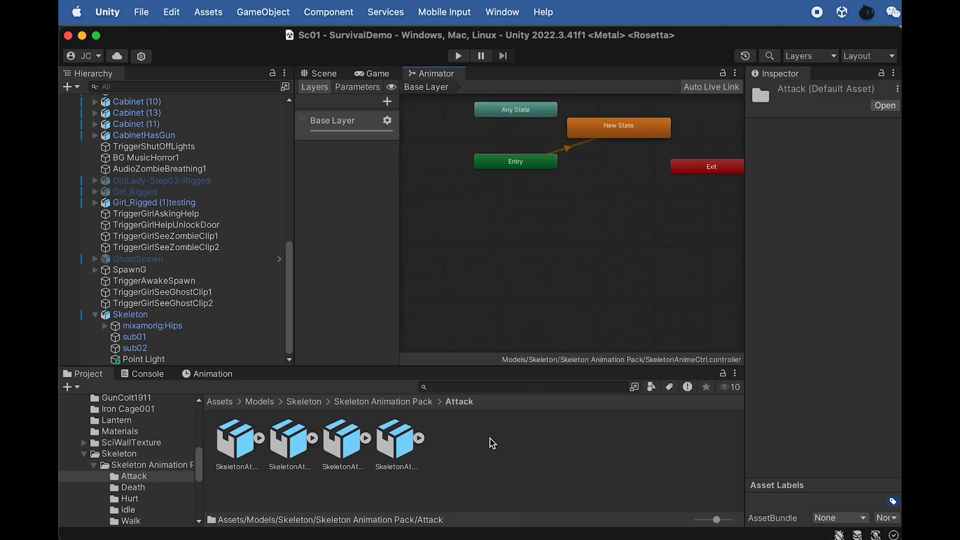
click(458, 472)
click(231, 438)
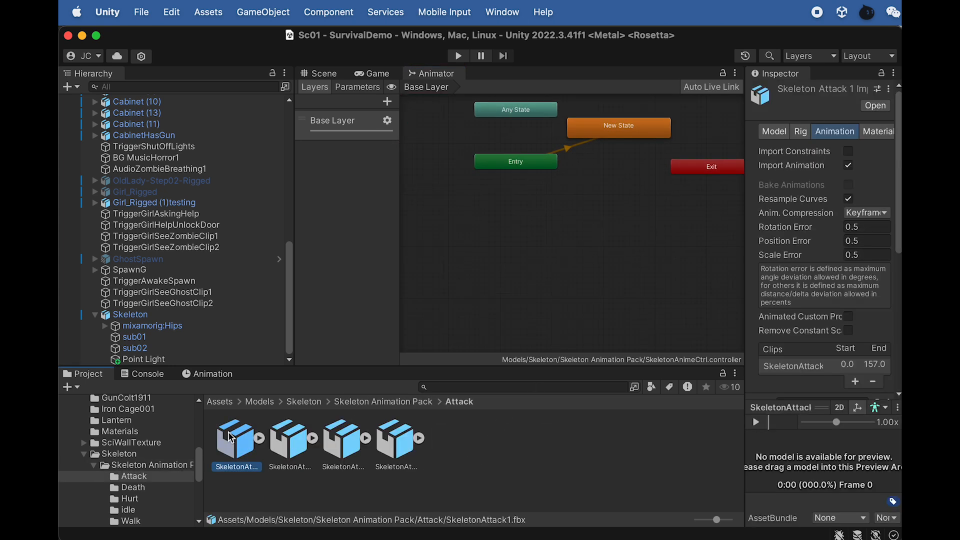
shift+click(388, 442)
drag(408, 395, 514, 190)
- Arrange the states SkeletonAttack1 to SkeletonAttack4 in a vertical column below the Entry node
drag(521, 254, 519, 214)
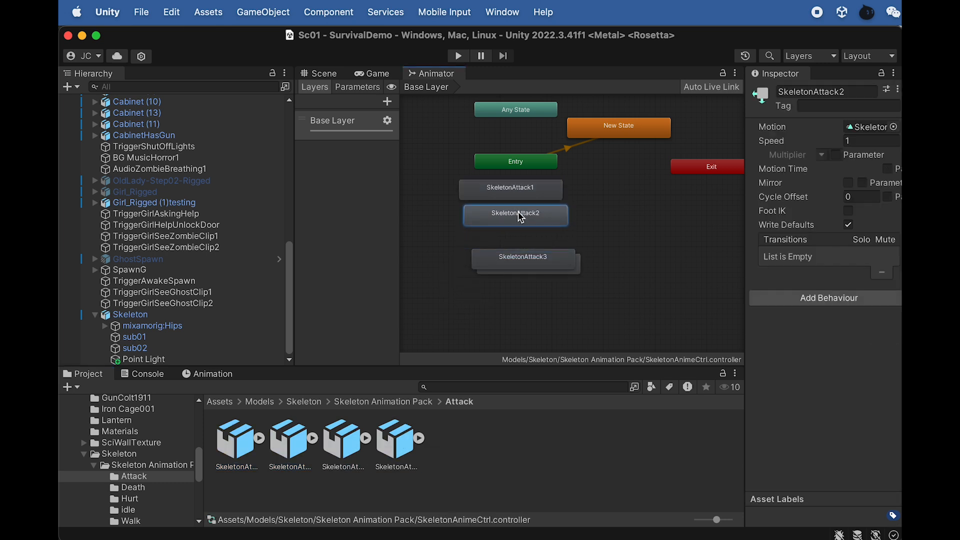
mouse_move(539, 264)
mouse_down()
mouse_move(529, 248)
mouse_move(527, 272)
mouse_up()
drag(589, 288, 484, 190)
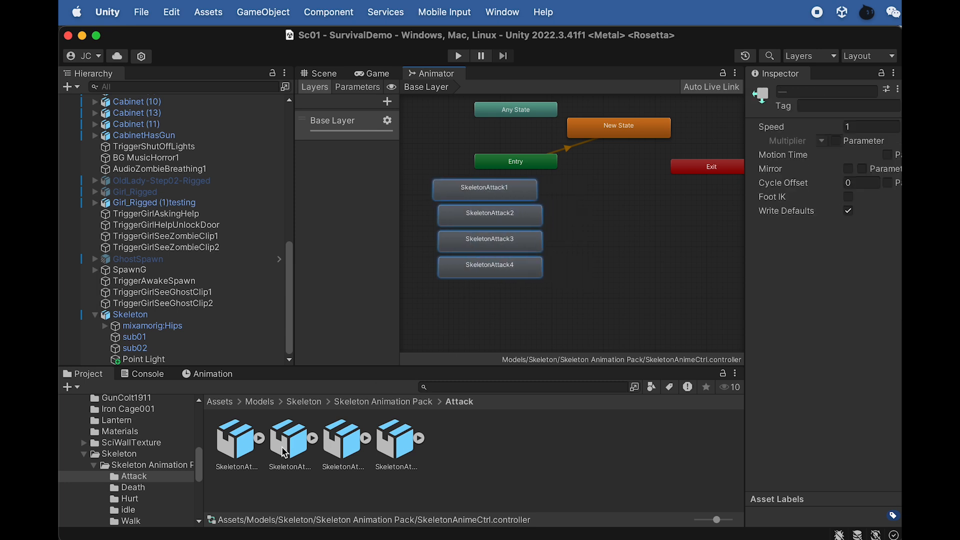
- Add the six SkeletonDeath animations from the Death folder to the animator graph as states
click(384, 402)
double_click(338, 442)
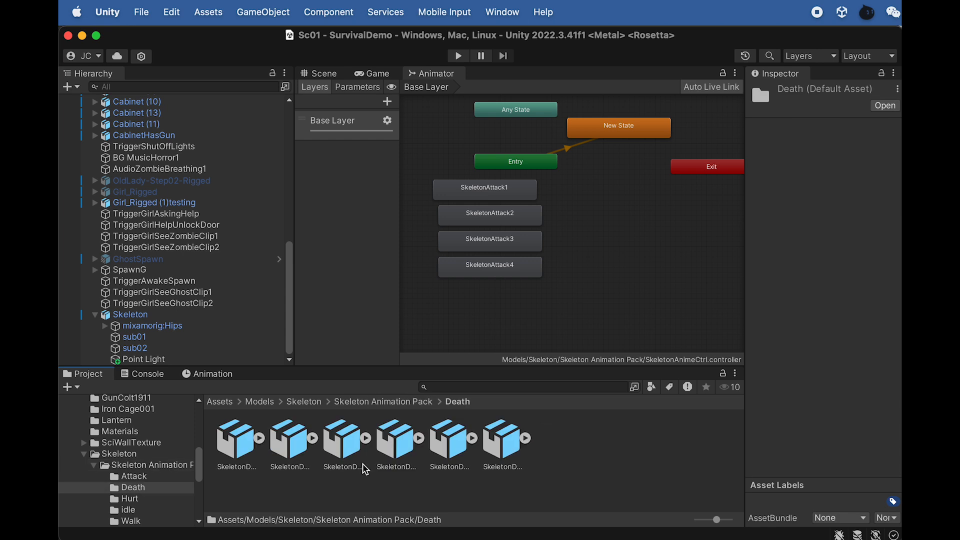
drag(511, 487, 725, 311)
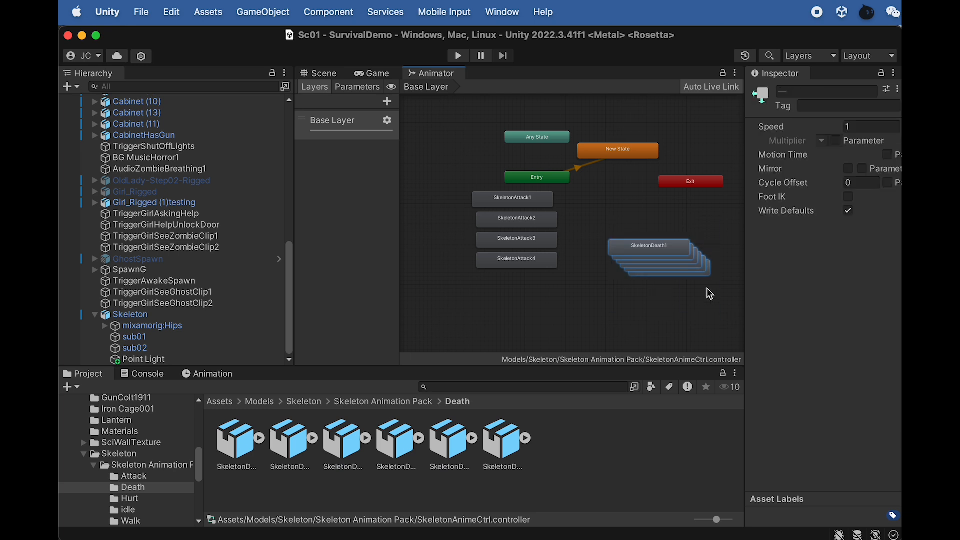
- Move the SkeletonDeath states above New State and arrange SkeletonDeath1 to SkeletonDeath6 in a vertical column
drag(661, 245, 620, 103)
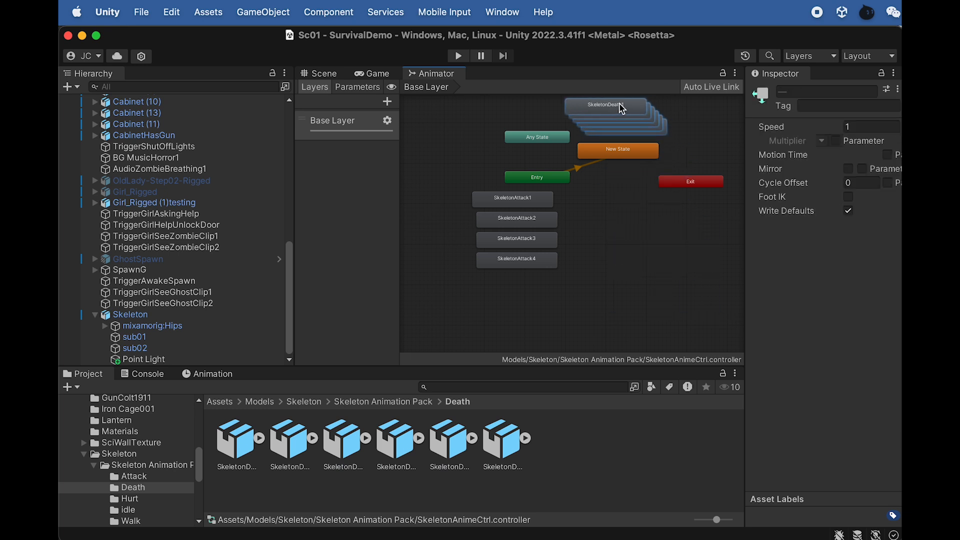
scroll(668, 167, down, 1)
key(f)
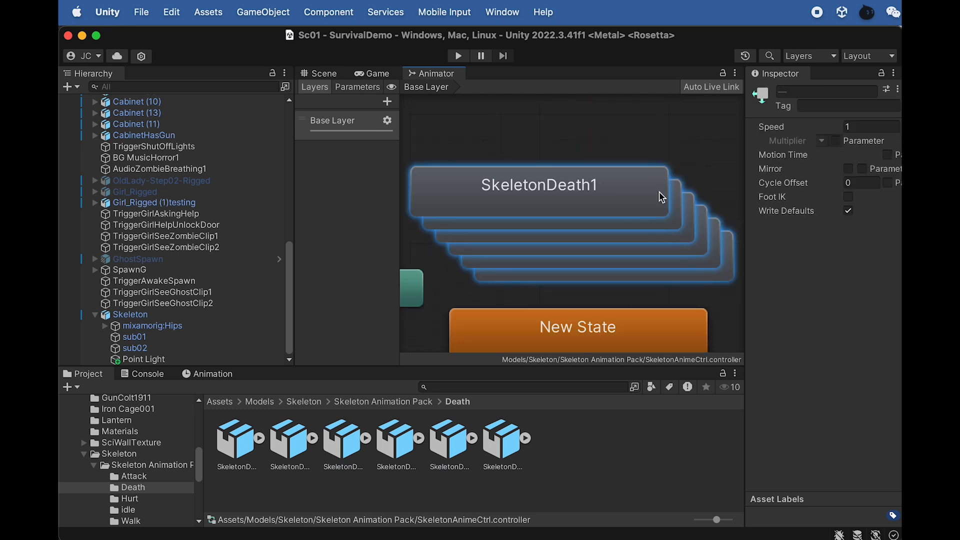
scroll(659, 192, down, 4)
click(652, 179)
click(646, 187)
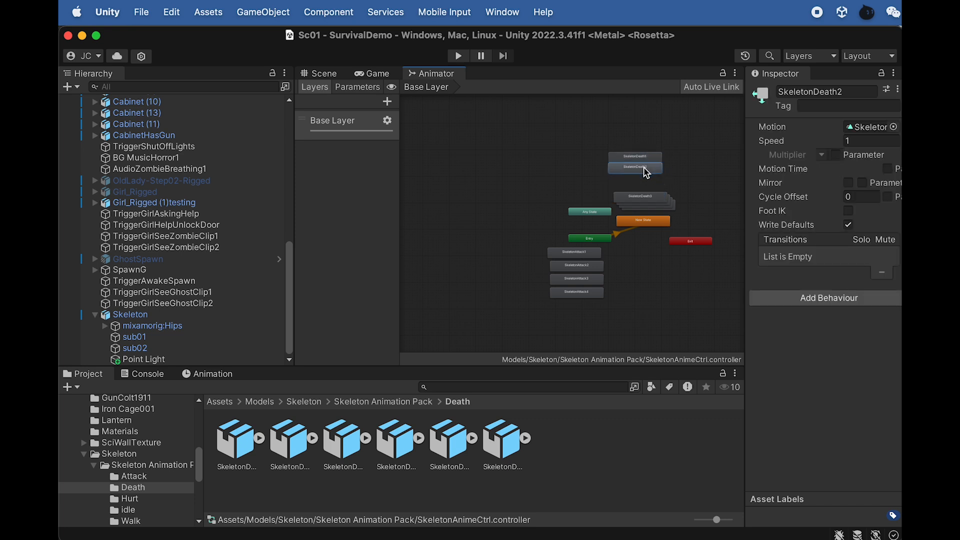
scroll(645, 169, up, 3)
drag(656, 220, 647, 195)
drag(574, 123, 634, 159)
click(639, 215)
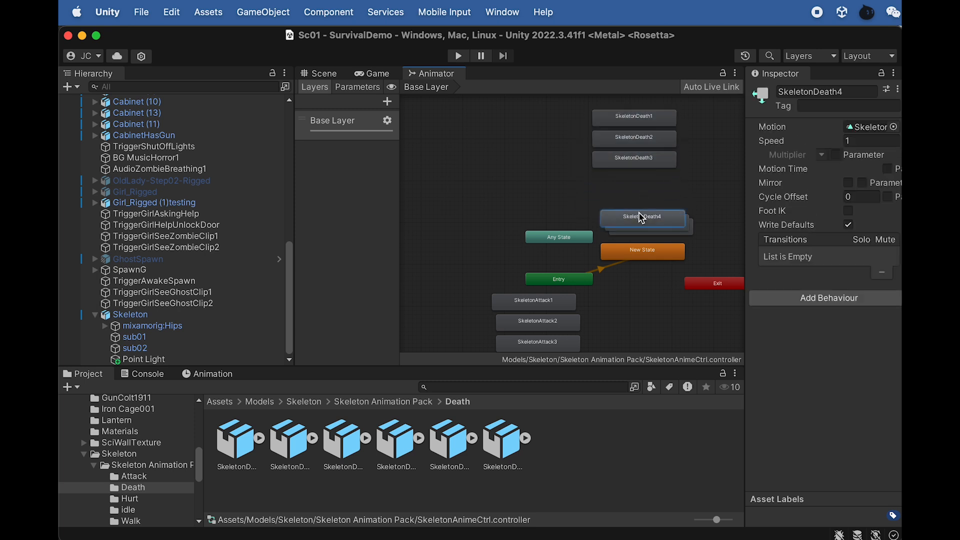
drag(656, 217, 632, 214)
scroll(633, 225, down, 2)
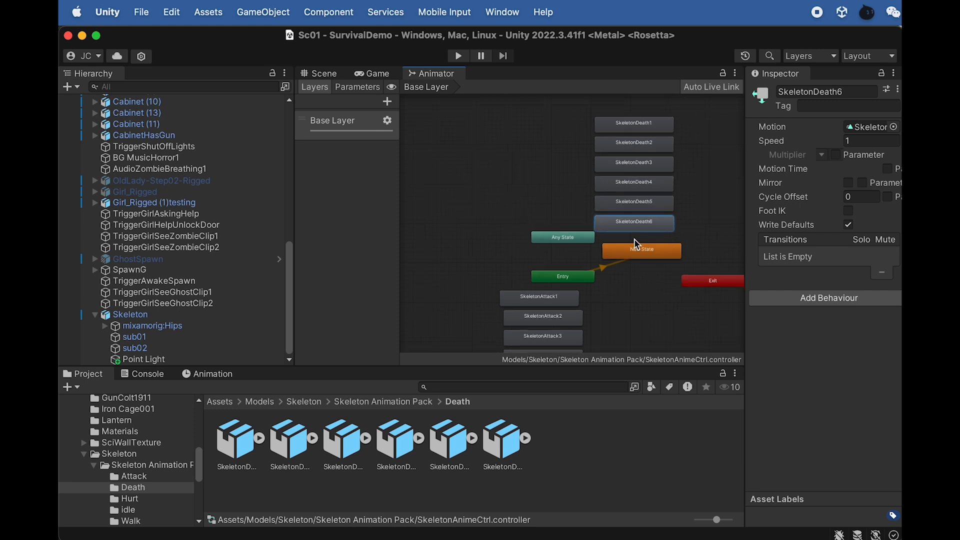
- Add the four SkeletonHurt animations from the Hurt folder to the animator graph as states
click(379, 403)
double_click(397, 442)
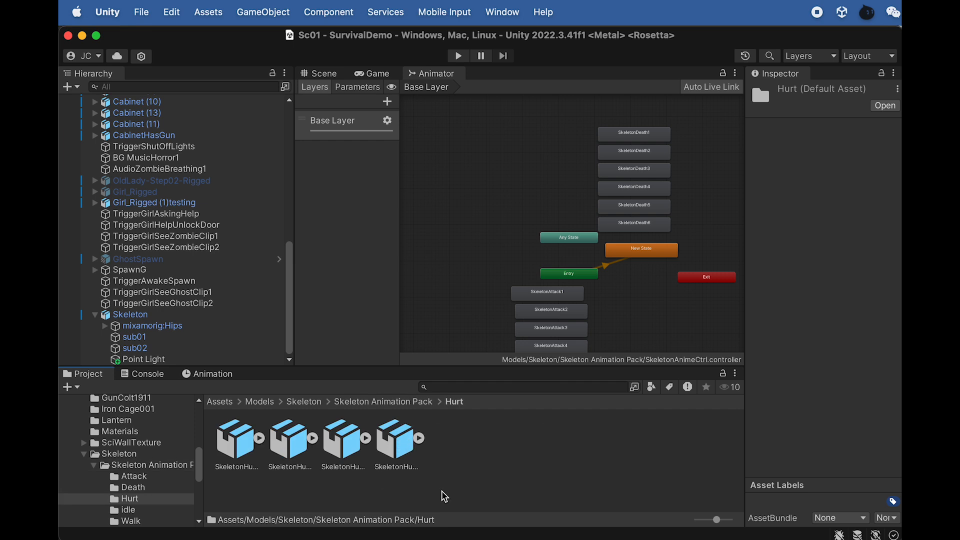
click(261, 440)
click(239, 440)
shift+click(392, 448)
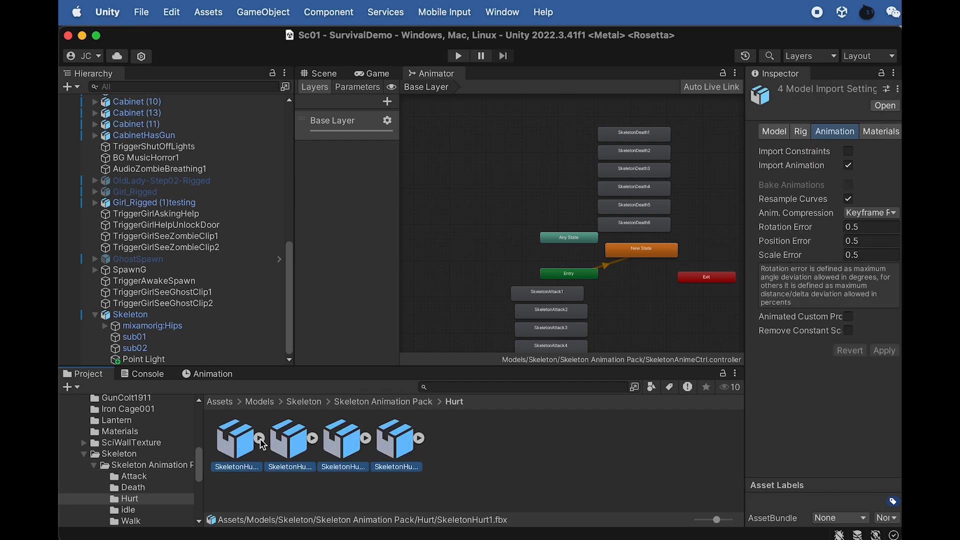
drag(249, 441, 655, 316)
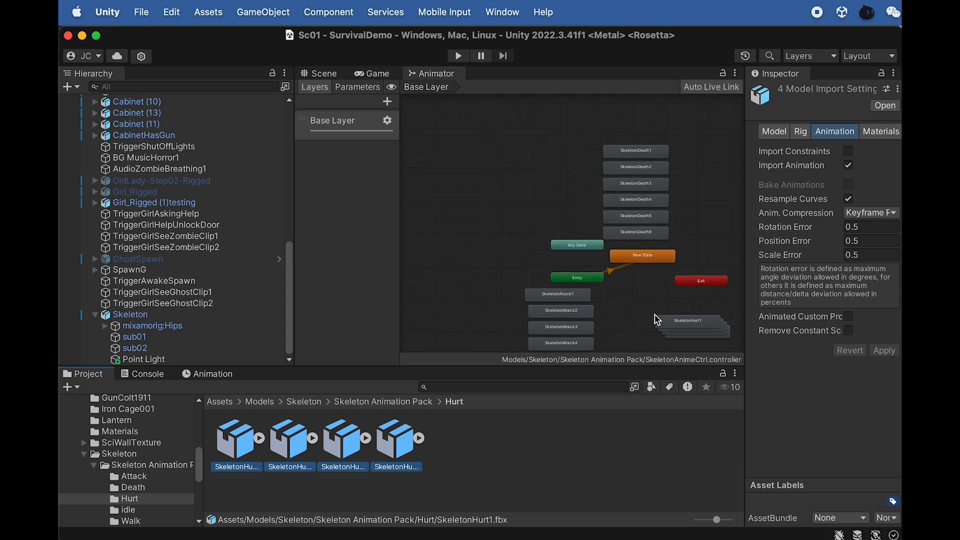
- Arrange the states SkeletonHurt1 to SkeletonHurt4 in a vertical column below the Exit node
click(707, 310)
drag(667, 317, 703, 322)
click(681, 306)
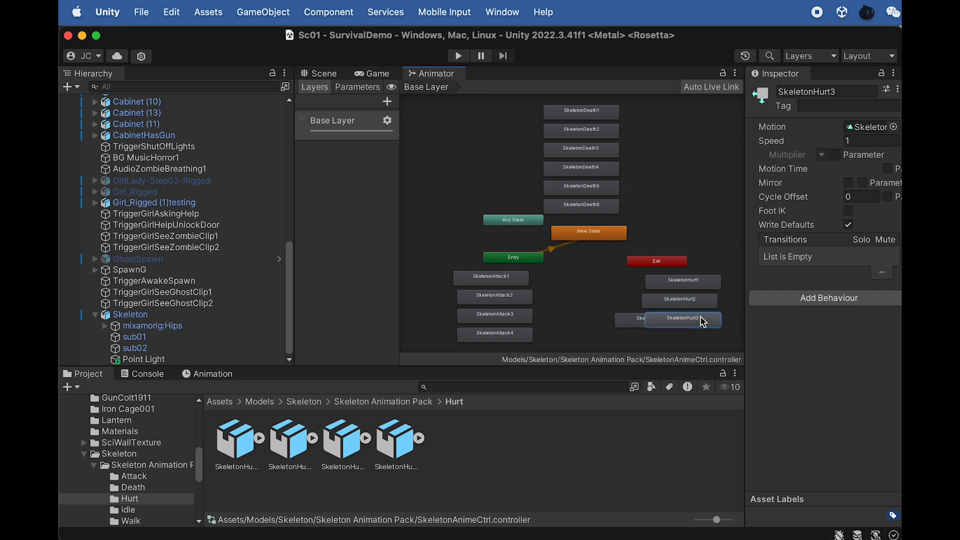
scroll(639, 323, down, 2)
drag(638, 323, 659, 342)
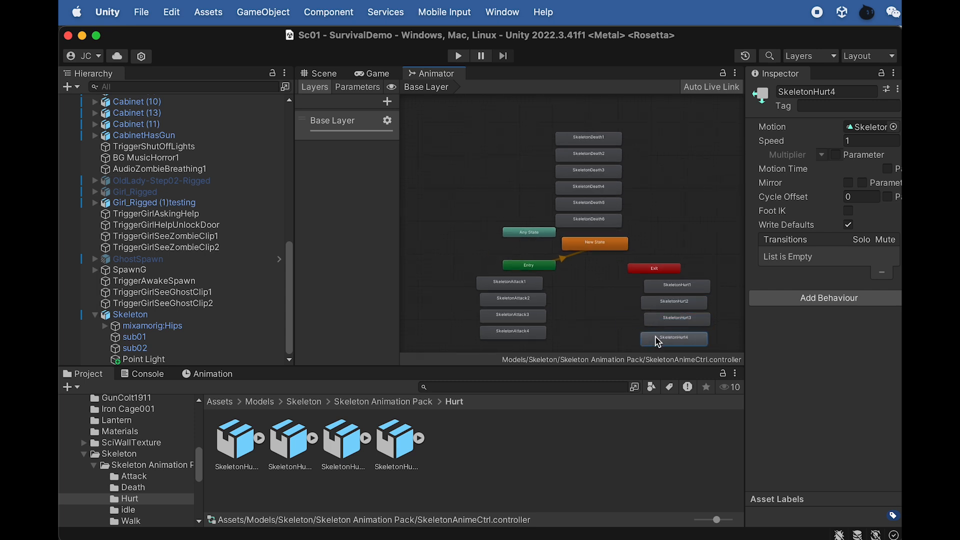
key(f)
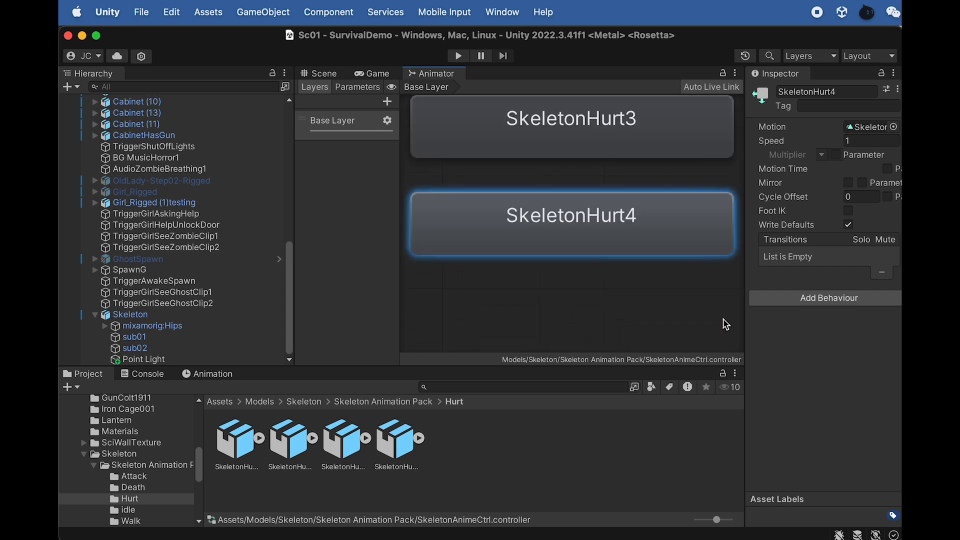
key(a)
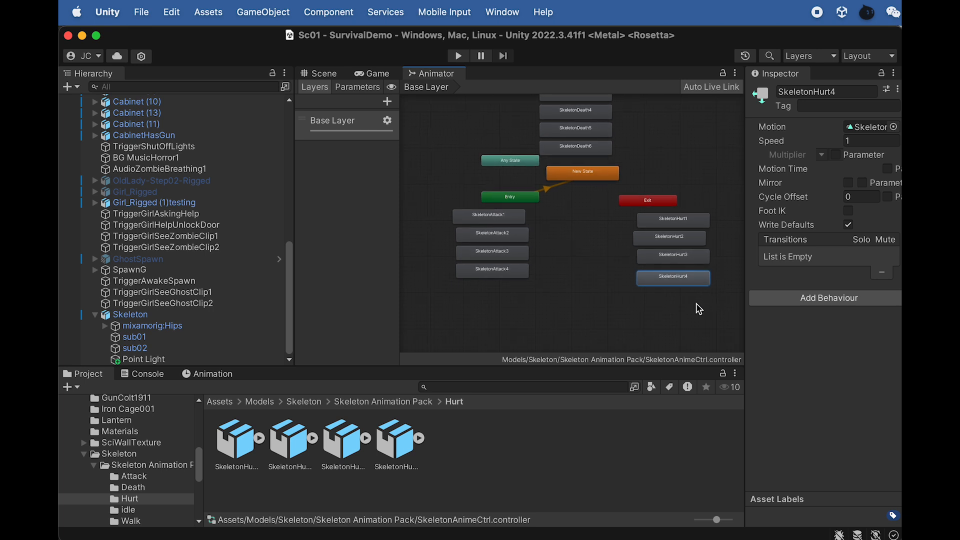
- Add the four SkeletonWalk animations from the Walk folder to the animator graph as states
middle_drag(708, 308, 565, 318)
click(400, 409)
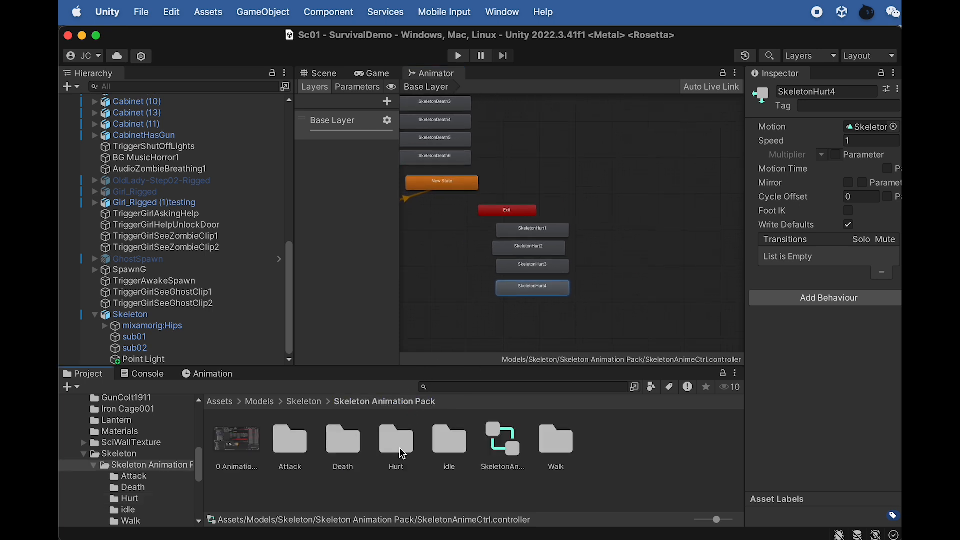
double_click(555, 437)
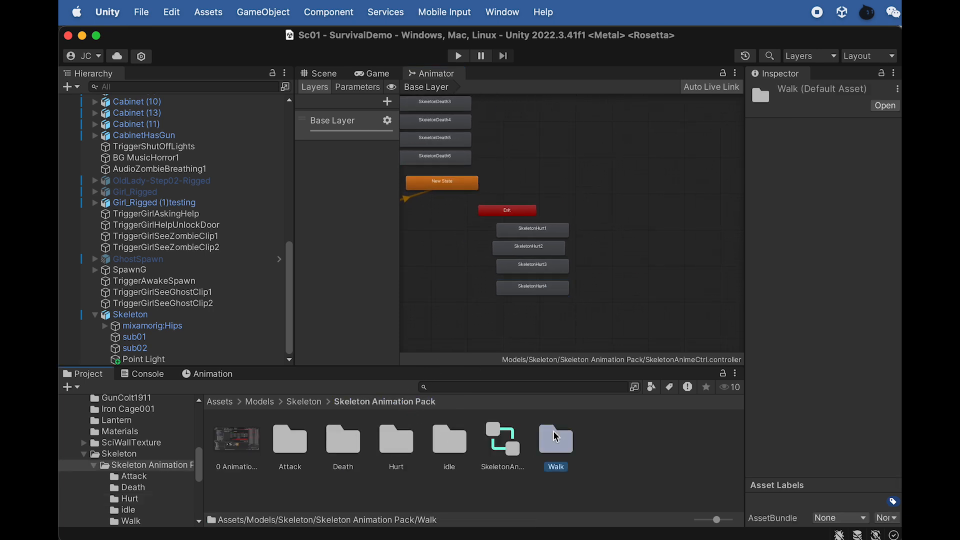
click(403, 454)
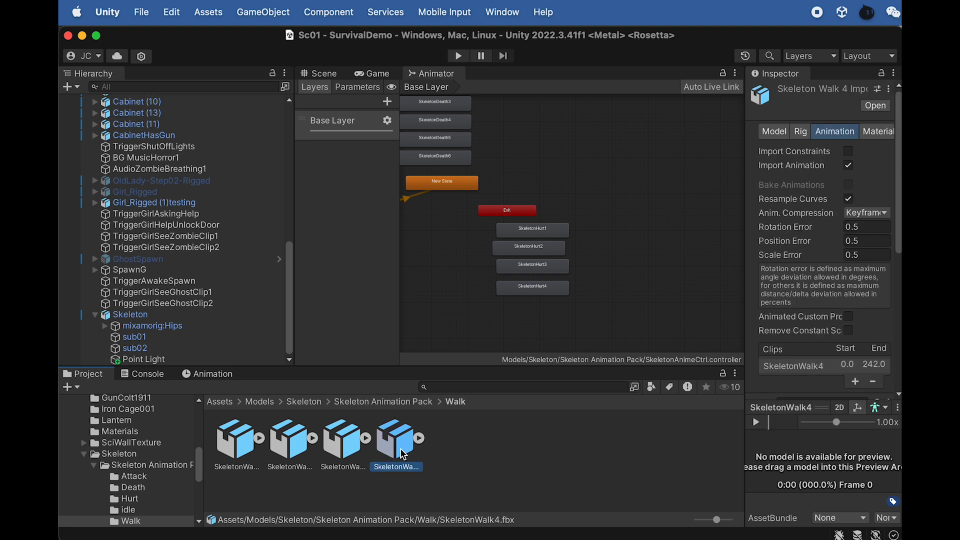
shift+click(242, 447)
drag(242, 448, 610, 213)
- Arrange the states SkeletonWalk1 to SkeletonWalk4 in a vertical column beside the SkeletonHurt states
click(647, 278)
scroll(645, 275, up, 3)
drag(656, 232, 622, 245)
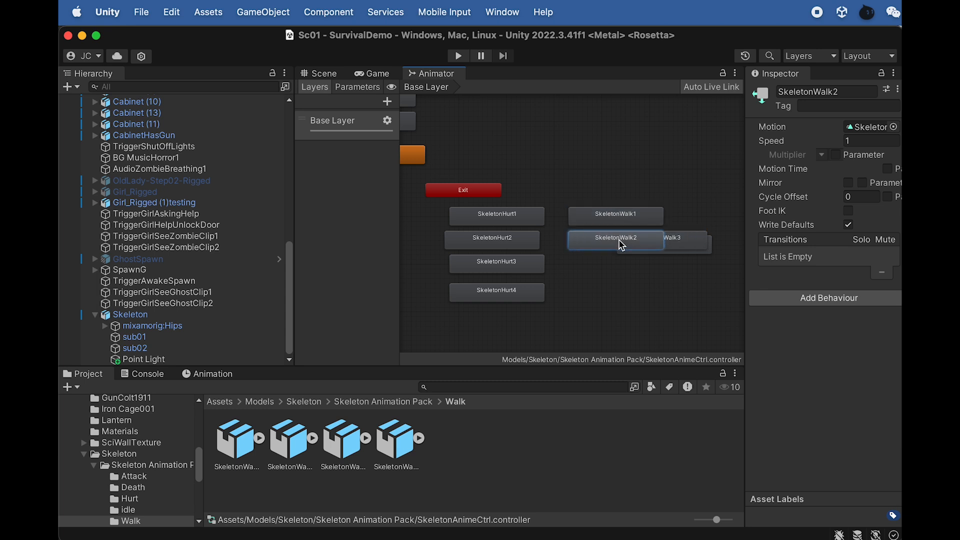
drag(692, 245, 631, 294)
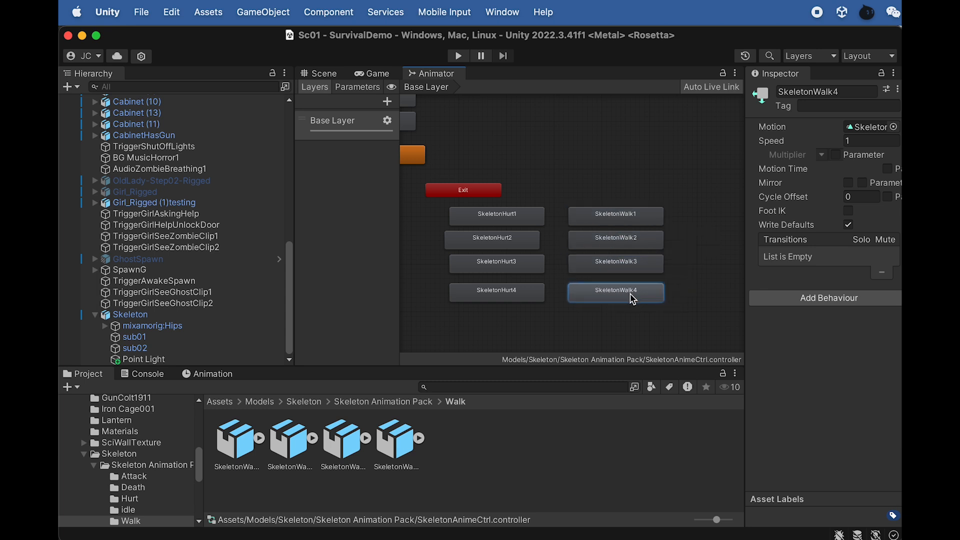
- Make transitions from SkeletonHurt1 to SkeletonWalk1 and from SkeletonHurt2 to SkeletonWalk2
click(525, 217)
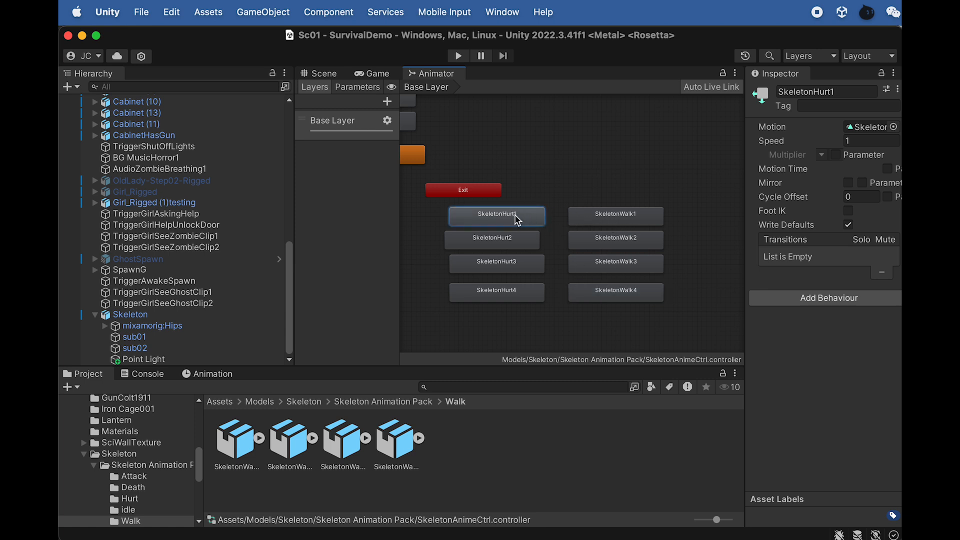
right_click(541, 214)
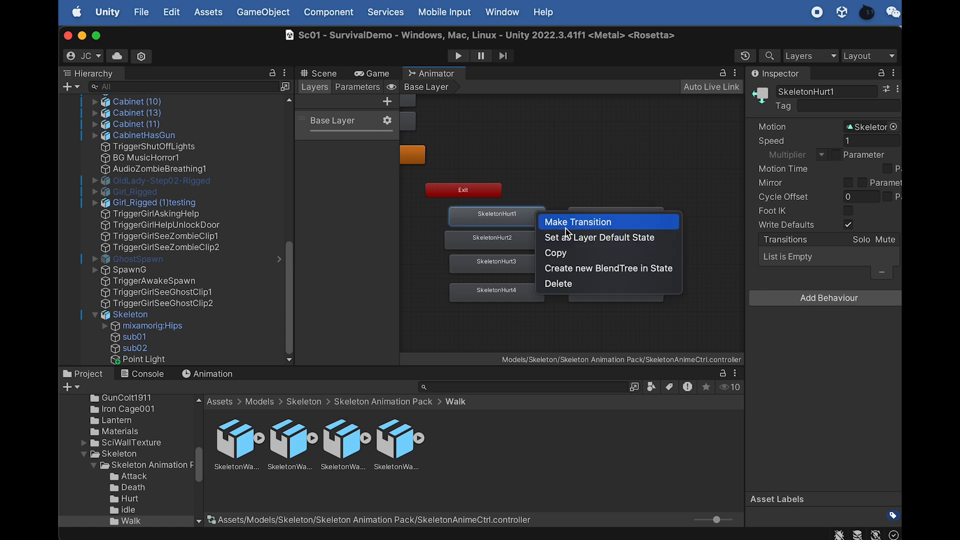
click(565, 227)
click(586, 222)
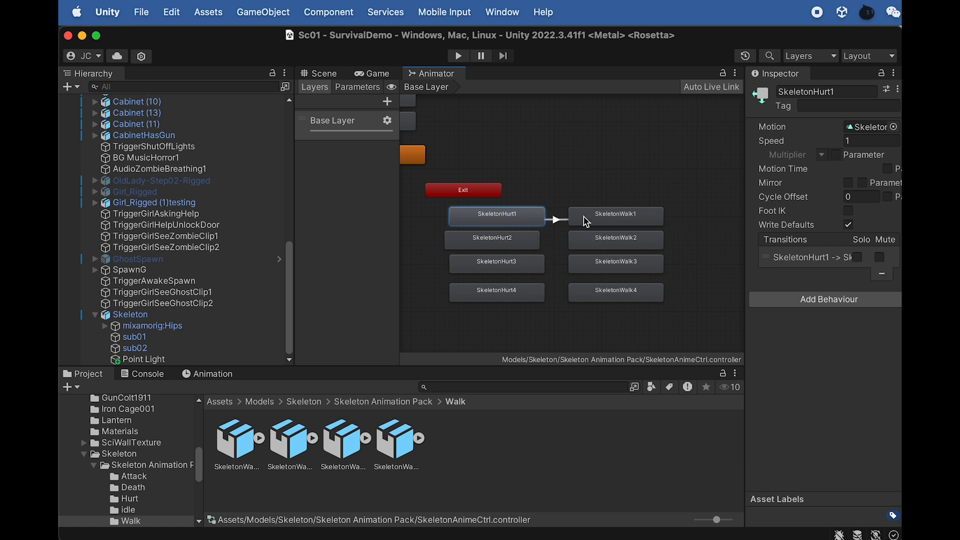
right_click(505, 245)
click(533, 250)
click(589, 242)
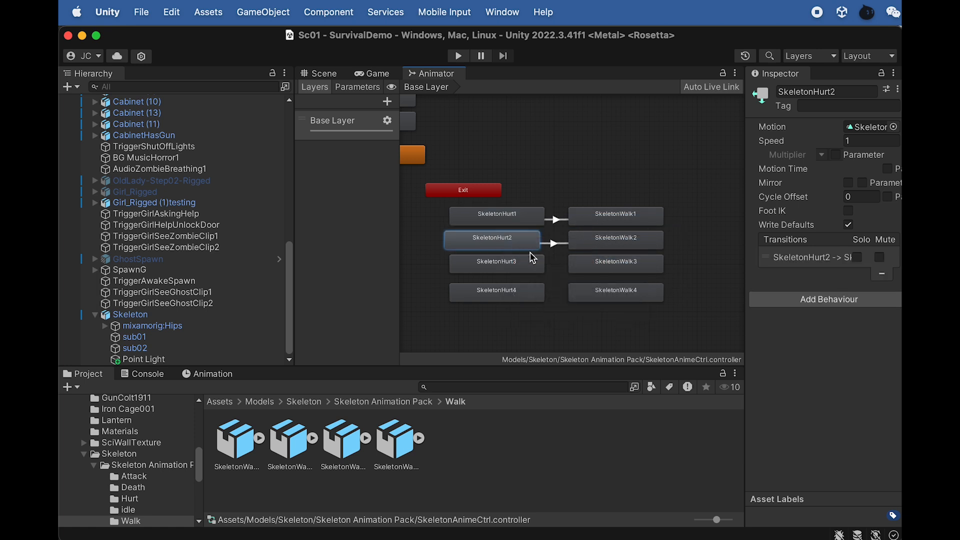
- Make transitions from SkeletonHurt3 to SkeletonWalk3 and from SkeletonHurt4 to SkeletonWalk4
right_click(523, 271)
click(575, 272)
click(590, 262)
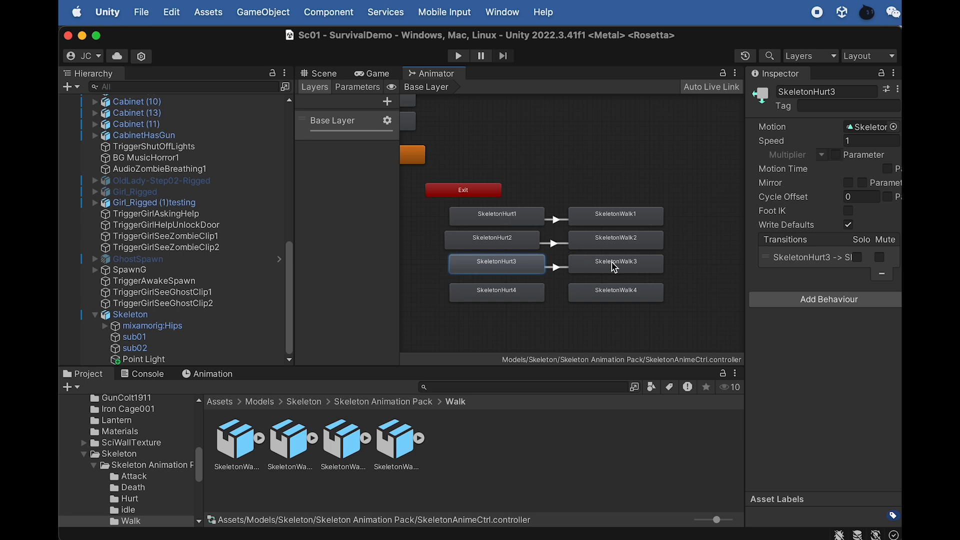
right_click(518, 286)
click(549, 295)
click(596, 298)
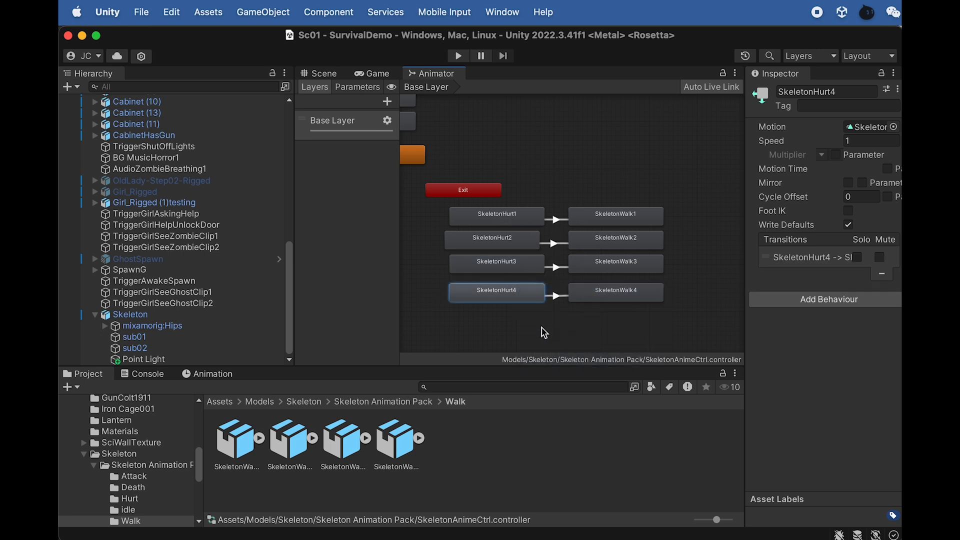
- Add the five SkeletonIdle animations from the idle folder to the animator graph as states
scroll(542, 332, down, 3)
middle_drag(542, 332, 678, 332)
scroll(611, 327, up, 1)
click(400, 399)
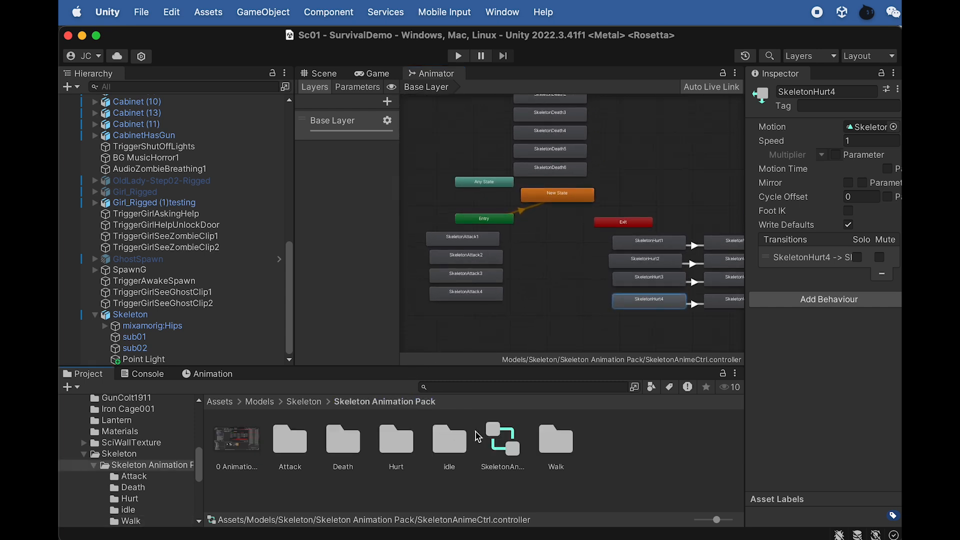
double_click(452, 452)
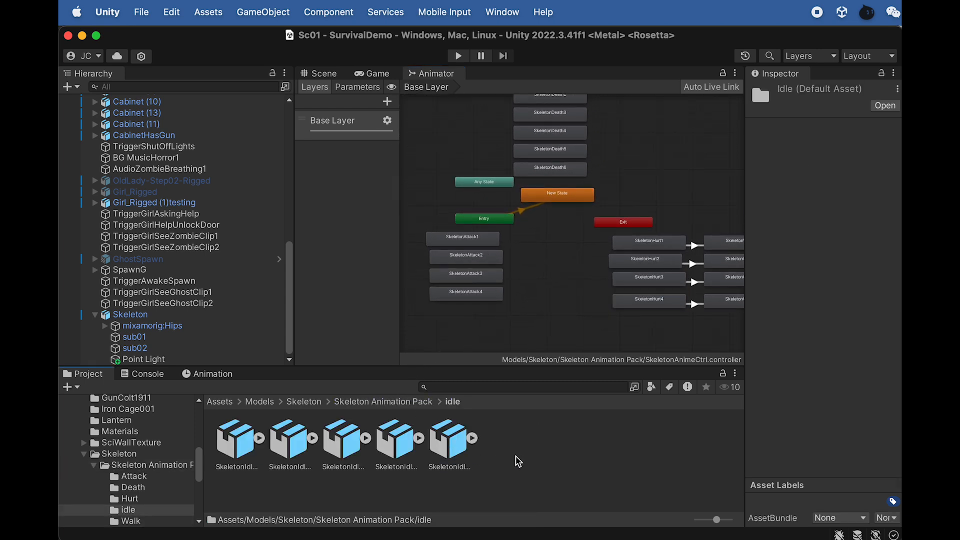
click(243, 436)
shift+click(448, 440)
drag(248, 452, 542, 210)
- Arrange the states SkeletonIdle1 to SkeletonIdle5 in a vertical column between the Attack and Hurt states
scroll(563, 257, up, 3)
drag(589, 297, 518, 243)
drag(603, 310, 528, 284)
drag(602, 320, 517, 309)
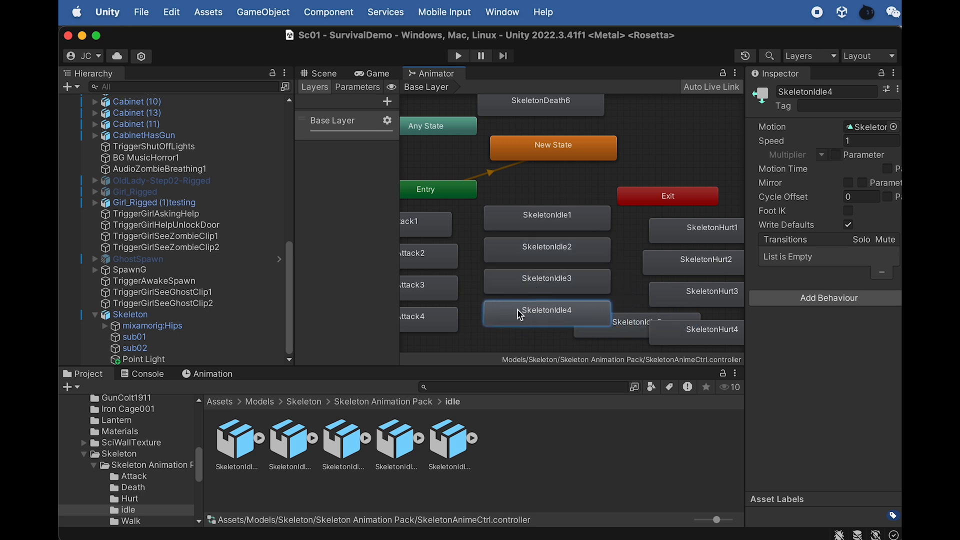
scroll(516, 309, down, 3)
drag(606, 325, 538, 341)
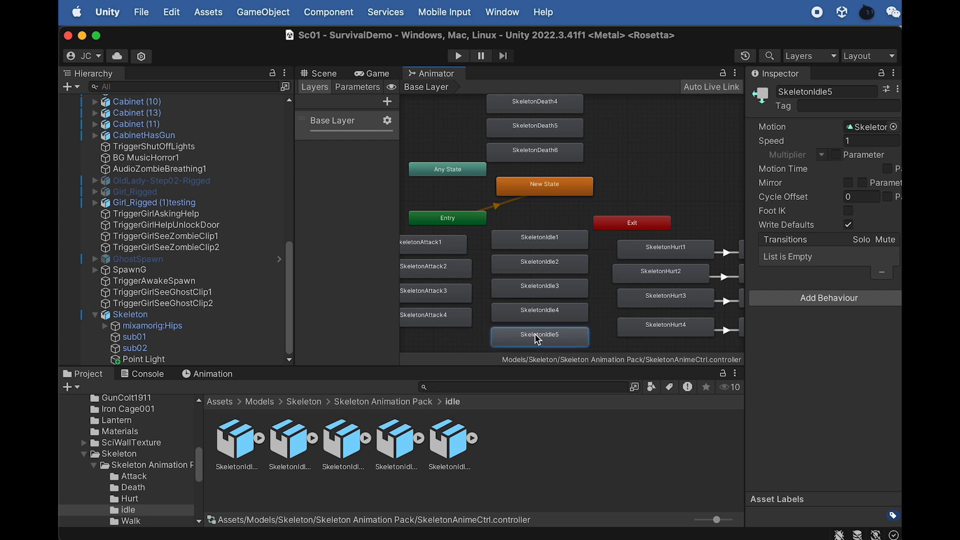
- Shift the Entry node and New State slightly to tidy the animator graph
scroll(551, 317, down, 1)
scroll(583, 254, down, 4)
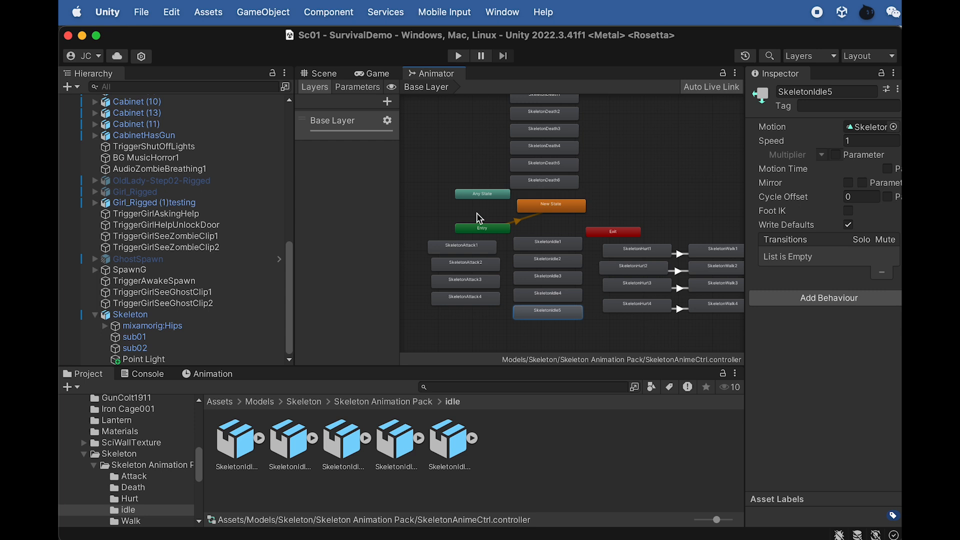
scroll(497, 218, up, 3)
drag(510, 234, 505, 230)
mouse_move(552, 207)
mouse_down()
mouse_move(556, 219)
mouse_move(548, 211)
mouse_up()
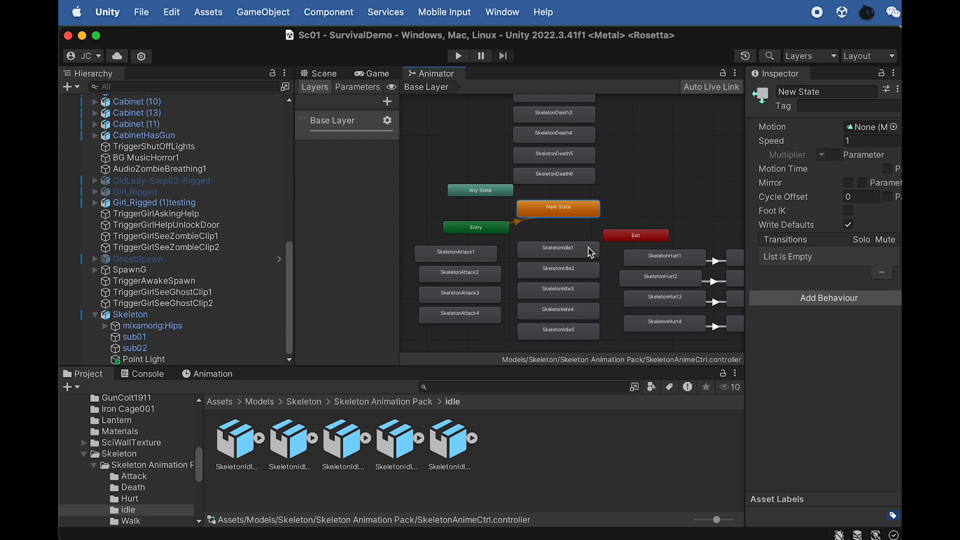
- Review the complete state graph and return to the Scene view with the Skeleton object selected
click(188, 315)
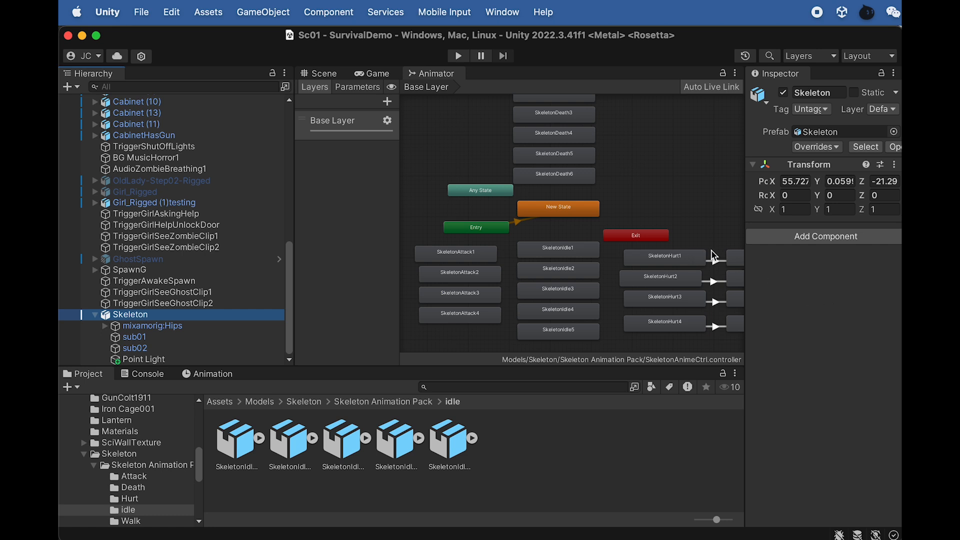
click(734, 259)
key(f)
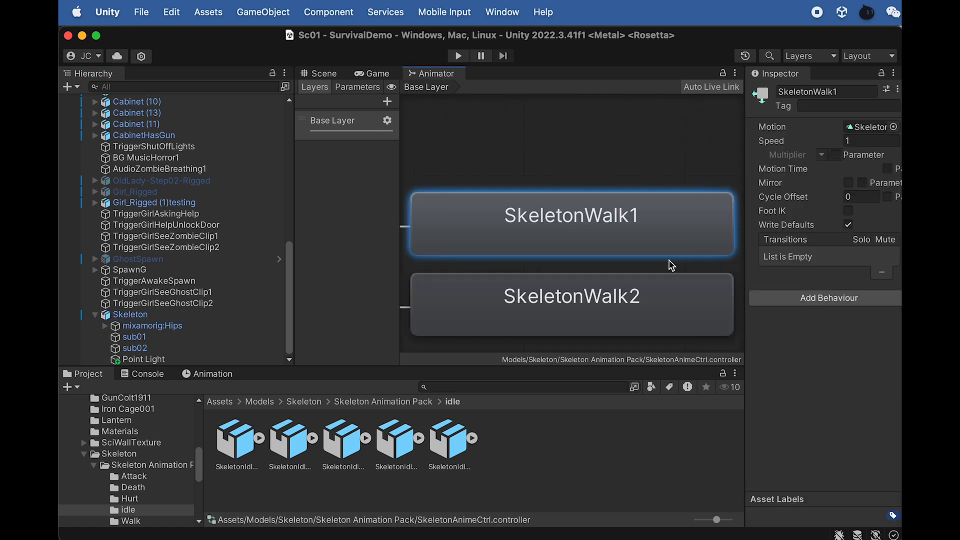
scroll(507, 217, down, 1)
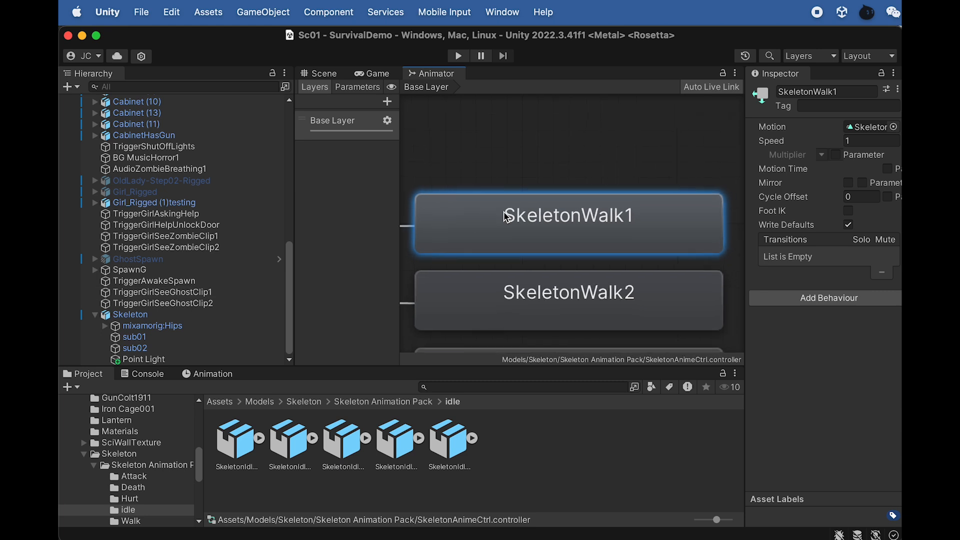
key(a)
click(171, 316)
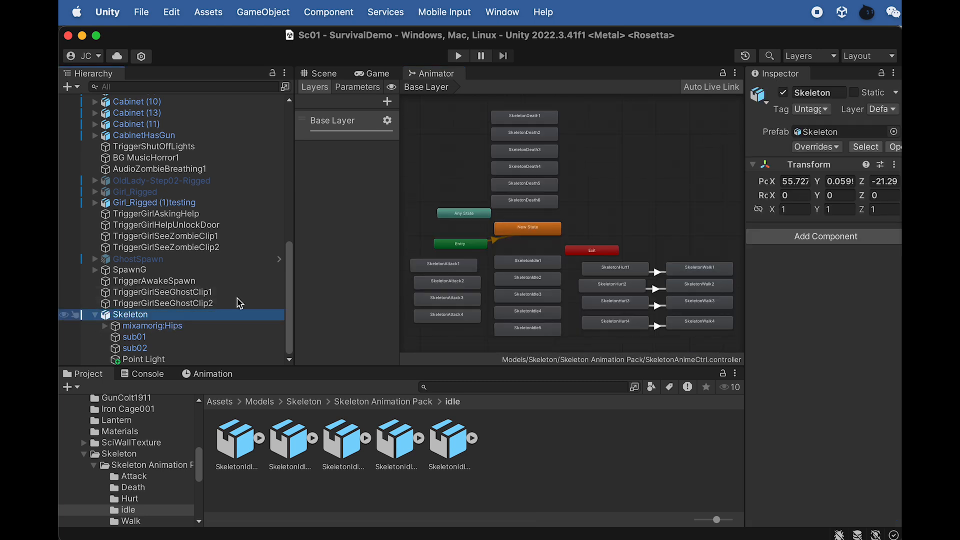
click(322, 74)
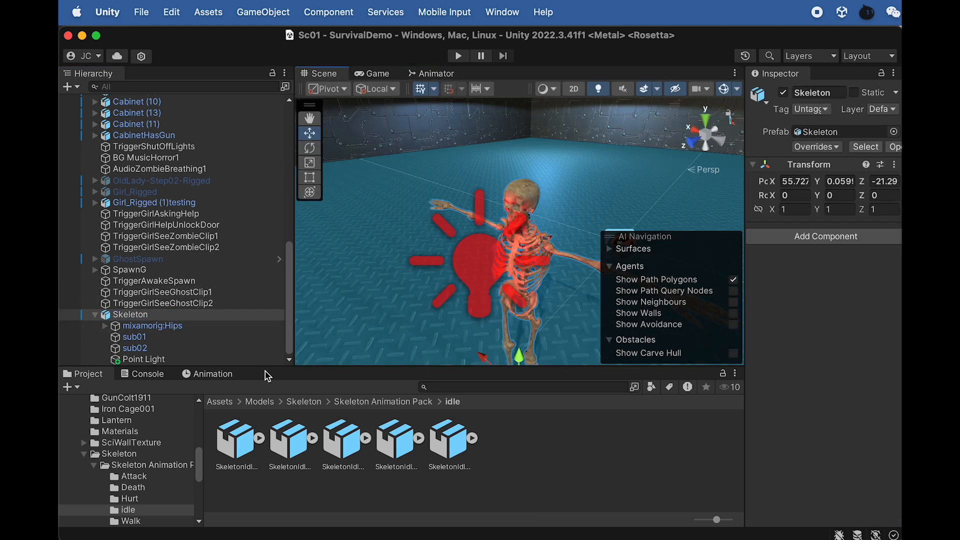
- Import the Skeleton Script Pack folder from Finder into the project's Assets > Models > Skeleton folder
click(356, 403)
click(304, 402)
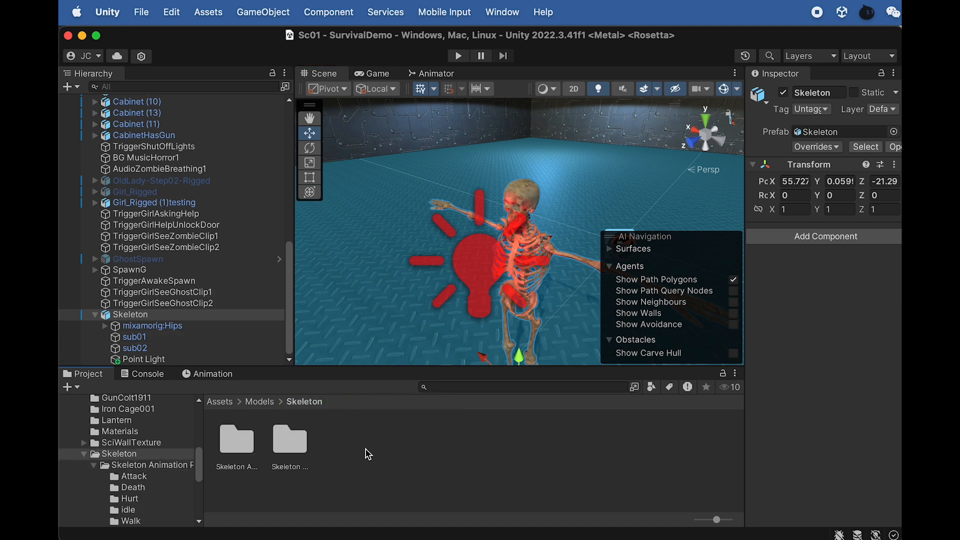
key(super+Tab)
click(907, 220)
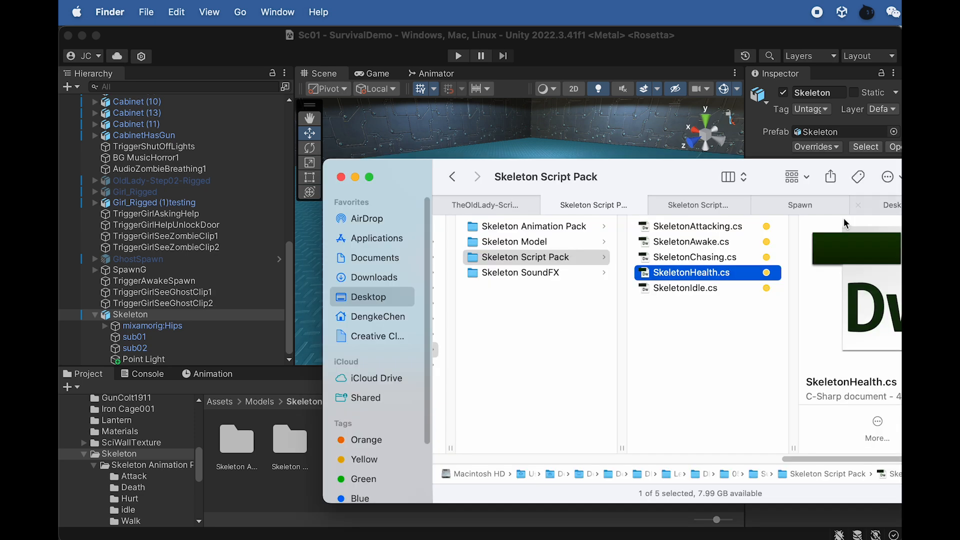
click(718, 355)
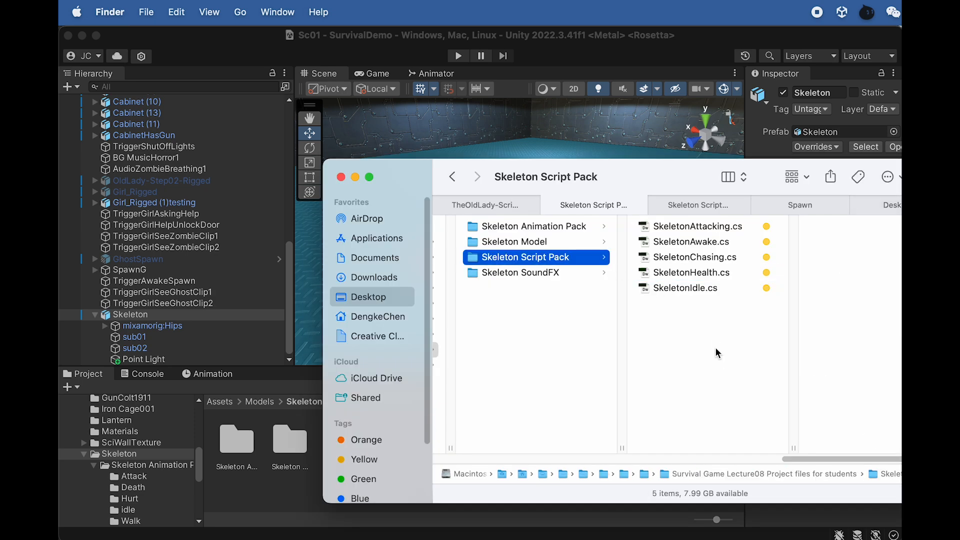
drag(652, 179, 882, 226)
drag(797, 305, 405, 459)
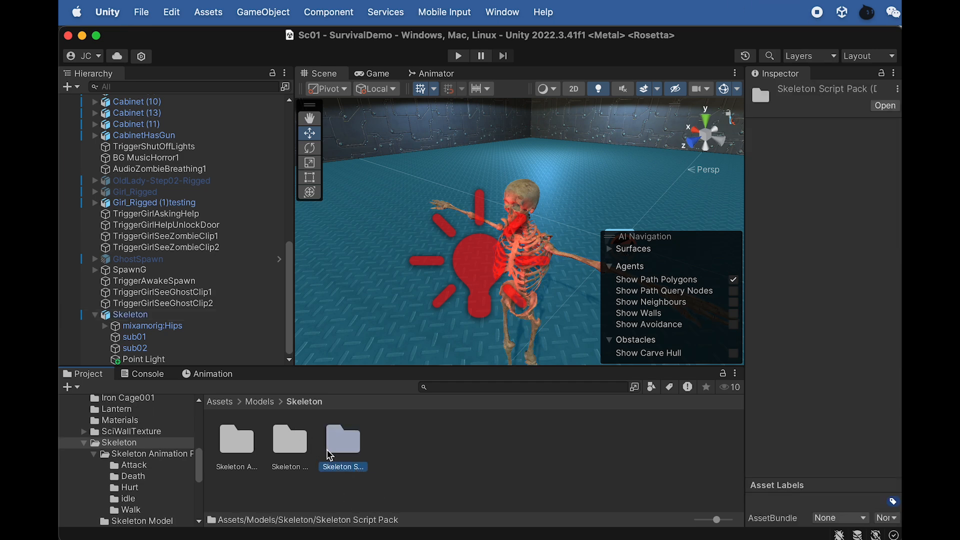
- Assign the SkeletonAnimeCtrl controller from the Skeleton Animation Pack folder to the Skeleton object in the hierarchy
click(288, 443)
double_click(236, 441)
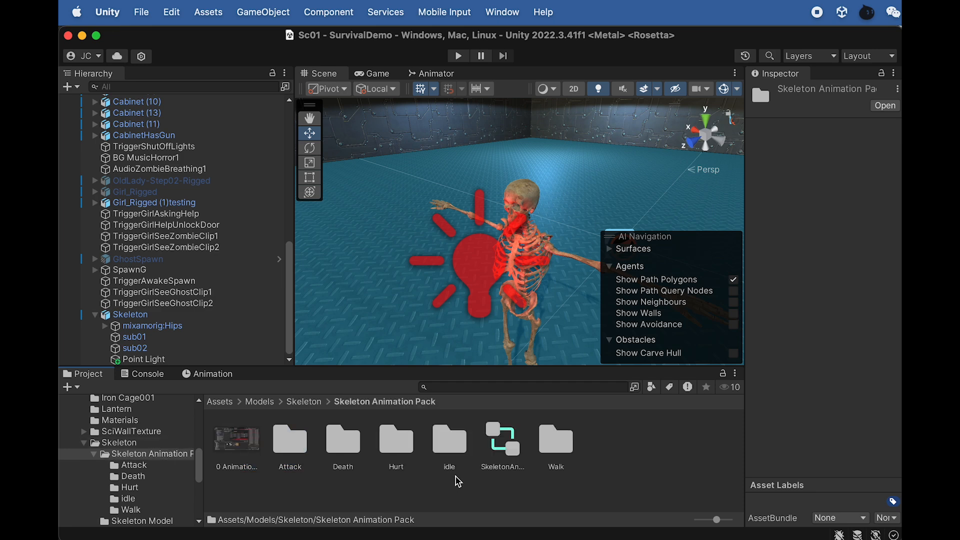
drag(505, 447, 143, 319)
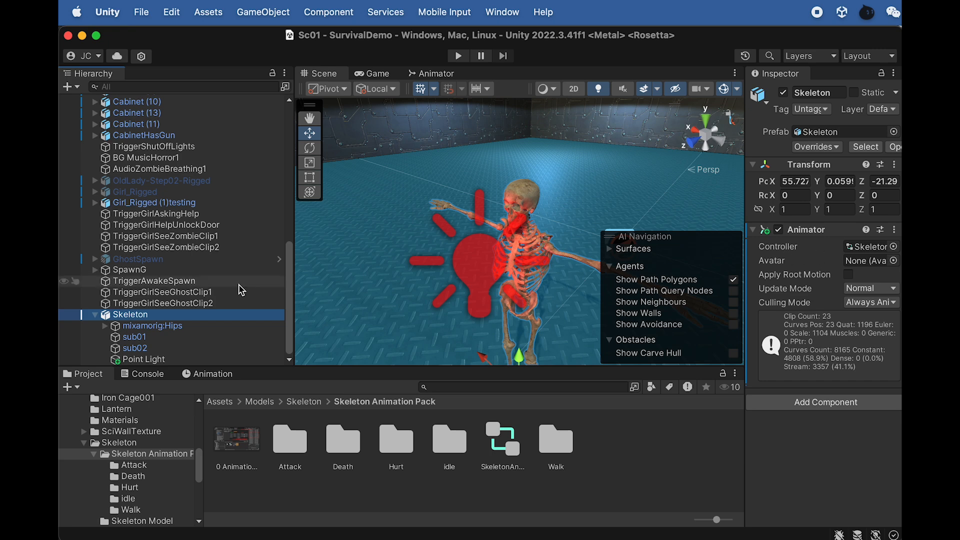
right_click(144, 319)
click(128, 315)
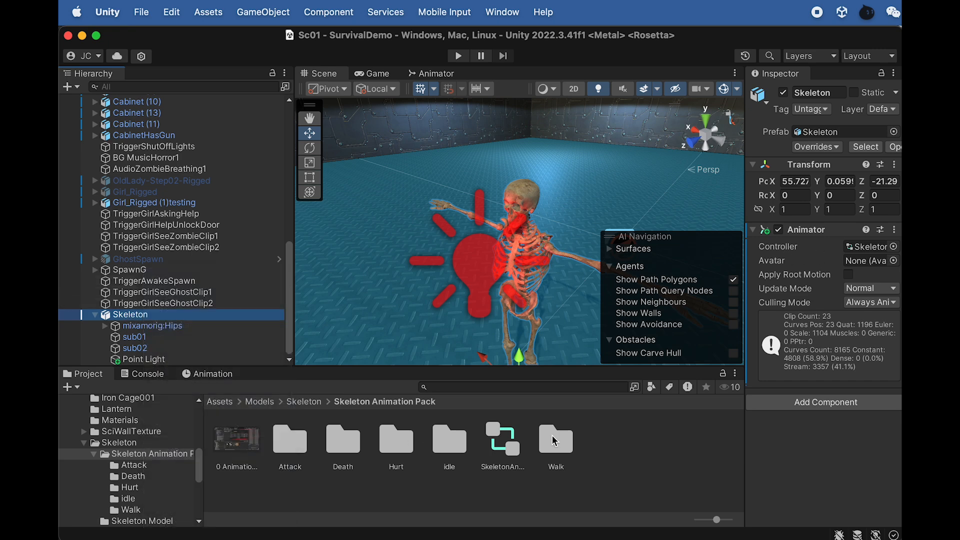
- Go through the scripts in the Skeleton Script Pack folder and attach SkeletonIdle to the Skeleton object
click(305, 402)
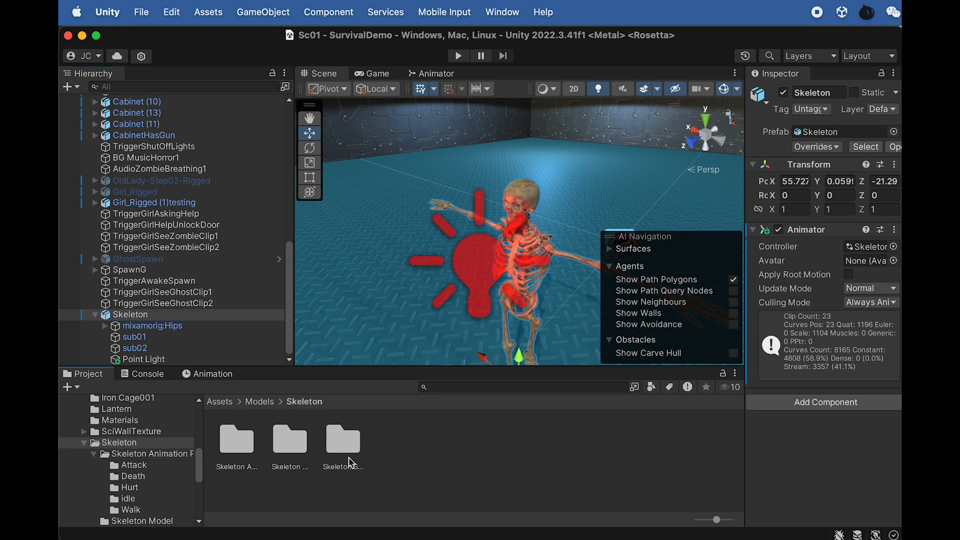
double_click(341, 440)
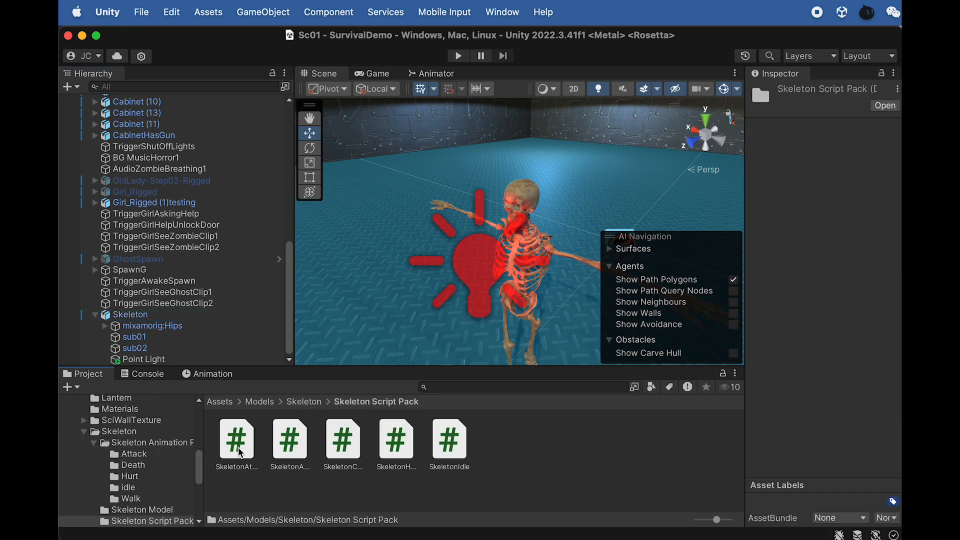
click(237, 443)
click(289, 446)
click(351, 446)
click(396, 445)
click(453, 447)
drag(447, 444, 135, 320)
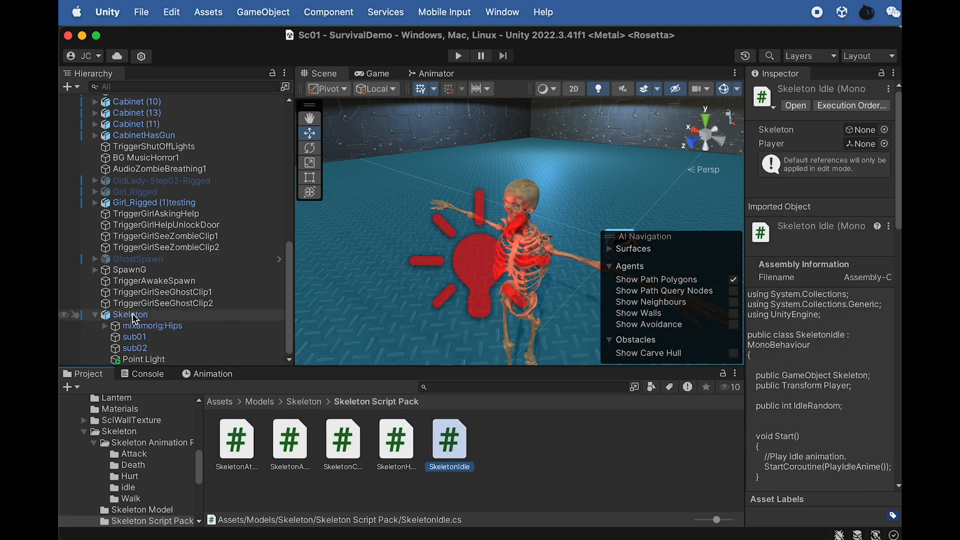
- Assign the Skeleton object to the Skeleton Idle script's Skeleton reference and check the player-aiming code in SkeletonIdle.cs in Dreamweaver
click(135, 320)
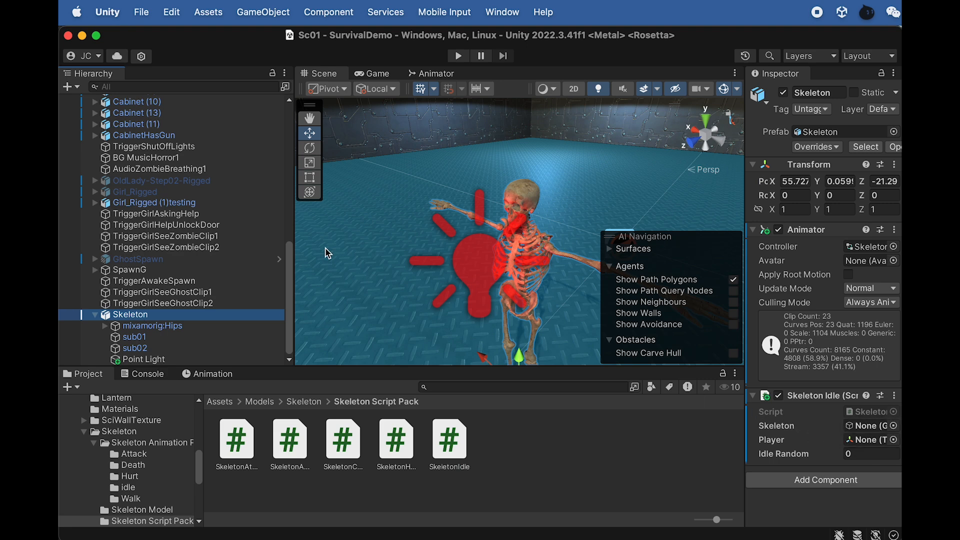
drag(130, 315, 870, 426)
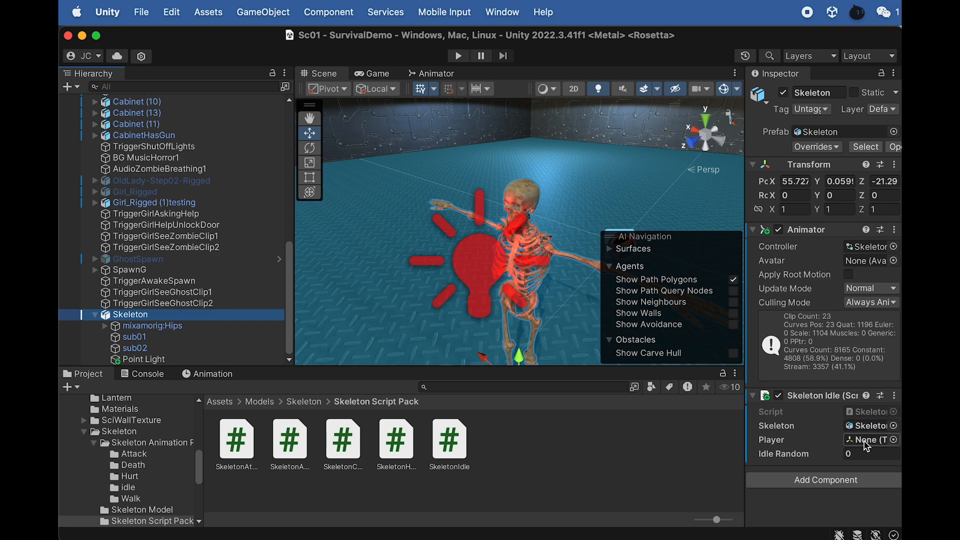
double_click(863, 410)
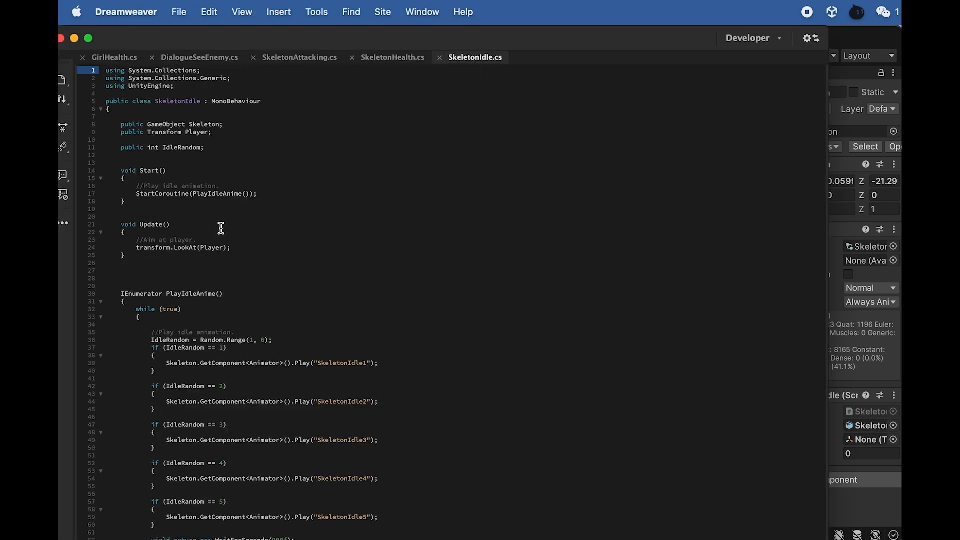
drag(228, 241, 188, 242)
click(865, 31)
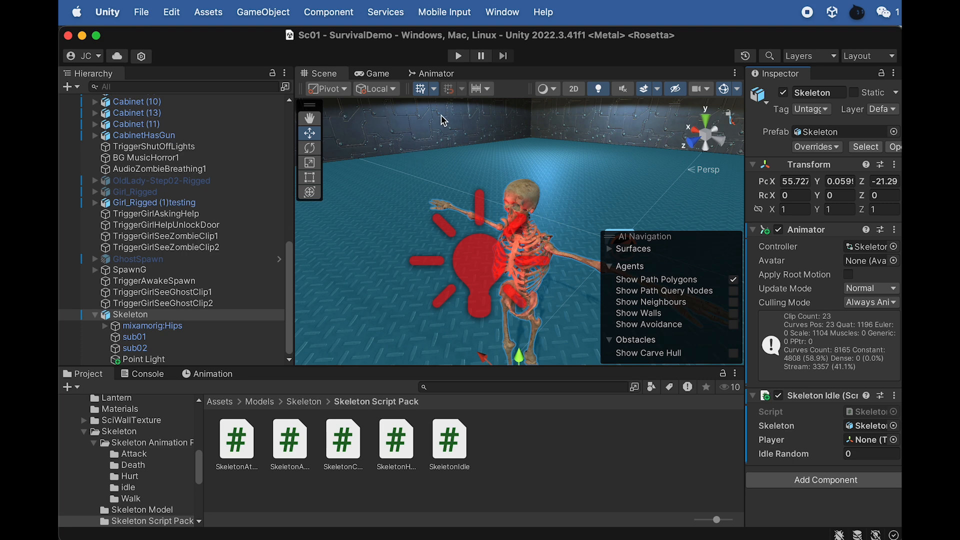
- Find ZombiesLookHere under FPSController > FirstPersonCharacter in the hierarchy and inspect its placement in the scene
scroll(235, 187, up, 10)
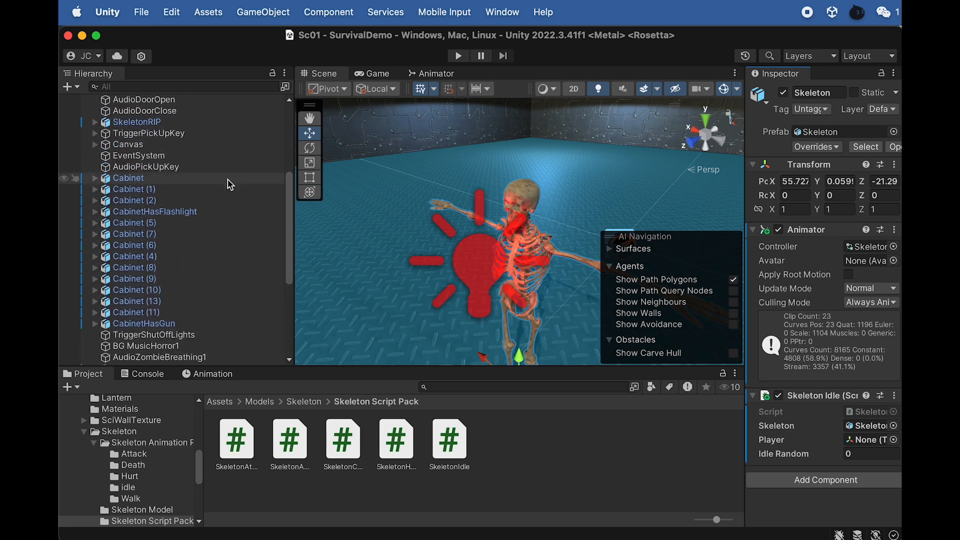
click(95, 144)
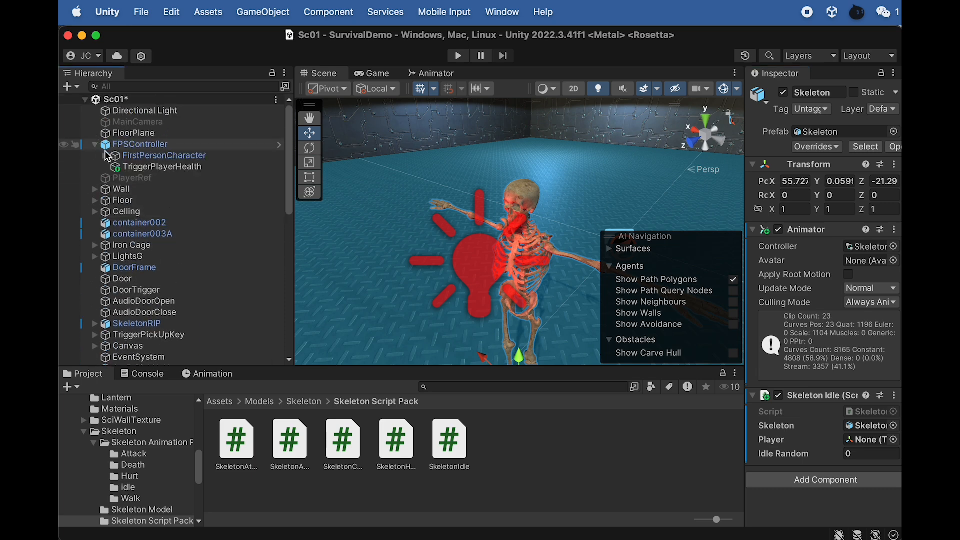
click(105, 156)
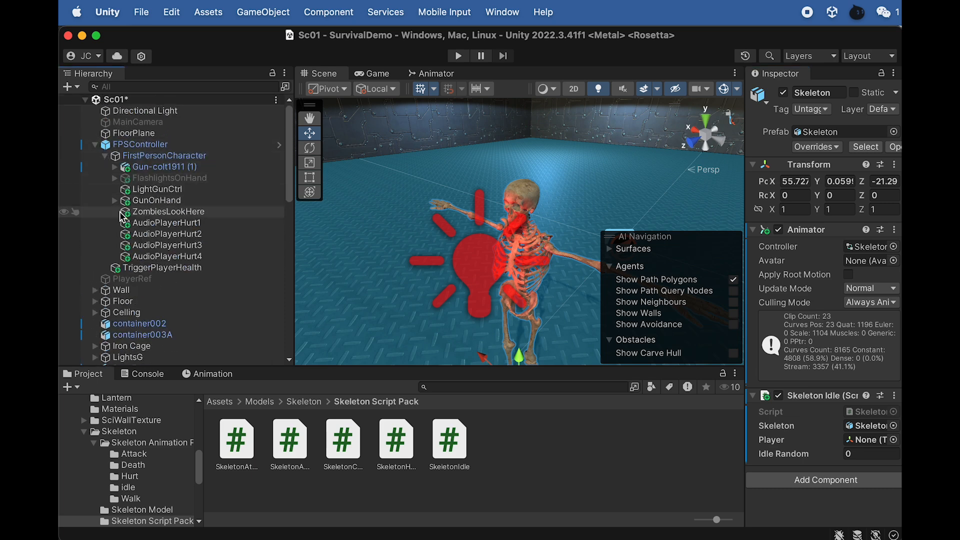
click(159, 214)
key(f)
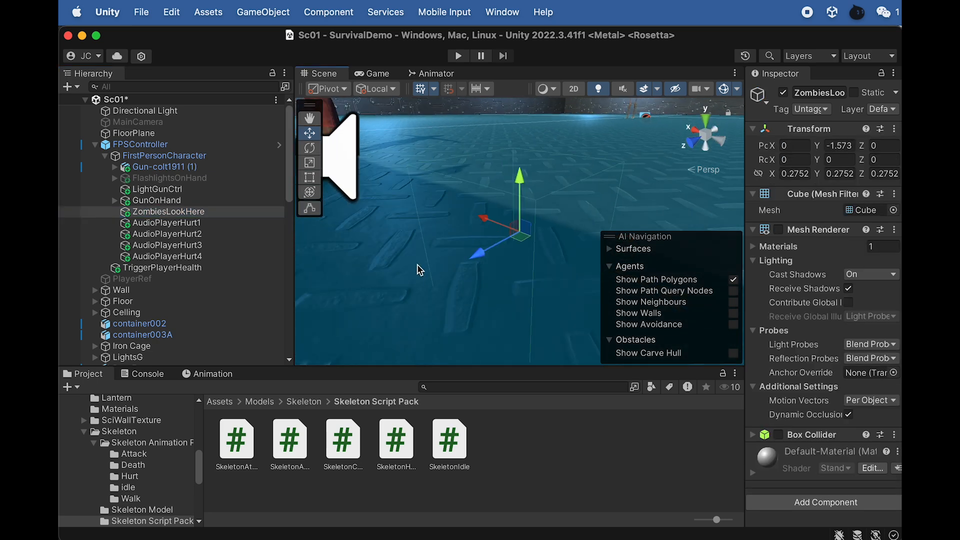
alt+drag(487, 239, 379, 206)
scroll(496, 206, down, 8)
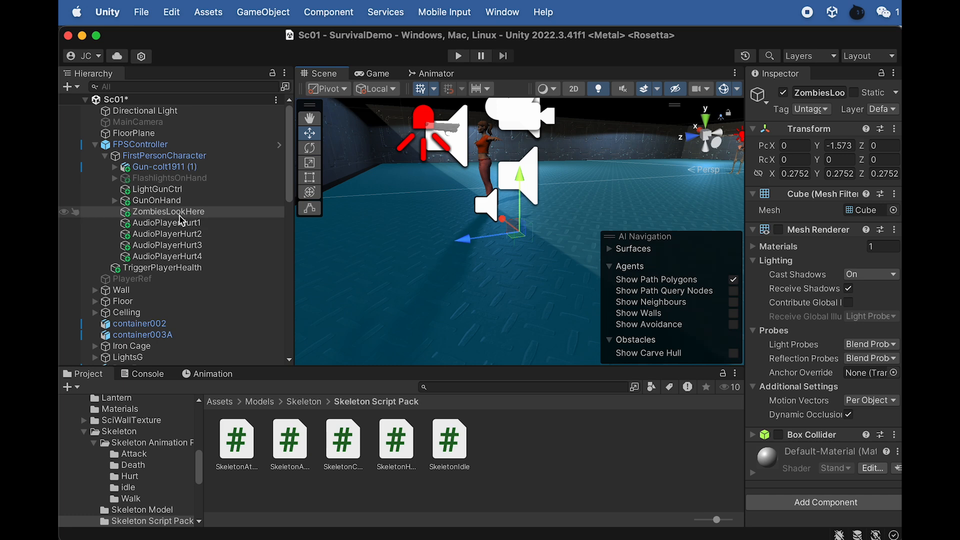
- Assign ZombiesLookHere as the Player reference of the Skeleton's Skeleton Idle script, and frame the Skeleton in the scene
scroll(202, 306, down, 3)
scroll(202, 306, down, 5)
click(173, 315)
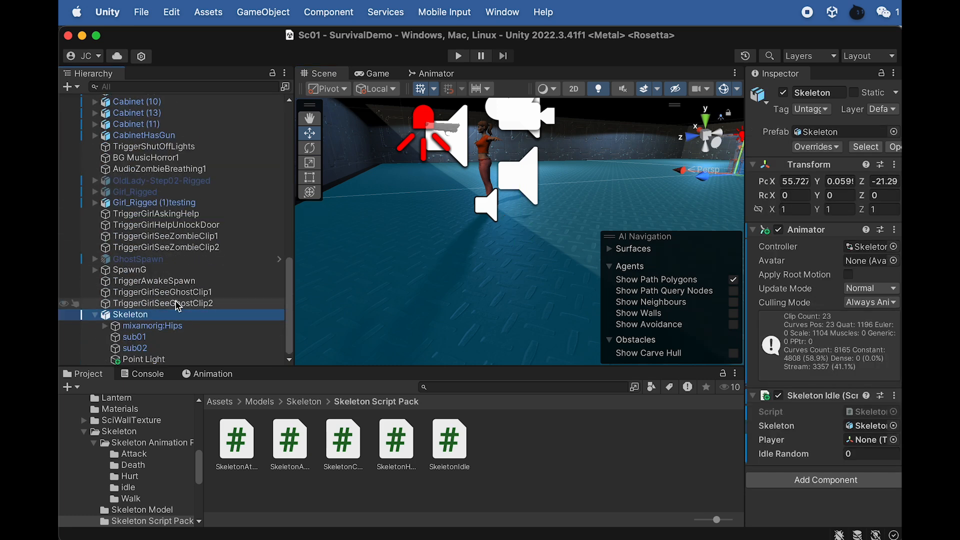
scroll(186, 274, up, 10)
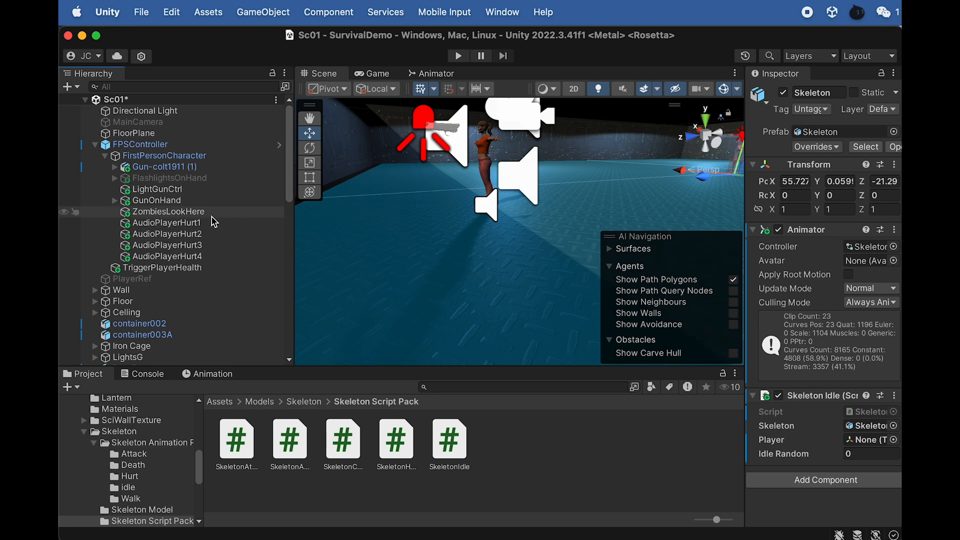
drag(179, 217, 859, 448)
click(192, 212)
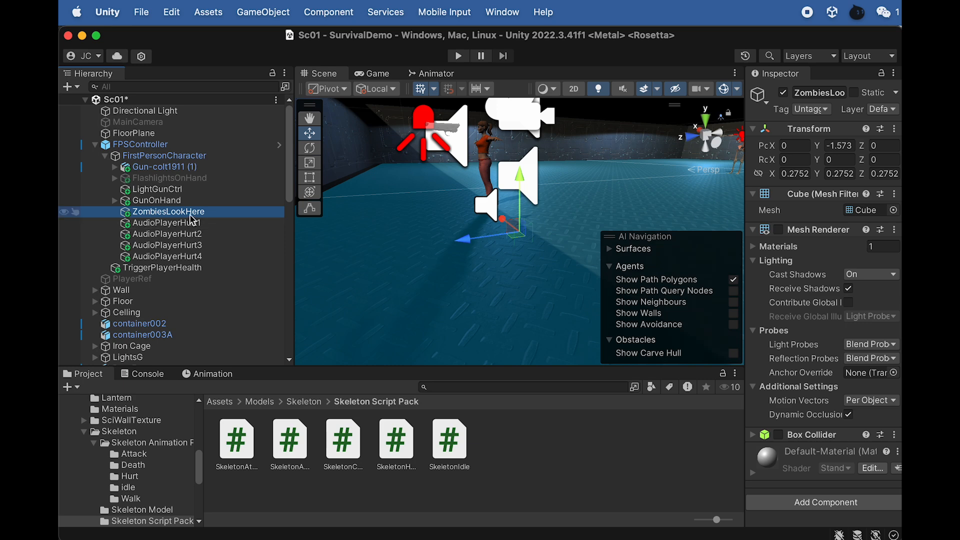
scroll(185, 250, down, 10)
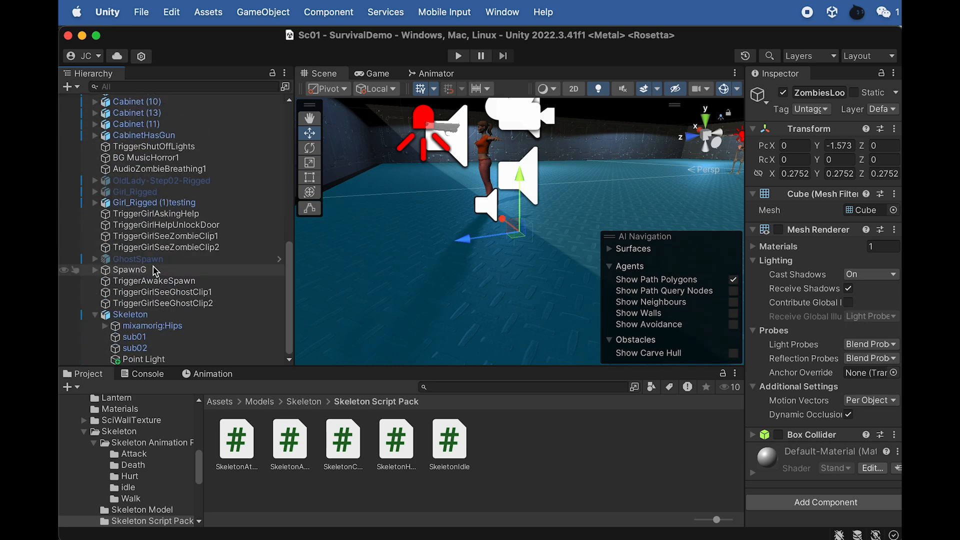
click(145, 314)
key(f)
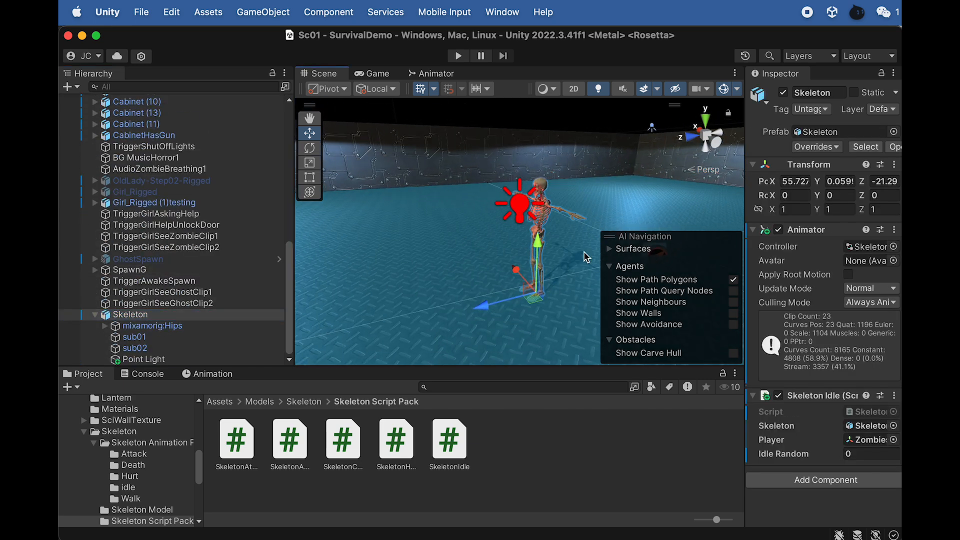
scroll(564, 231, up, 5)
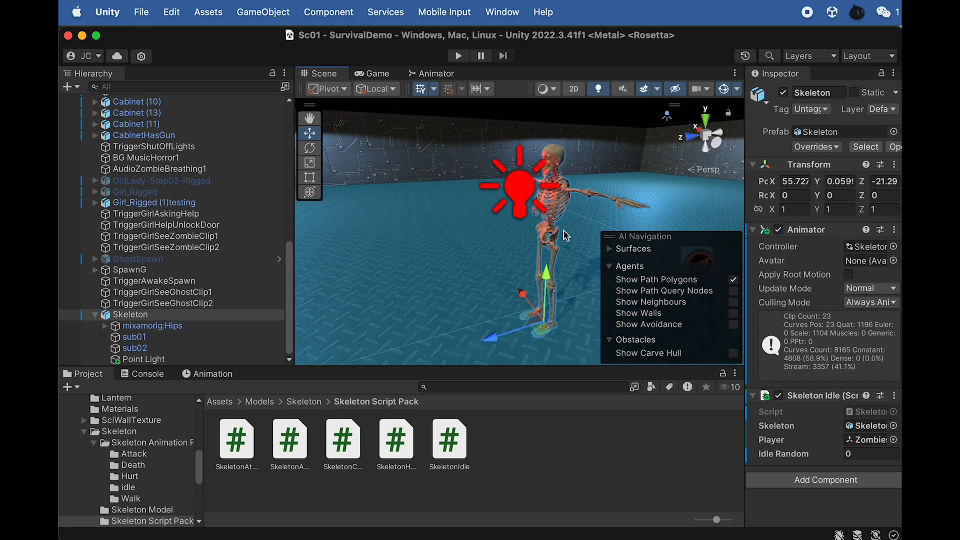
- Switch to Dreamweaver to review the random idle logic in SkeletonIdle.cs, close the file without saving and return to Unity
key(super+Tab)
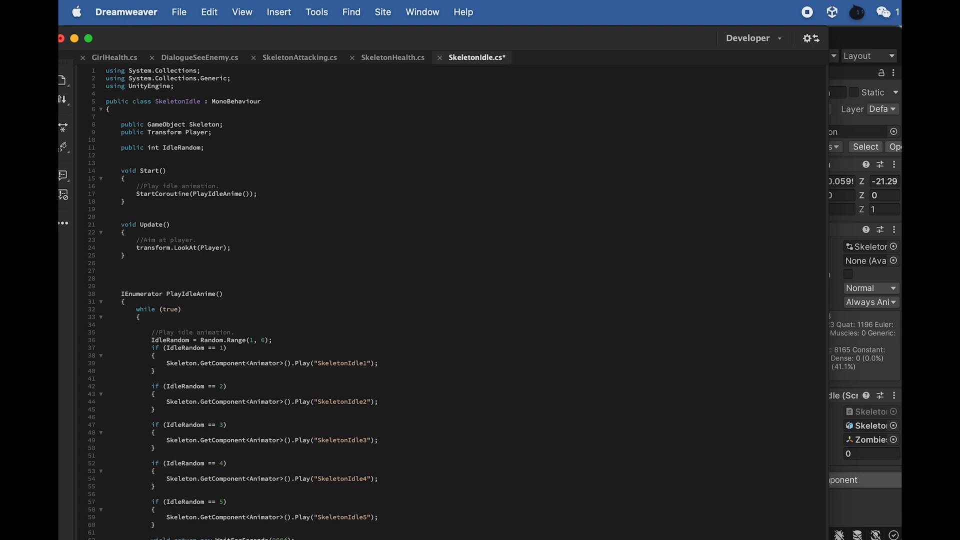
scroll(164, 189, down, 5)
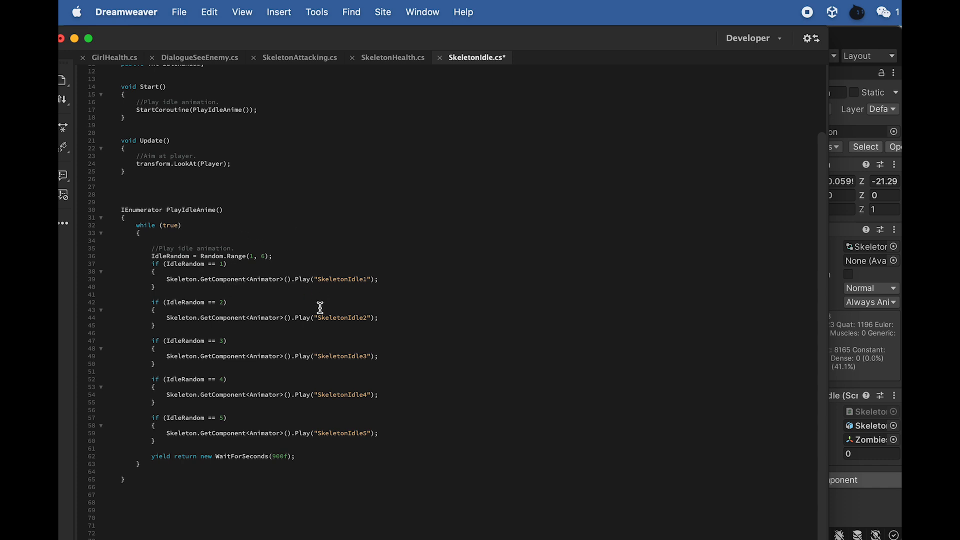
drag(196, 257, 159, 256)
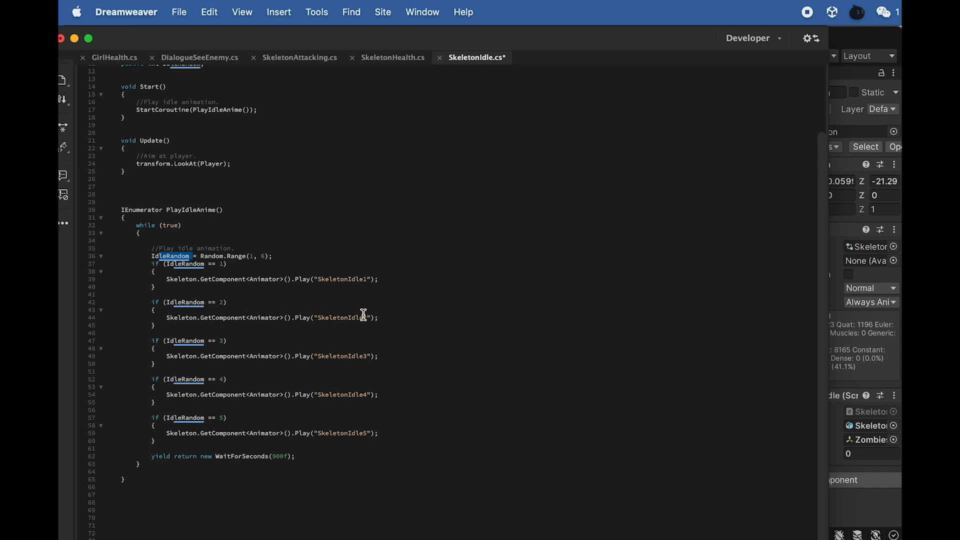
click(439, 58)
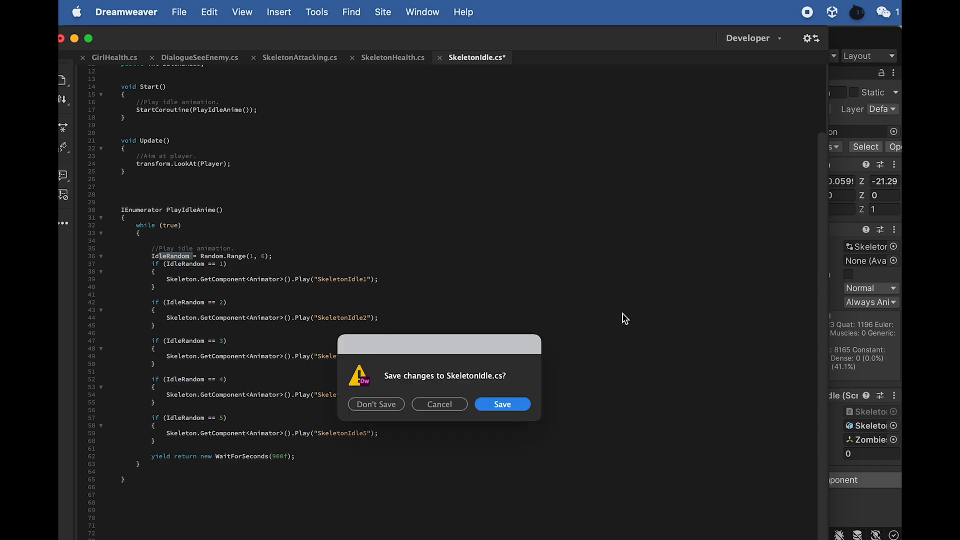
click(377, 404)
key(super+Tab)
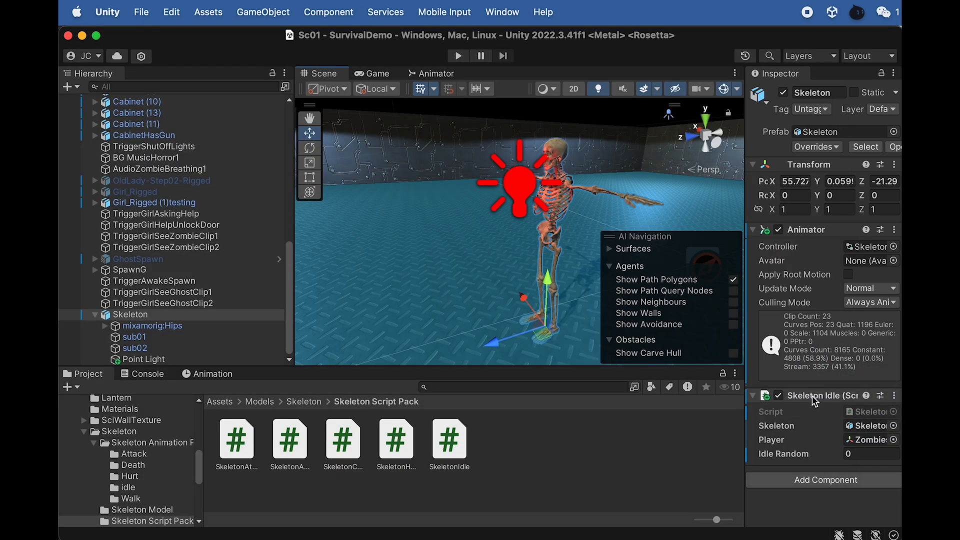
- Duplicate the Skeleton four times and place the copies side by side in a row along the X axis
alt+drag(436, 238, 684, 235)
scroll(476, 223, down, 2)
key(super+d)
drag(466, 306, 314, 285)
scroll(414, 297, down, 2)
key(super+d)
key(super+d)
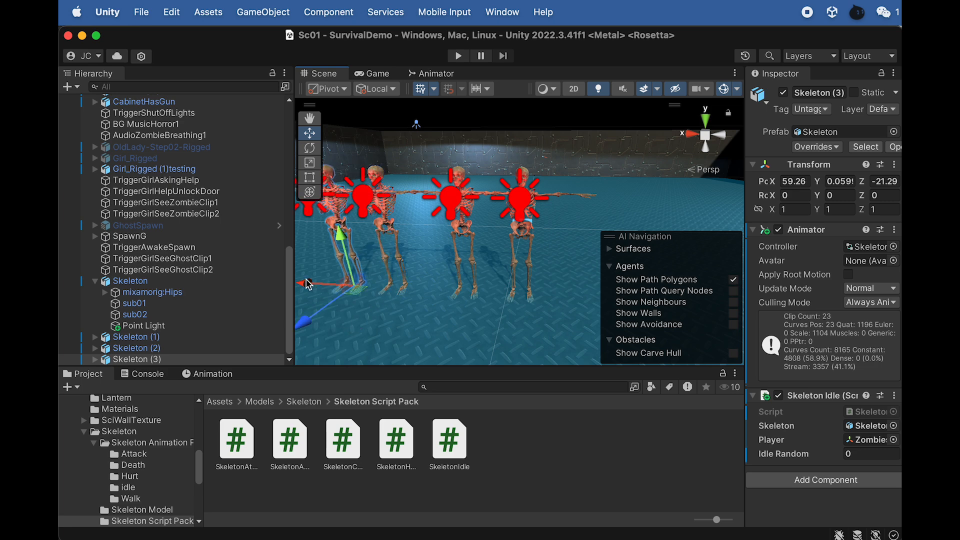
scroll(320, 281, down, 2)
key(super+d)
drag(369, 269, 333, 270)
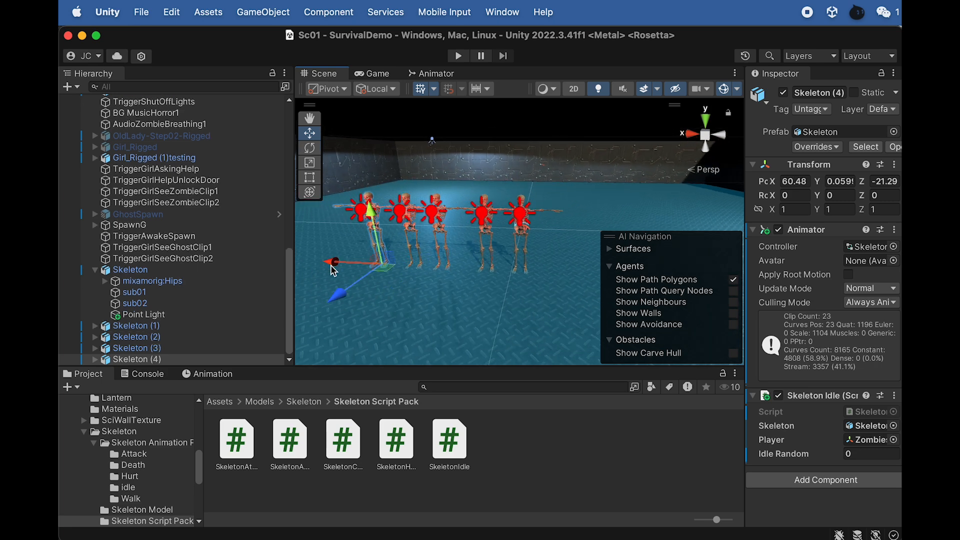
- Play-test the game by walking around the row of skeletons to watch their idle animations and player tracking, and stop it
click(458, 55)
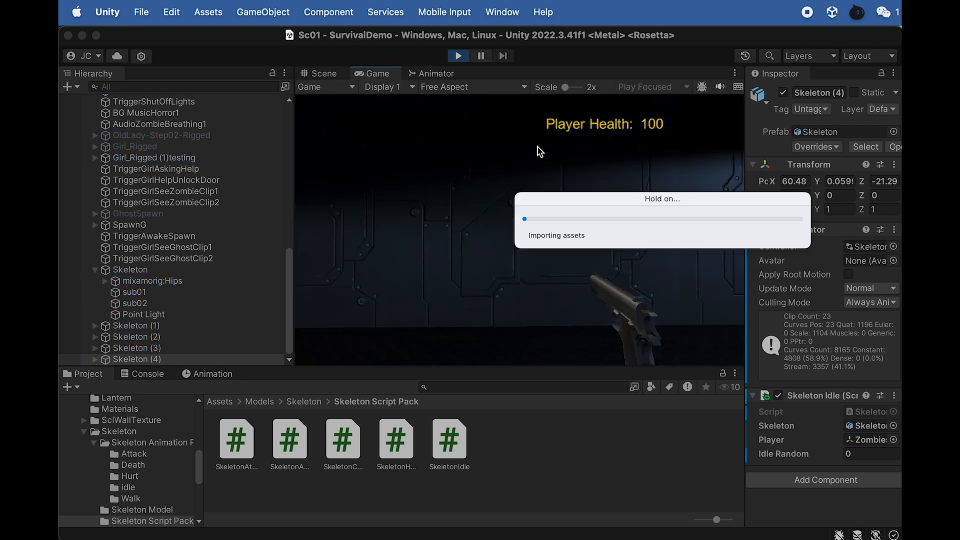
key(w)
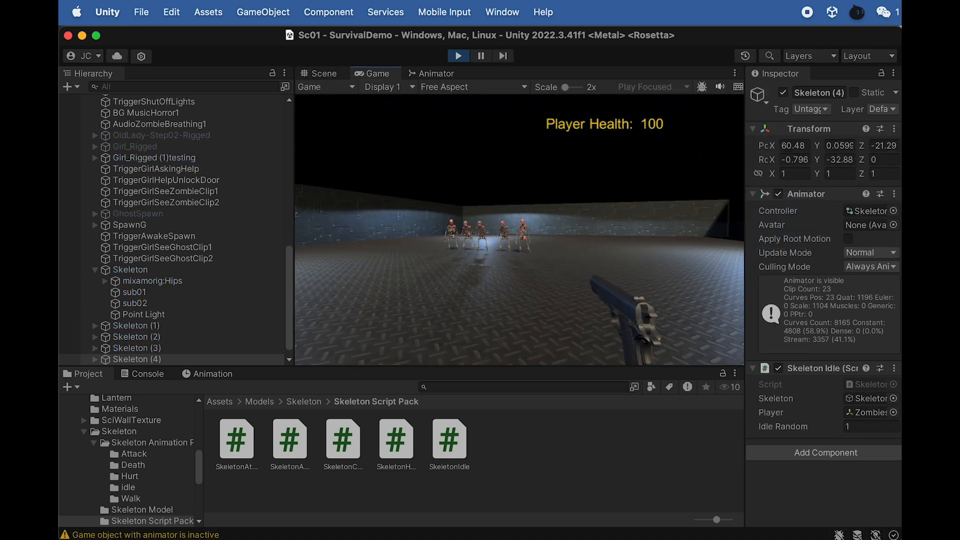
key(w)
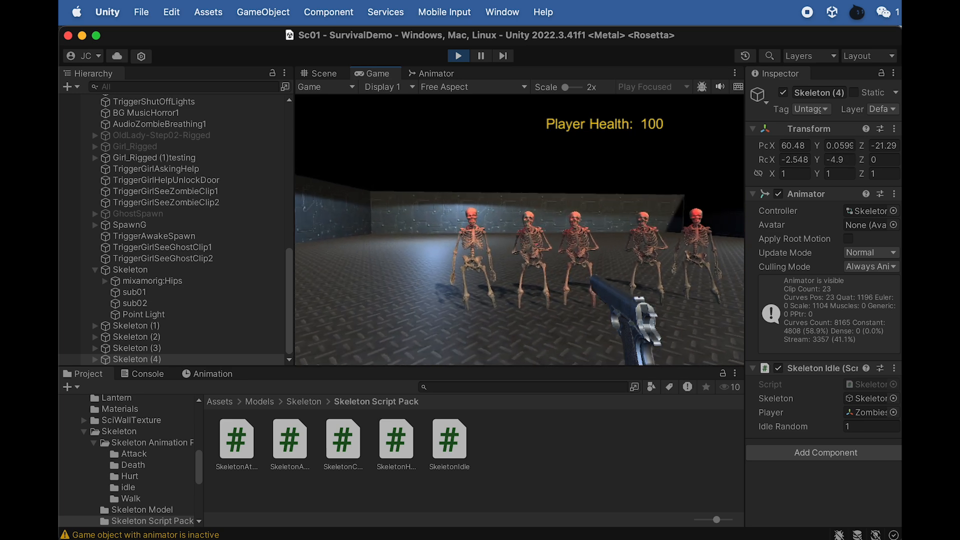
key(w)
key(w)
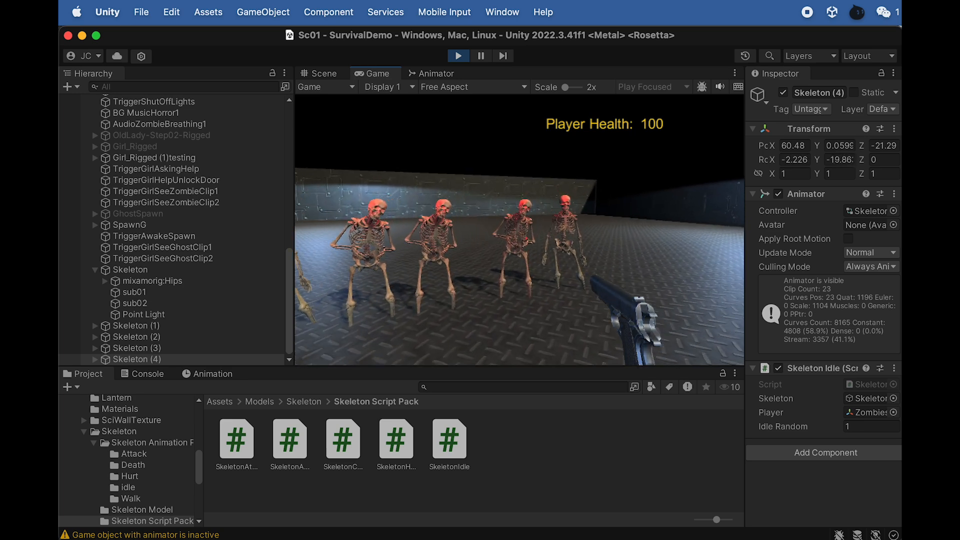
key(s)
key(s)
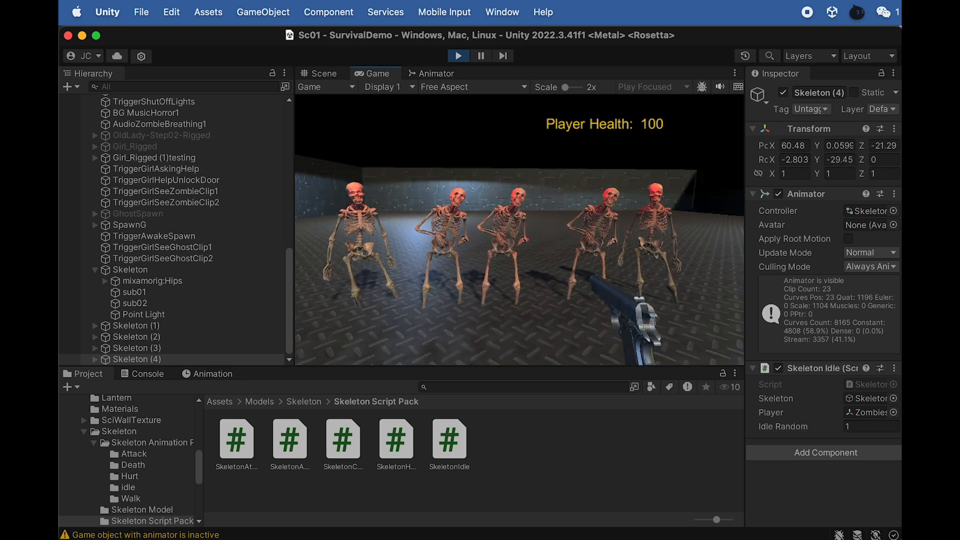
key(d)
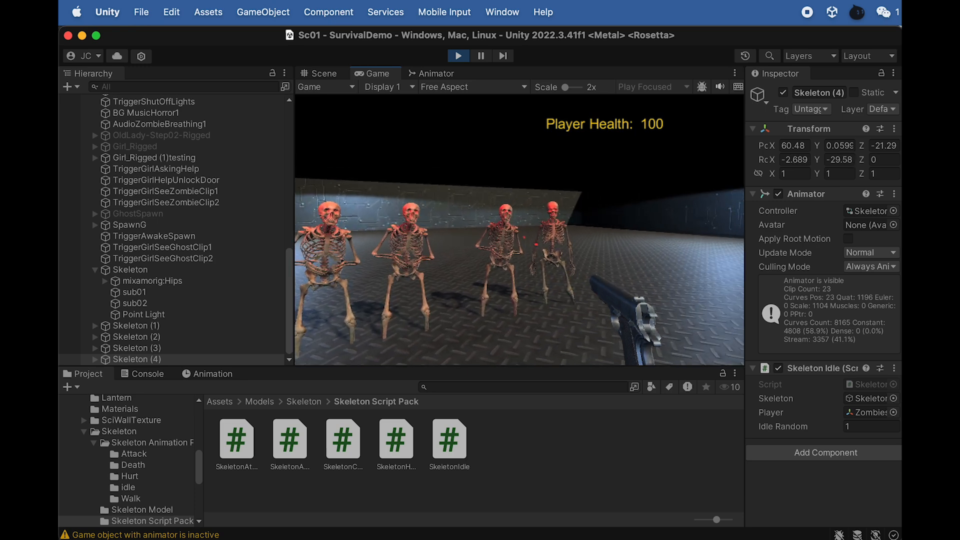
key(Escape)
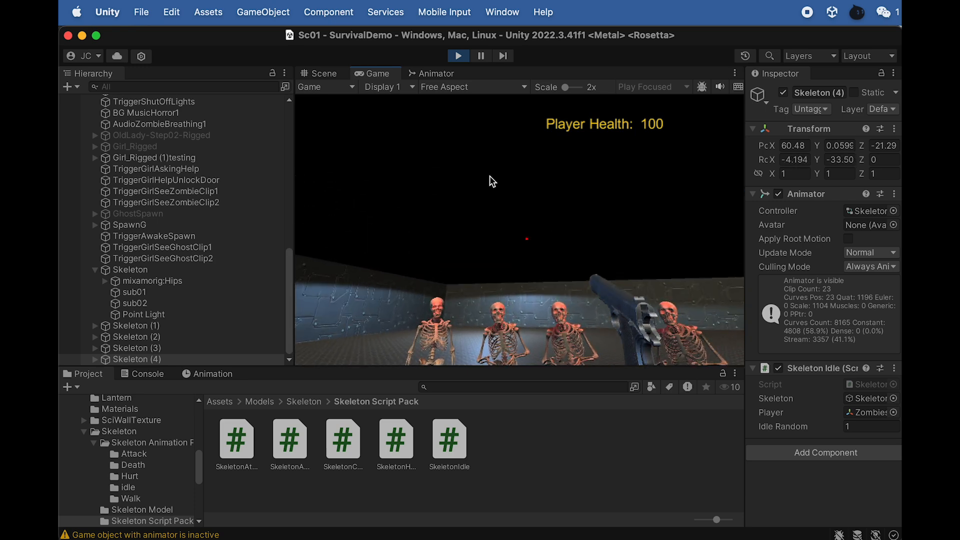
click(458, 54)
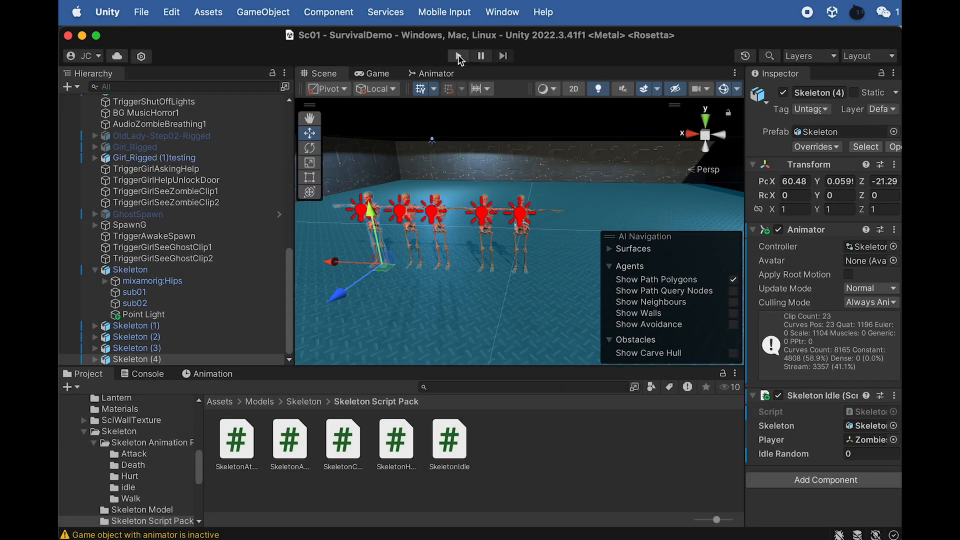
- Run the game two more times, walking up to the five skeletons to compare their random idle animations, and stop it each time
click(459, 55)
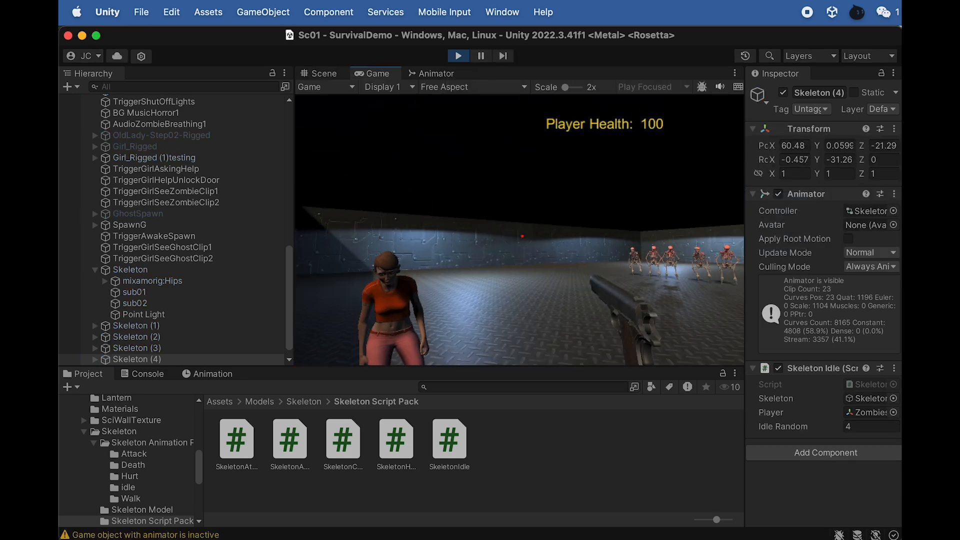
key(w)
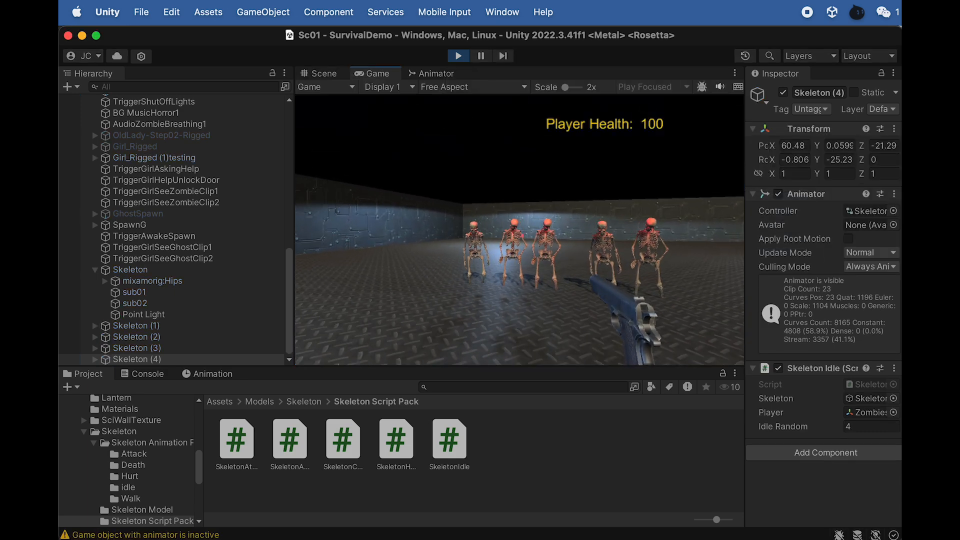
key(w)
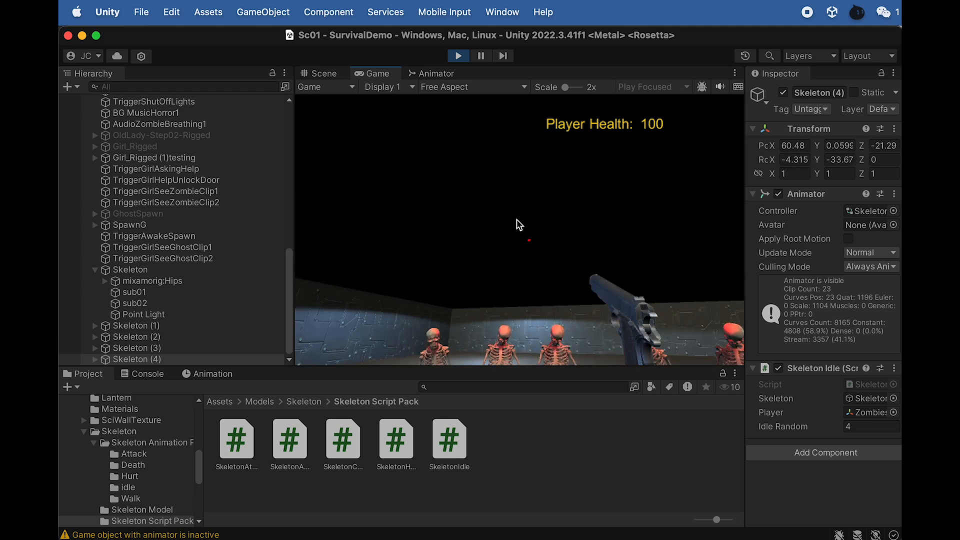
click(457, 56)
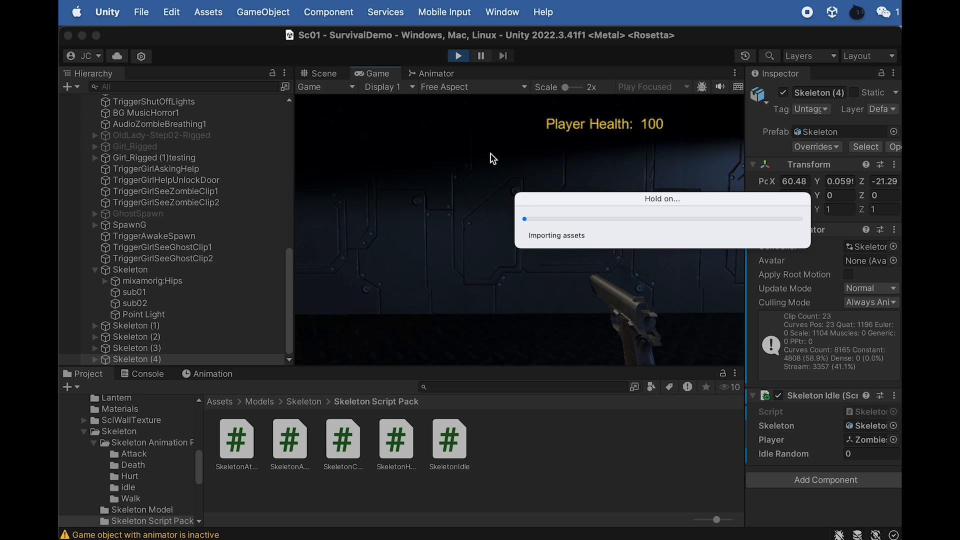
key(w)
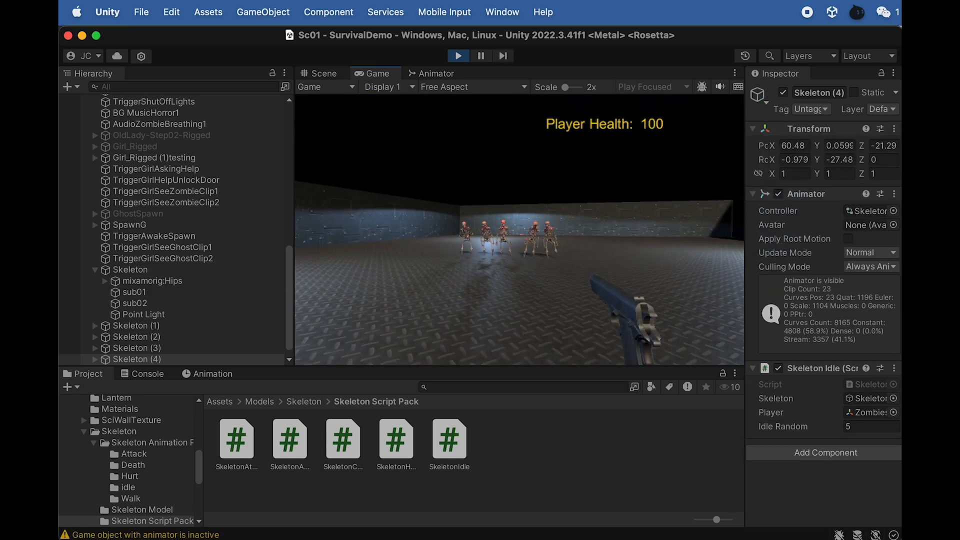
key(w)
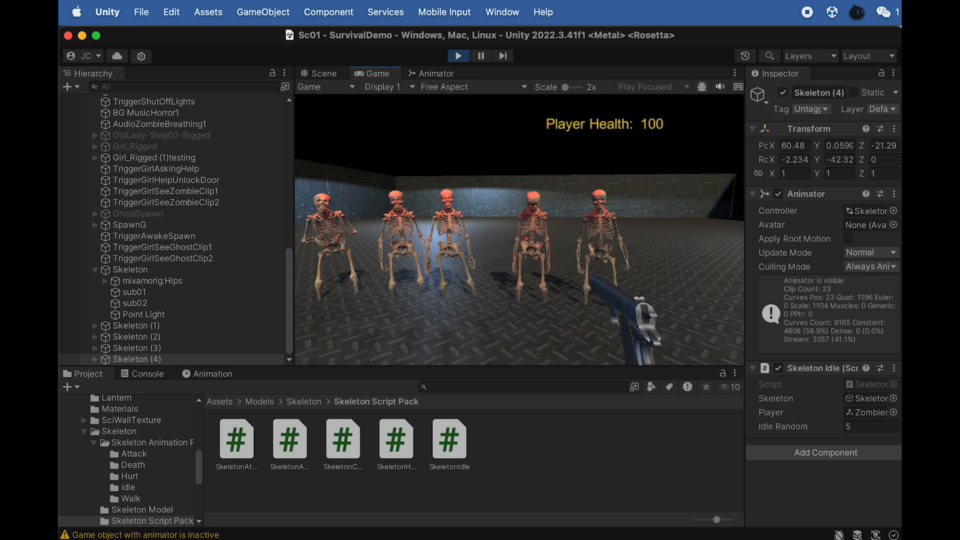
click(458, 55)
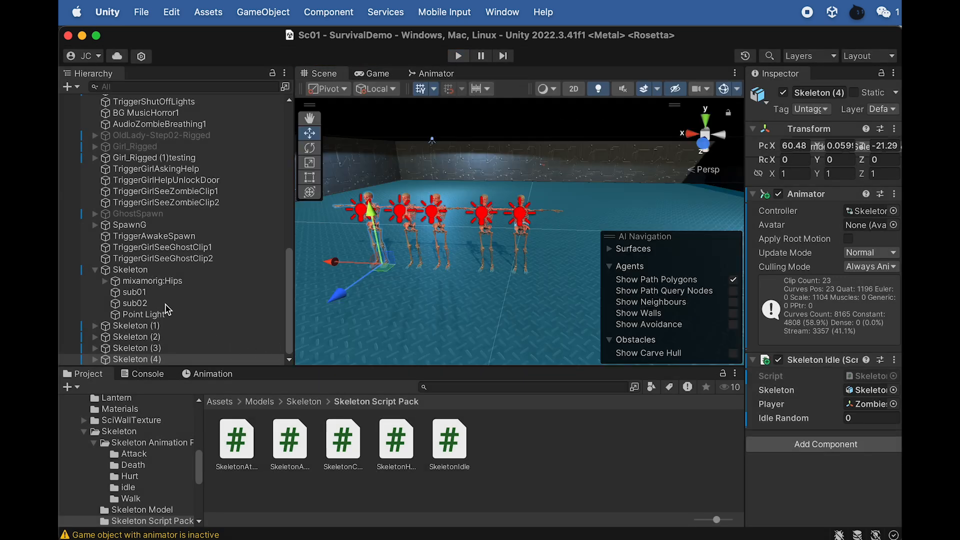
- Delete the copies Skeleton (1) to Skeleton (4) and select the original Skeleton
click(136, 325)
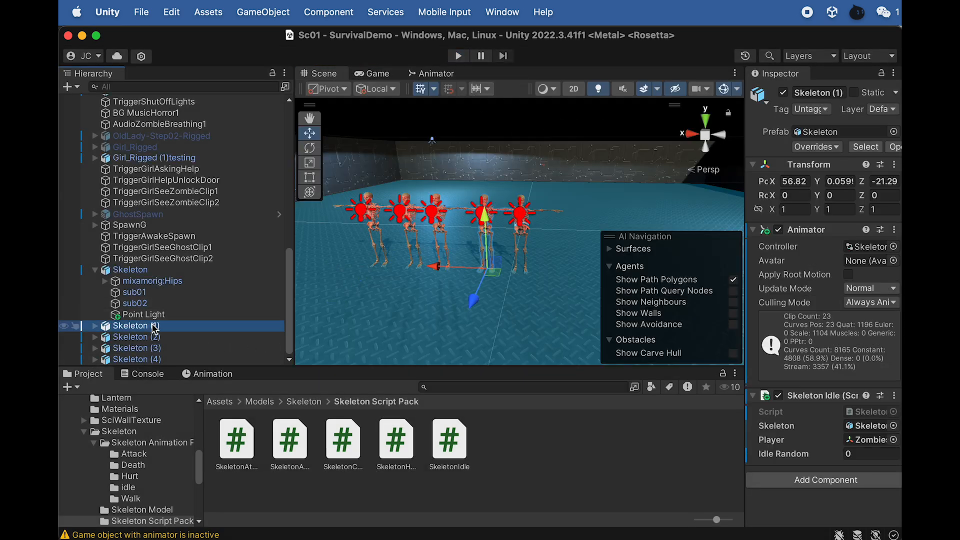
shift+click(155, 359)
right_click(151, 350)
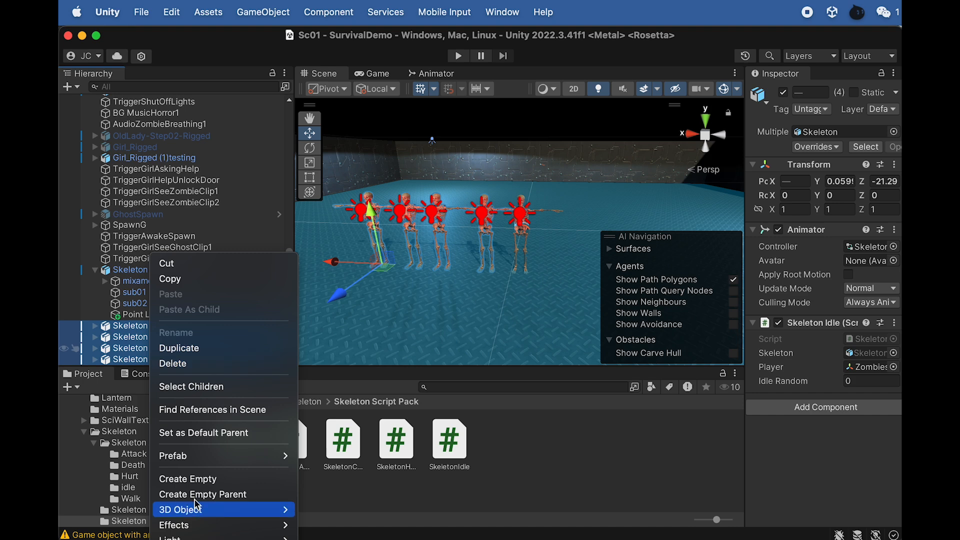
click(178, 369)
click(150, 314)
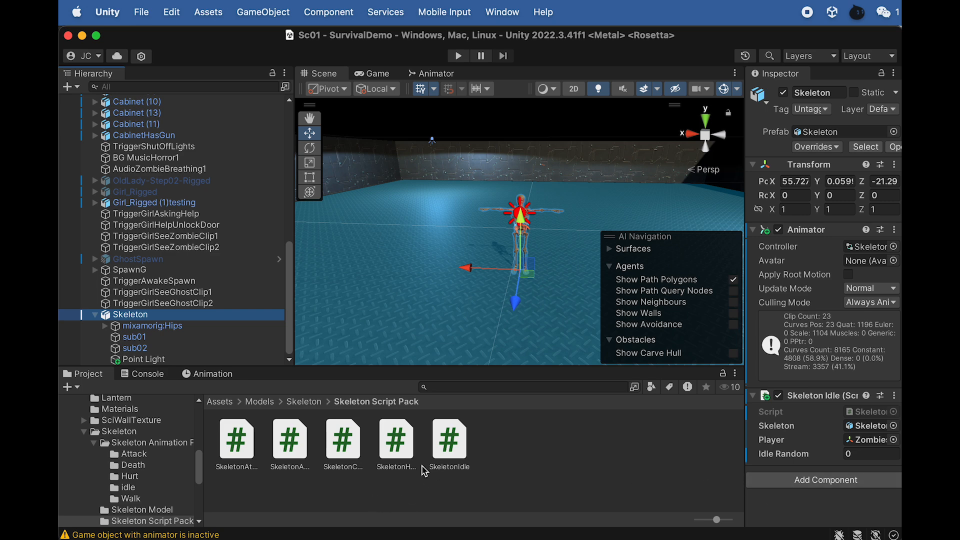
- Open SkeletonChasing.cs in Dreamweaver to review its random walk and navigation code, and return to Unity
click(342, 442)
double_click(336, 444)
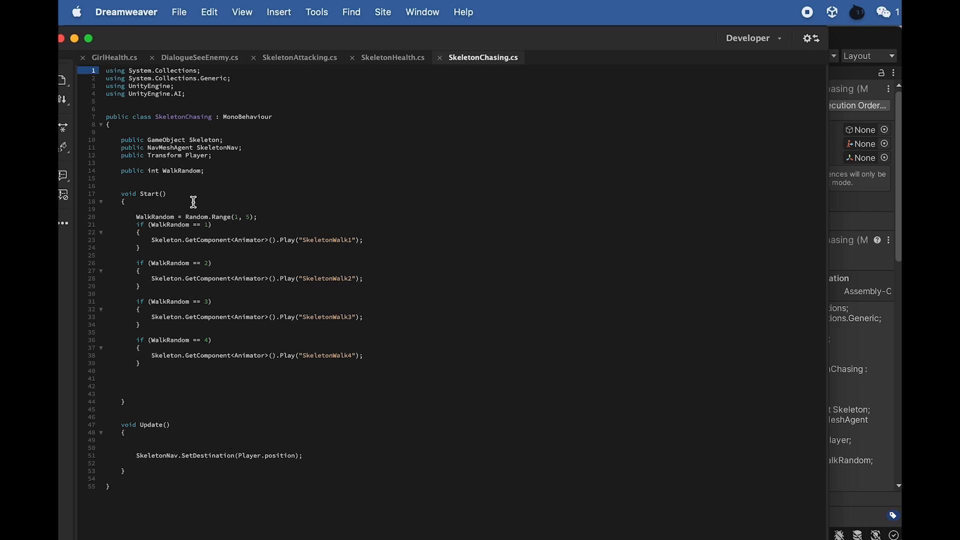
key(super+Tab)
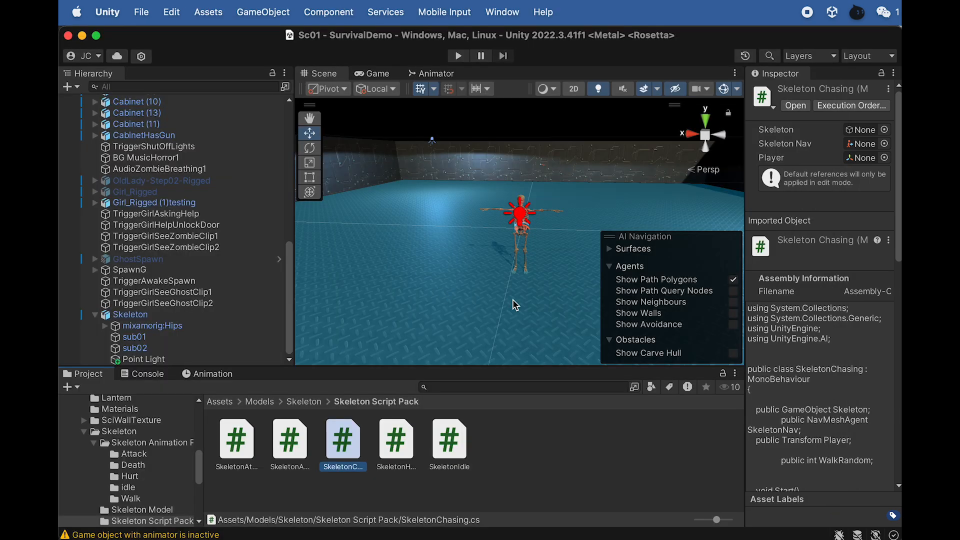
- Add a Nav Mesh Agent component to the Skeleton and set its stopping distance to 1.5
click(130, 314)
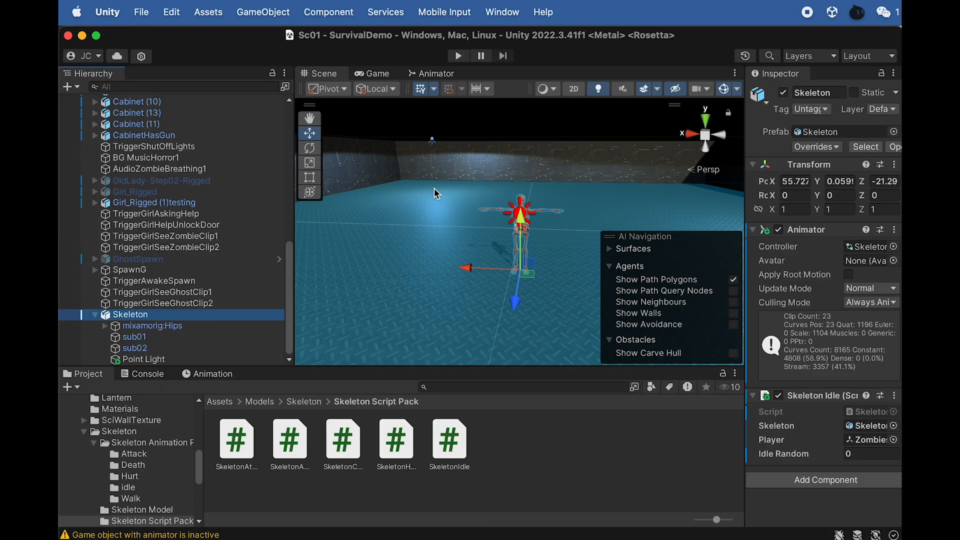
scroll(429, 283, down, 2)
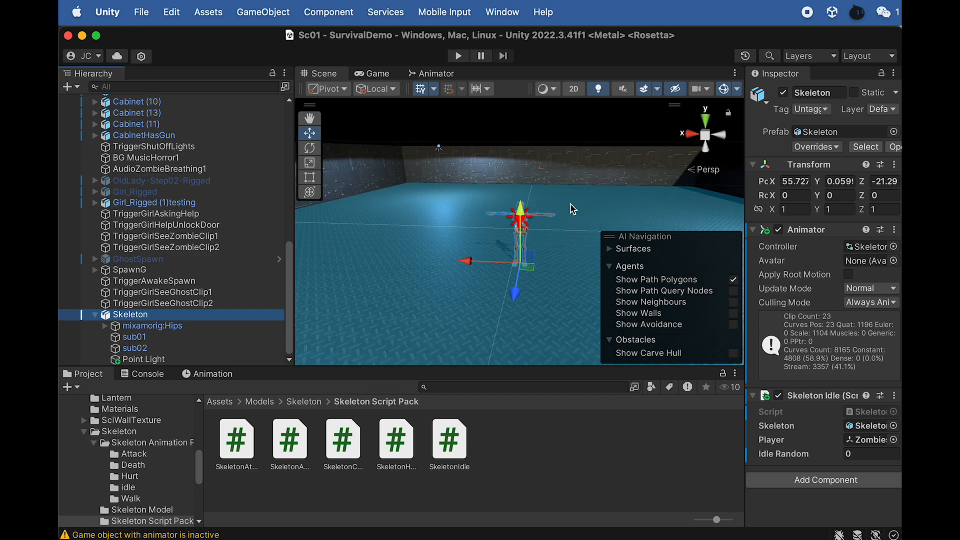
click(796, 478)
text(na)
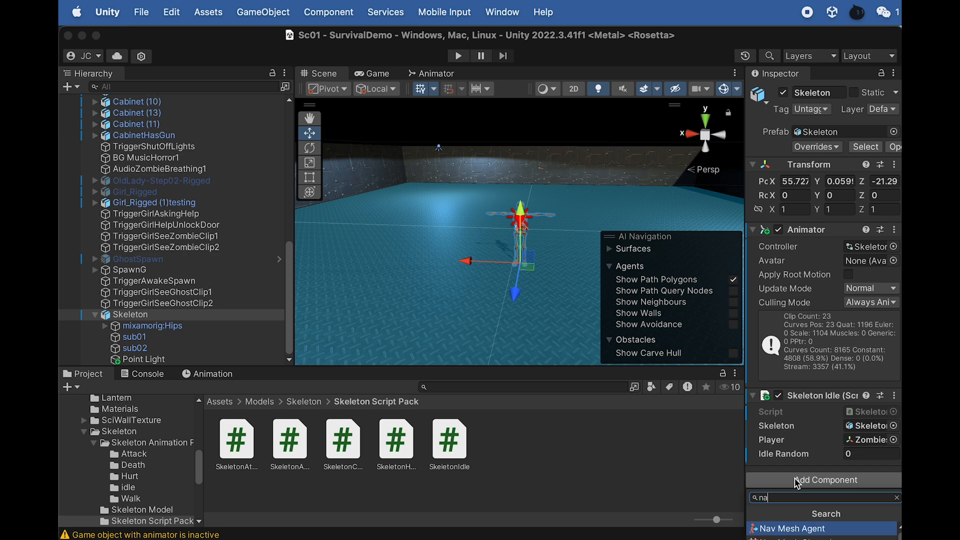
click(806, 530)
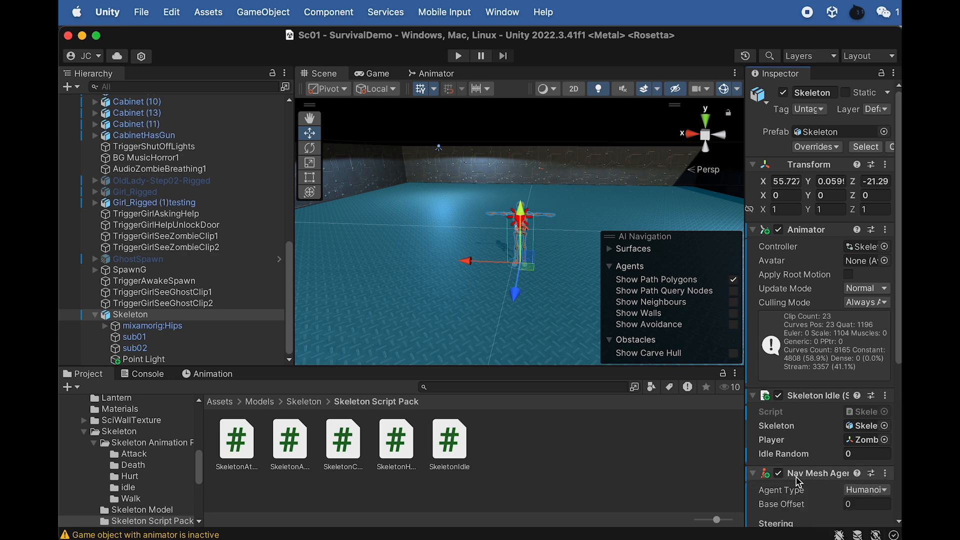
scroll(798, 479, down, 5)
scroll(798, 479, down, 3)
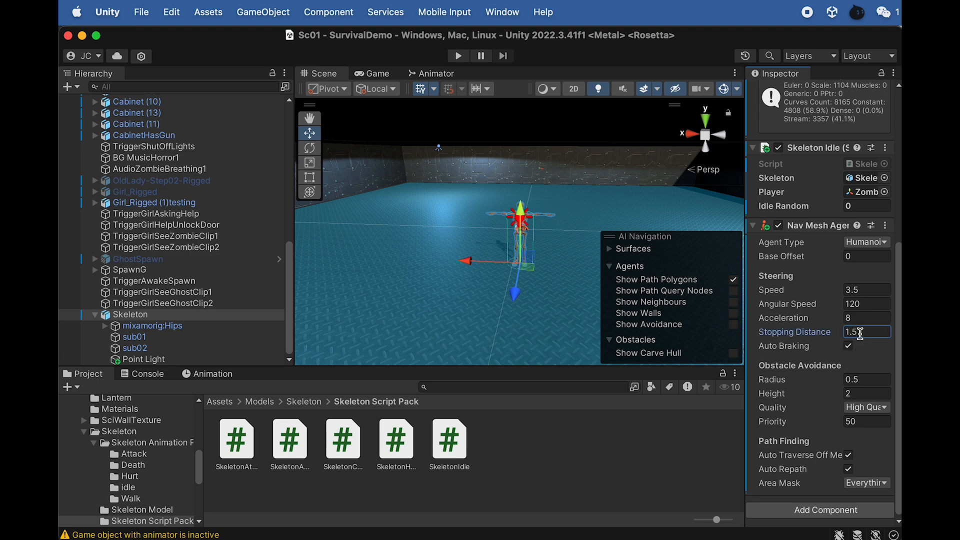
- Check the Nav Mesh Agent settings of OldLady-Step02-Rigged for comparison, and frame the Skeleton in the scene
click(165, 181)
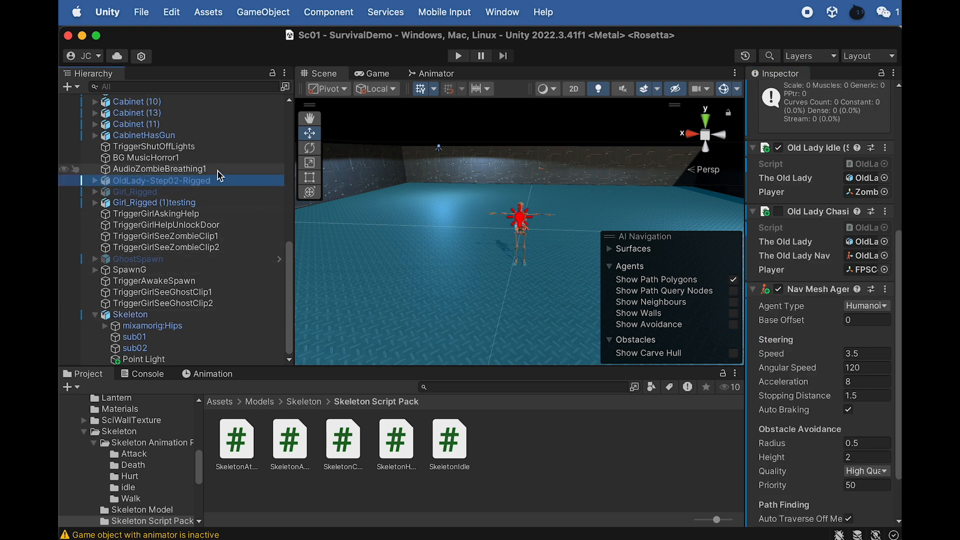
click(168, 315)
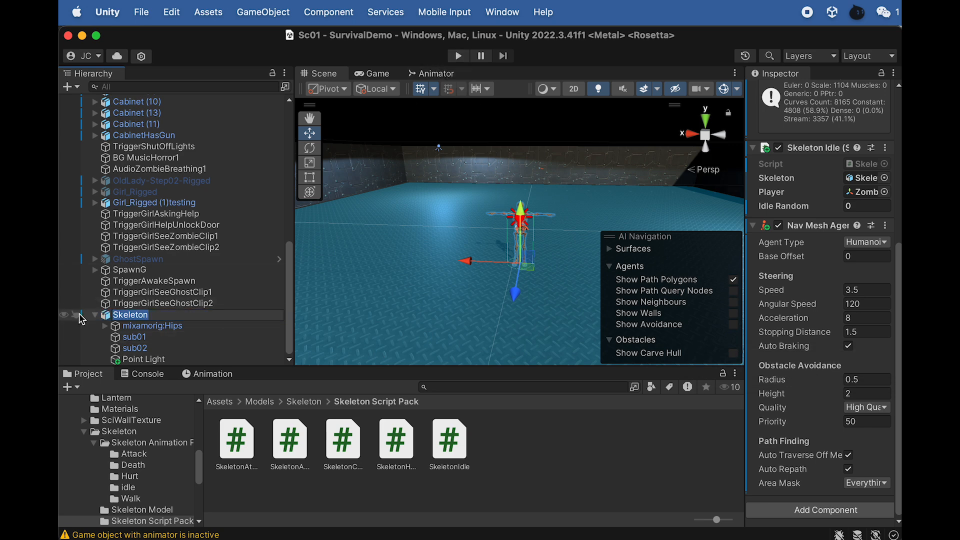
click(137, 316)
key(f)
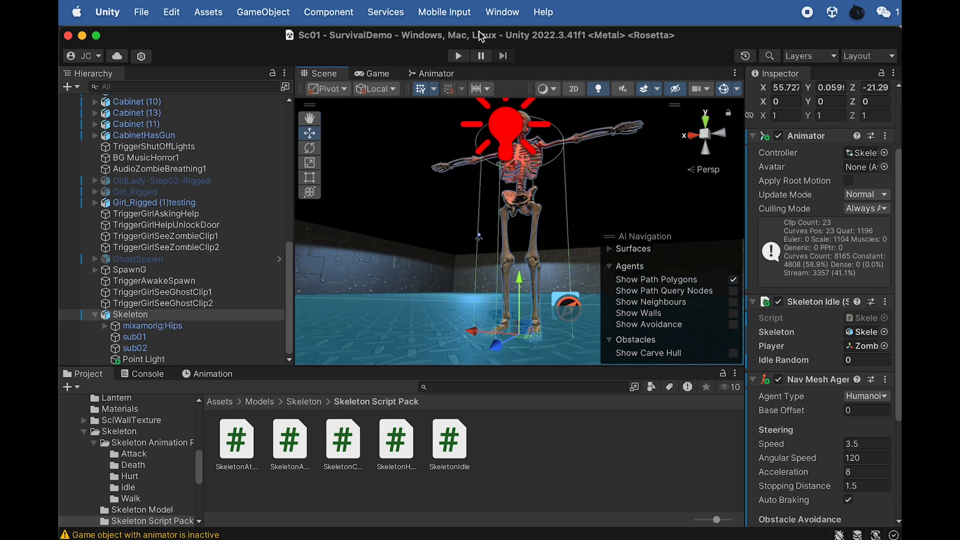
- Play-test the game by approaching the single Skeleton to see how it stands on the floor with its agent, and stop it
click(459, 55)
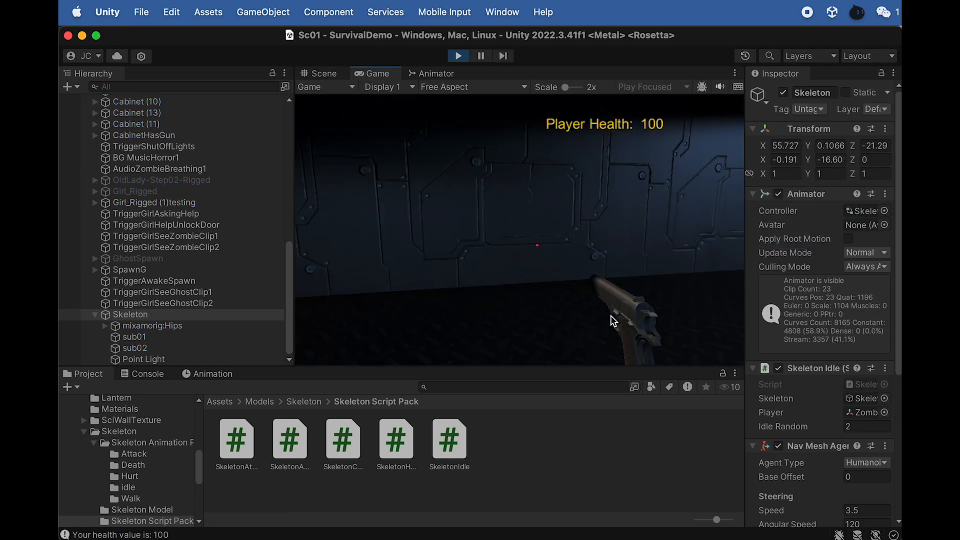
click(614, 321)
key(w)
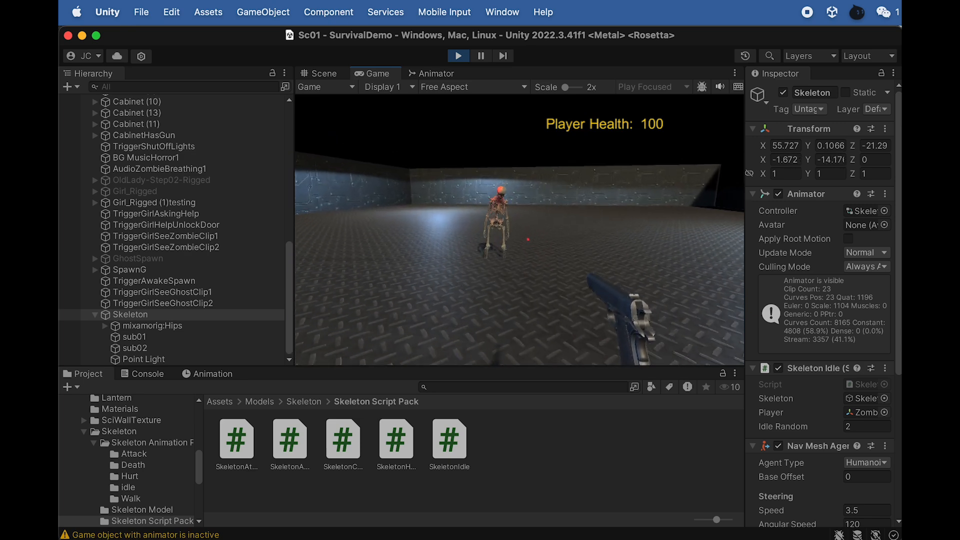
key(w)
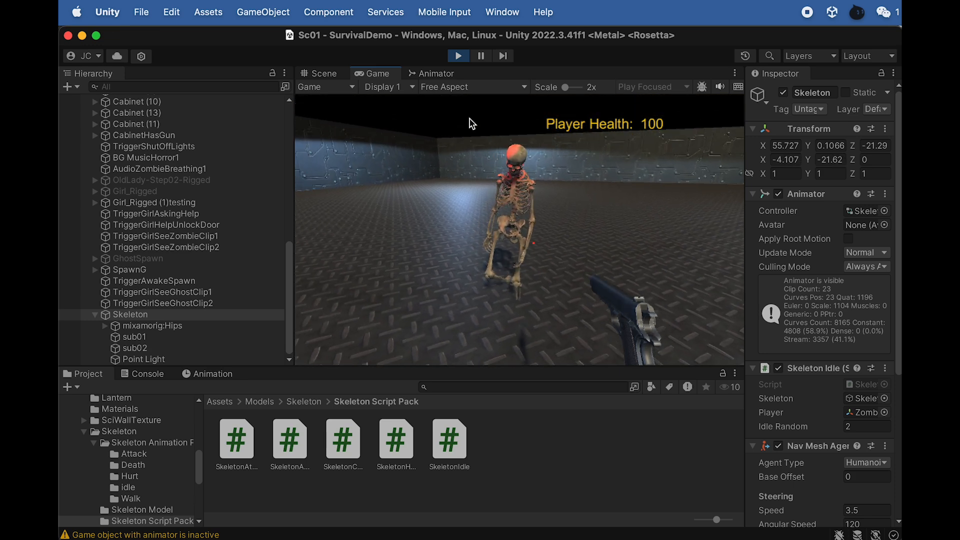
click(458, 59)
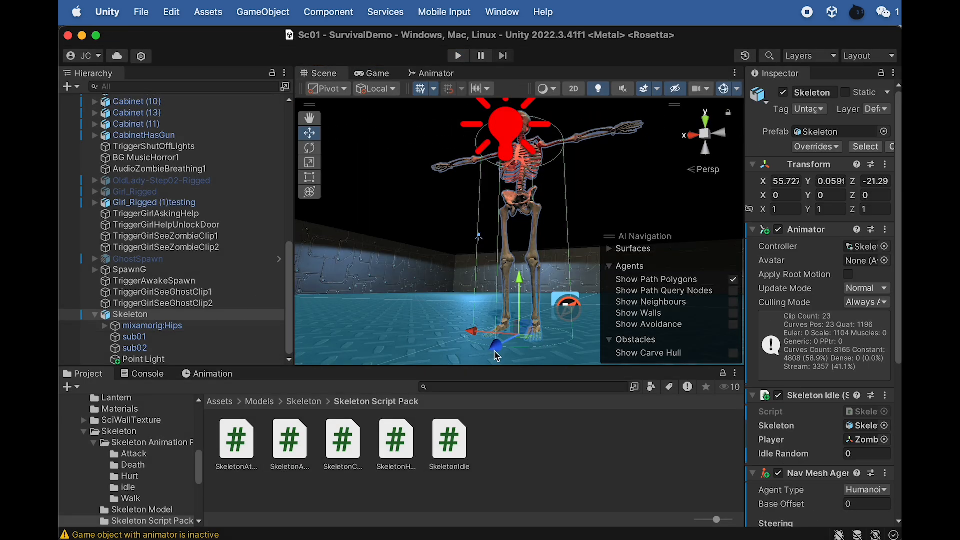
- Set the base offset of the Skeleton's Nav Mesh Agent to 0.4
click(131, 315)
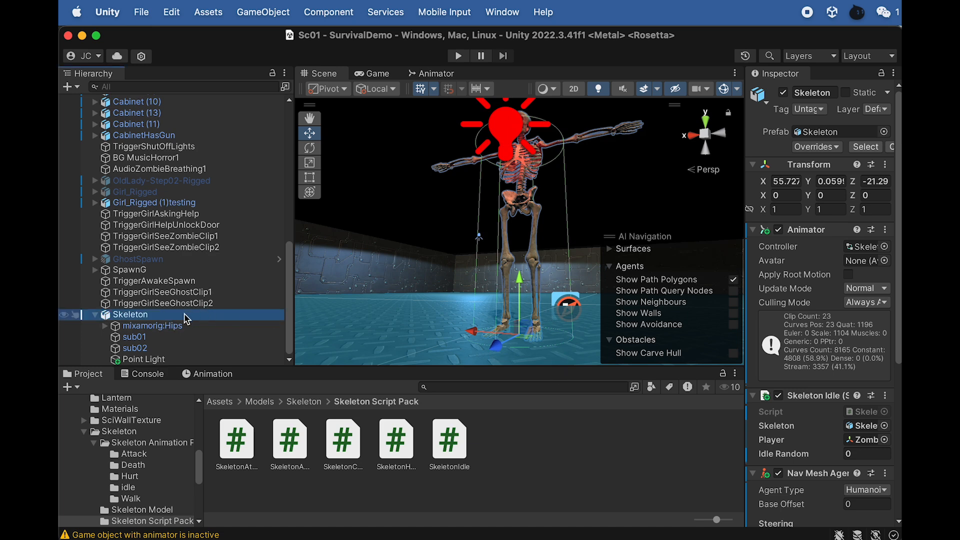
scroll(797, 444, down, 10)
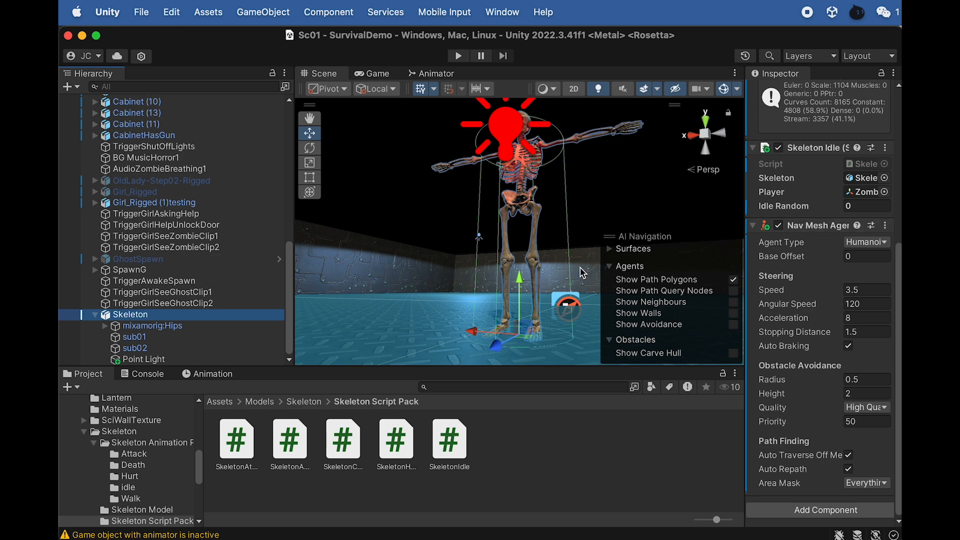
alt+drag(578, 272, 549, 276)
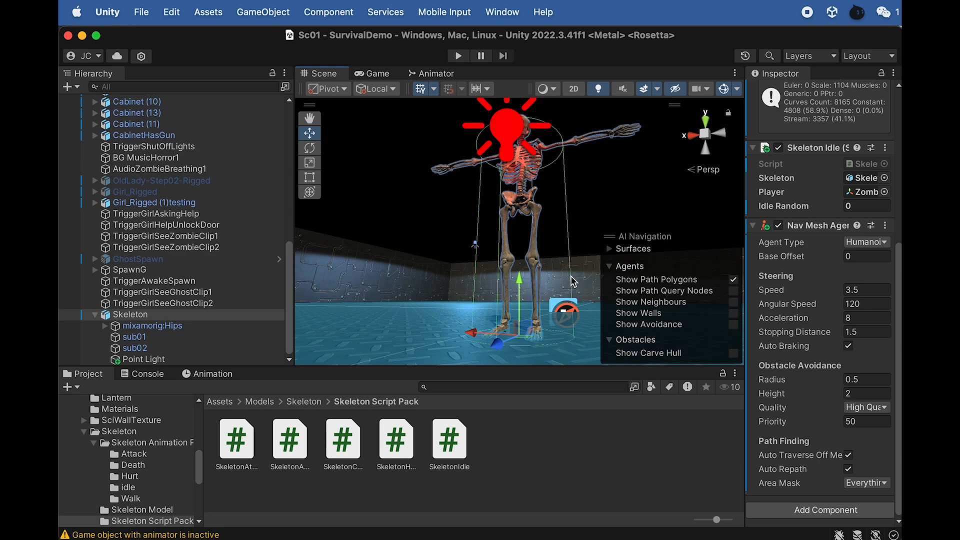
alt+drag(493, 317, 497, 314)
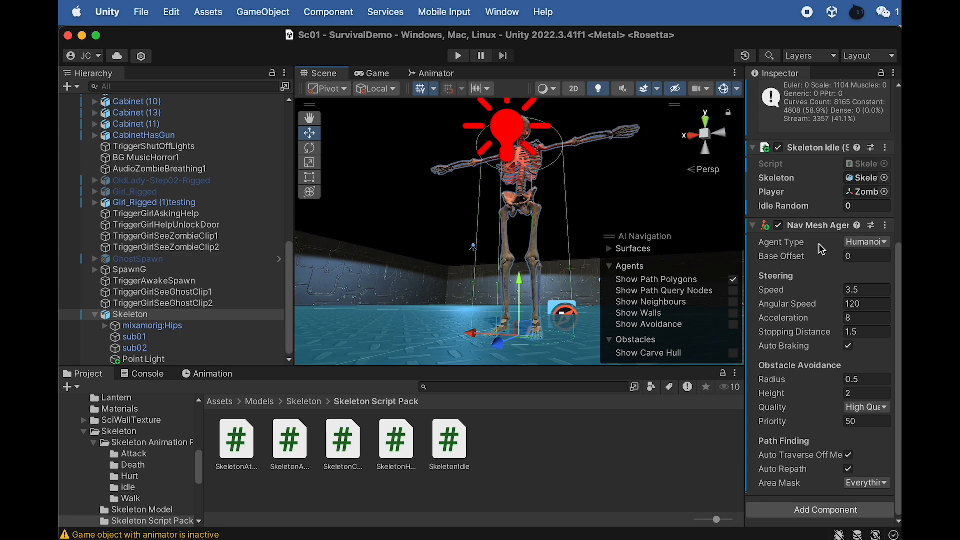
mouse_move(801, 264)
mouse_down()
mouse_move(792, 260)
mouse_move(805, 264)
mouse_up()
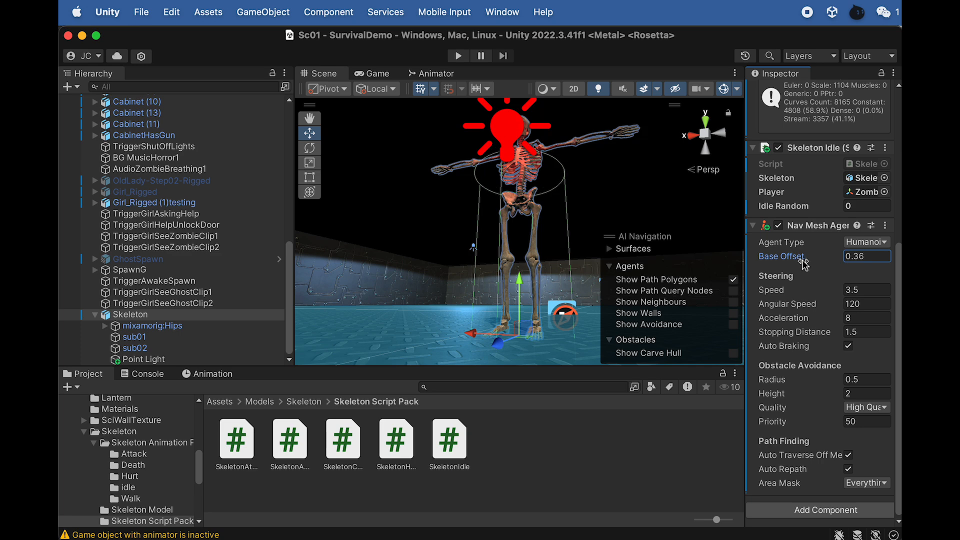
click(863, 257)
key(BackSpace)
key(BackSpace)
text(4)
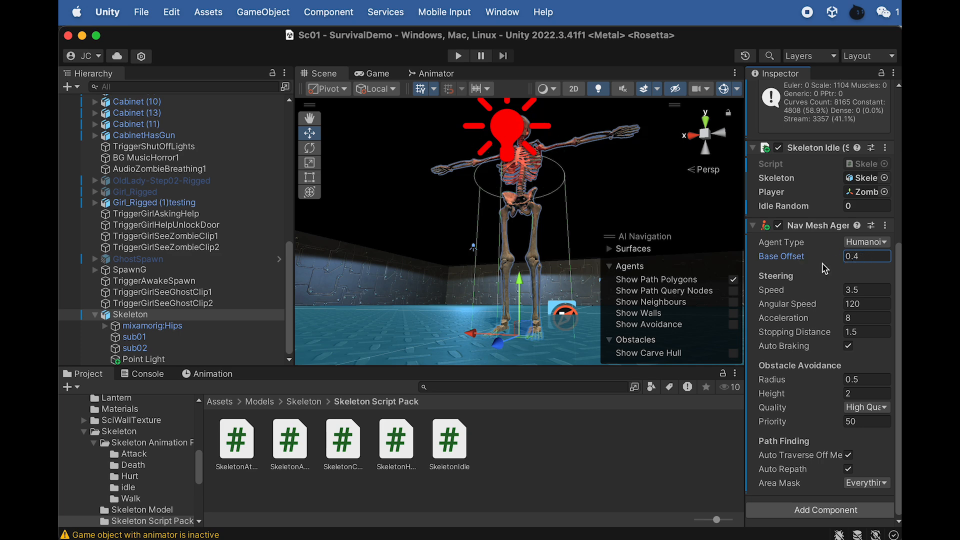
key(Return)
- Examine the agent cylinder's height against the Skeleton's feet and the floor from below and above
alt+drag(536, 274, 512, 335)
scroll(537, 240, down, 4)
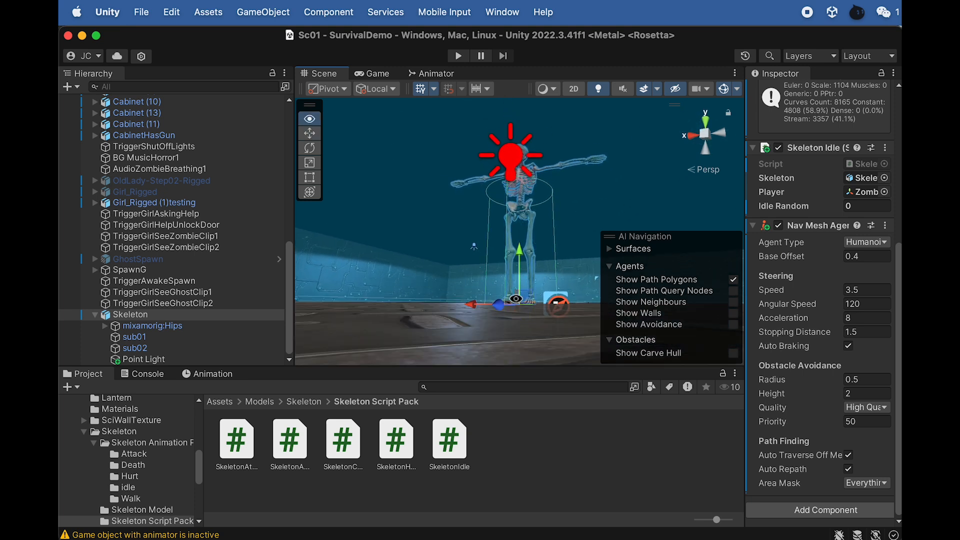
alt+drag(517, 299, 511, 289)
scroll(518, 336, down, 1)
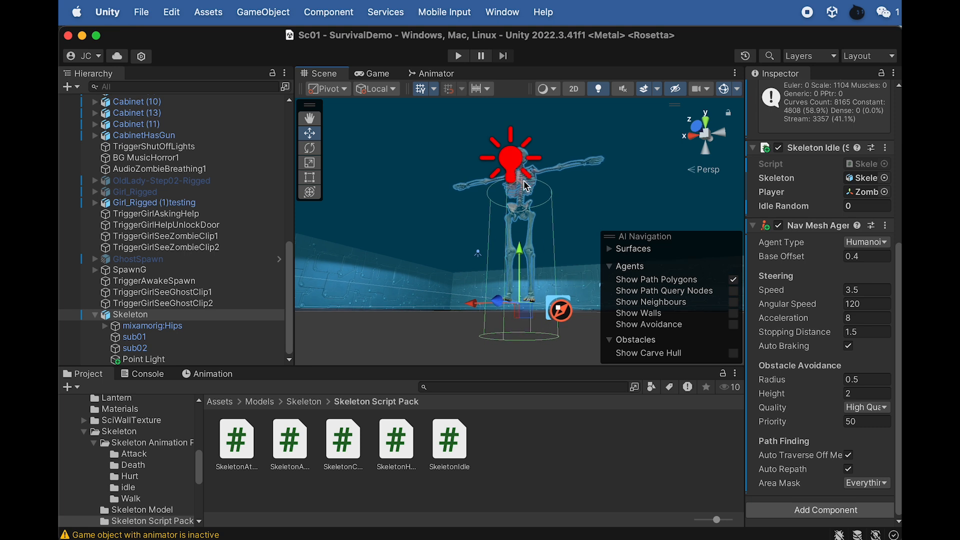
click(144, 317)
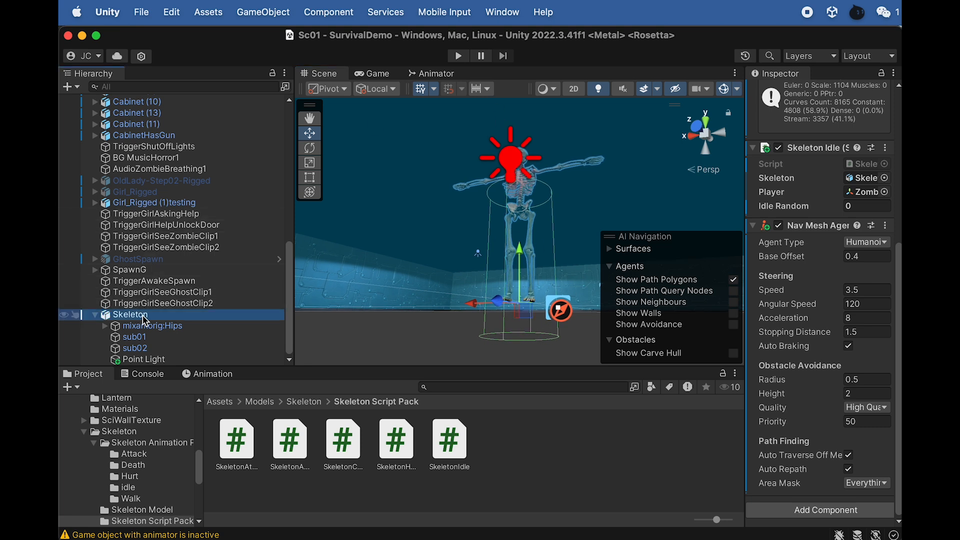
alt+drag(505, 199, 516, 240)
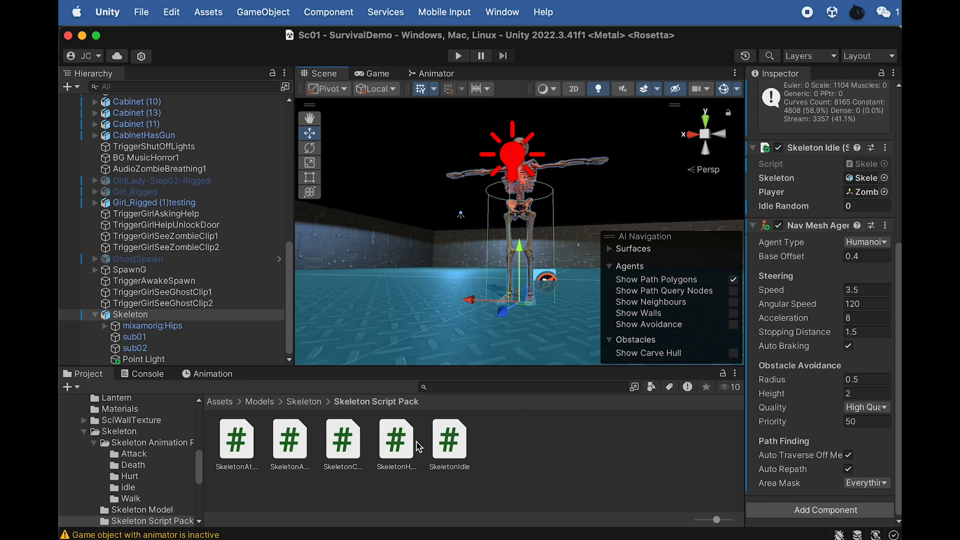
- Add the SkeletonChasing script to the Skeleton object and disable its Skeleton Idle script component
click(343, 442)
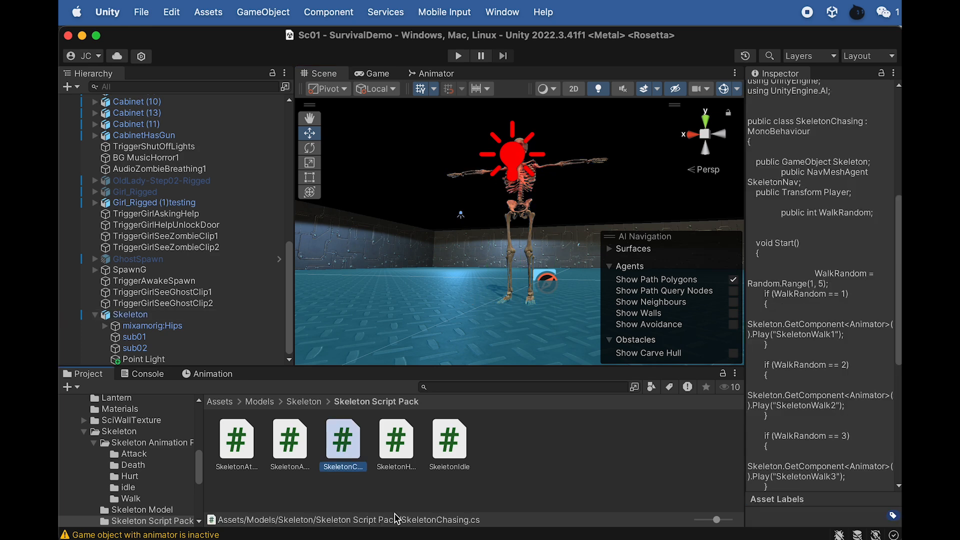
click(133, 320)
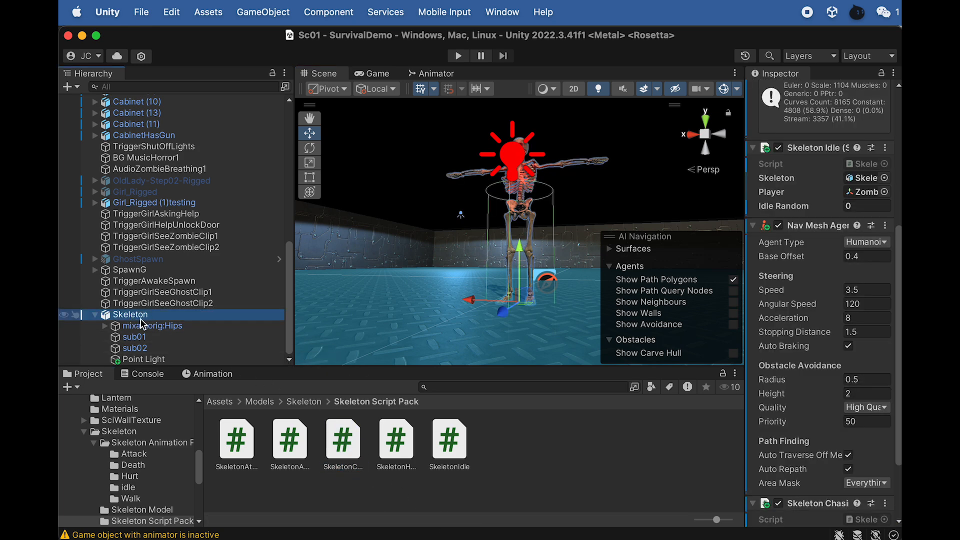
scroll(794, 284, down, 2)
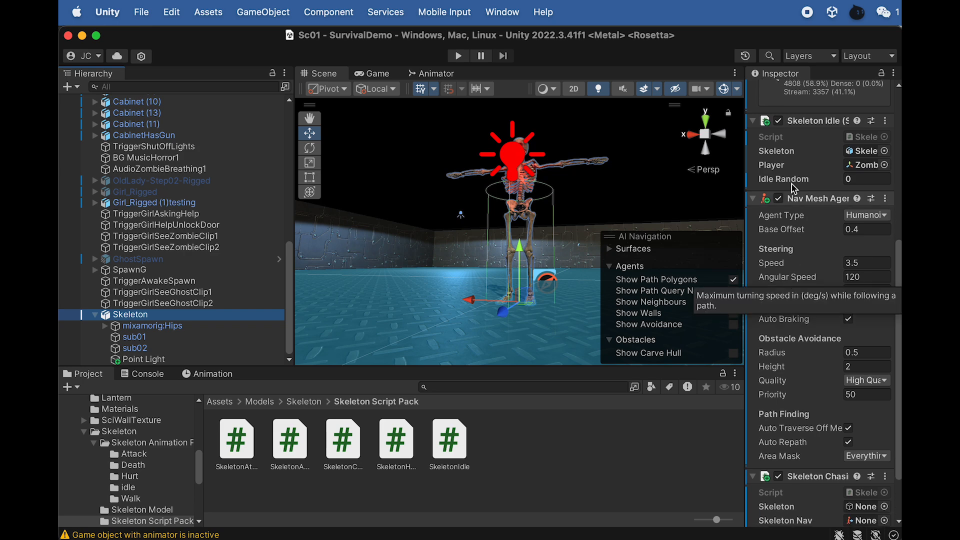
click(779, 121)
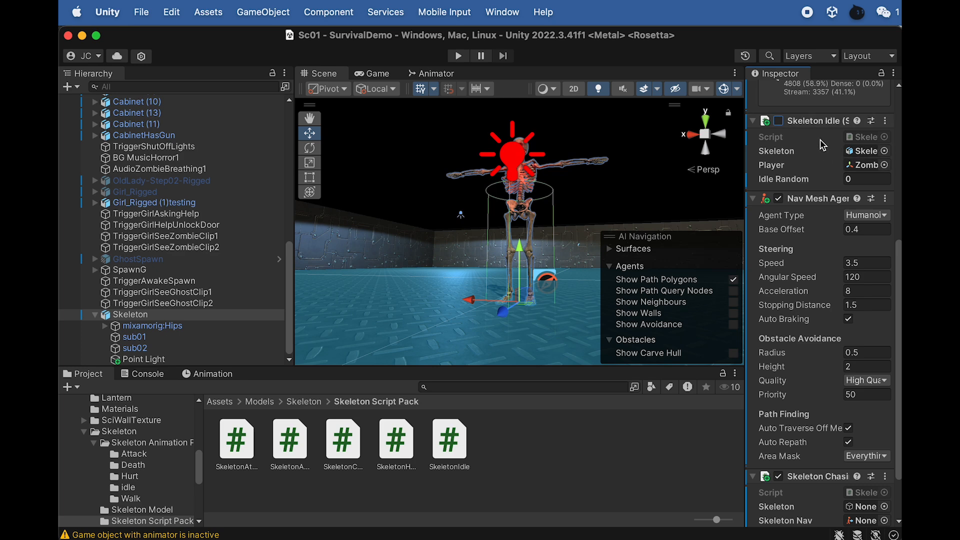
- In the Skeleton Chasing component, assign the Skeleton object to both Skeleton and Skeleton Nav, and FPSController to Player
scroll(823, 300, down, 3)
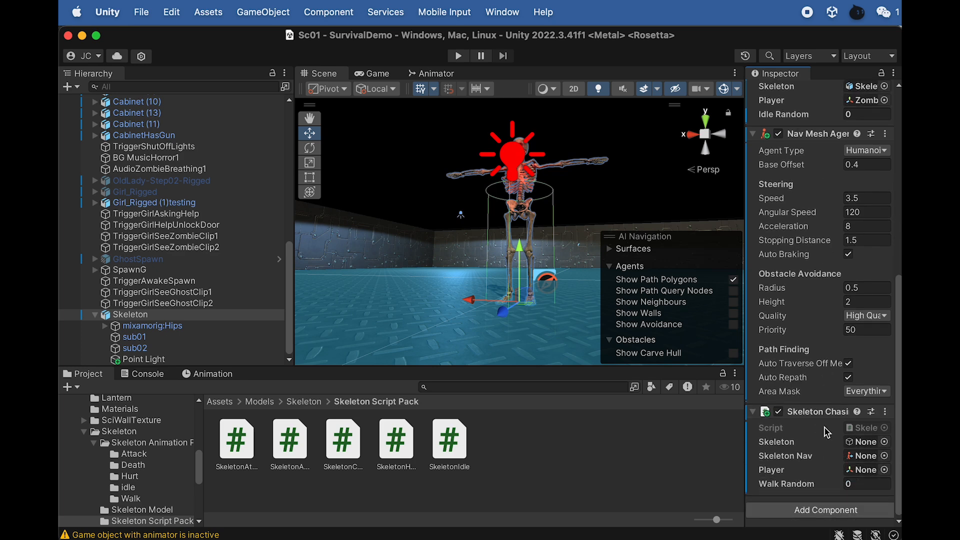
drag(745, 407, 673, 393)
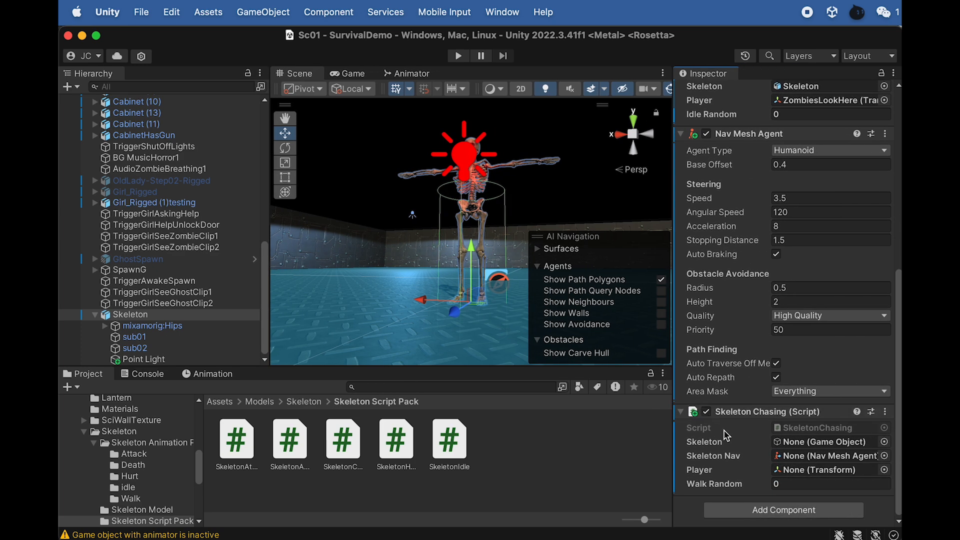
drag(130, 315, 788, 446)
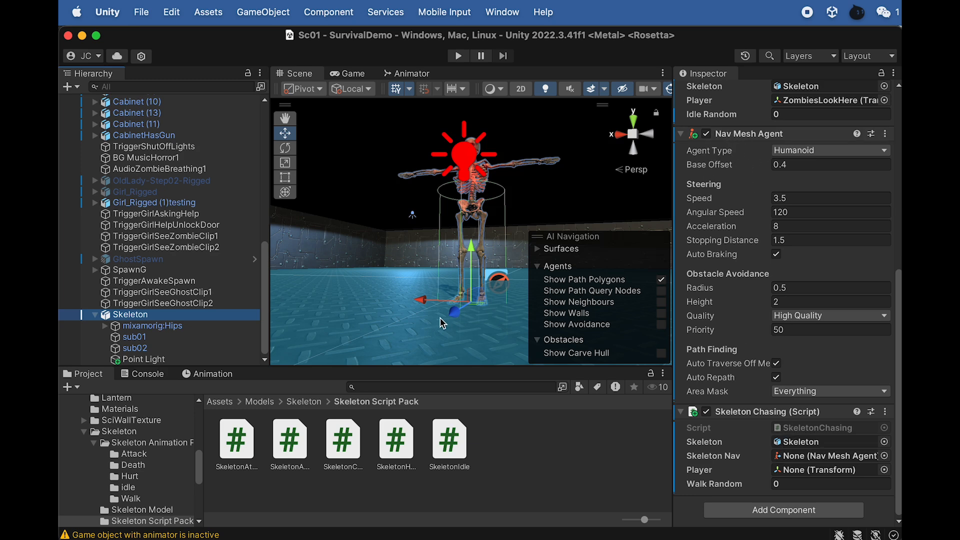
drag(135, 318, 801, 457)
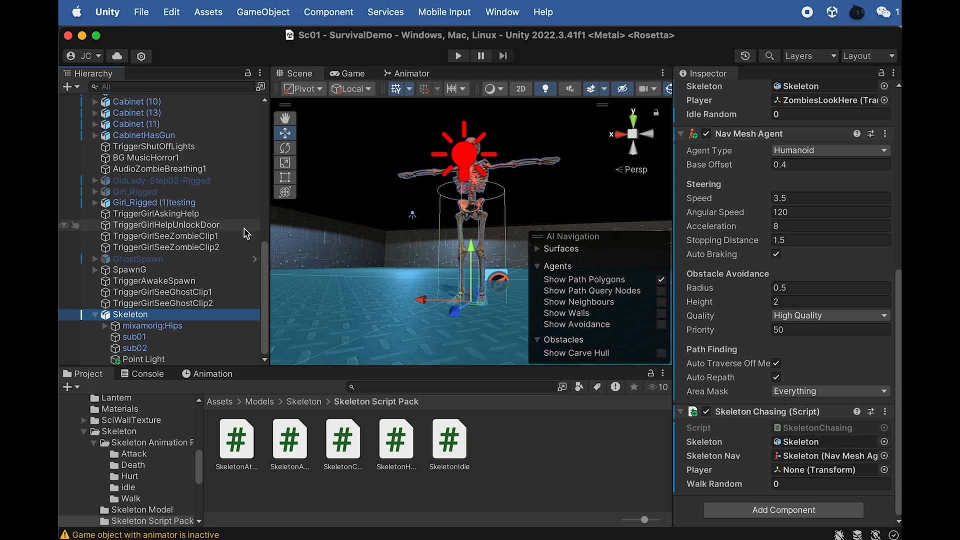
scroll(191, 168, up, 10)
drag(140, 145, 804, 472)
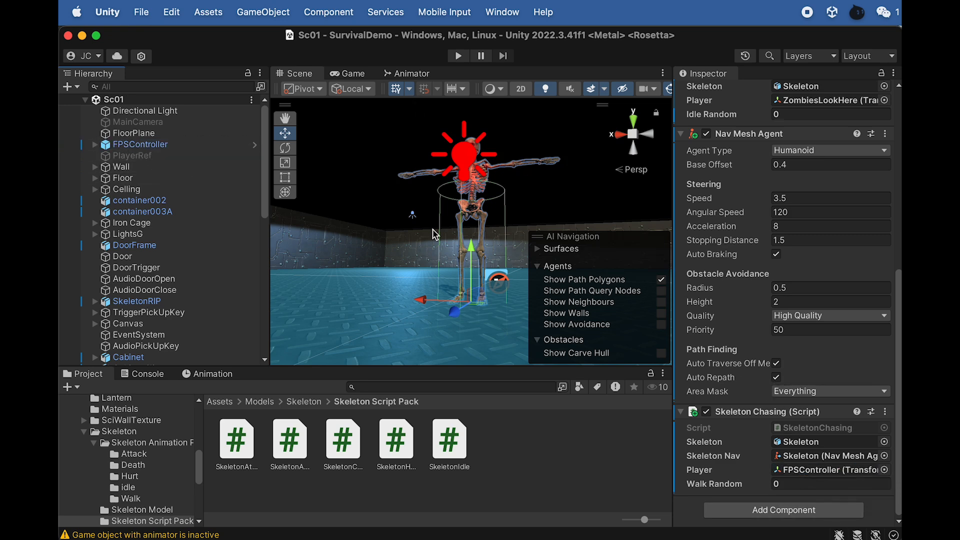
- Open the SkeletonChasing script in Dreamweaver to review its random walk and chase code
double_click(345, 456)
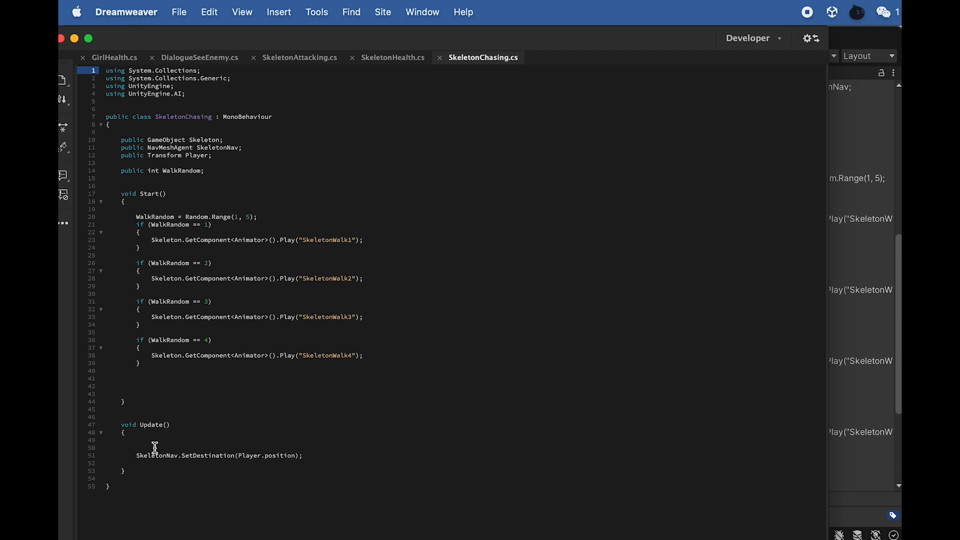
- Switch back to Unity, duplicate the Skeleton object four times and spread the copies in a row along the X axis
key(super+Tab)
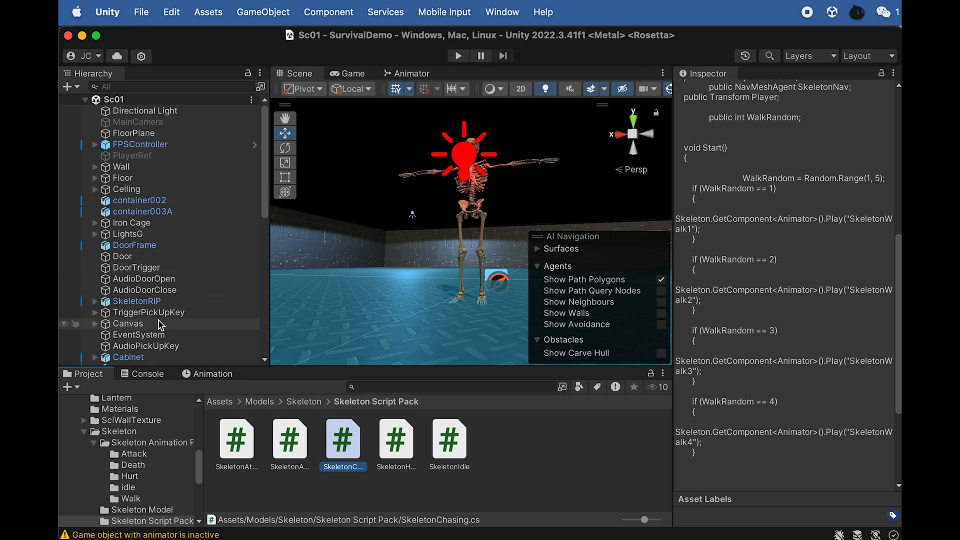
scroll(160, 325, down, 2)
scroll(159, 325, down, 10)
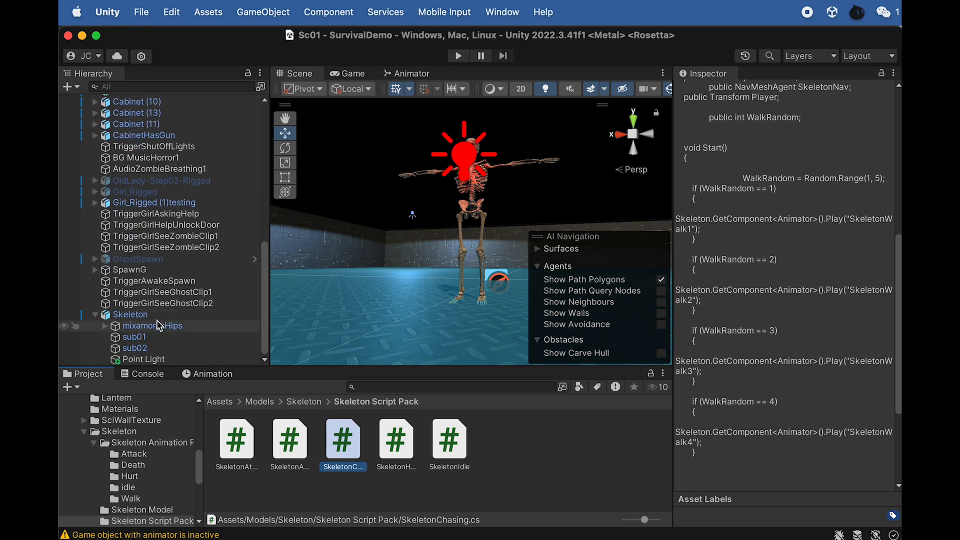
click(147, 318)
key(super+d)
drag(420, 300, 326, 279)
scroll(413, 298, down, 3)
key(super+d)
key(super+d)
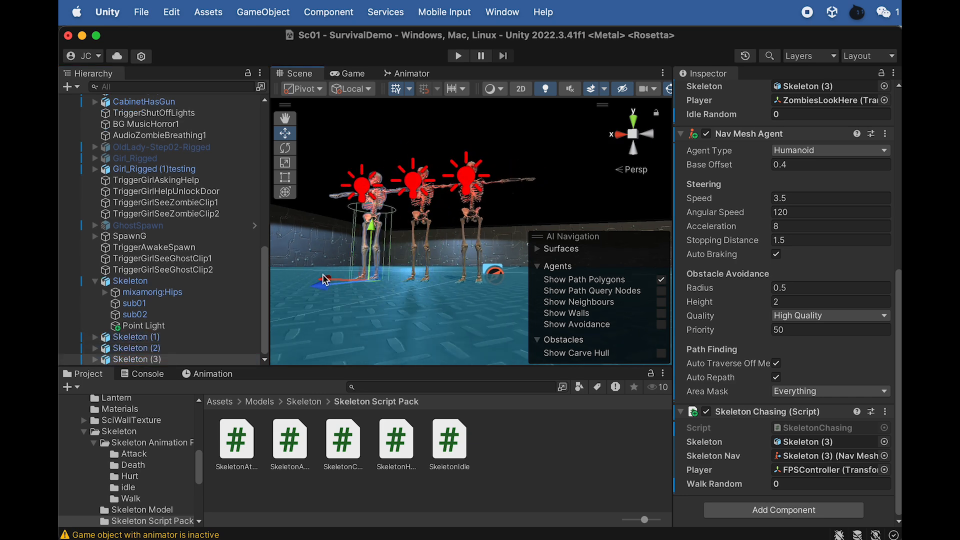
scroll(453, 316, up, 2)
scroll(448, 286, down, 2)
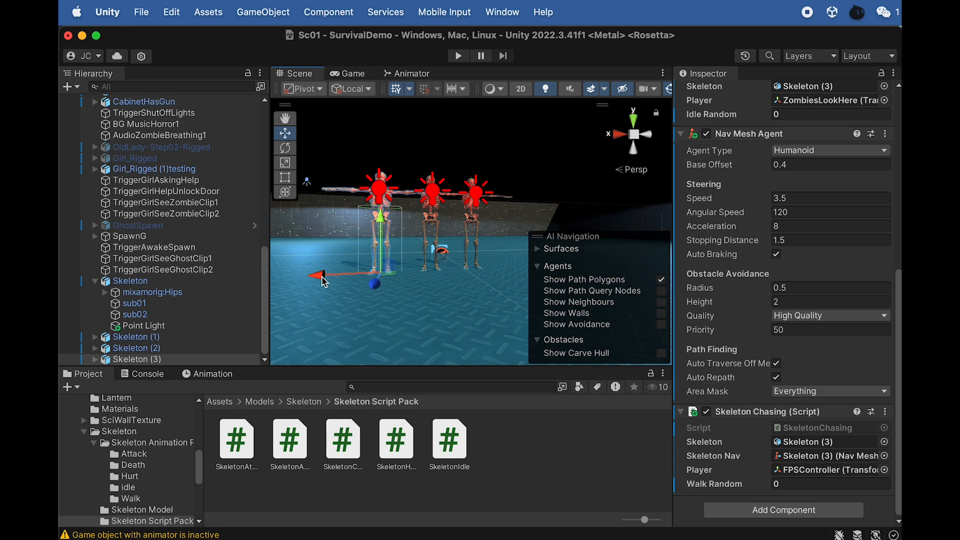
drag(321, 281, 264, 270)
scroll(290, 276, down, 2)
key(super+d)
- Play-test the scene several times, moving the player around to check how the group of skeletons walks and chases
click(459, 56)
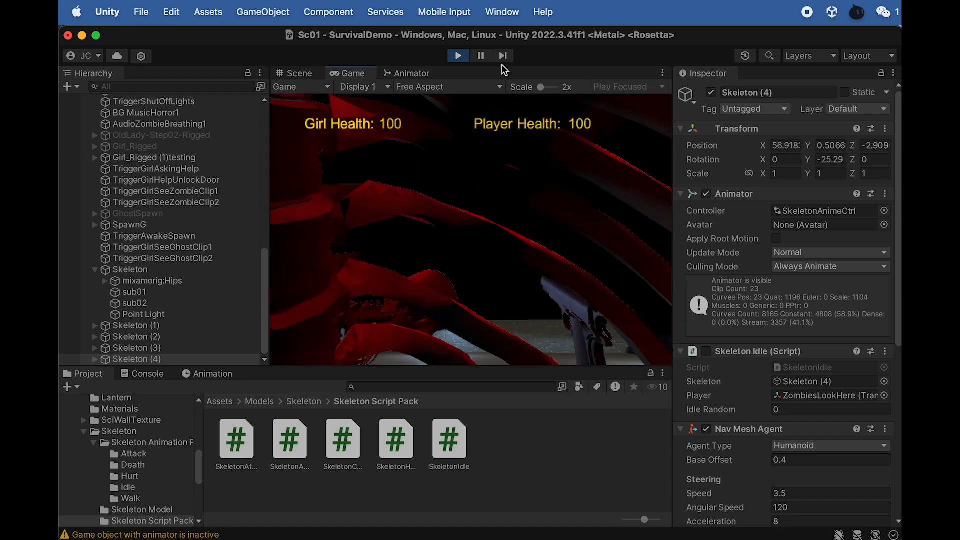
click(458, 56)
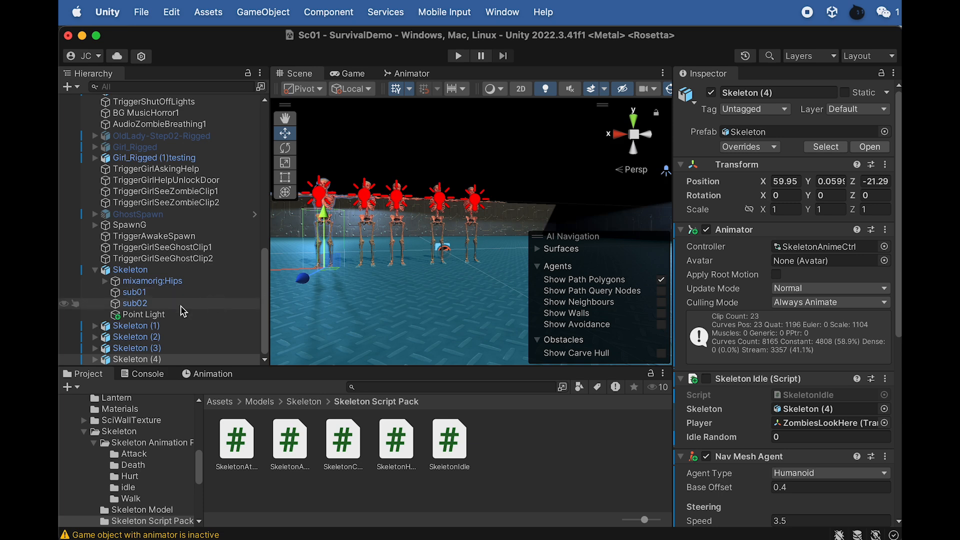
click(459, 56)
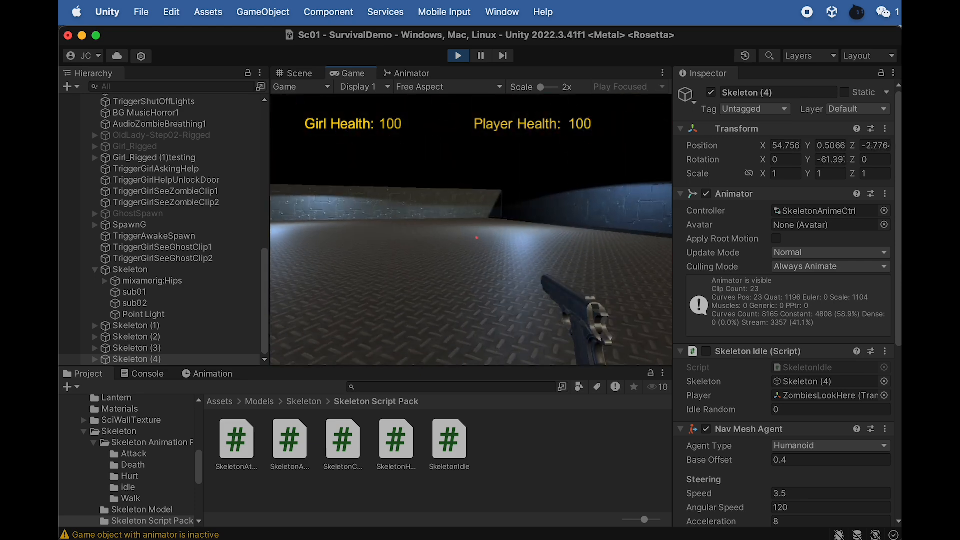
click(458, 56)
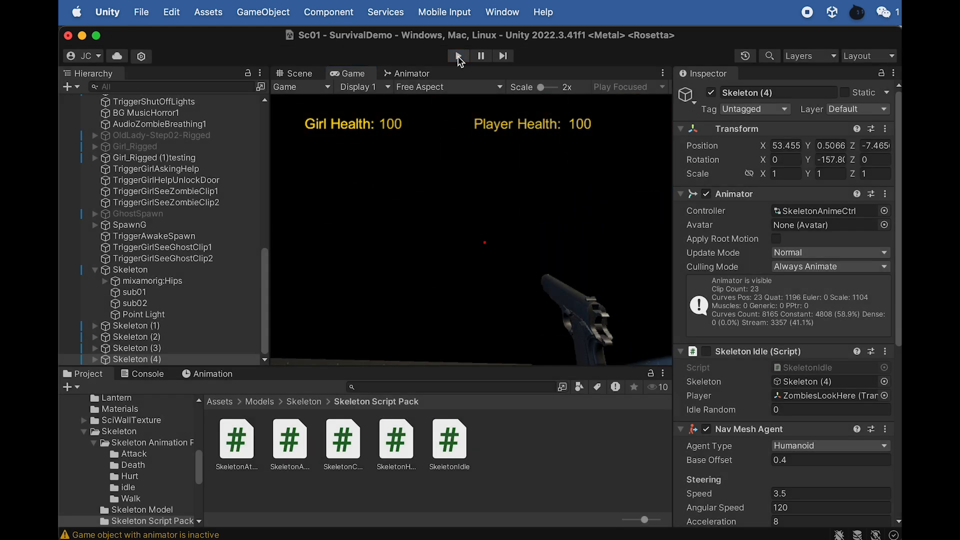
click(458, 56)
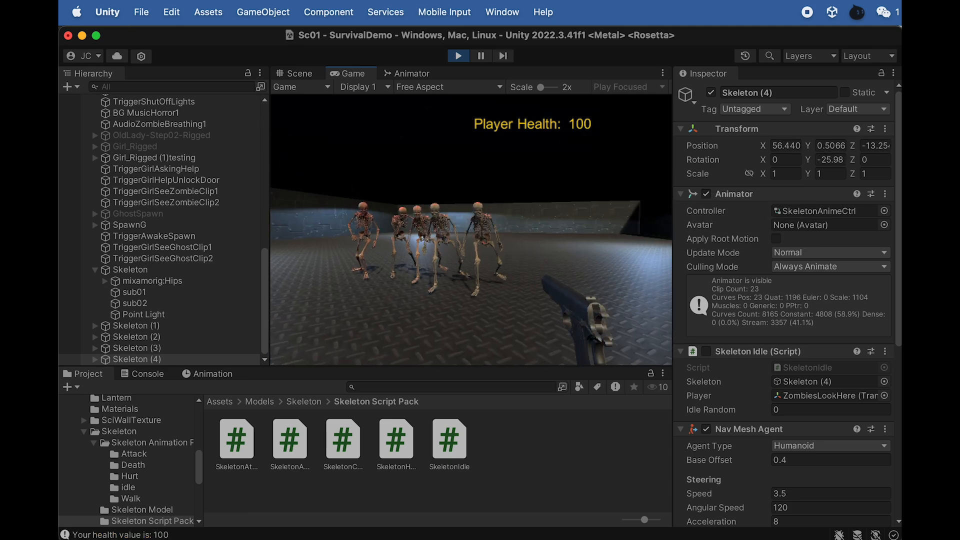
key(s)
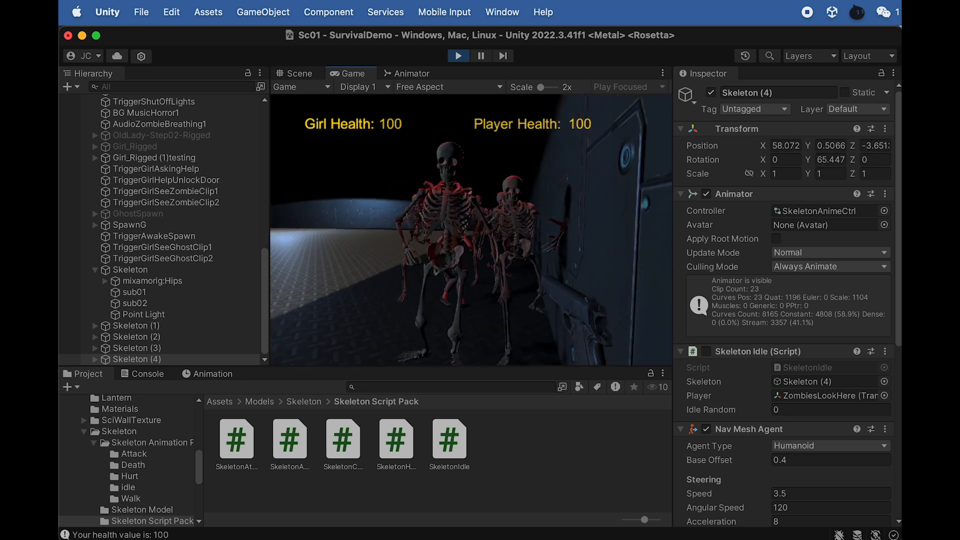
key(Escape)
click(458, 57)
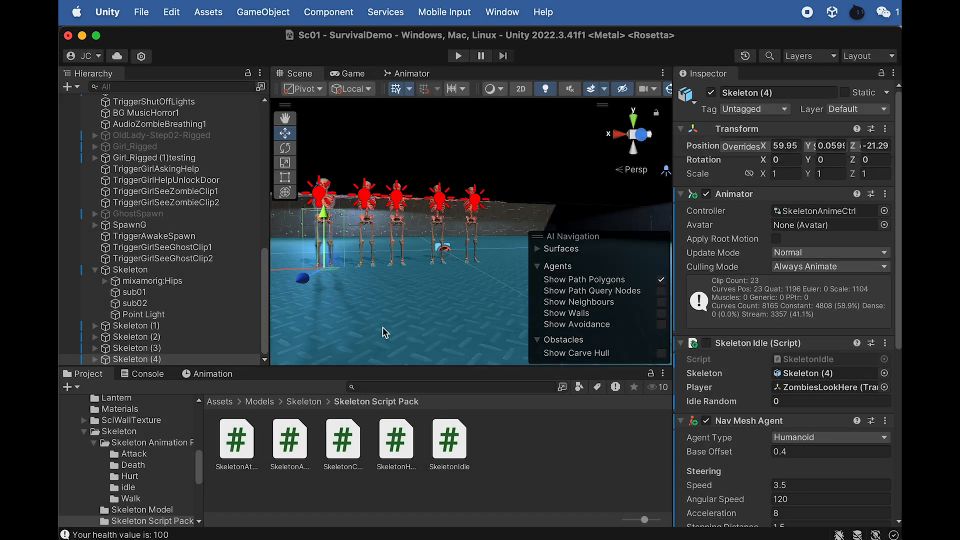
- Delete the four duplicates Skeleton (1) to Skeleton (4) from the scene
shift+click(149, 328)
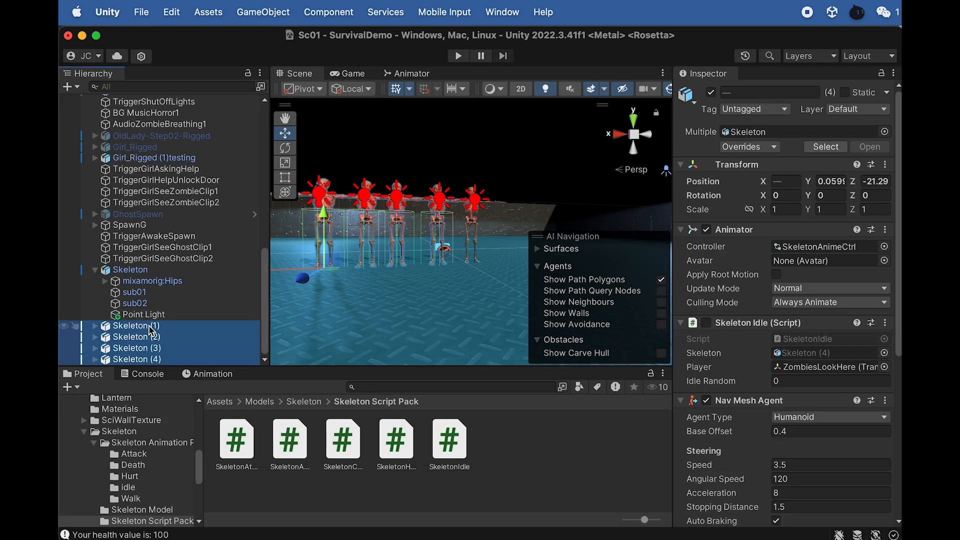
right_click(150, 330)
click(166, 365)
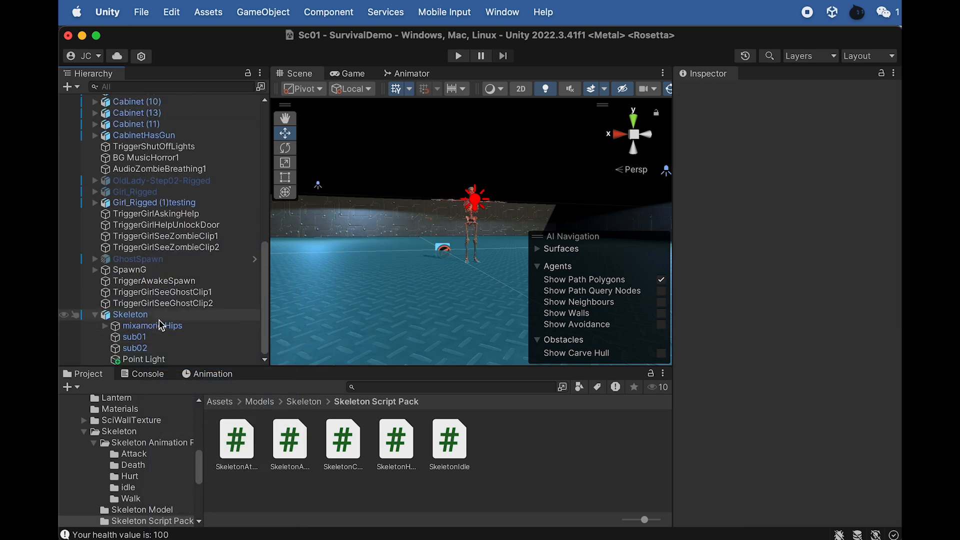
- On the original Skeleton, enable the Skeleton Idle script component and disable the Skeleton Chasing script component
click(144, 315)
scroll(745, 446, down, 5)
scroll(744, 446, down, 3)
scroll(747, 343, up, 5)
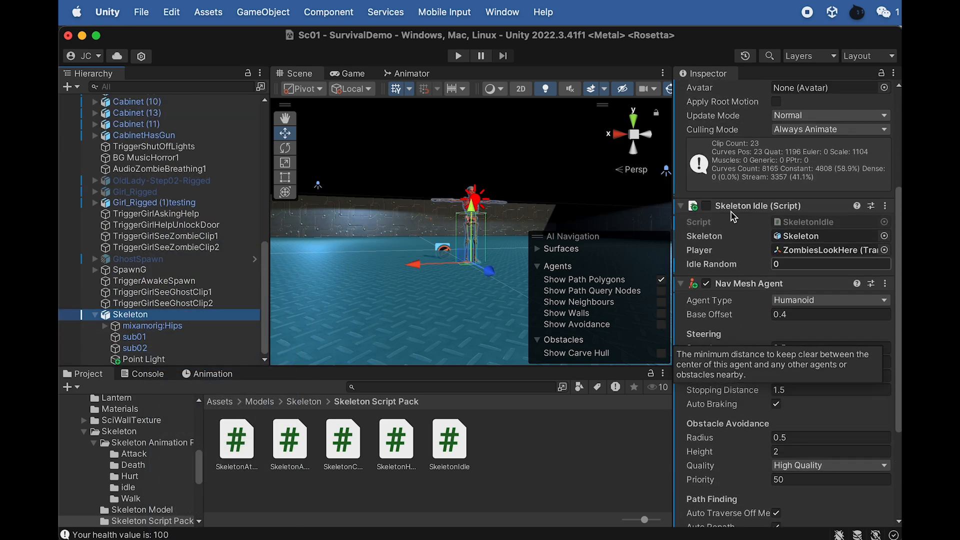
click(706, 206)
scroll(738, 375, down, 5)
click(707, 412)
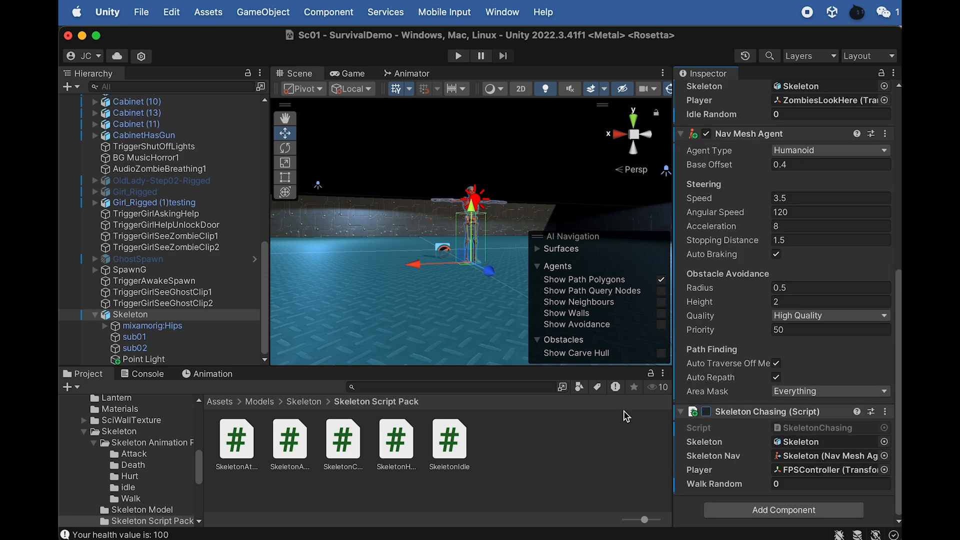
- Create a 3D cube as a child of the Skeleton and name it TriggerSkeletonAwake
click(210, 314)
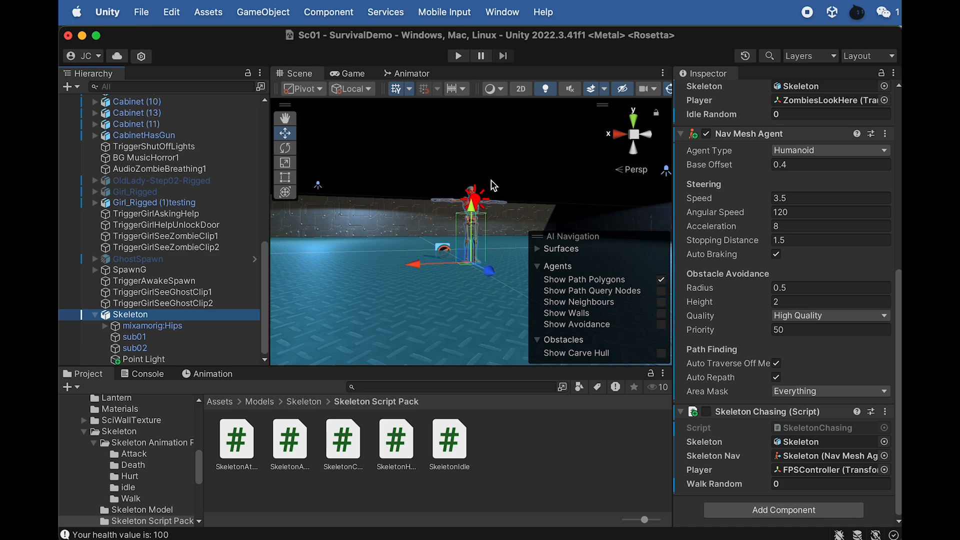
click(161, 317)
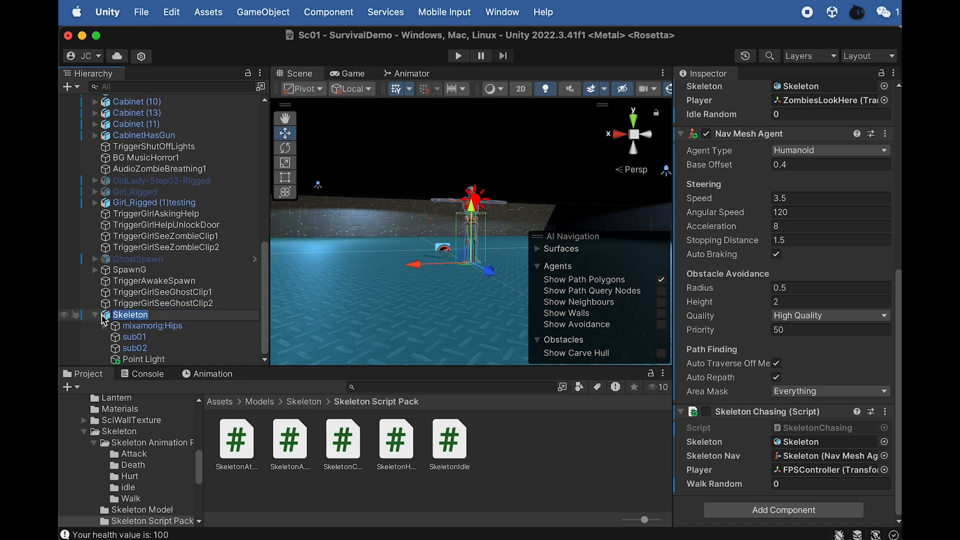
right_click(131, 317)
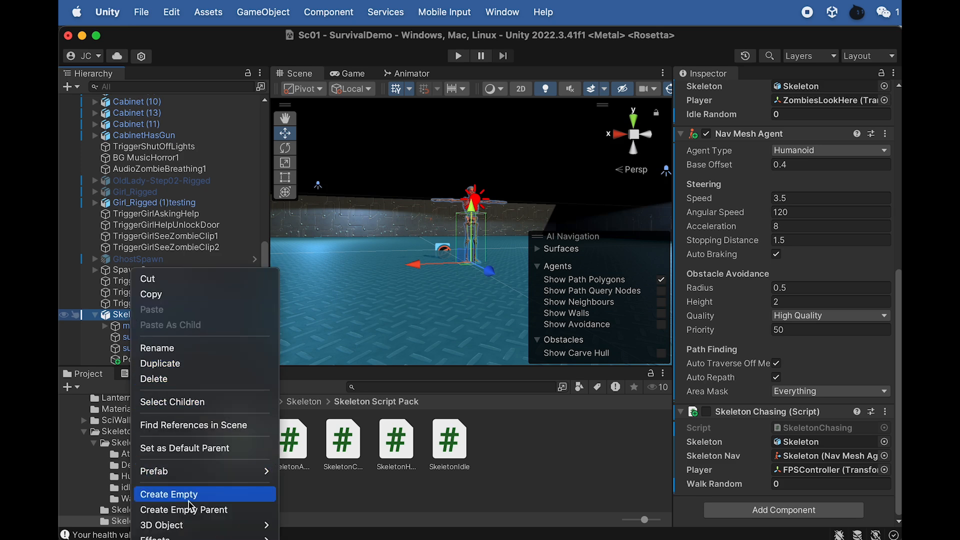
mouse_move(170, 526)
click(312, 526)
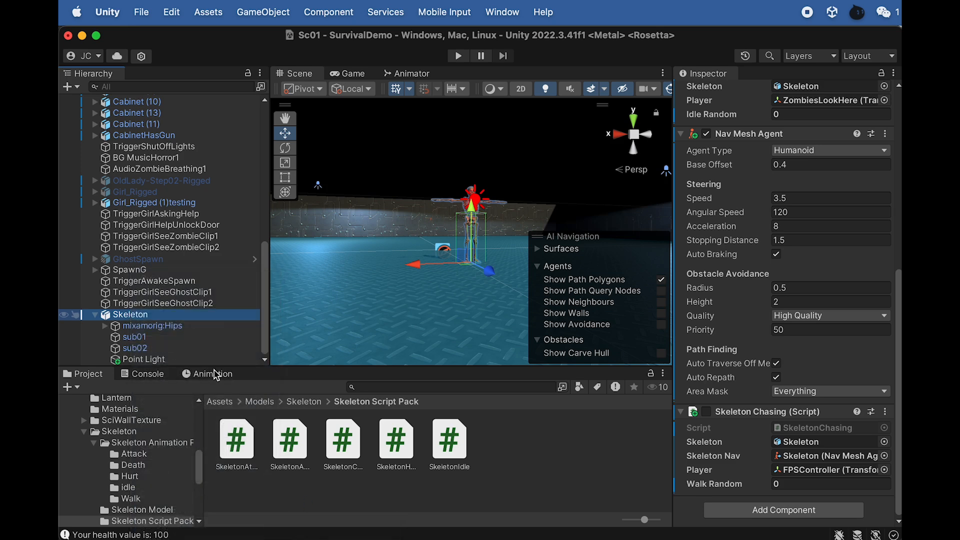
text(TriggerSkeletonAwake)
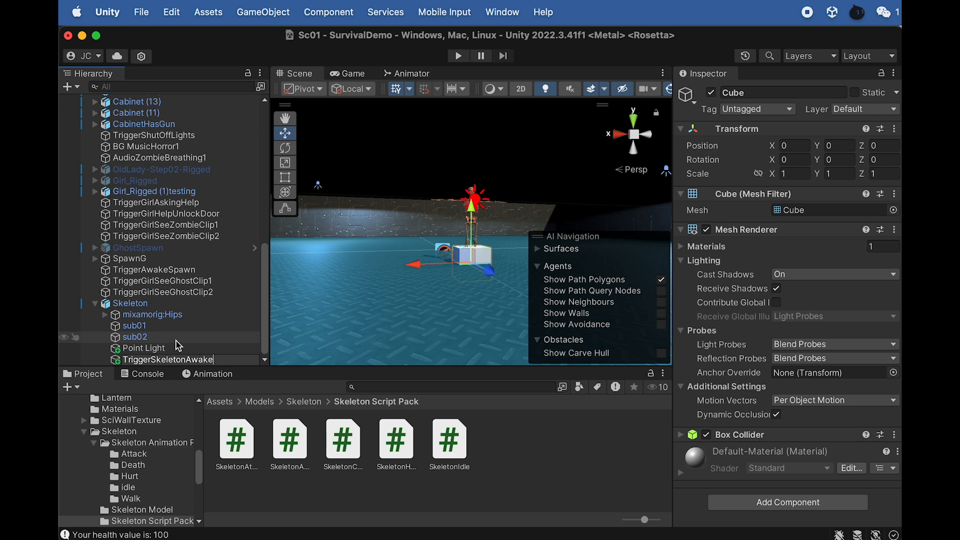
key(Return)
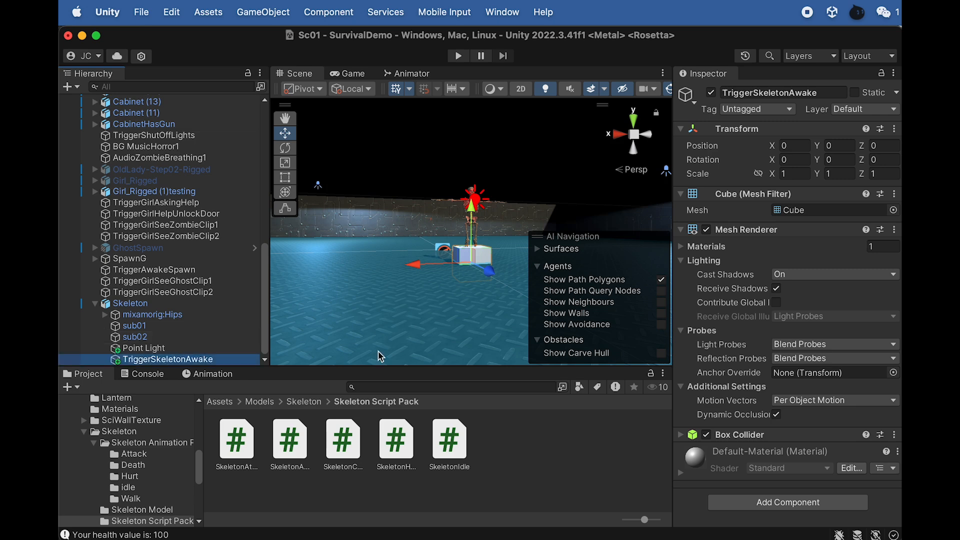
- Raise the TriggerSkeletonAwake cube to Y 1.25 and scale it uniformly to about 6.5
drag(475, 211, 455, 258)
scroll(455, 258, down, 5)
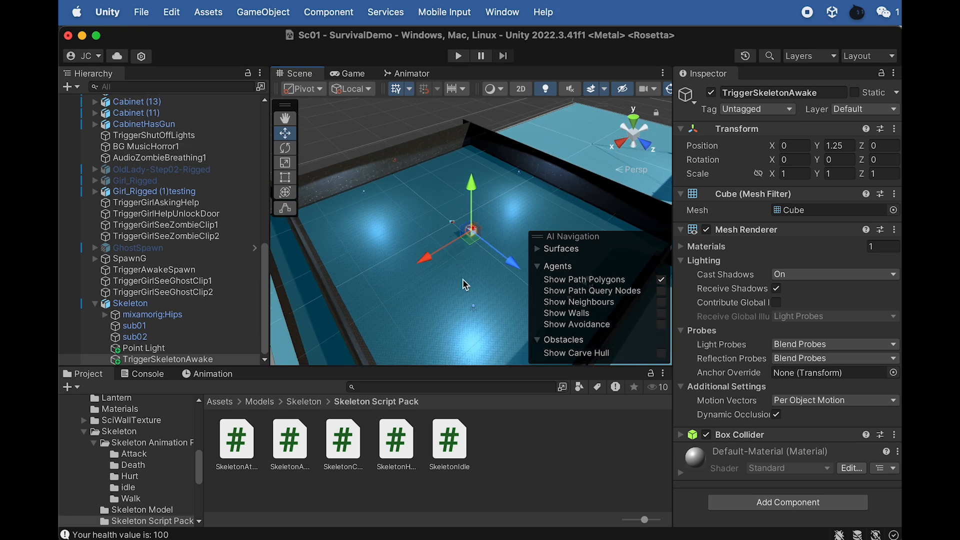
alt+drag(451, 279, 326, 335)
key(r)
drag(470, 231, 520, 296)
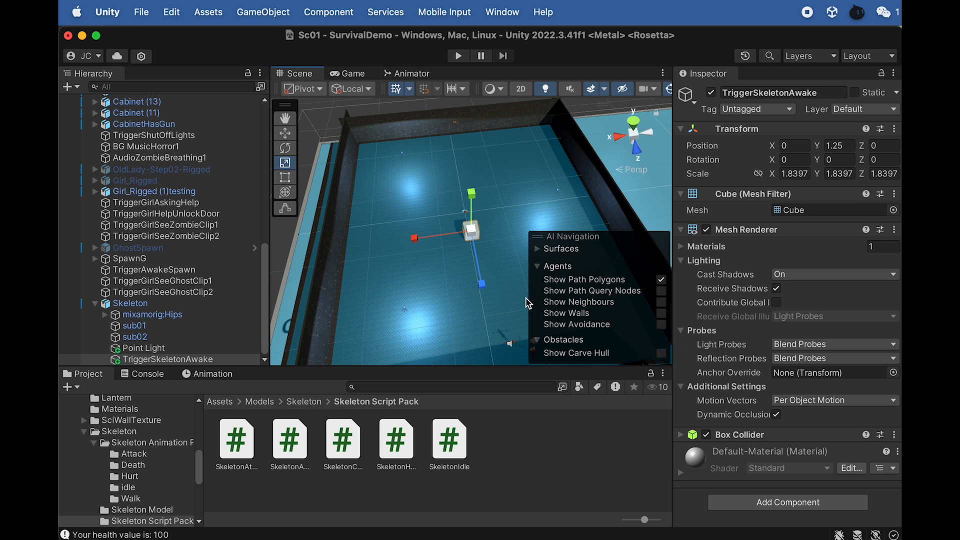
drag(473, 232, 844, 413)
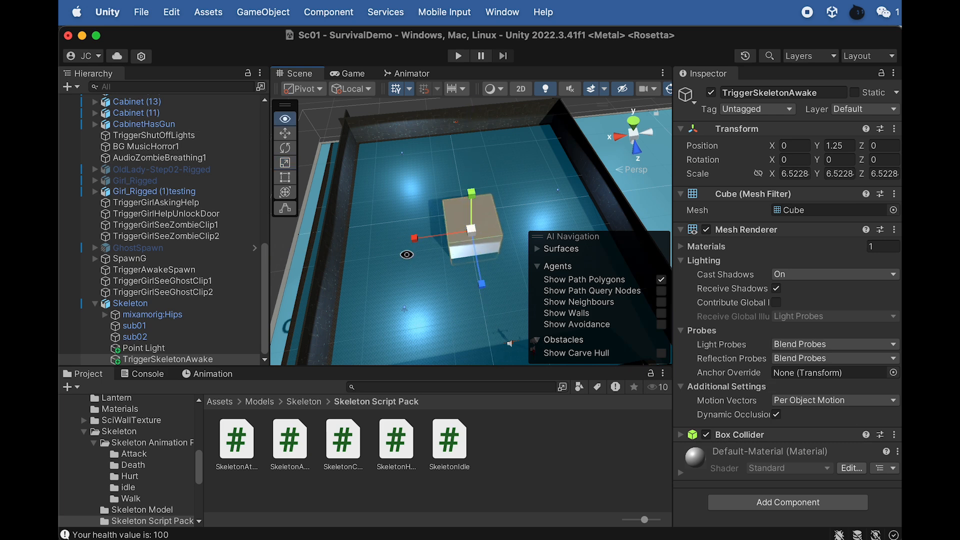
- Enlarge the TriggerSkeletonAwake cube to a scale of about 36.5 × 11.2 × 36.5 to span the room, and disable its Mesh Renderer
alt+drag(408, 257, 861, 258)
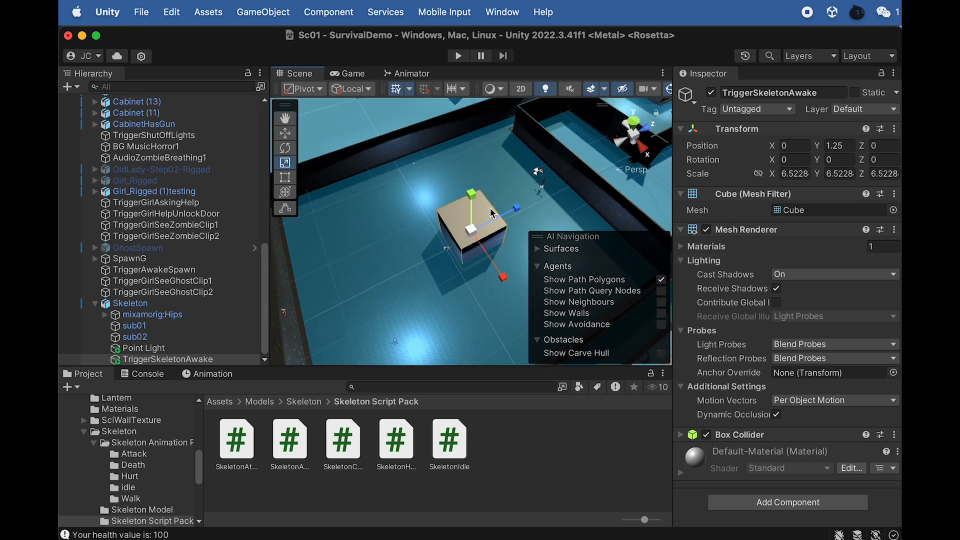
drag(472, 235, 722, 207)
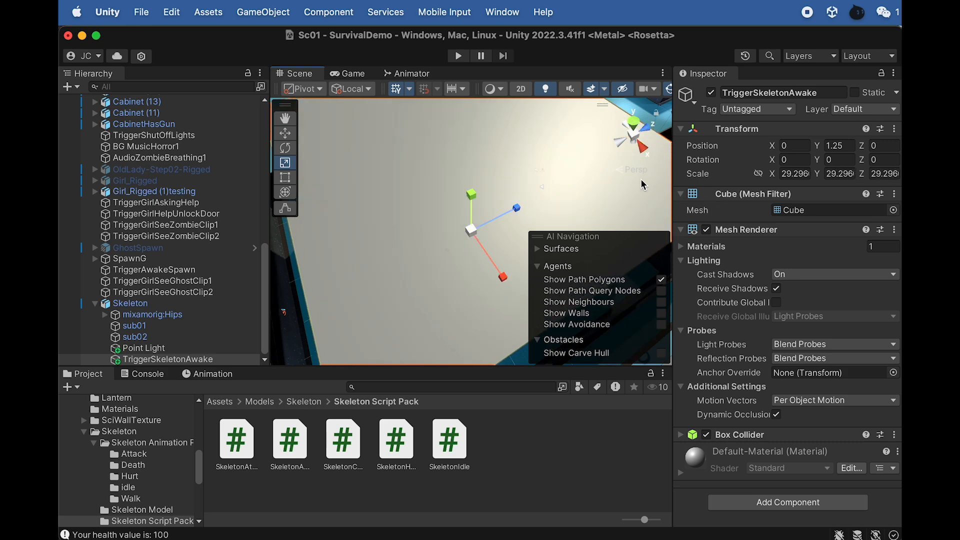
scroll(547, 187, down, 10)
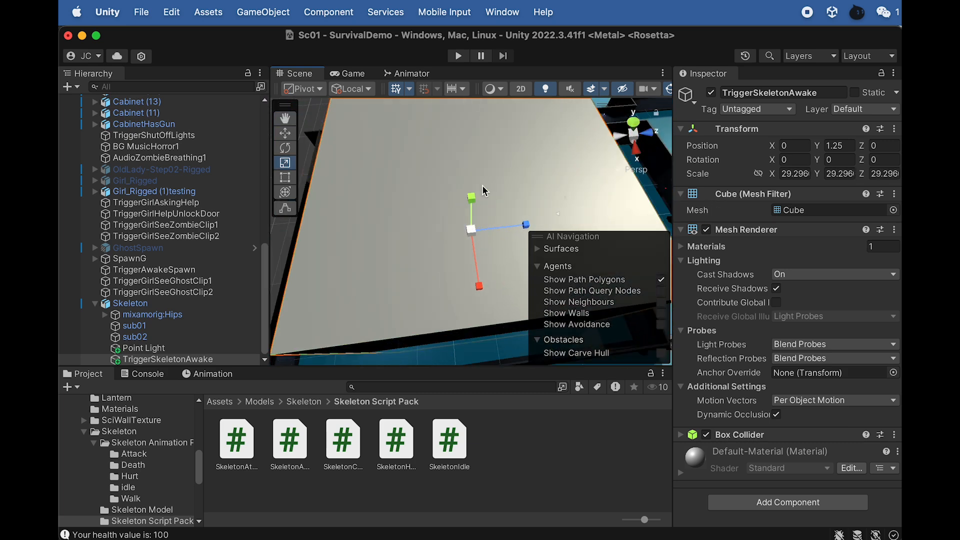
scroll(524, 159, up, 2)
drag(472, 230, 472, 179)
click(707, 230)
scroll(470, 205, up, 5)
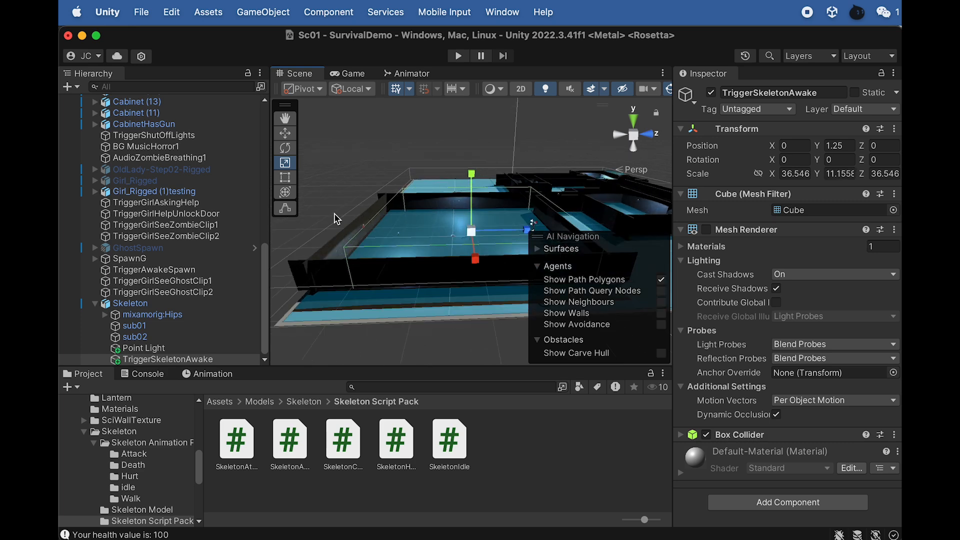
- Move the Skeleton with its trigger to about X 54.1, Z -21.8 to centre them in the large room
click(134, 304)
key(w)
alt+drag(482, 194, 511, 390)
drag(515, 224, 522, 224)
drag(476, 287, 479, 279)
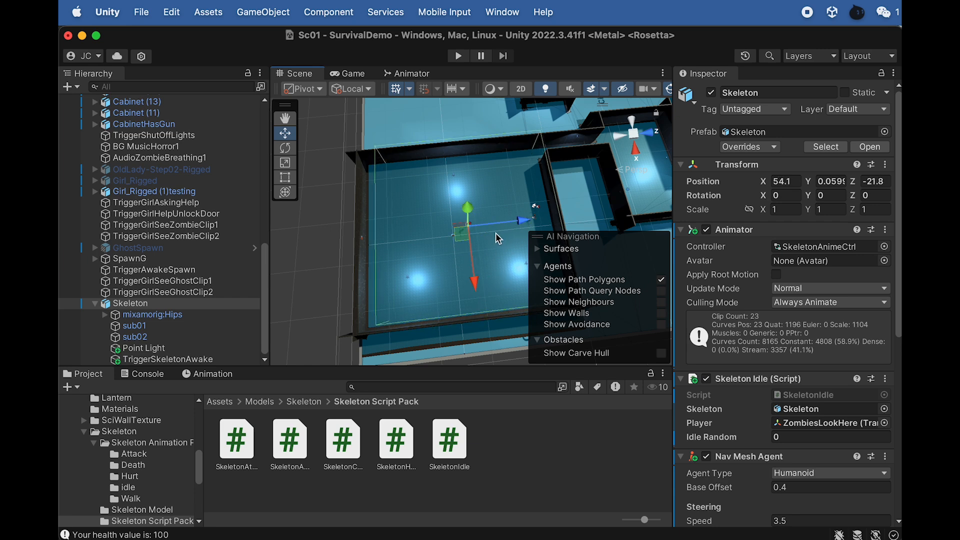
- Scale the TriggerSkeletonAwake volume up proportionally to about 39.1 × 11.9 × 39.1
click(168, 360)
key(r)
drag(468, 224, 535, 206)
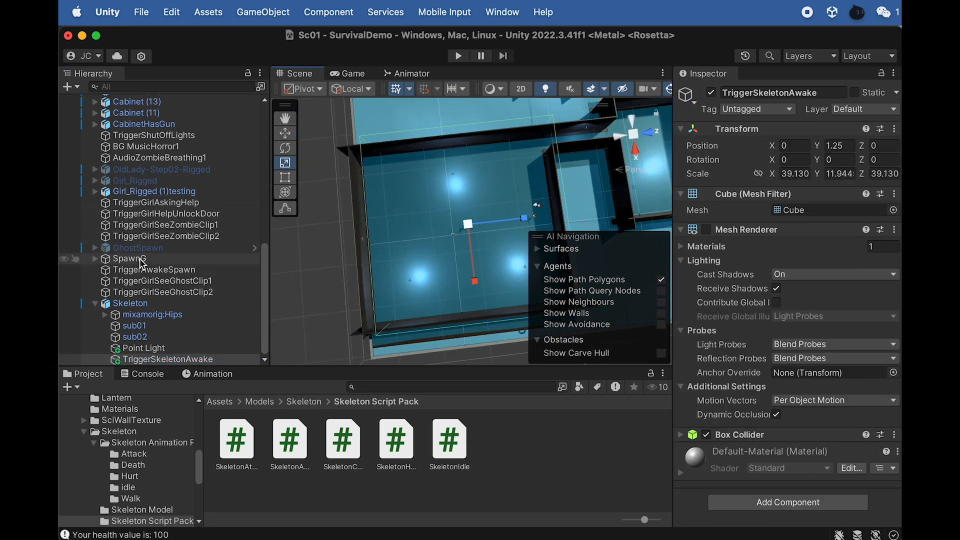
- Move the Girl_Rigged (1)testing character outside the trigger volume, near the opening at the corner of the skeleton's room
click(150, 191)
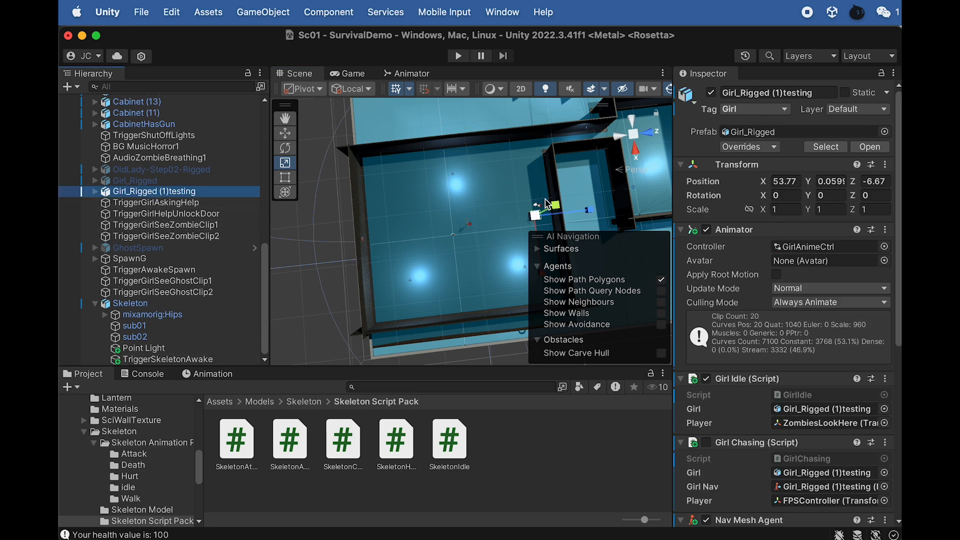
key(f)
key(w)
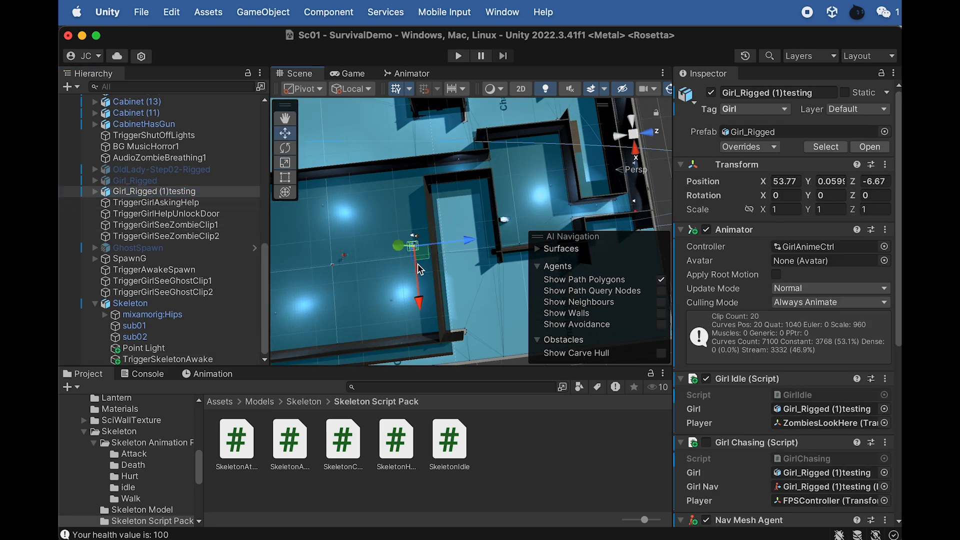
drag(470, 239, 498, 236)
drag(447, 300, 493, 165)
- Move the FPSController outside the trigger volume to about X 36.3, Z -0.1, near the room's corner opening
scroll(166, 176, up, 10)
click(149, 145)
drag(421, 298, 414, 230)
drag(459, 166, 494, 166)
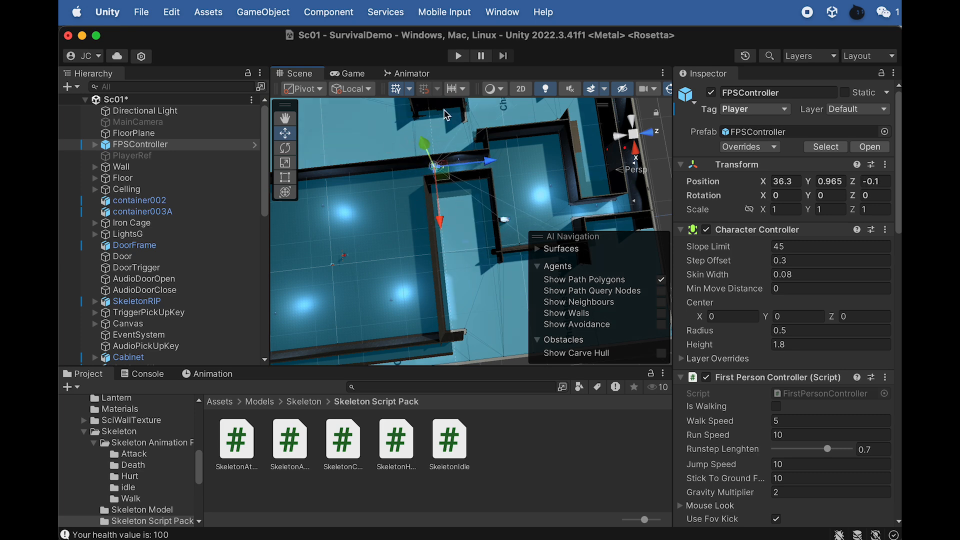
- Enable Is Trigger on the Box Collider of TriggerSkeletonAwake
scroll(158, 289, down, 10)
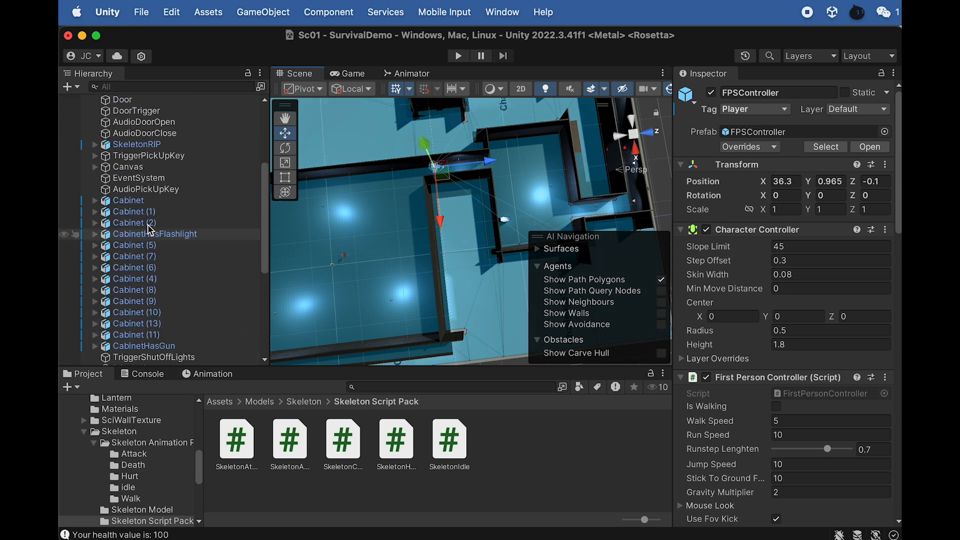
click(187, 359)
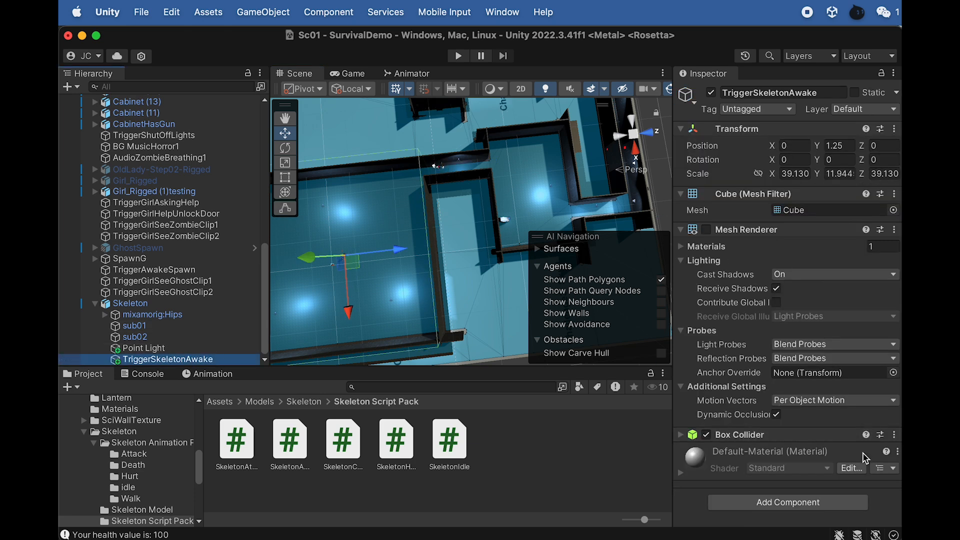
click(681, 438)
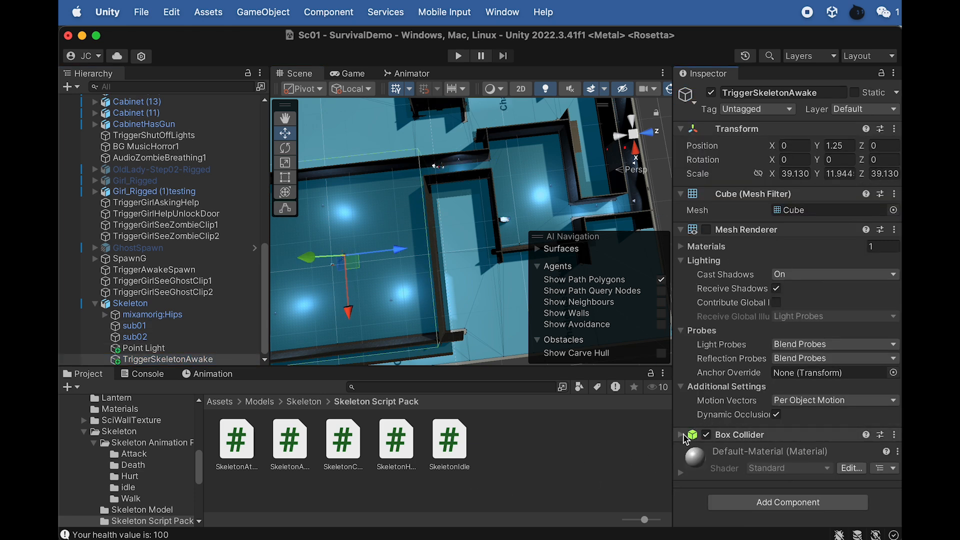
click(681, 435)
scroll(710, 375, down, 5)
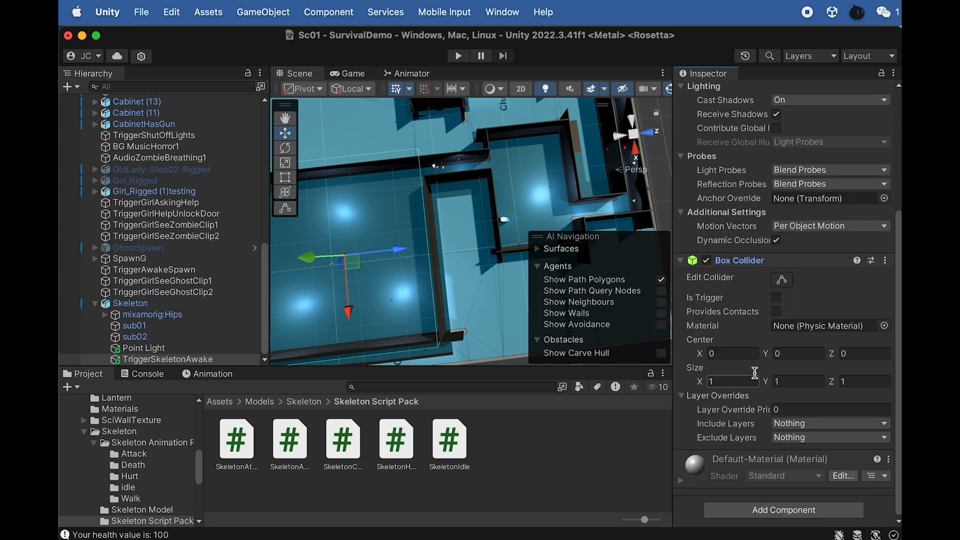
click(776, 297)
- Attach the SkeletonAwake script to TriggerSkeletonAwake and assign the Skeleton object as its Skeleton reference
click(185, 359)
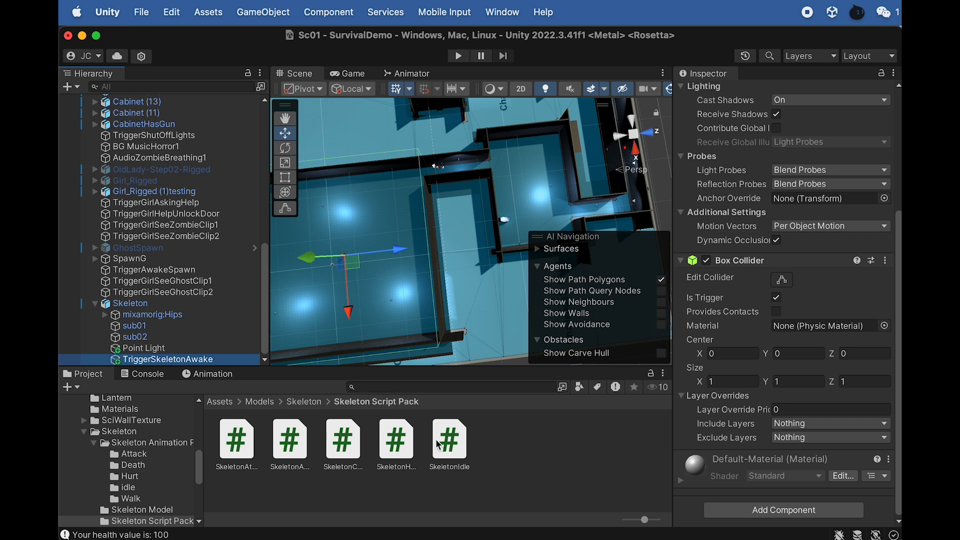
click(290, 447)
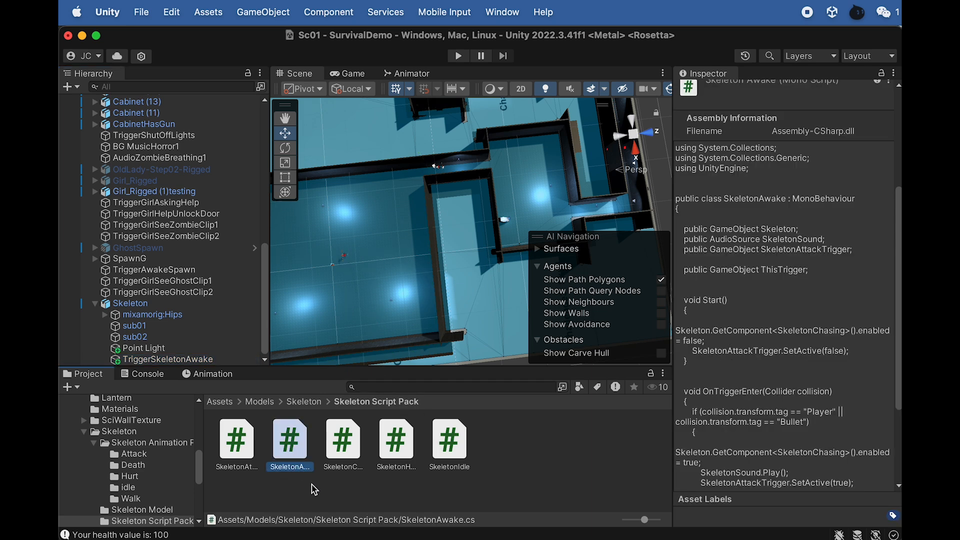
drag(221, 375, 181, 360)
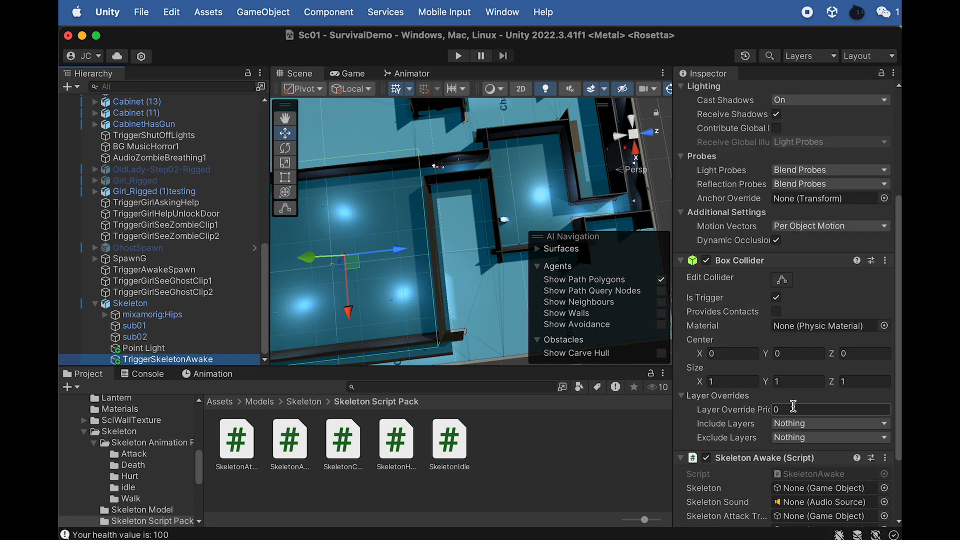
scroll(796, 405, down, 4)
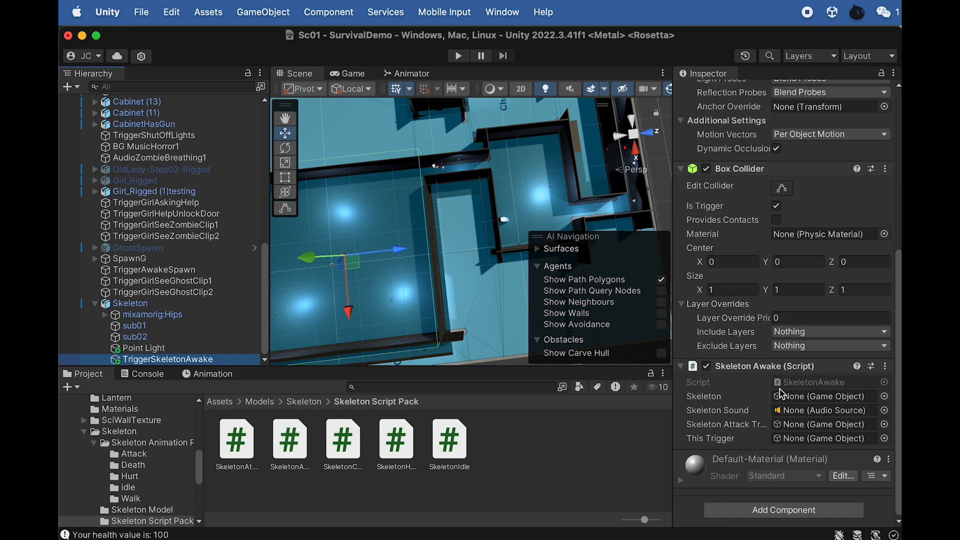
drag(129, 303, 815, 400)
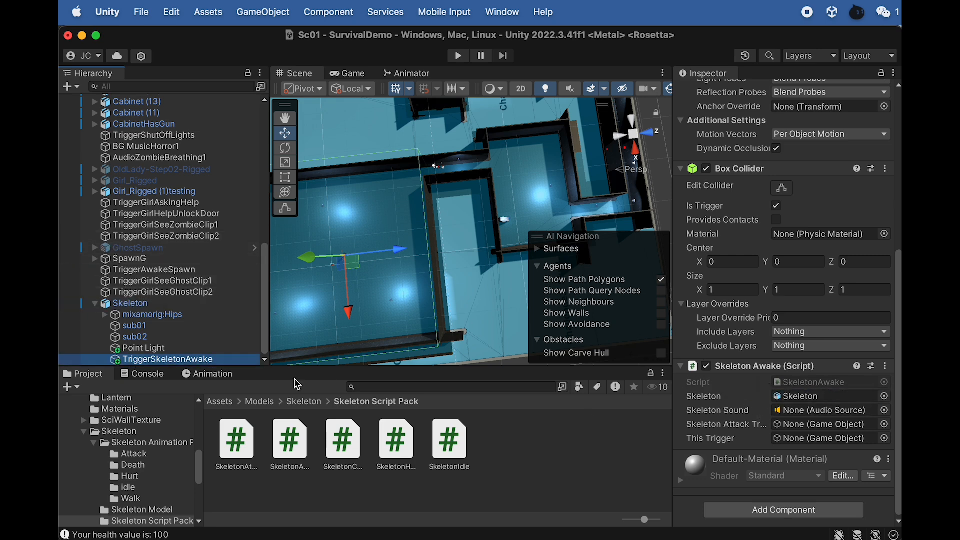
- Create an empty child object under Skeleton and name it SkeletonSound
right_click(142, 305)
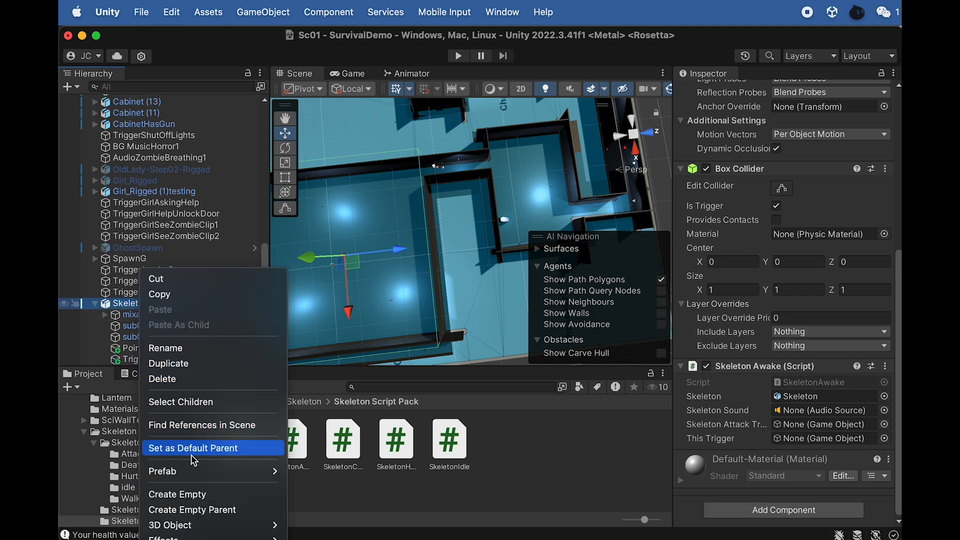
click(201, 494)
text(SkeletonSound)
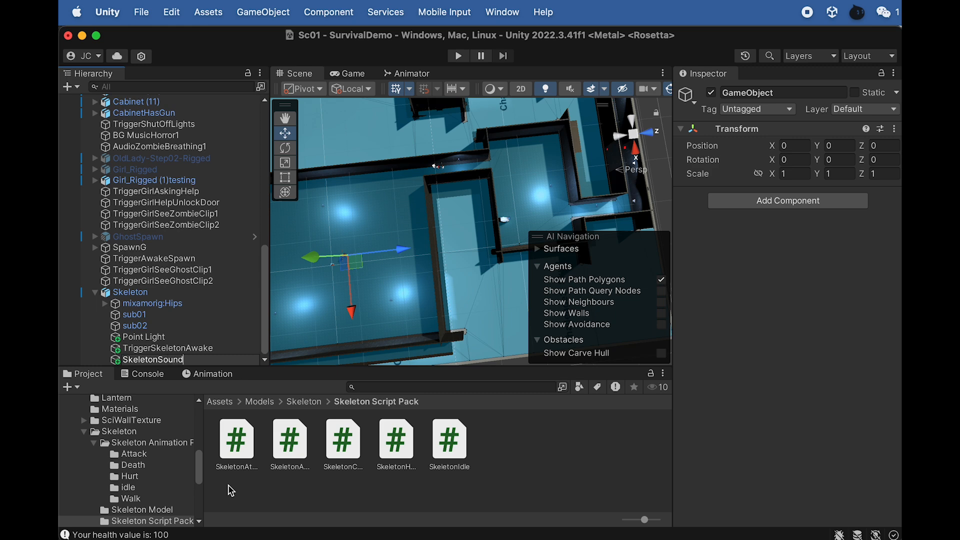
key(Return)
key(Return)
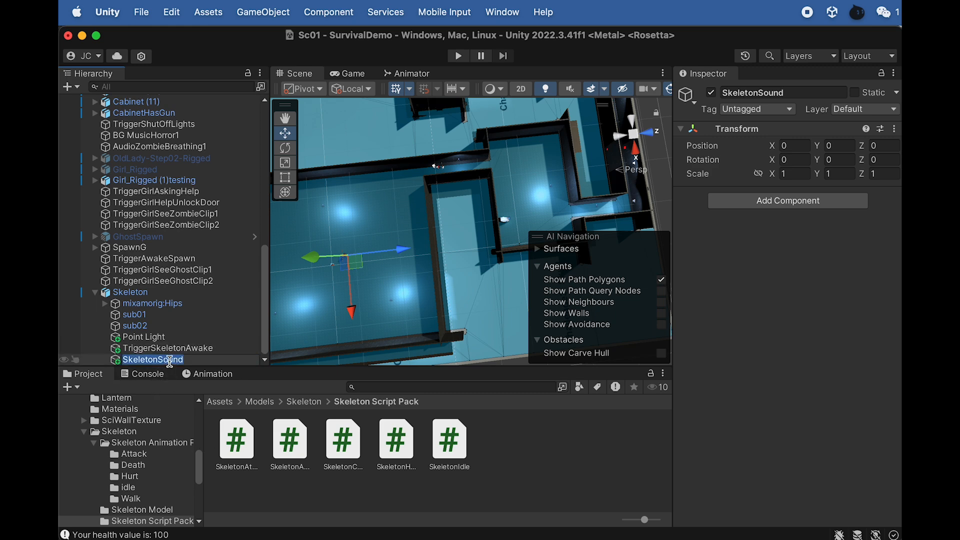
key(Return)
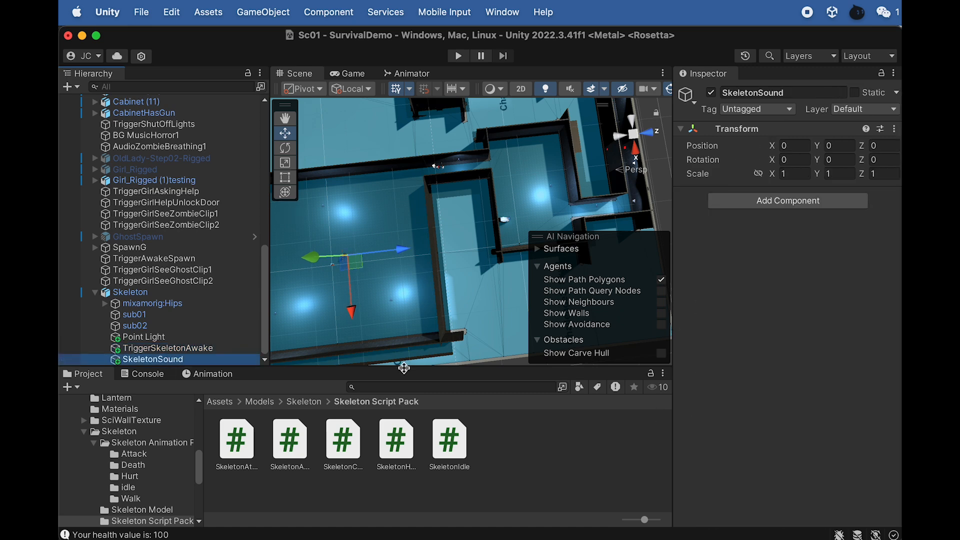
- Switch to Finder and import the Skeleton SoundFX folder from the lecture project files into Assets/Models/Skeleton in Unity
click(293, 403)
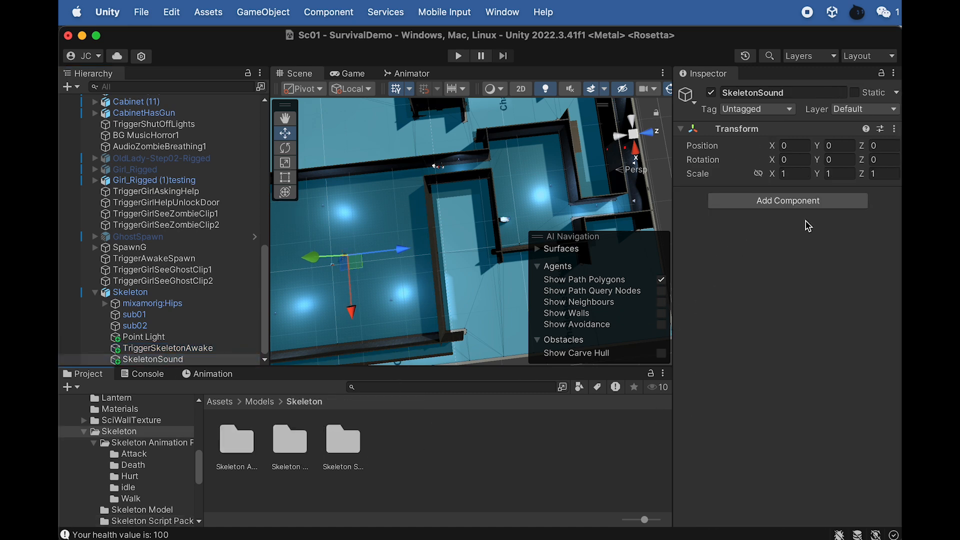
click(912, 235)
click(807, 243)
key(super+Tab)
key(super+Tab)
click(190, 397)
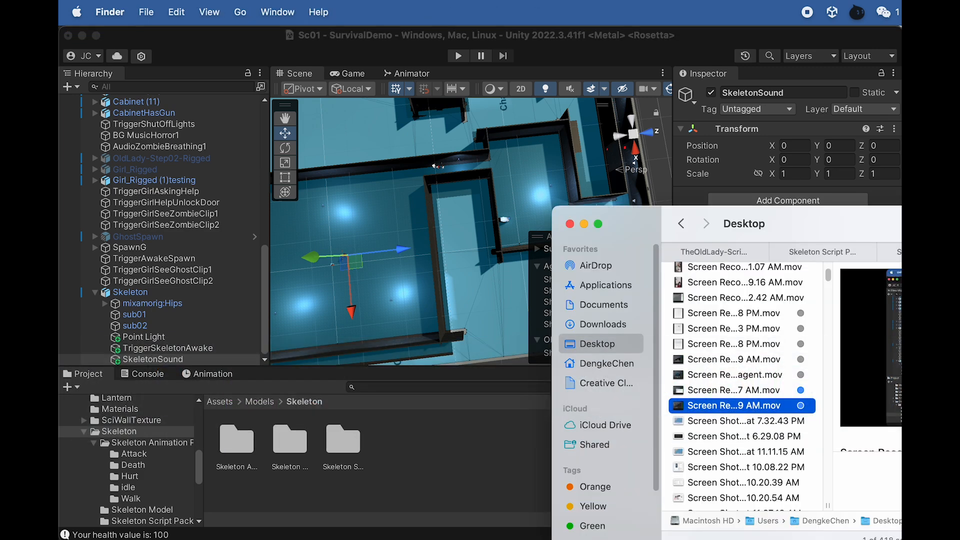
click(834, 255)
drag(906, 218, 736, 212)
key(Up)
key(Up)
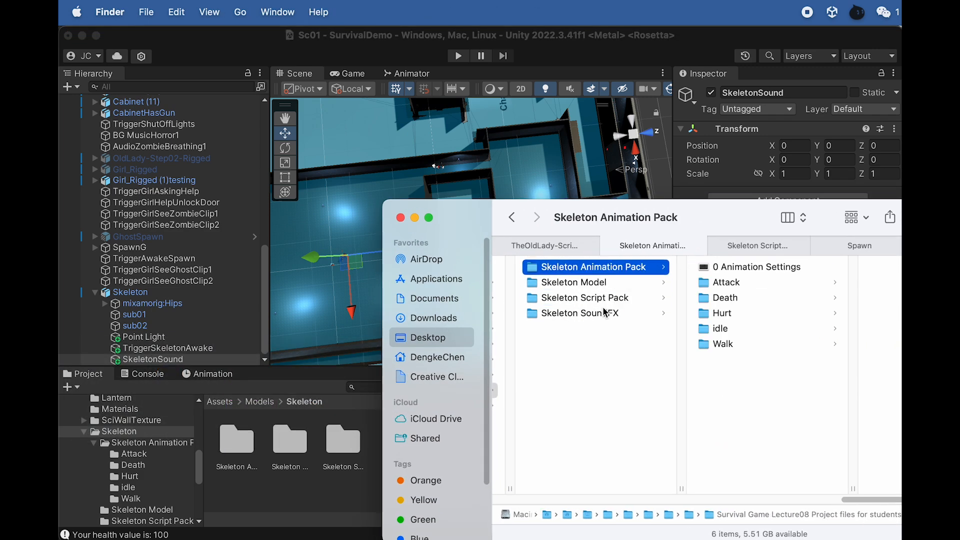
click(614, 316)
key(shift+Up)
click(615, 315)
drag(635, 226, 763, 259)
drag(728, 346, 442, 457)
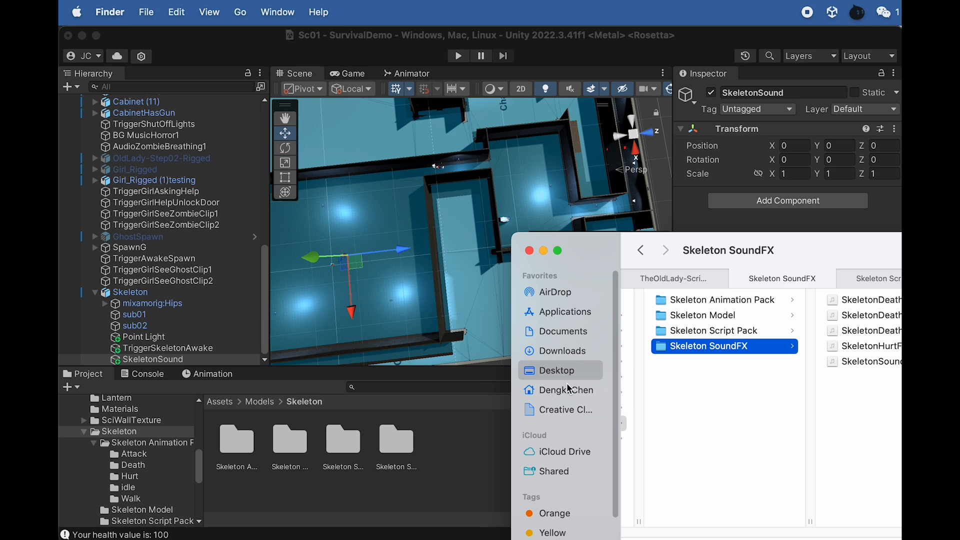
click(423, 471)
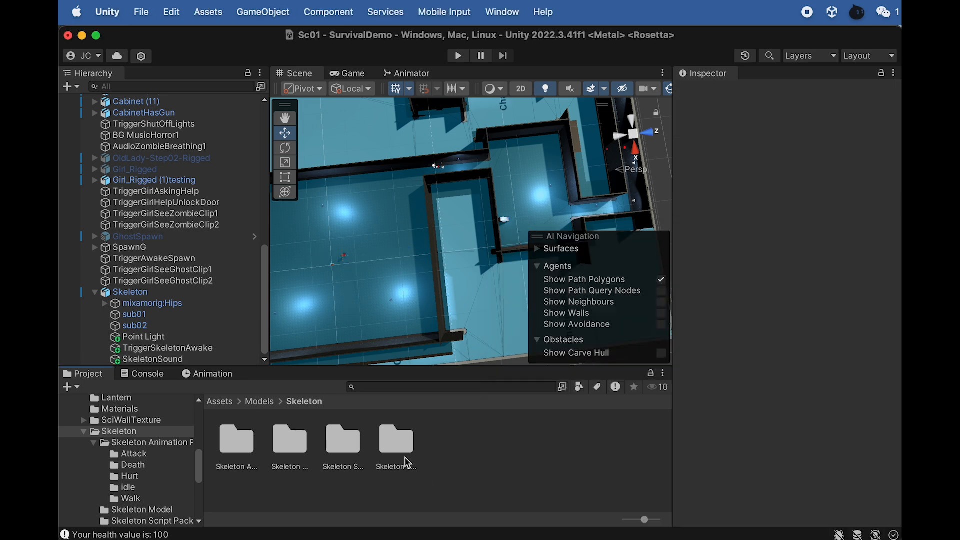
- Open the imported Skeleton SoundFX folder and add the SkeletonSoundFX clip to the SkeletonSound object as an audio source
click(289, 450)
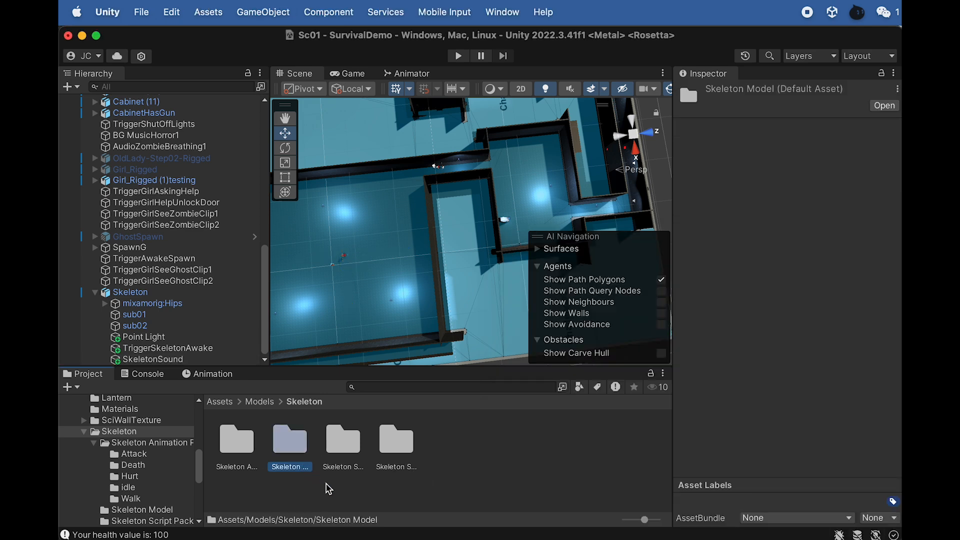
click(343, 454)
click(399, 458)
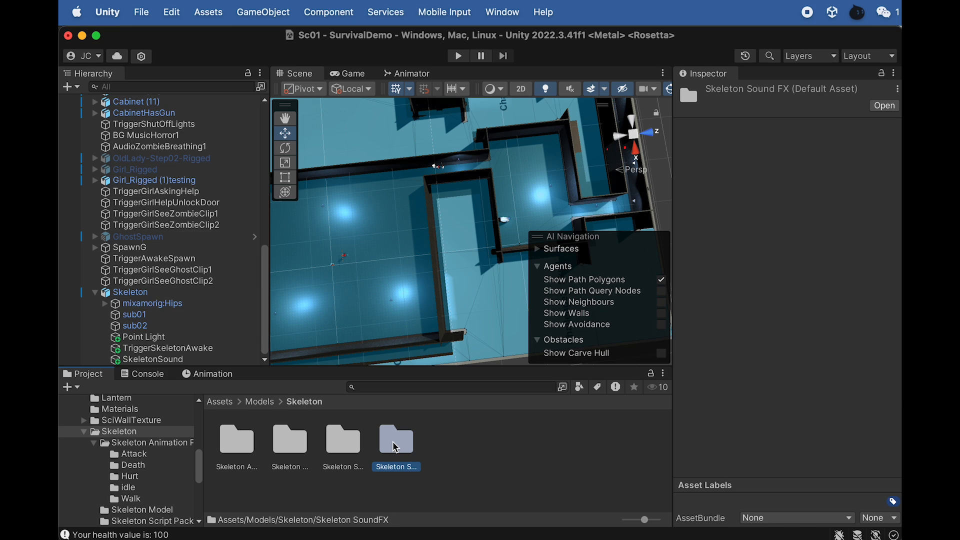
double_click(396, 446)
click(397, 441)
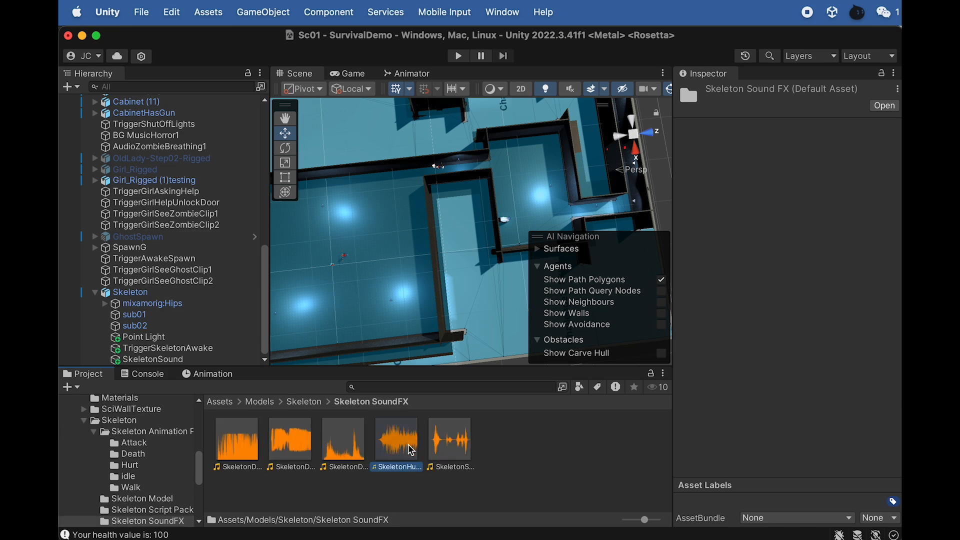
click(461, 449)
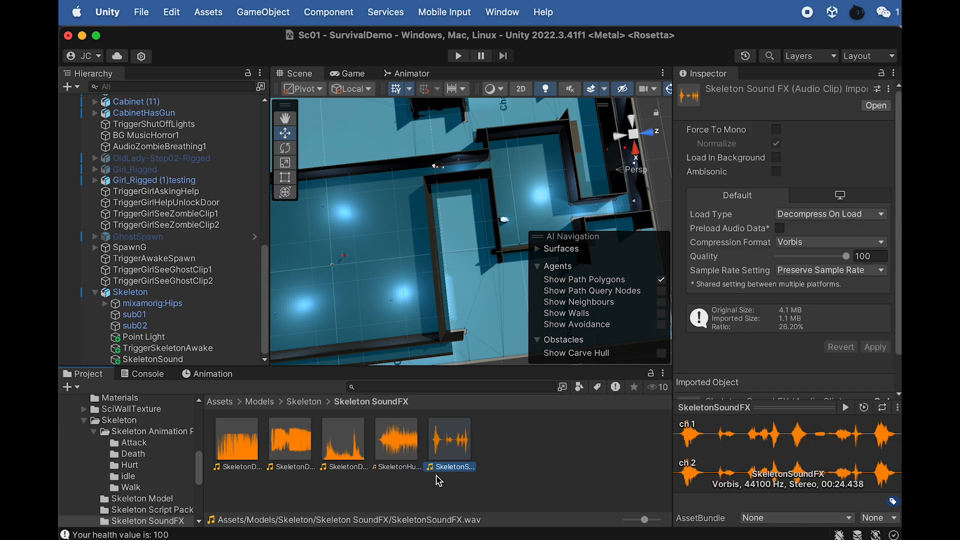
drag(452, 446, 165, 360)
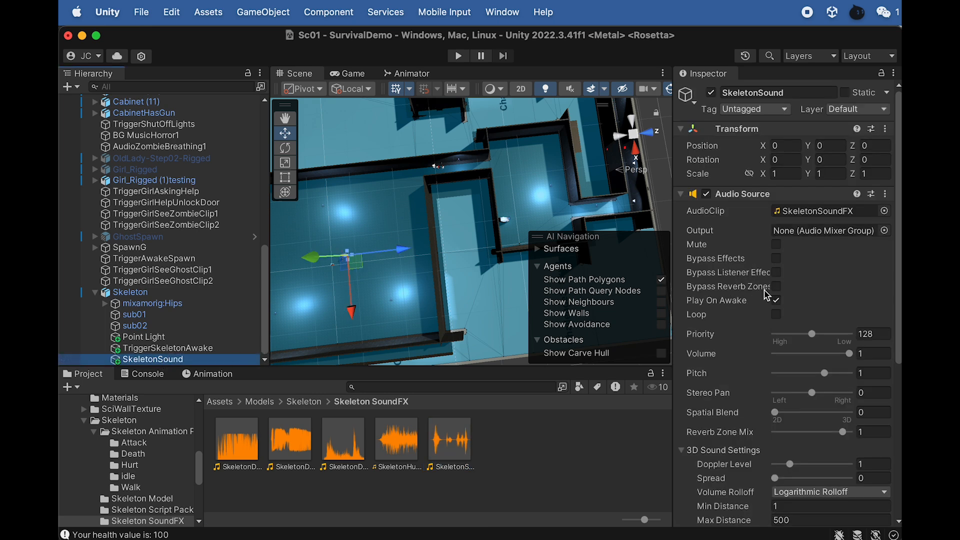
- Disable Play On Awake, enable Loop and set Spatial Blend to 1 (3D) on SkeletonSound's Audio Source
click(776, 301)
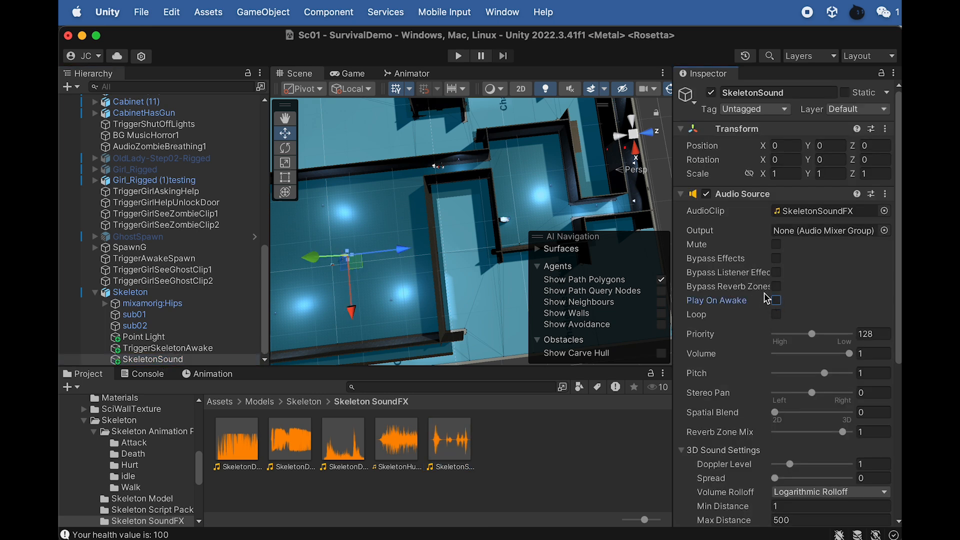
click(777, 315)
drag(776, 414, 873, 418)
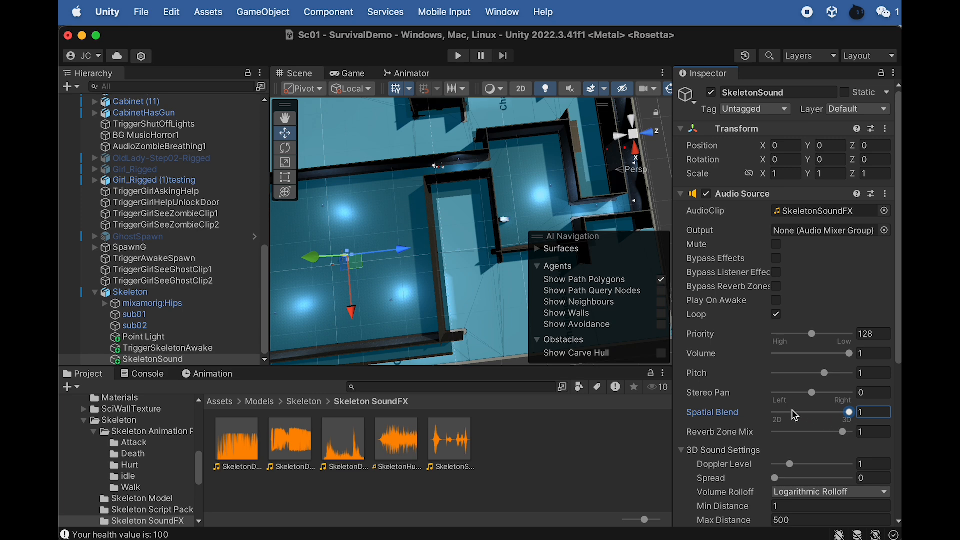
scroll(796, 417, down, 4)
scroll(790, 376, up, 1)
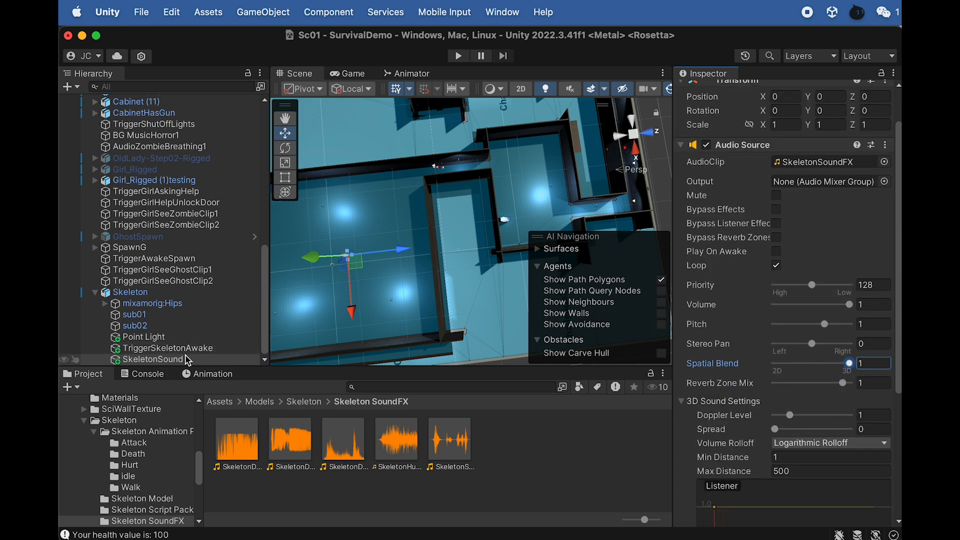
- Assign the SkeletonSound object as the Skeleton Sound reference of TriggerSkeletonAwake's Skeleton Awake script
click(171, 348)
scroll(781, 410, down, 10)
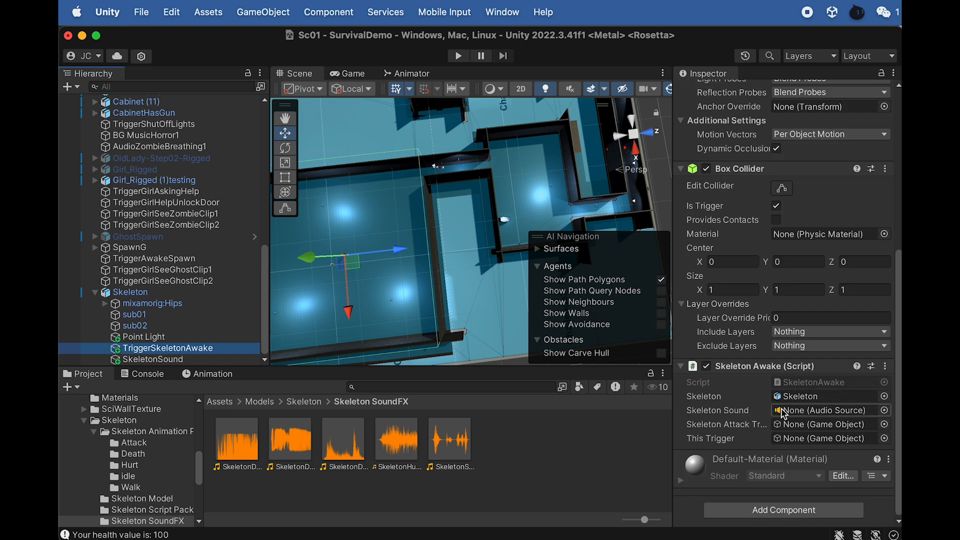
drag(153, 359, 793, 411)
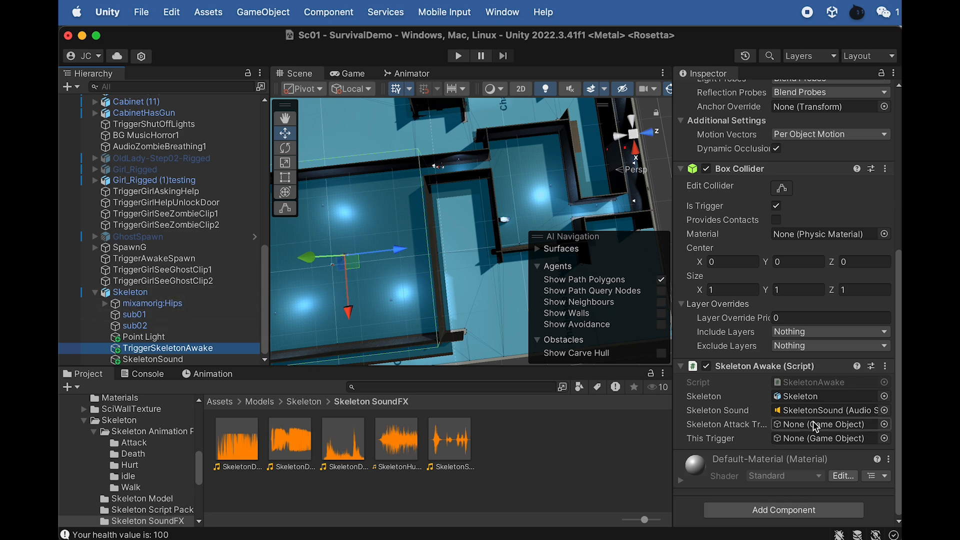
- Create a cube as a child of Skeleton and name it TriggerSkeletonAttack
click(131, 295)
right_click(131, 296)
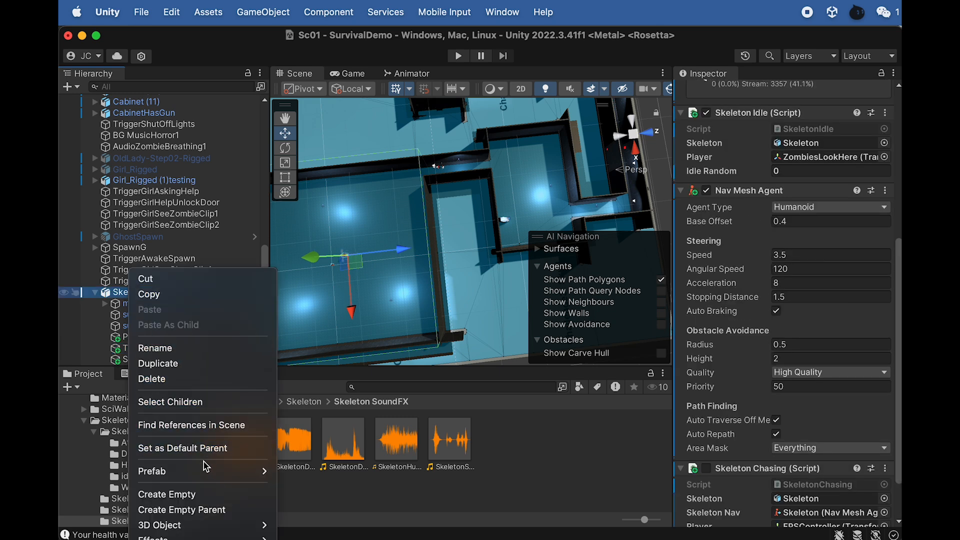
mouse_move(236, 534)
click(310, 524)
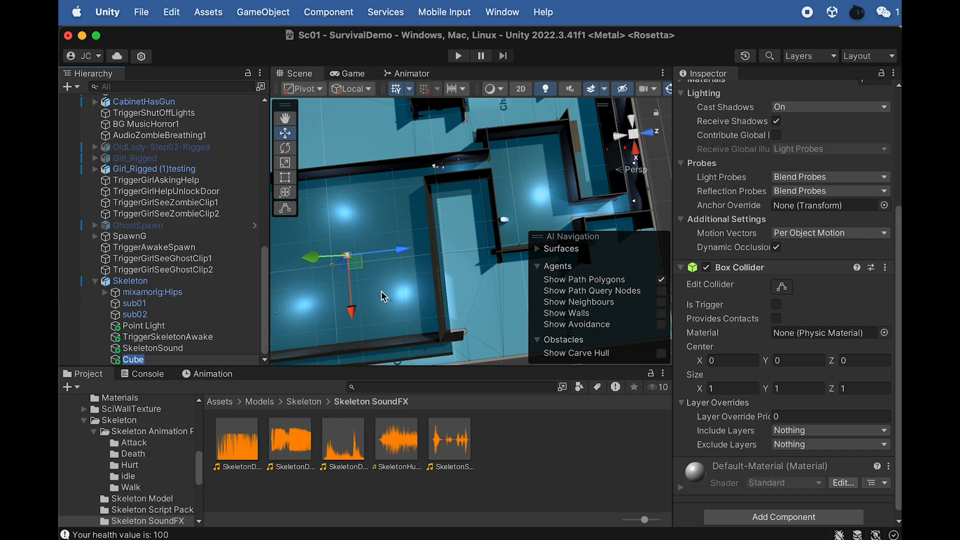
text(Tr)
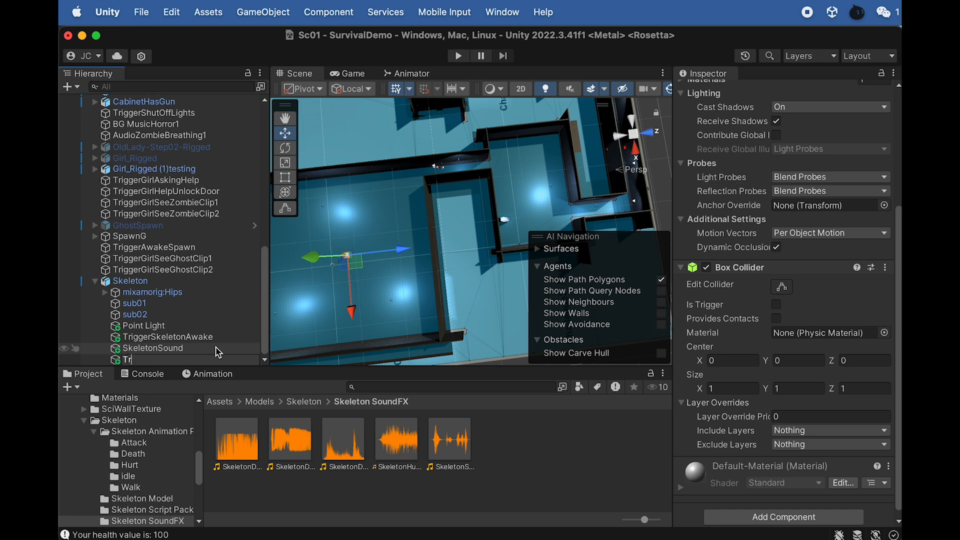
text(iggerSkeletonAttack)
key(Return)
- Scale the TriggerSkeletonAttack cube up proportionally around the skeleton to about 2.67 on each axis
key(f)
alt+drag(358, 277, 372, 161)
scroll(376, 156, down, 8)
key(r)
drag(471, 231, 588, 270)
scroll(724, 226, up, 5)
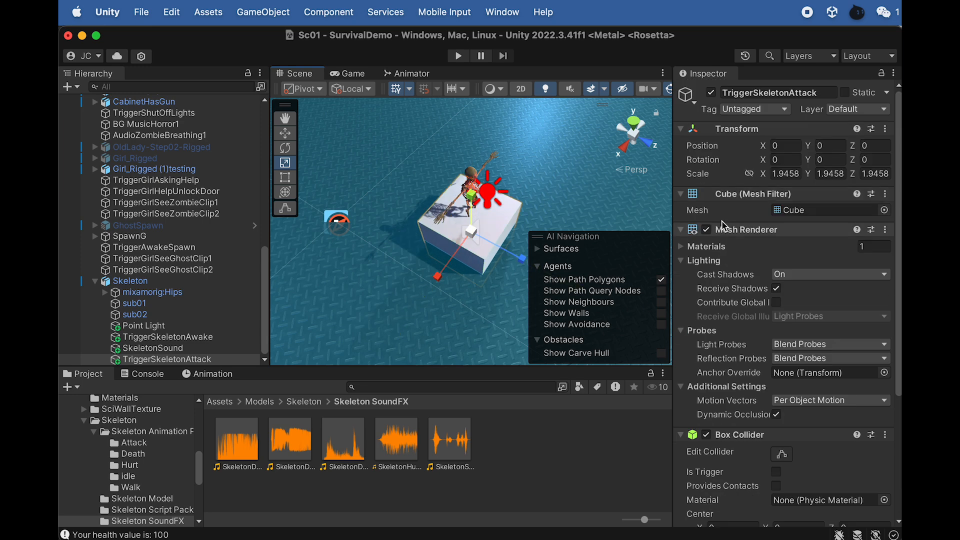
scroll(724, 226, down, 5)
drag(471, 236, 535, 248)
scroll(710, 235, up, 5)
- Set the TriggerSkeletonAttack cube's scale to exactly 3 on the X, Y and Z axes
click(787, 174)
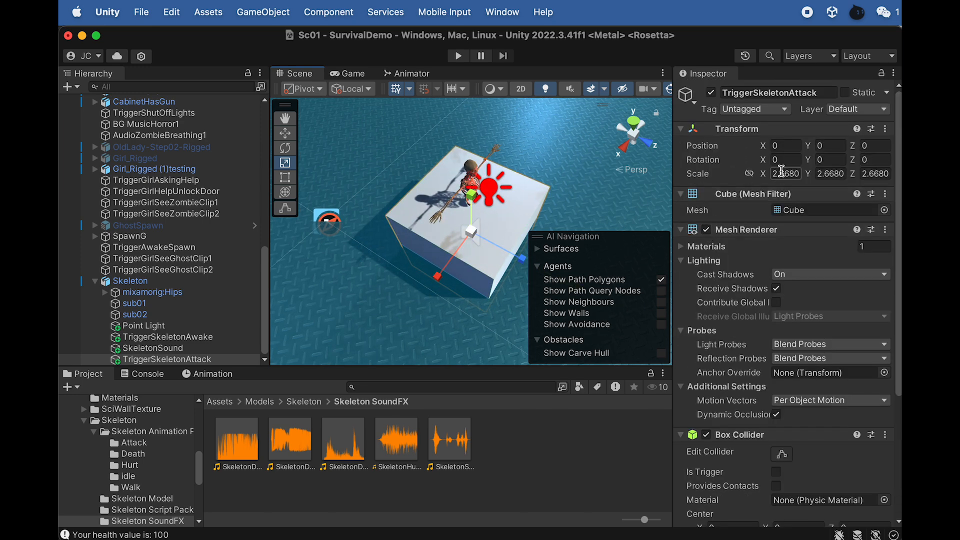
text(3)
key(Tab)
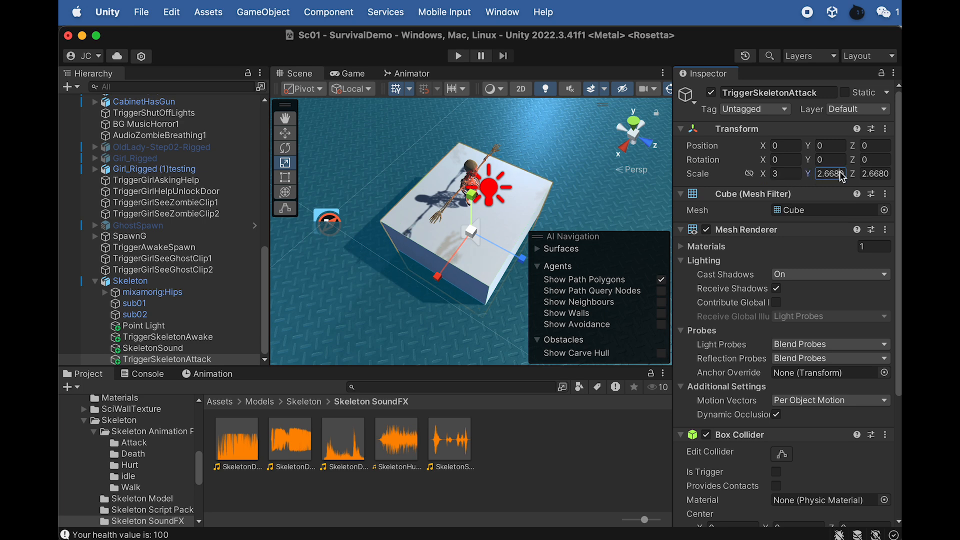
text(3)
key(Tab)
text(3)
click(171, 352)
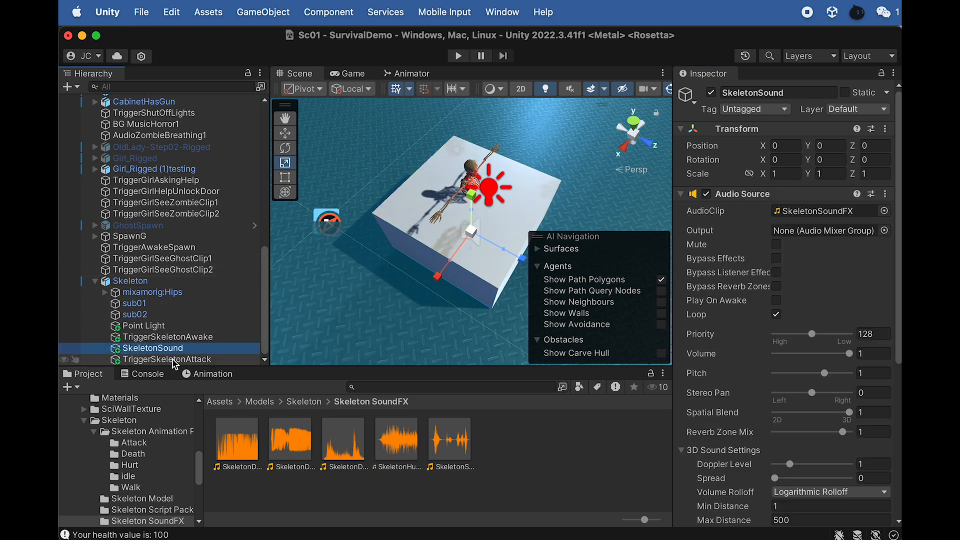
- Move the TriggerSkeletonAttack cube up to about Y 1.33 and forward to about Z 0.69 relative to the skeleton
click(174, 359)
key(w)
drag(521, 257, 501, 149)
alt+drag(501, 149, 502, 121)
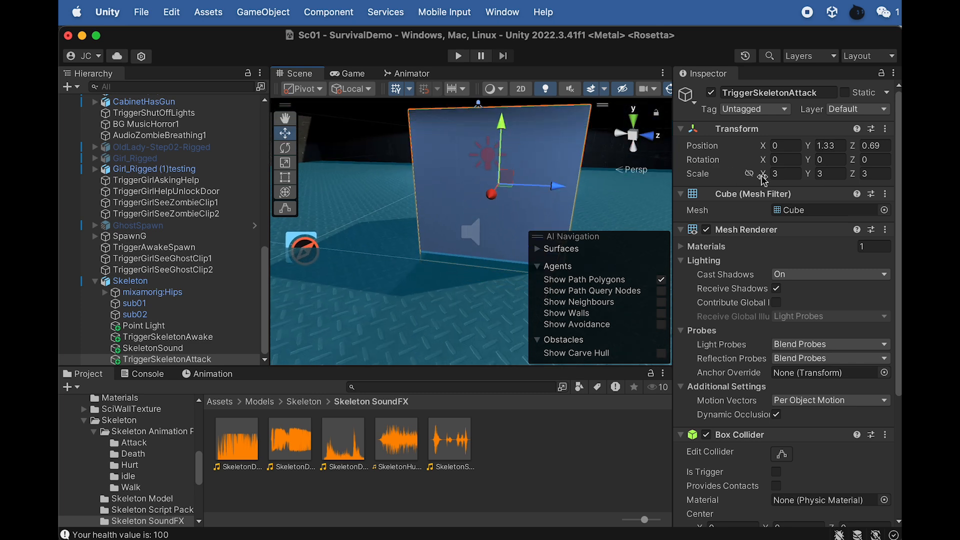
- Make TriggerSkeletonAttack's Box Collider a trigger and turn off its Mesh Renderer
scroll(723, 398, down, 5)
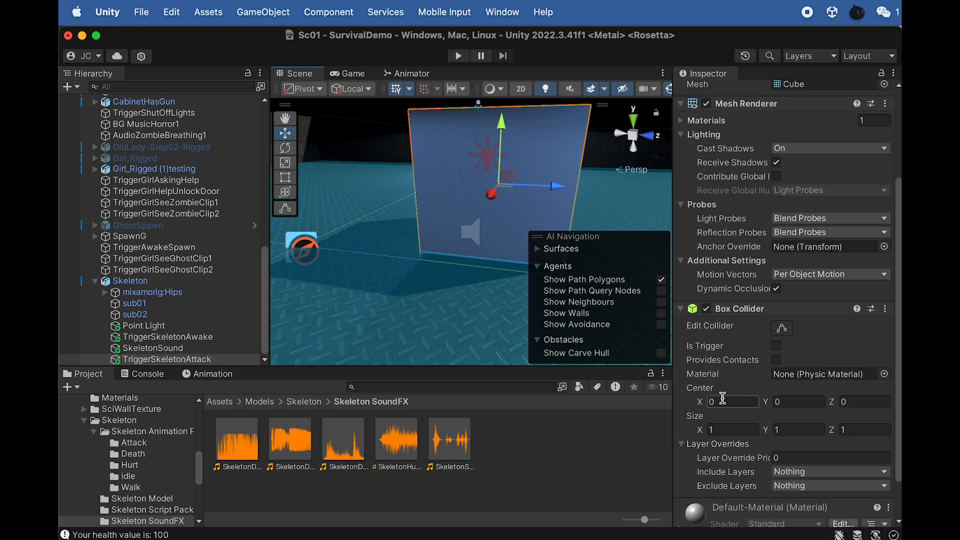
click(776, 347)
scroll(728, 265, up, 3)
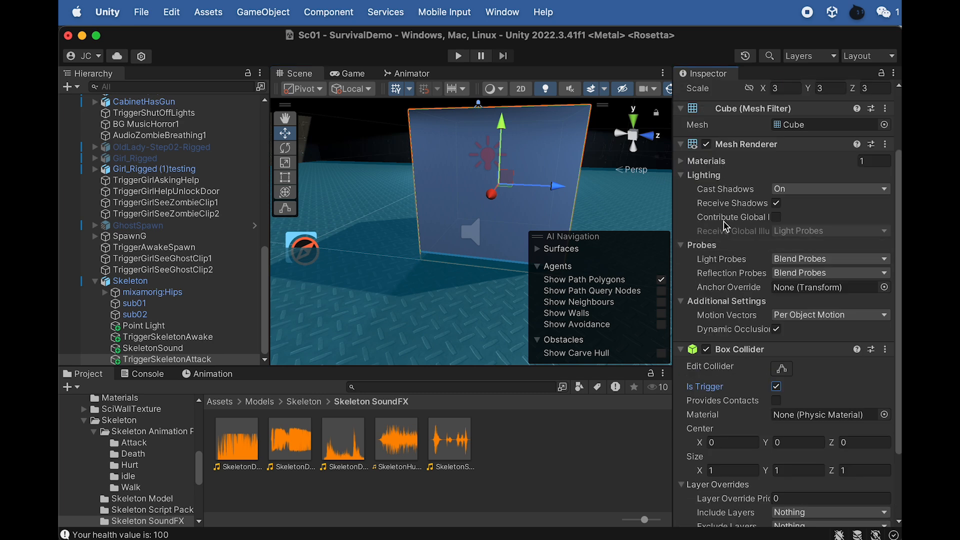
click(706, 145)
scroll(730, 337, down, 6)
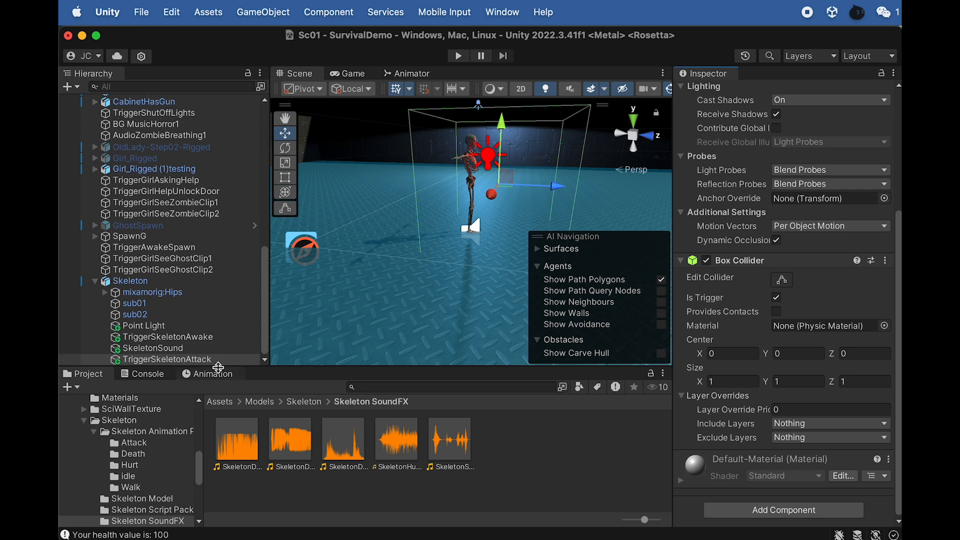
alt+drag(458, 192, 568, 198)
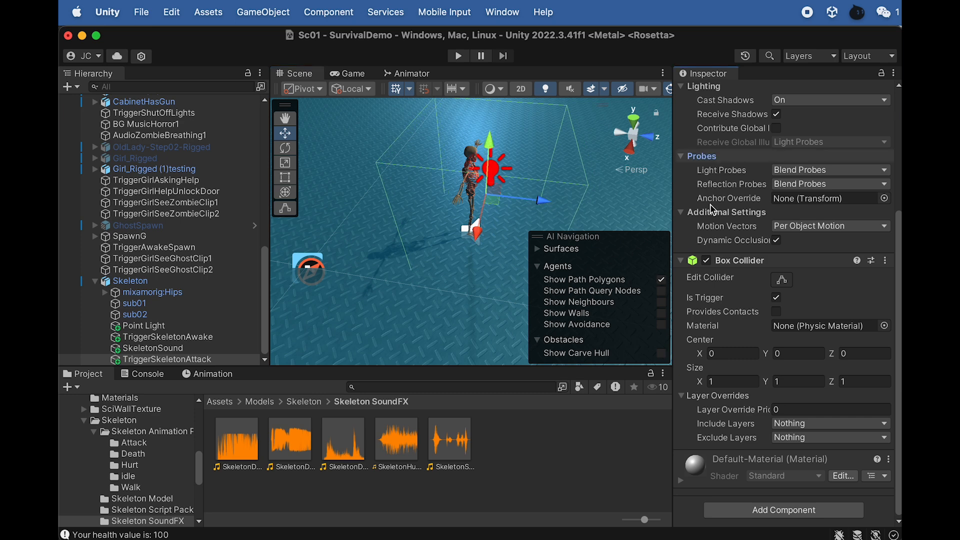
- In TriggerSkeletonAwake's Skeleton Awake script, assign TriggerSkeletonAttack as the Skeleton Attack Trigger and TriggerSkeletonAwake as This Trigger
click(205, 350)
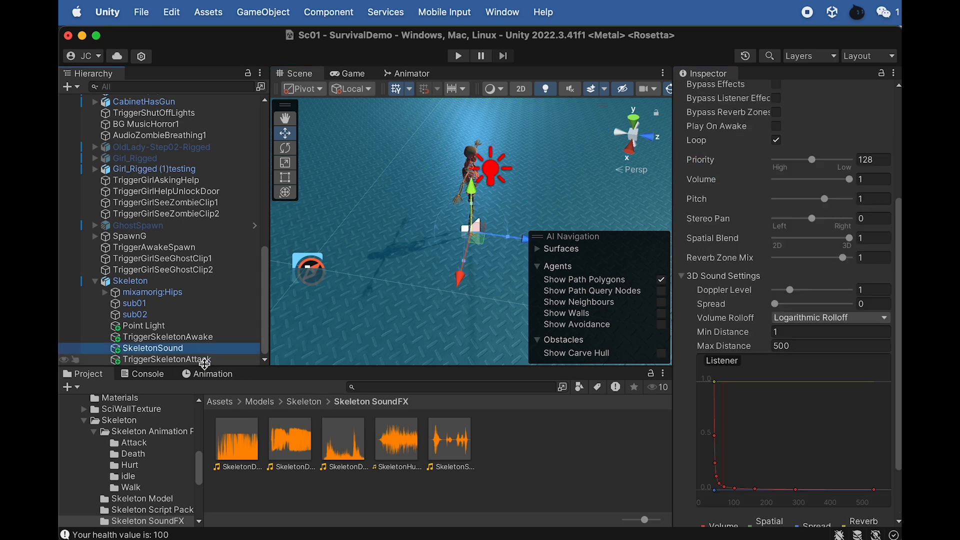
click(200, 359)
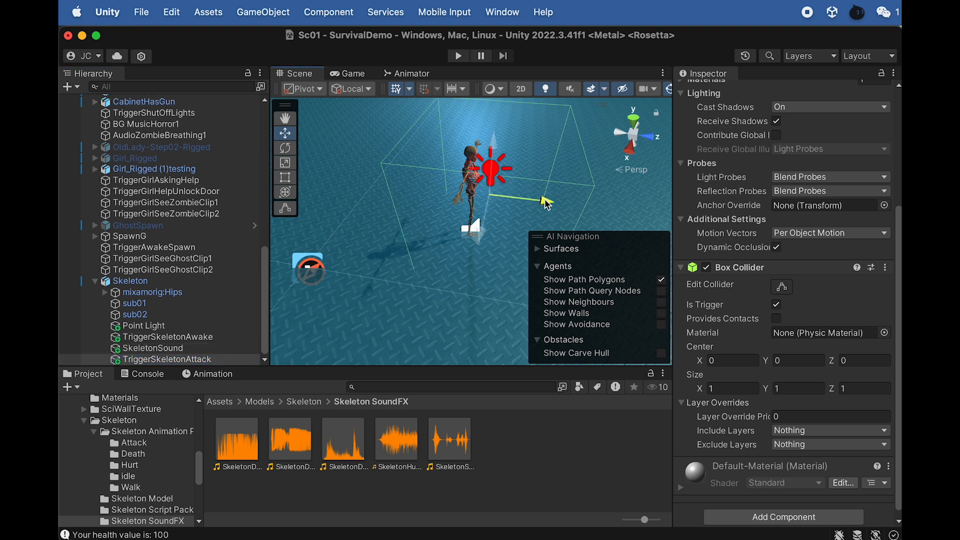
click(225, 338)
scroll(751, 525, down, 5)
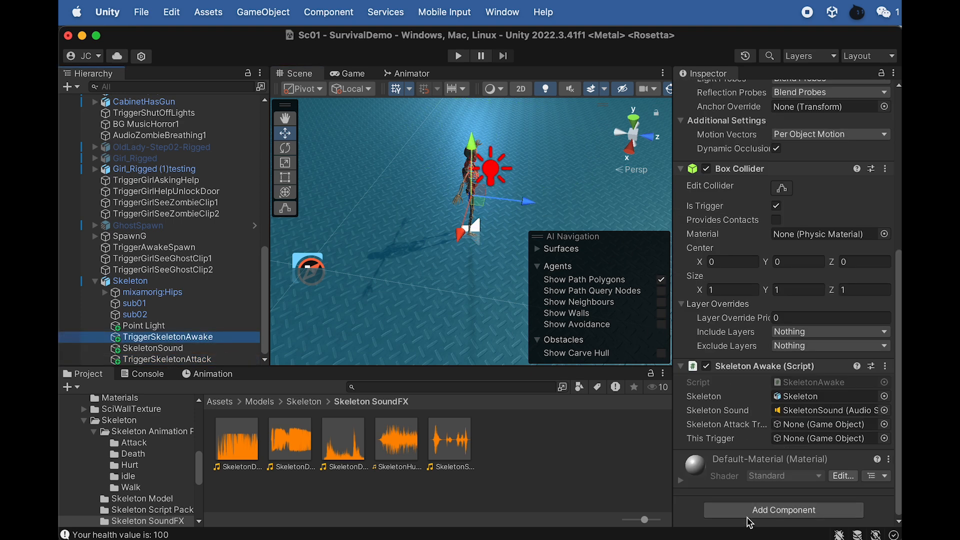
drag(200, 360, 793, 435)
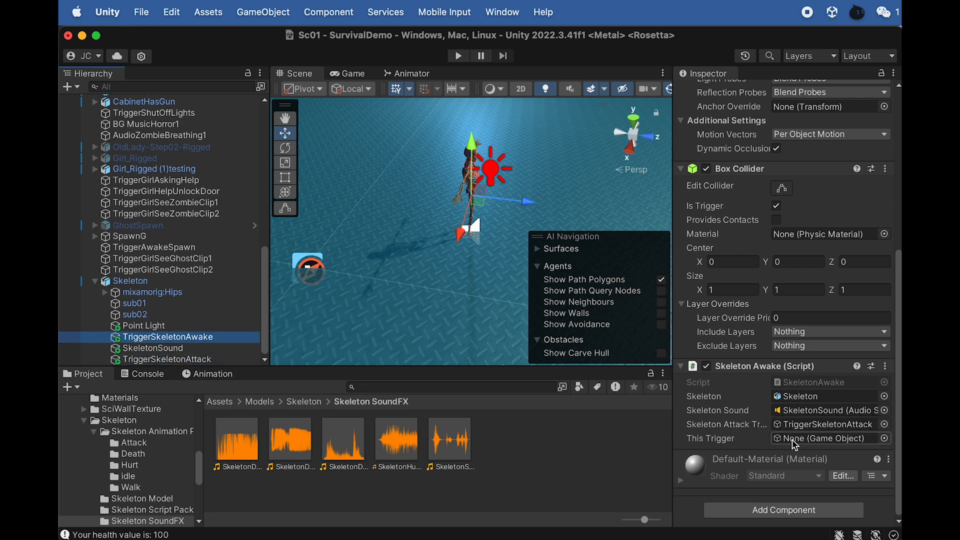
drag(172, 340, 800, 439)
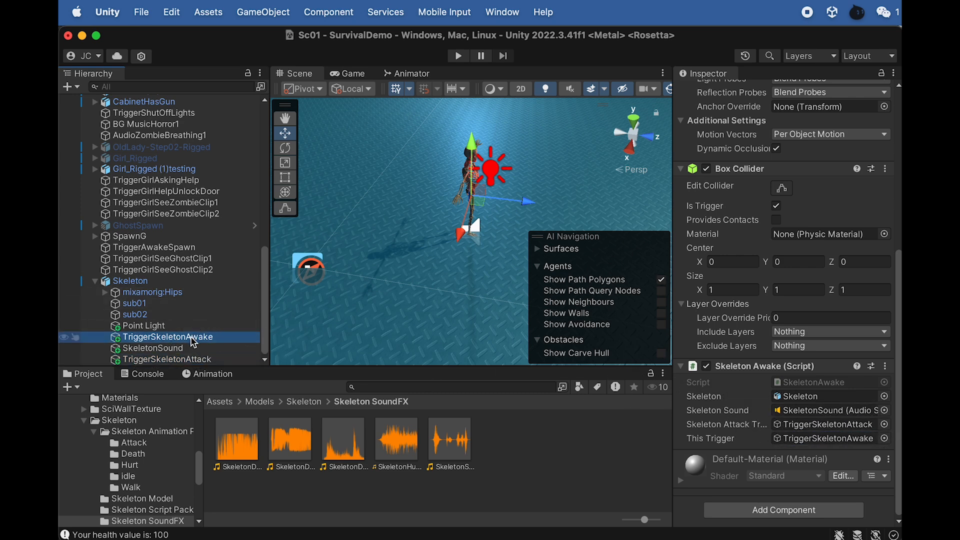
- Open the SkeletonAwake script in Dreamweaver, review its Start and OnTriggerEnter functions, and return to Unity
click(795, 382)
double_click(304, 442)
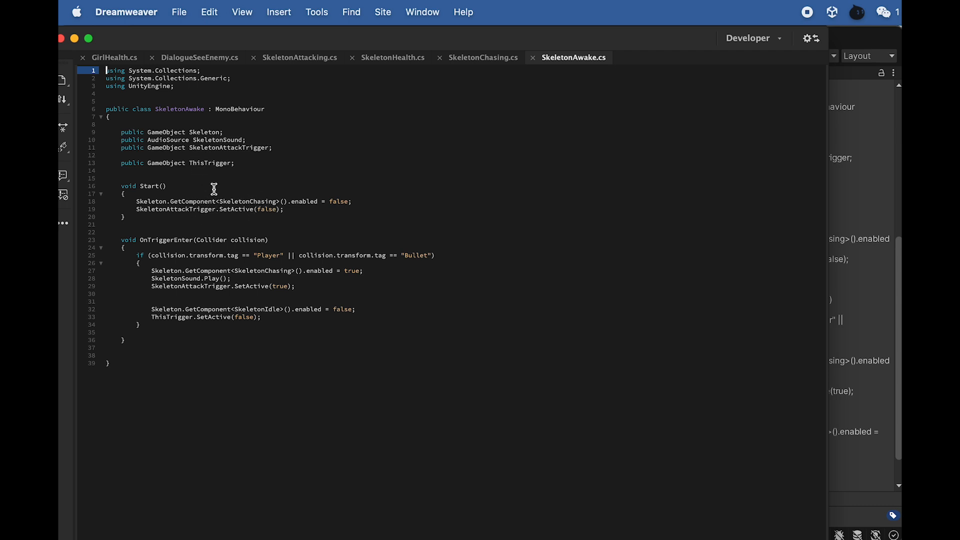
drag(292, 201, 223, 202)
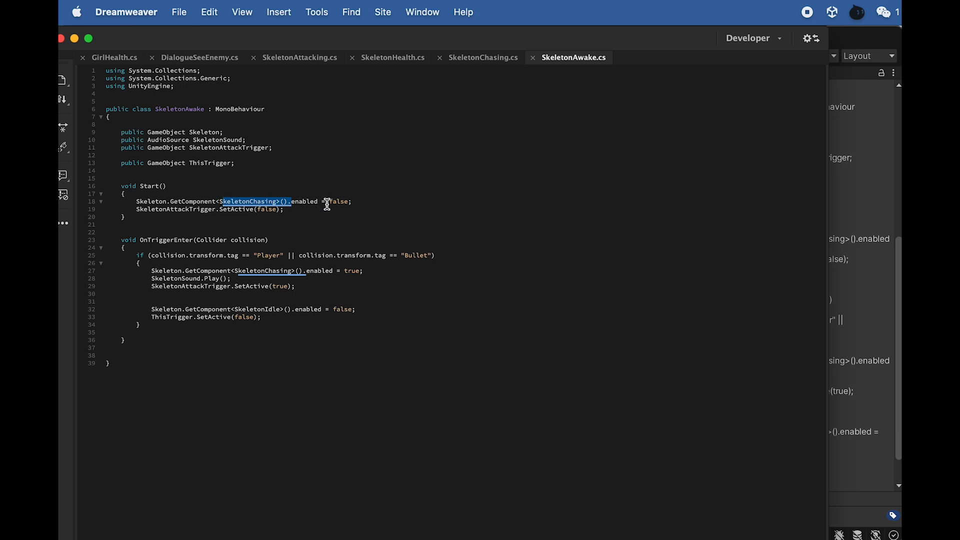
drag(296, 210, 181, 214)
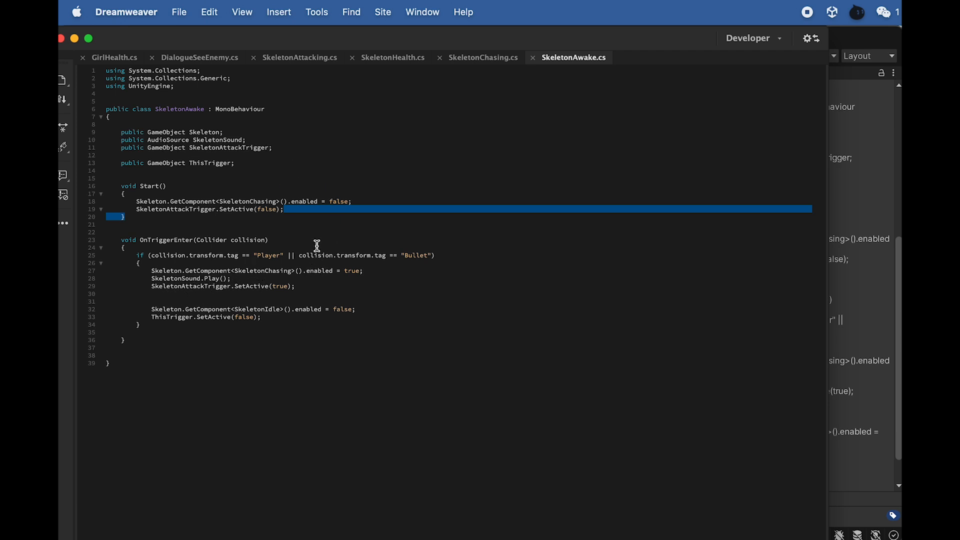
drag(167, 323, 160, 320)
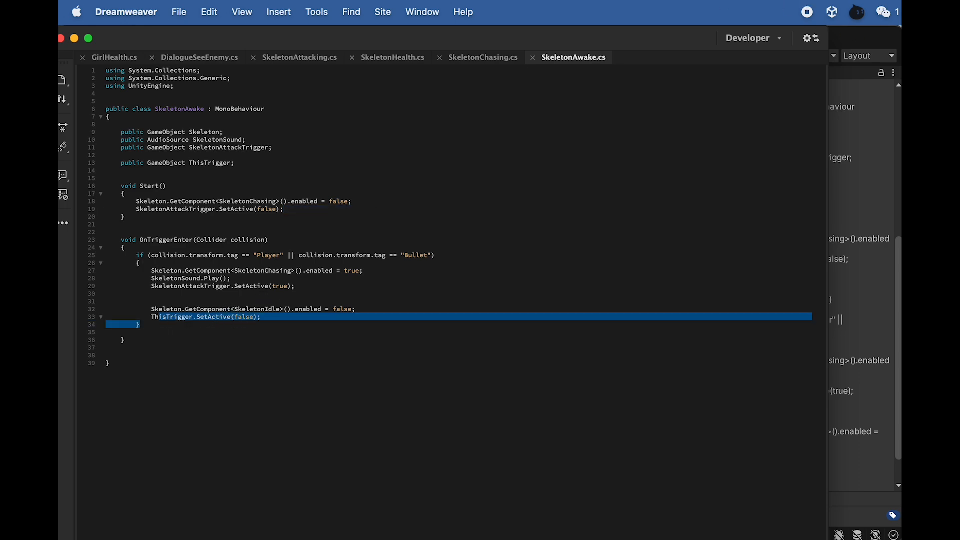
click(856, 50)
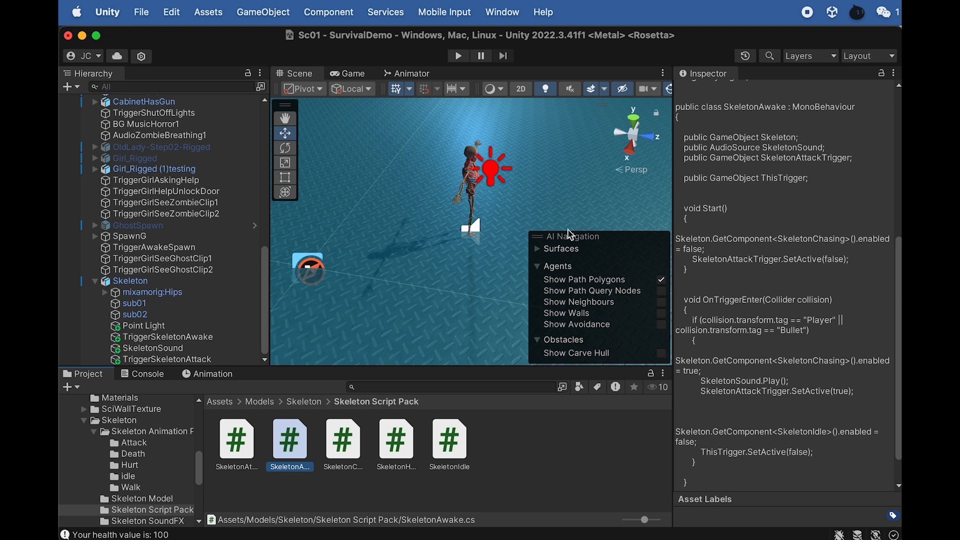
- Switch the Skeleton's Skeleton Idle script off and back on while checking it against its Skeleton Chasing script
click(190, 338)
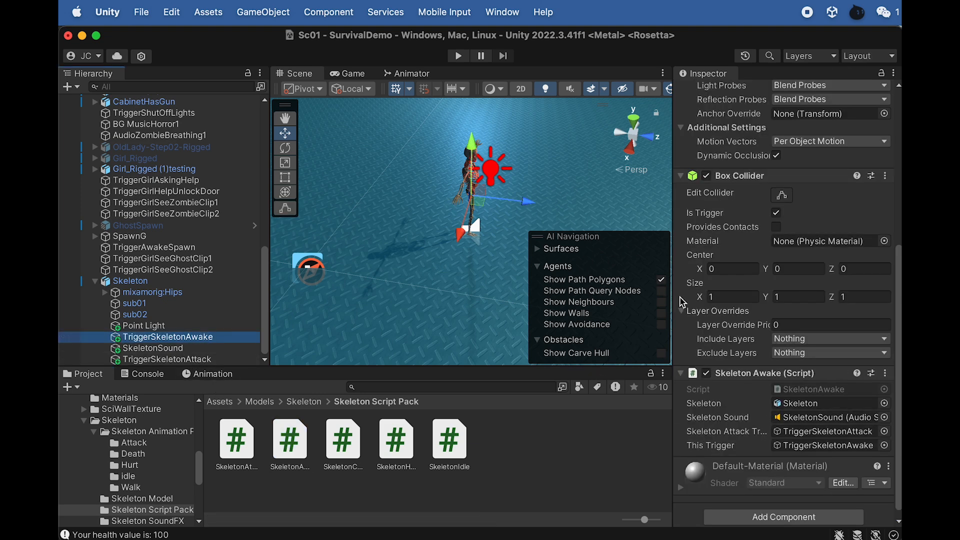
scroll(682, 302, up, 10)
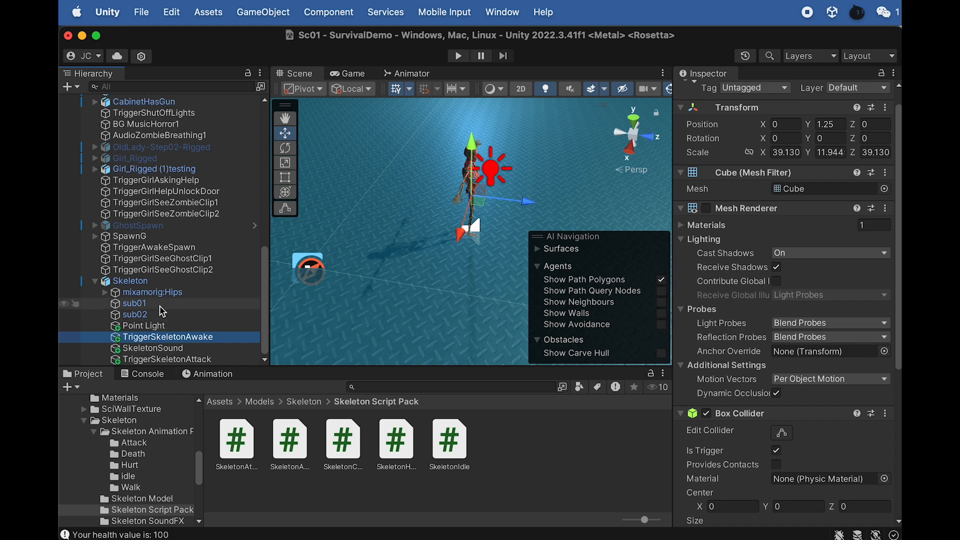
click(129, 281)
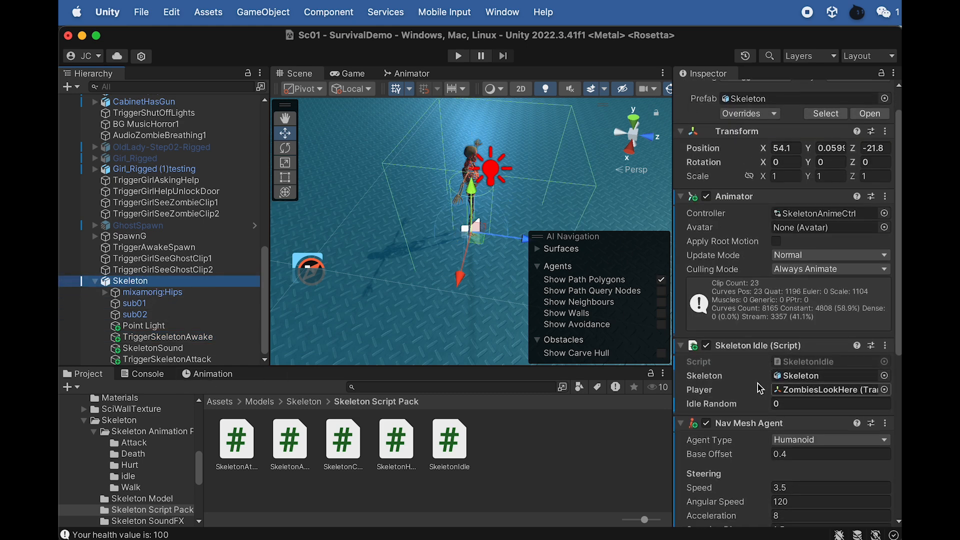
scroll(760, 390, down, 2)
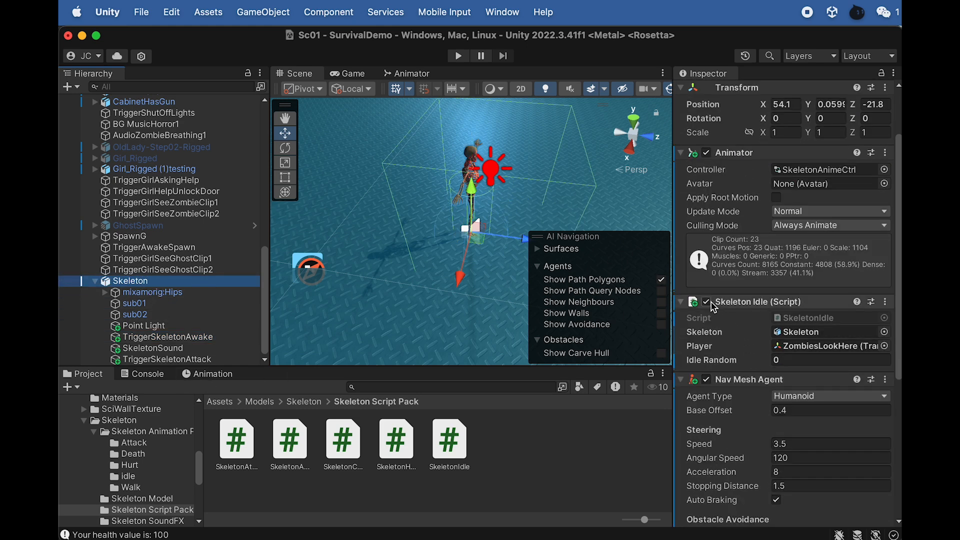
click(707, 302)
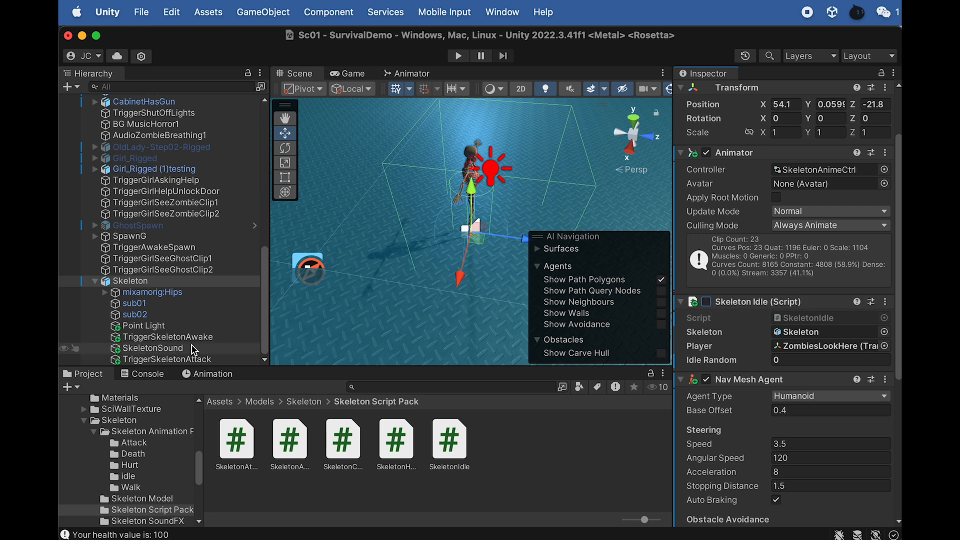
scroll(707, 340, down, 8)
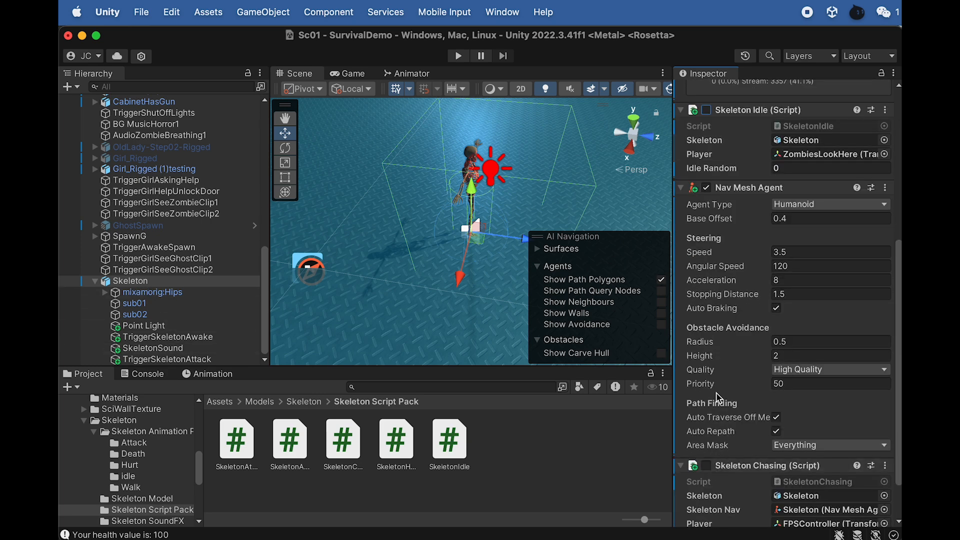
scroll(719, 398, up, 2)
click(707, 154)
scroll(733, 393, down, 3)
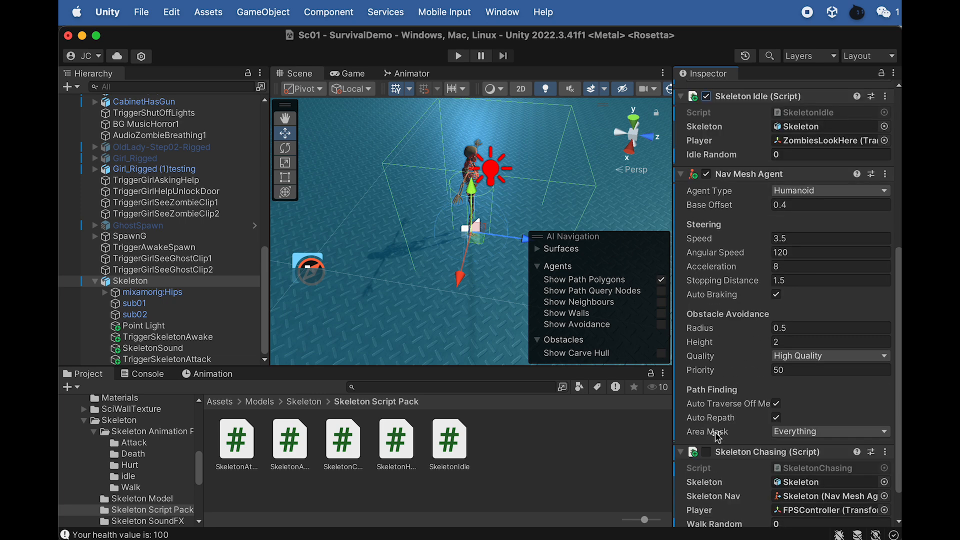
scroll(723, 410, up, 4)
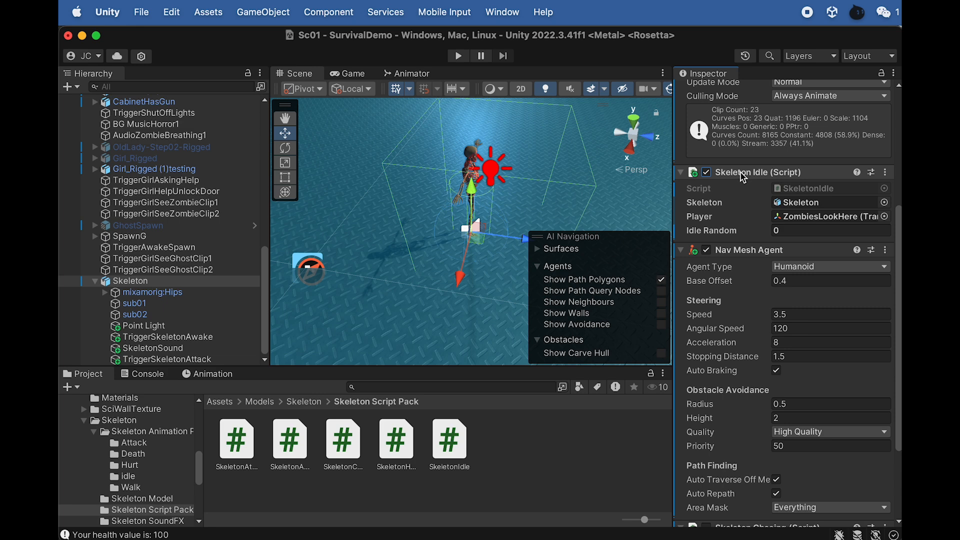
- Play-test the scene by walking the player toward the skeleton to check its waking and chasing, and stop the game
click(165, 337)
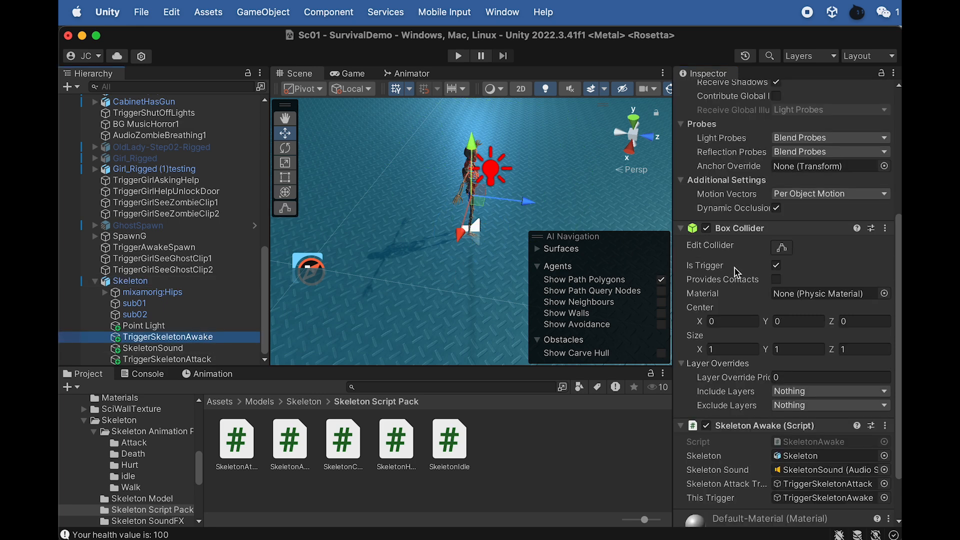
click(170, 281)
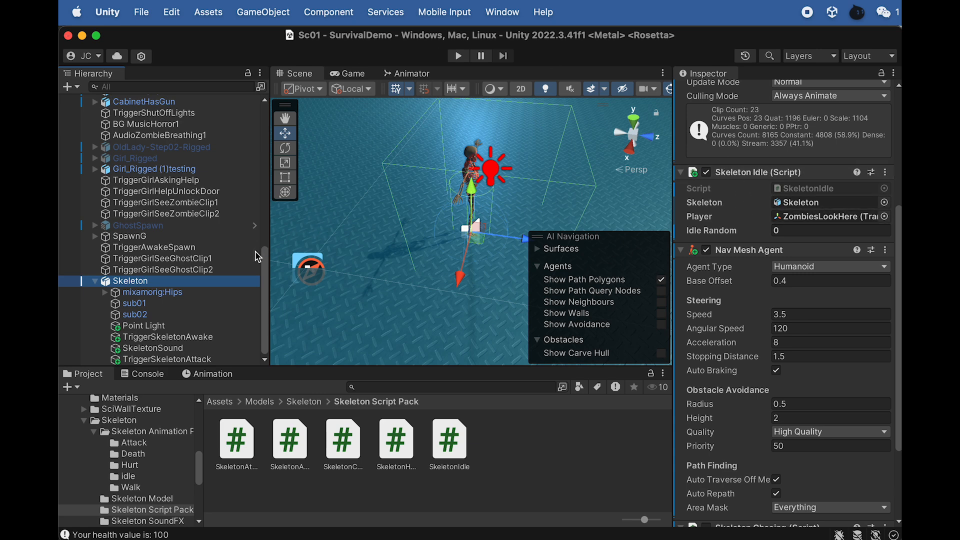
click(449, 57)
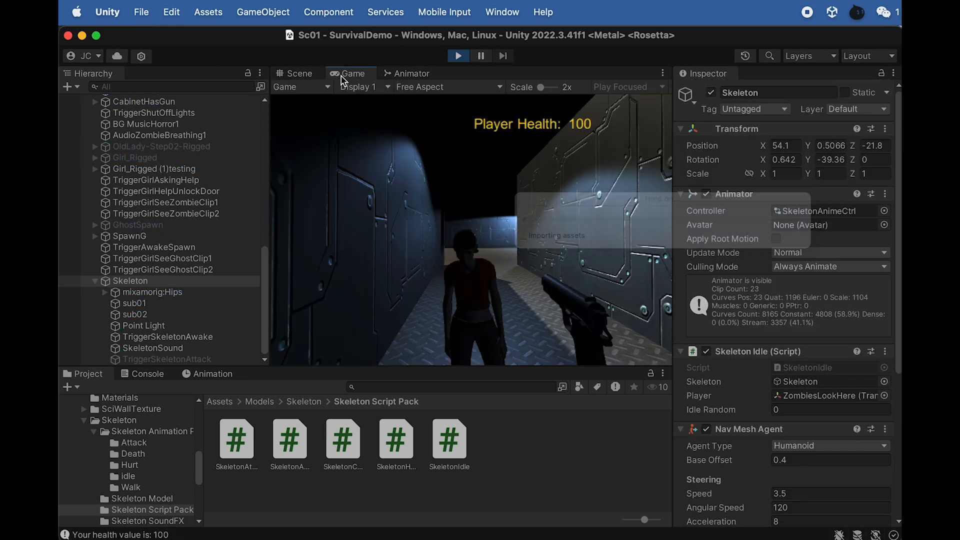
click(305, 74)
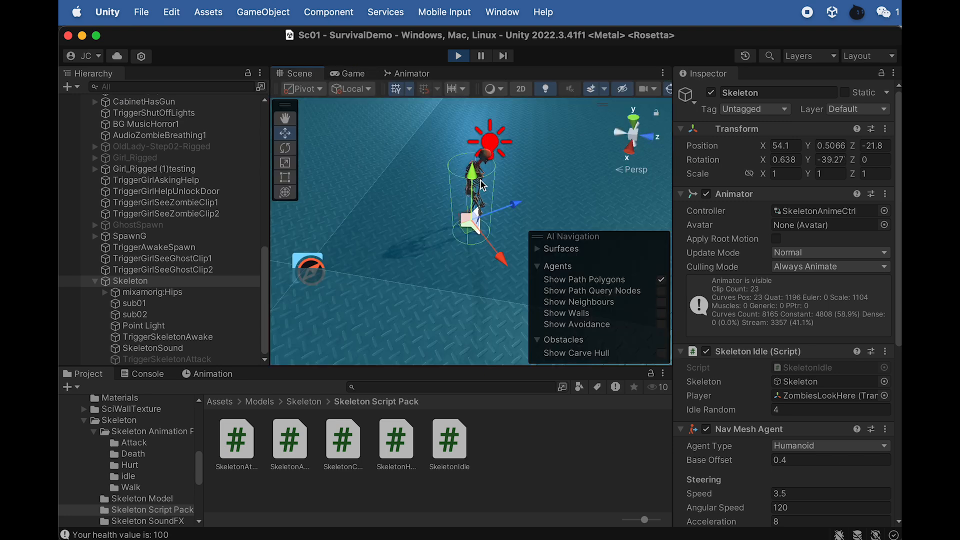
click(345, 74)
click(403, 132)
key(w)
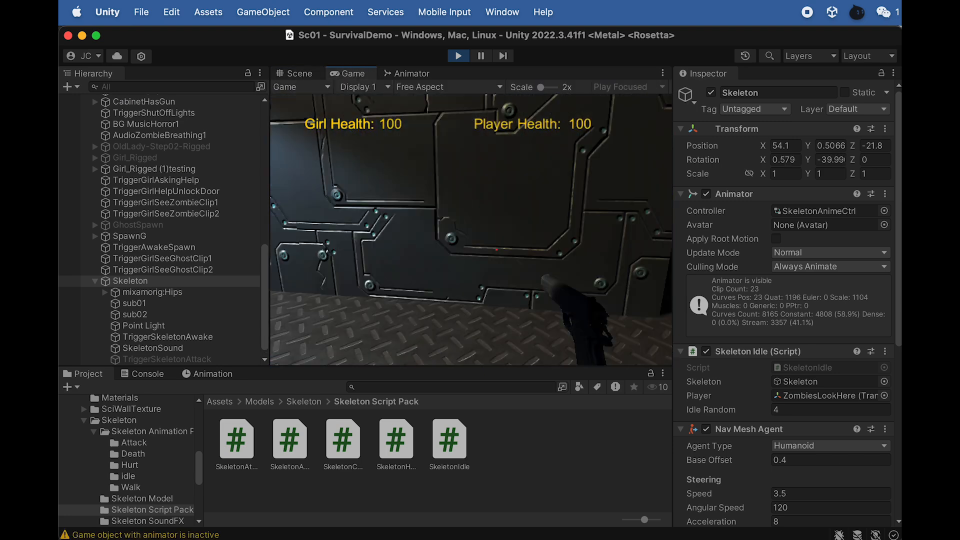
key(w)
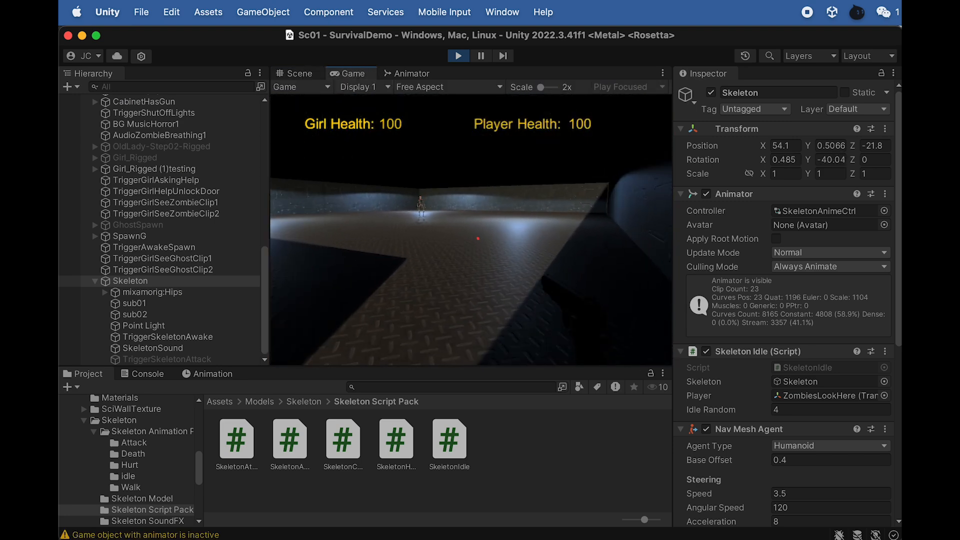
key(w)
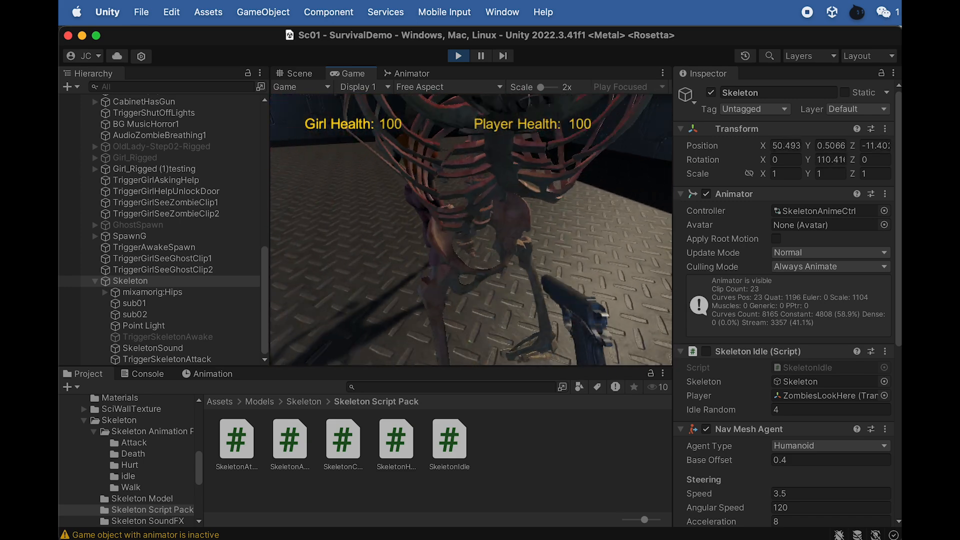
click(458, 56)
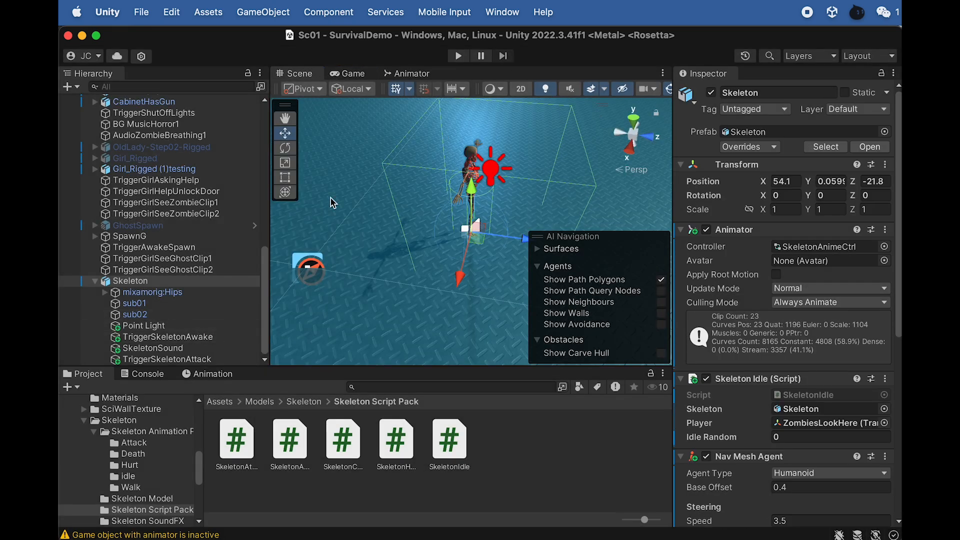
- Create a cube as a child of Skeleton and name it SkeletonCollider
click(140, 283)
right_click(138, 283)
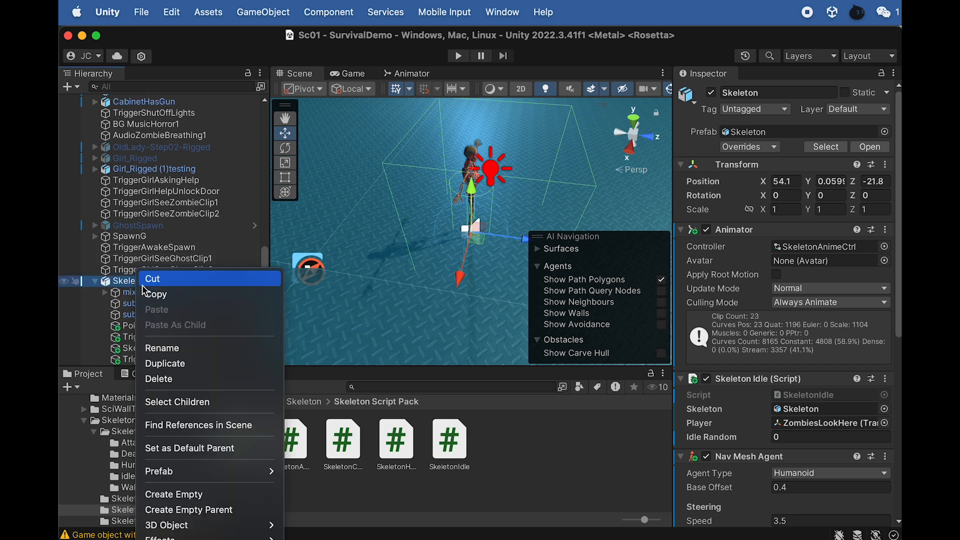
mouse_move(188, 522)
click(329, 525)
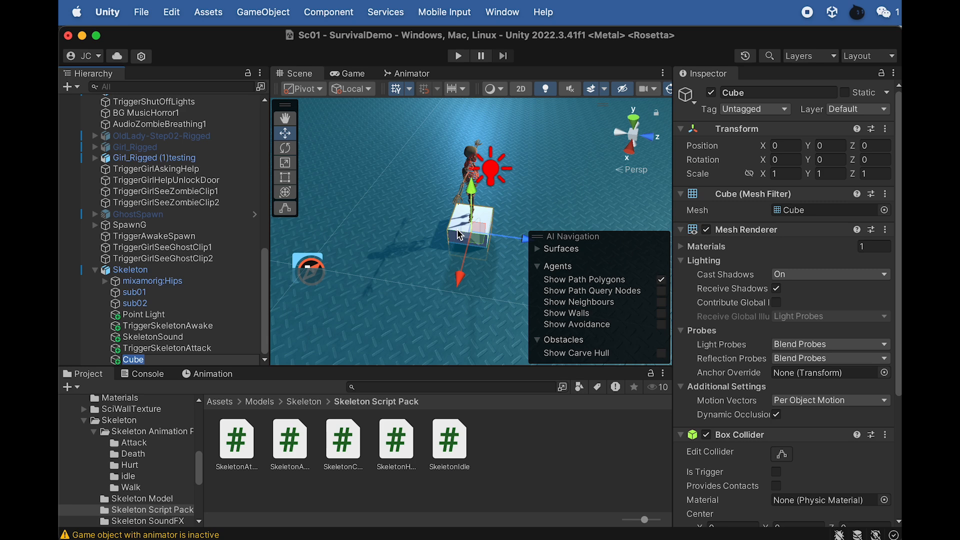
text(SkeletonCollider)
key(Return)
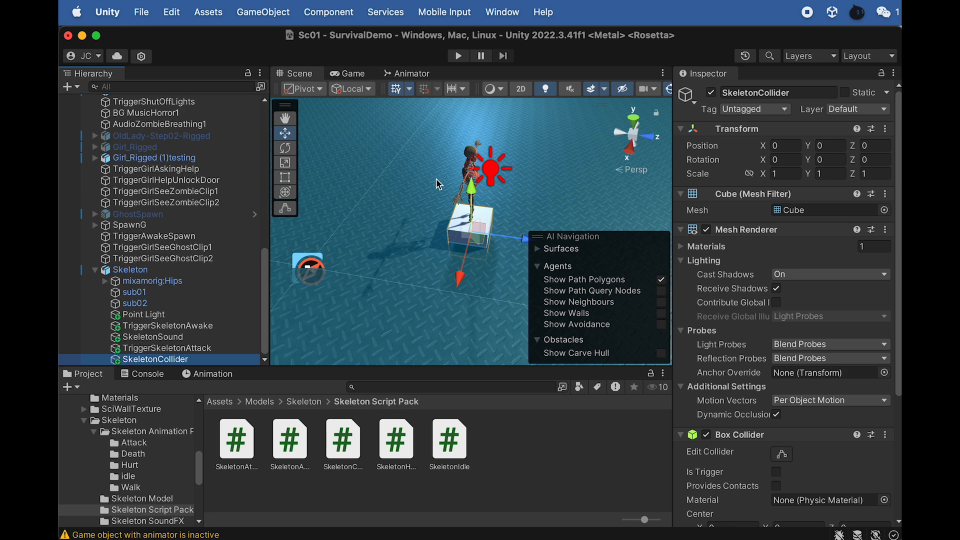
- Scale the SkeletonCollider cube into a narrow upright box and raise it around the skeleton's body
key(r)
drag(471, 187, 471, 92)
drag(459, 279, 461, 245)
drag(520, 238, 481, 232)
key(w)
drag(471, 193, 467, 175)
- Fit SkeletonCollider to the skeleton's full height at a scale of about 0.21 × 2.34 × 0.25 and Y position of about 1.08
scroll(491, 209, up, 5)
alt+drag(490, 209, 474, 128)
key(r)
key(w)
key(r)
alt+drag(473, 127, 581, 171)
key(w)
drag(472, 129, 473, 132)
scroll(473, 132, up, 4)
alt+drag(481, 307, 449, 283)
middle_drag(448, 283, 384, 150)
alt+drag(384, 150, 395, 193)
scroll(392, 167, down, 3)
middle_drag(392, 168, 422, 235)
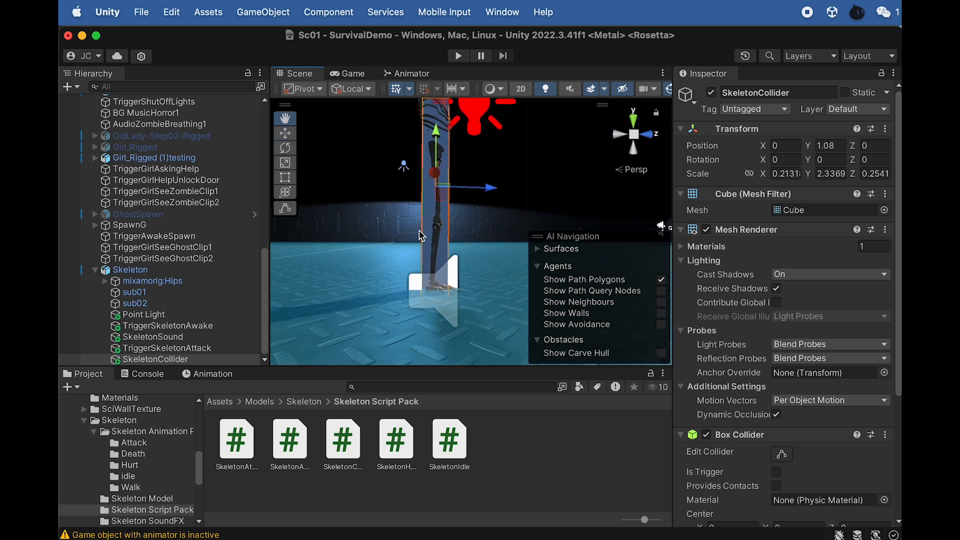
- Raise SkeletonCollider along the vertical axis to a Y position of about 1.19
drag(433, 123, 412, 186)
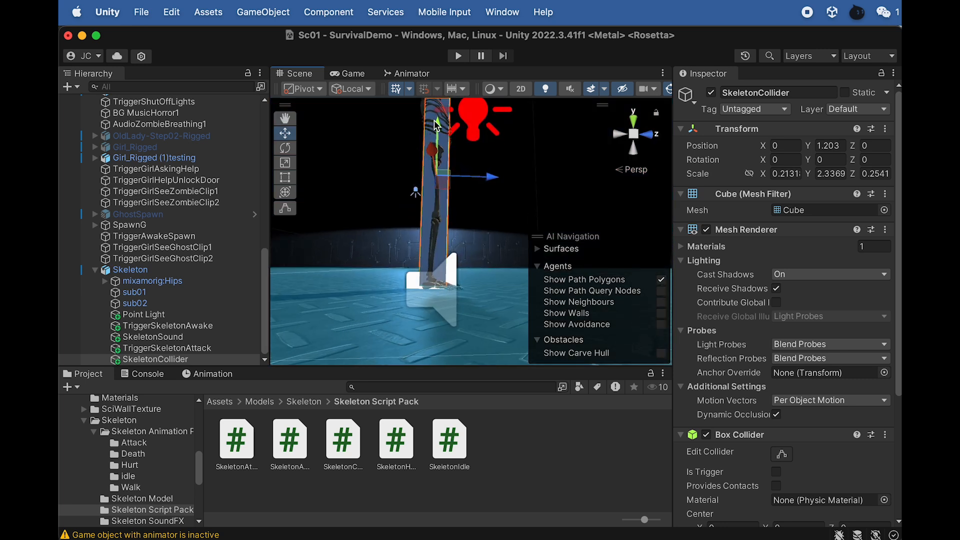
drag(438, 126, 438, 129)
scroll(514, 221, down, 3)
alt+drag(431, 180, 235, 245)
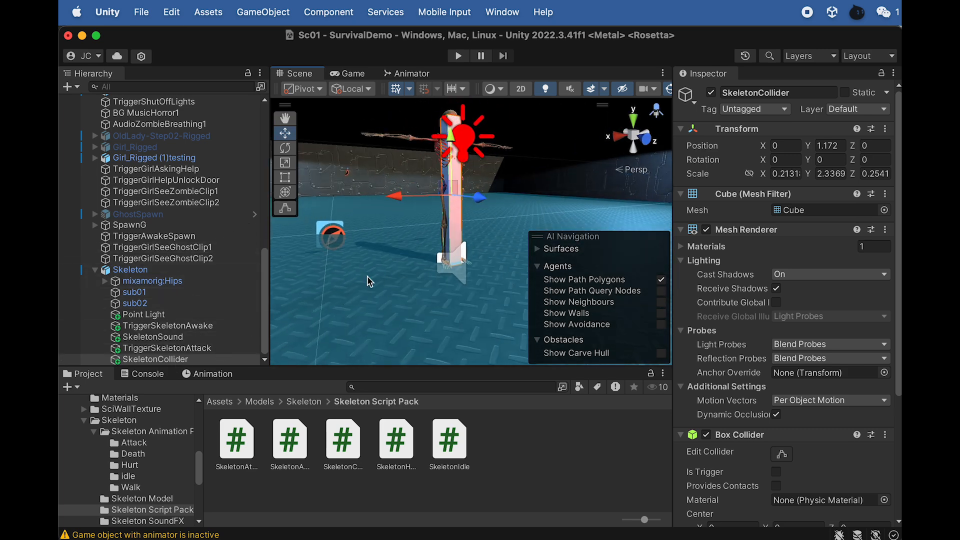
drag(448, 137, 450, 136)
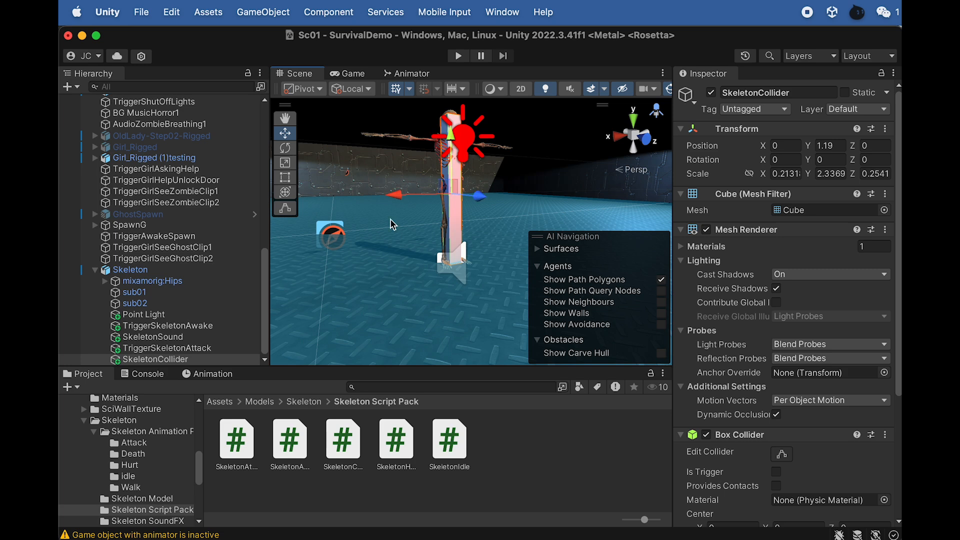
- Attach the SkeletonAttacking script from the Skeleton Script Pack folder to TriggerSkeletonAttack
click(168, 349)
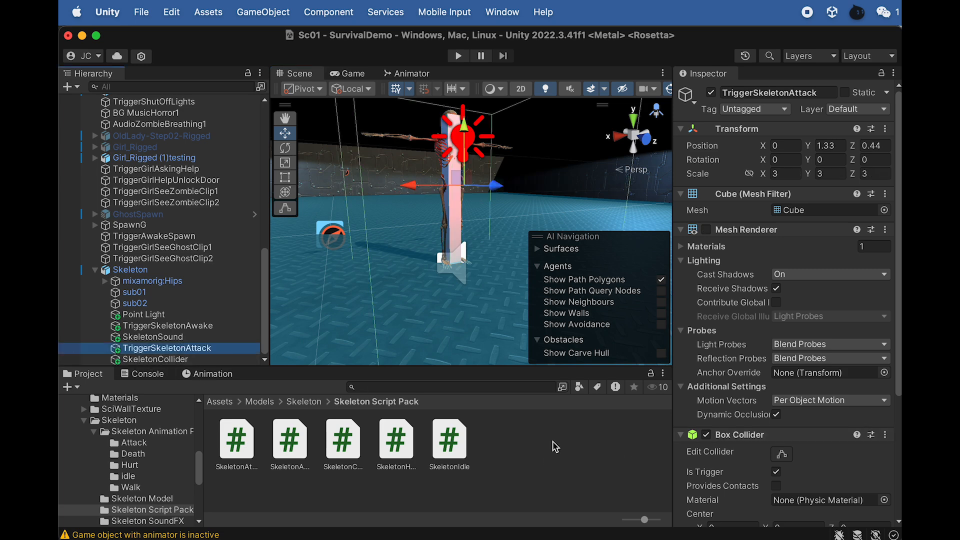
scroll(790, 428, down, 6)
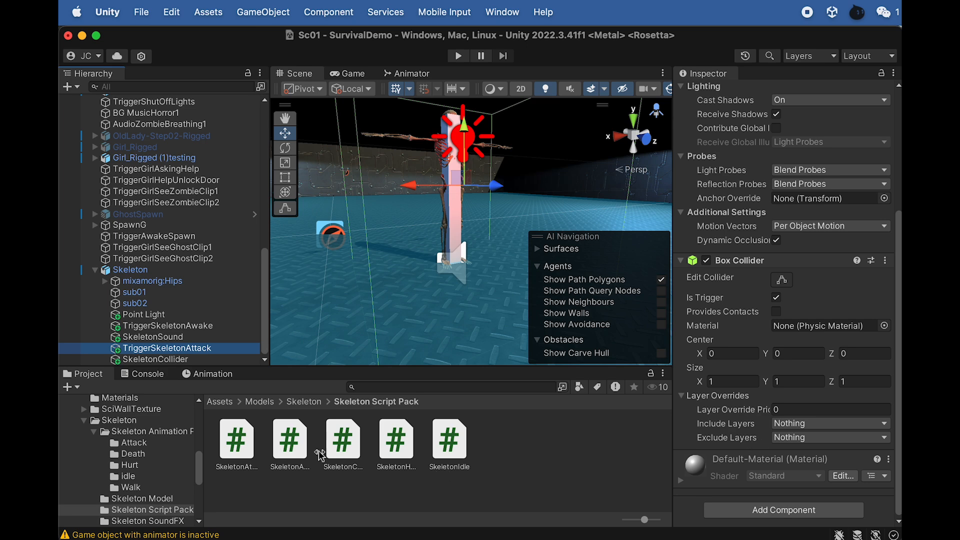
click(244, 447)
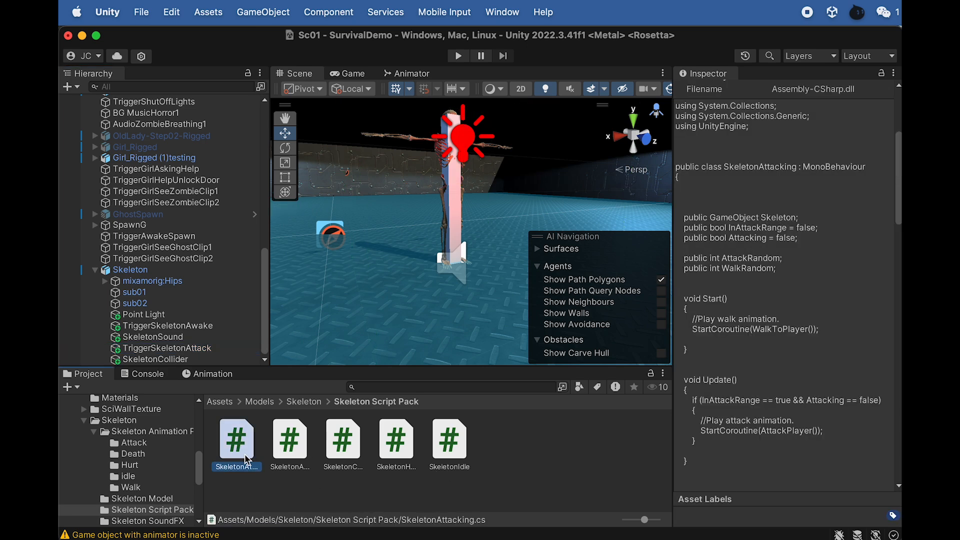
drag(234, 444, 186, 354)
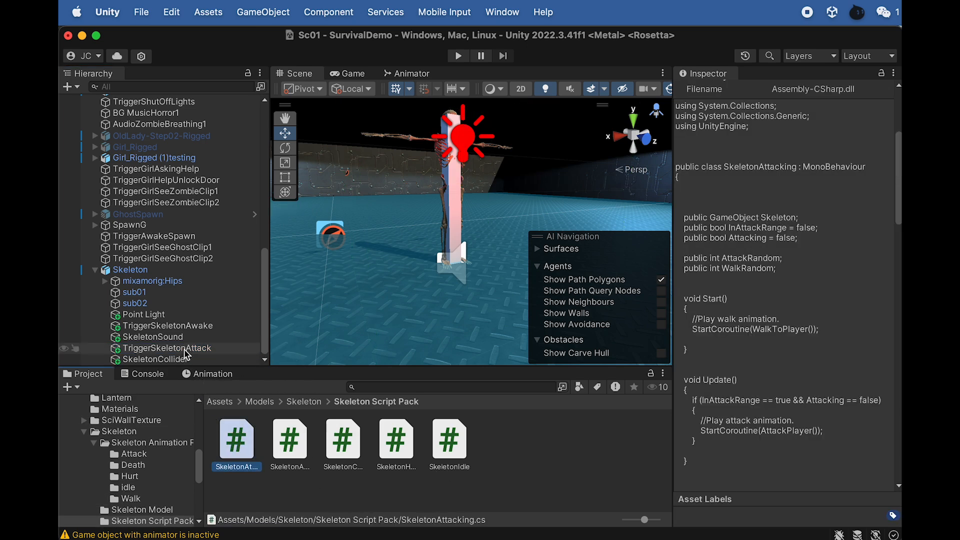
click(185, 353)
scroll(532, 173, down, 5)
scroll(515, 186, up, 3)
alt+drag(518, 188, 426, 280)
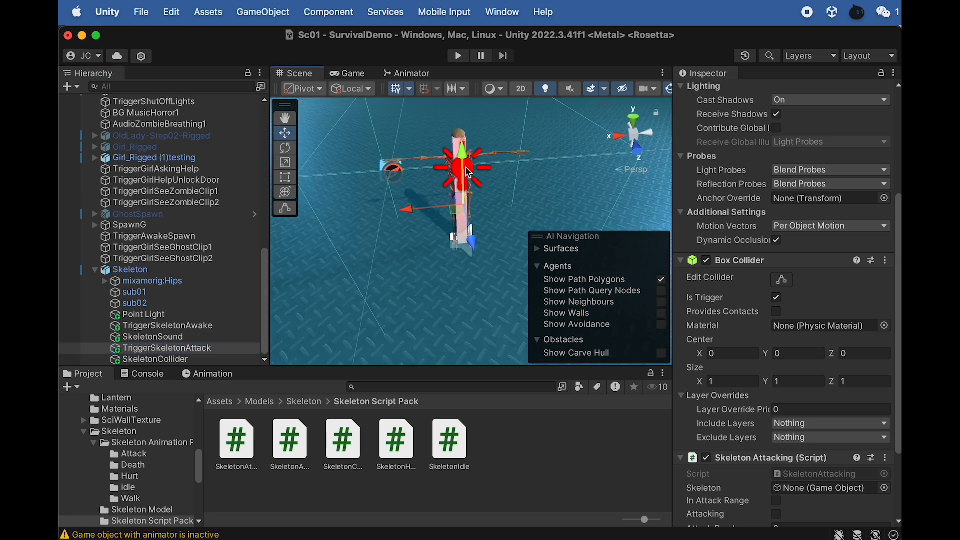
- Assign the Skeleton object to the Skeleton reference of TriggerSkeletonAttack's Skeleton Attacking script
scroll(729, 380, down, 5)
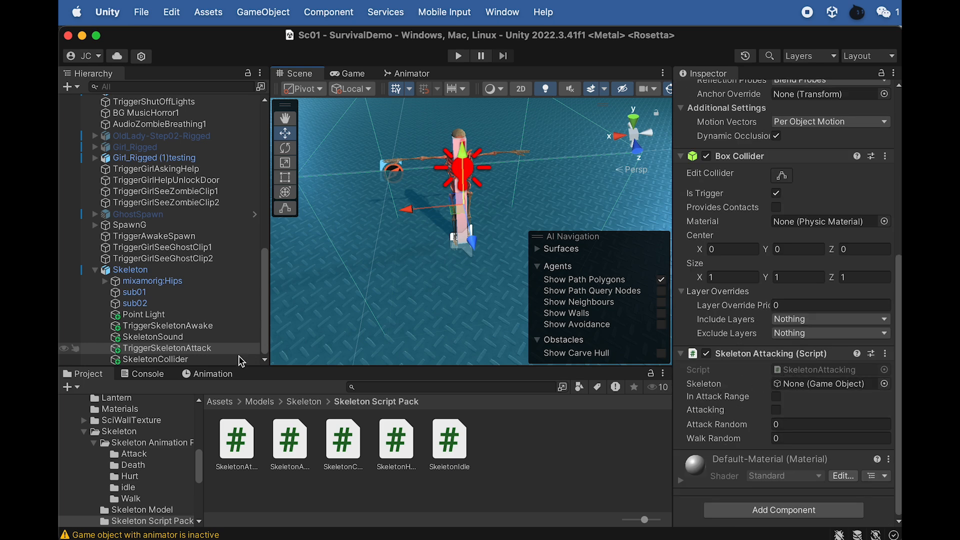
drag(131, 270, 809, 390)
click(821, 370)
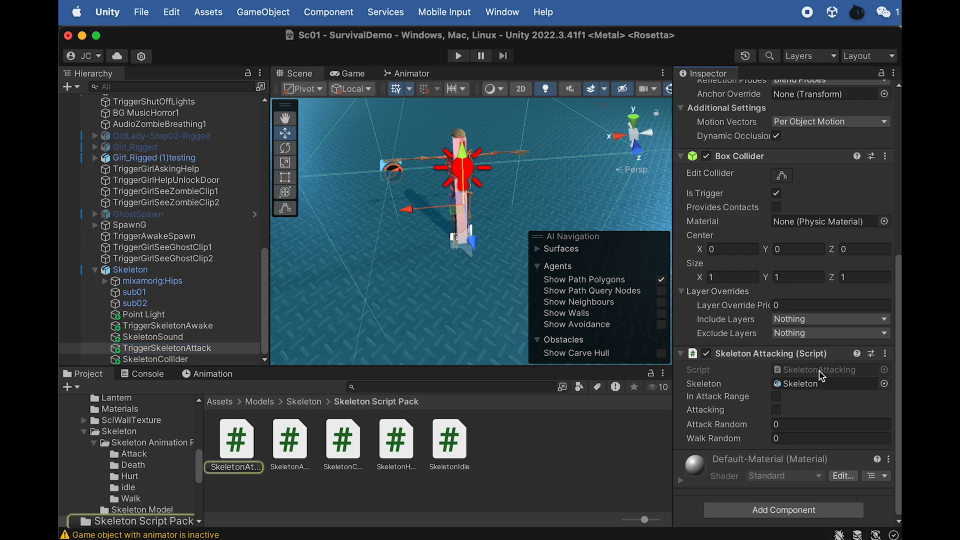
- Open the SkeletonAttacking script in Dreamweaver and skim it from the variable declarations to the AttackPlayer coroutine
double_click(256, 457)
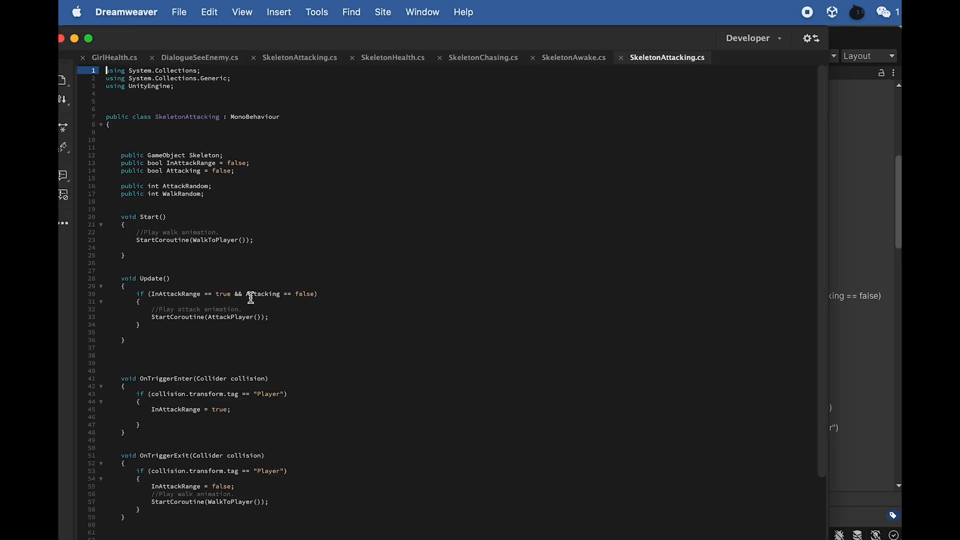
scroll(241, 389, down, 15)
scroll(272, 332, up, 15)
scroll(274, 502, down, 12)
scroll(445, 300, down, 3)
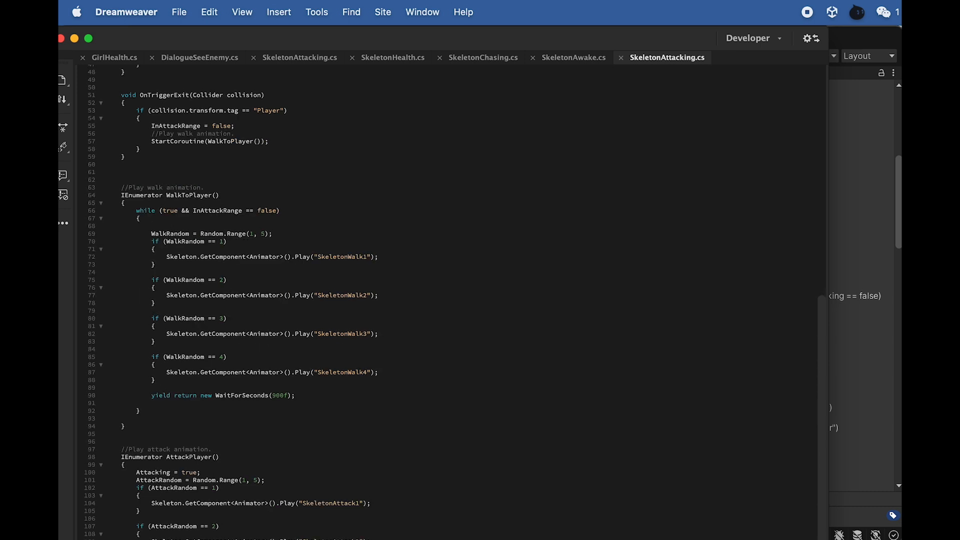
scroll(445, 300, down, 5)
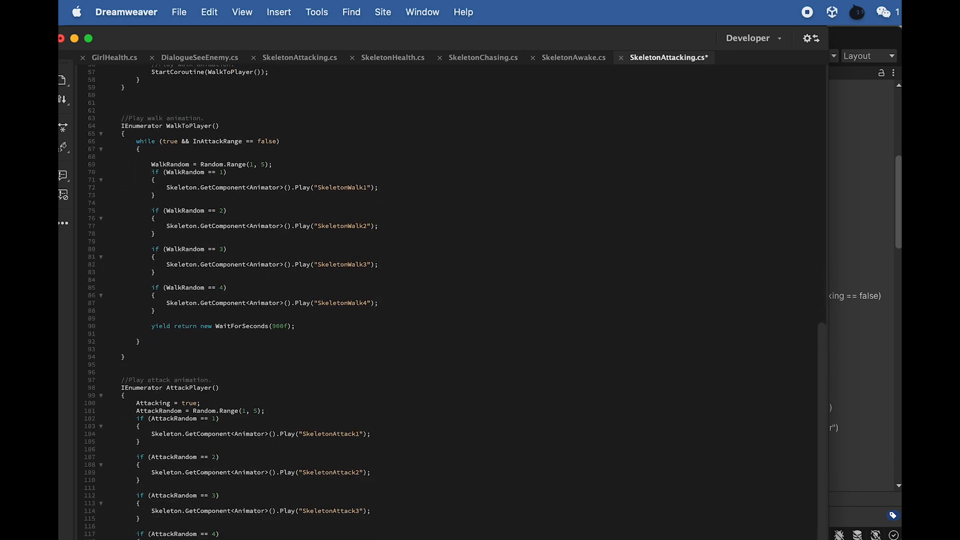
scroll(298, 434, down, 5)
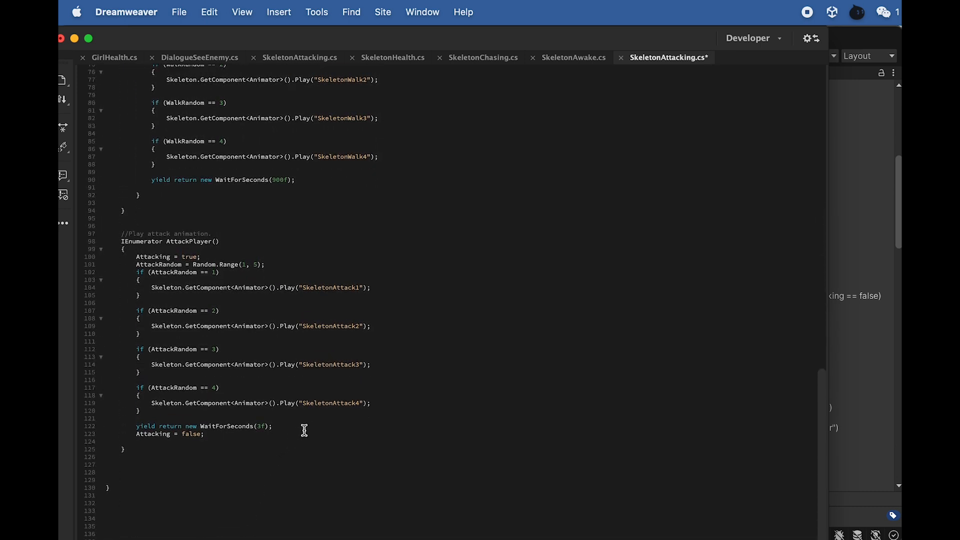
scroll(308, 423, up, 15)
scroll(195, 145, down, 1)
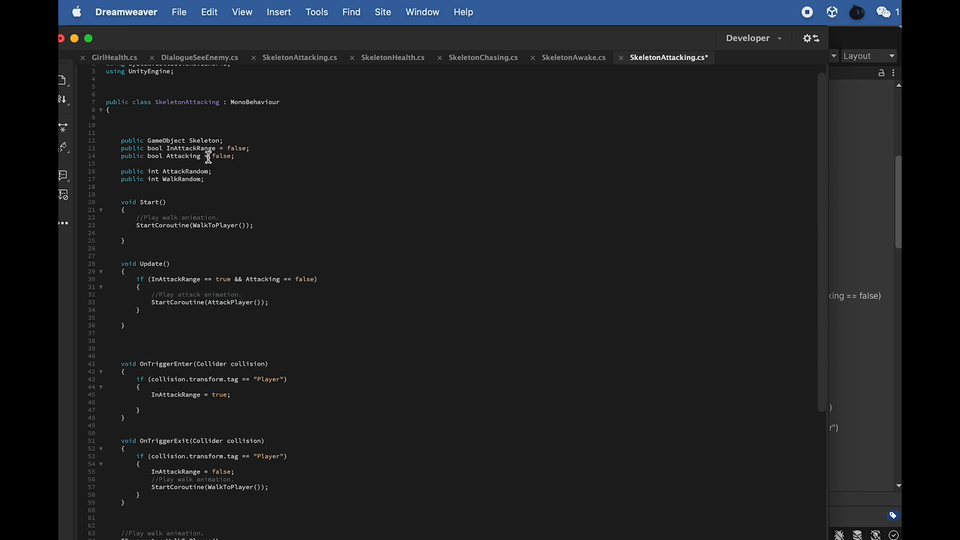
- Examine the InAttackRange and Attacking condition in Update and the WalkToPlayer and AttackPlayer coroutines with their random animations
scroll(205, 280, down, 1)
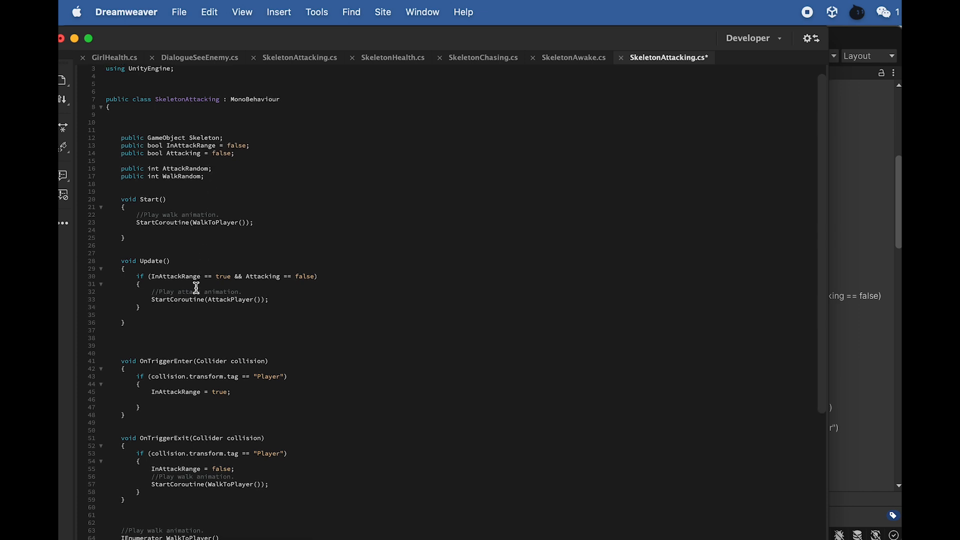
scroll(208, 312, down, 3)
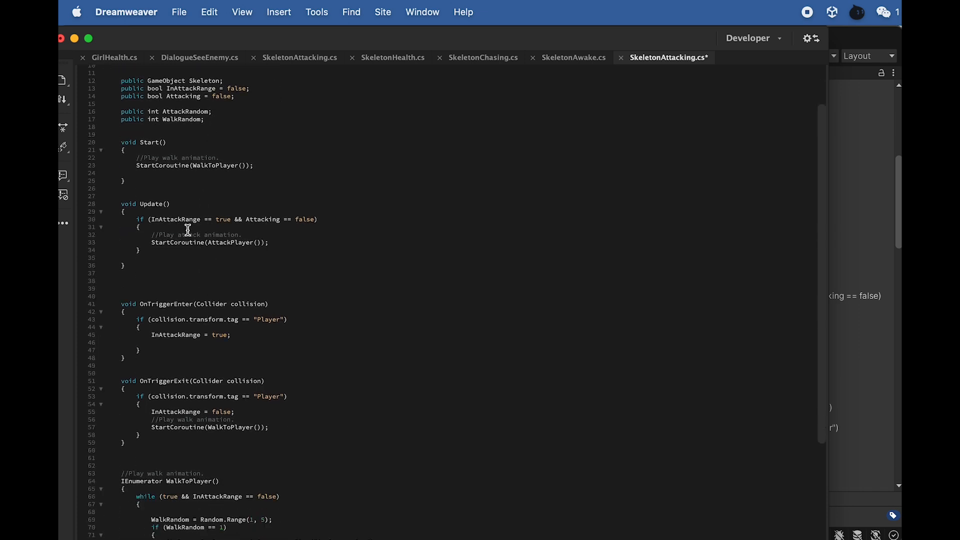
drag(200, 221, 159, 221)
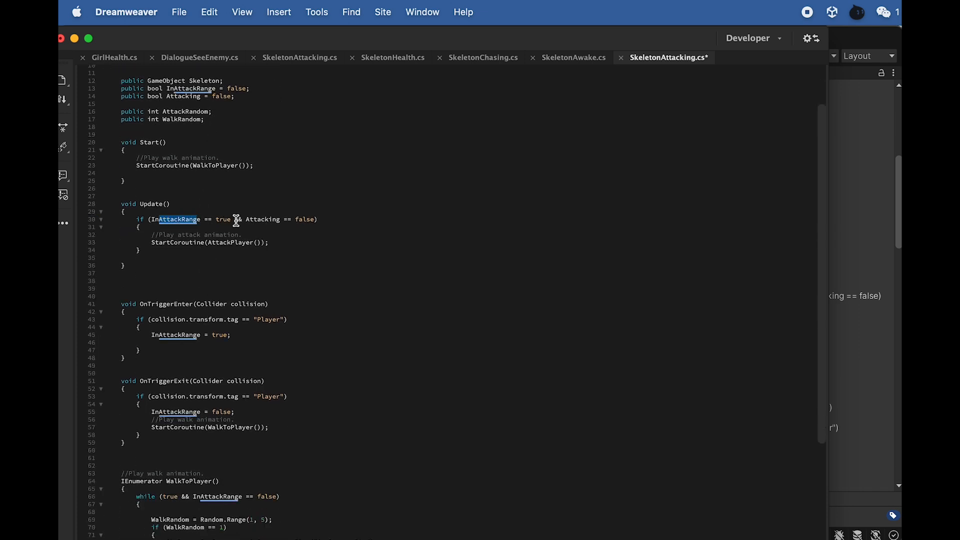
drag(283, 221, 258, 222)
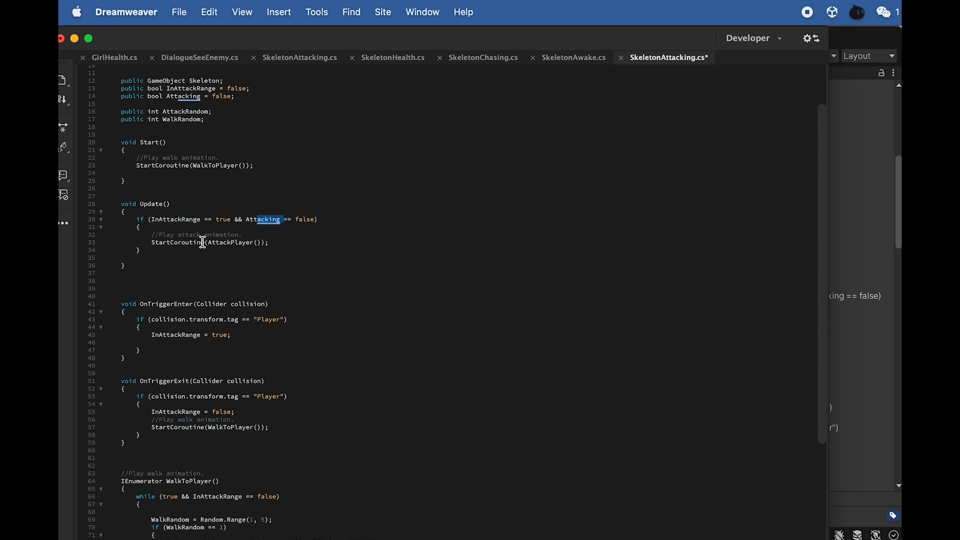
scroll(249, 259, down, 5)
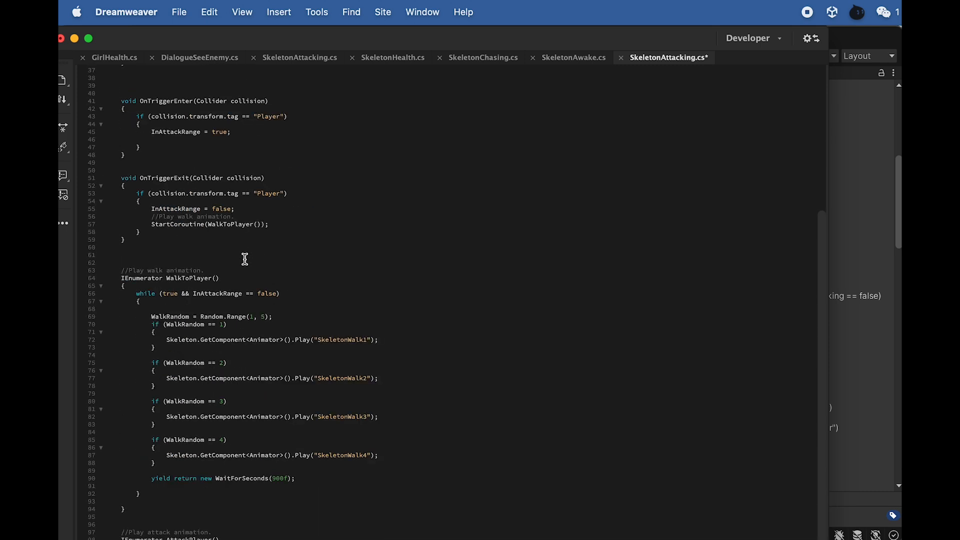
scroll(200, 328, down, 8)
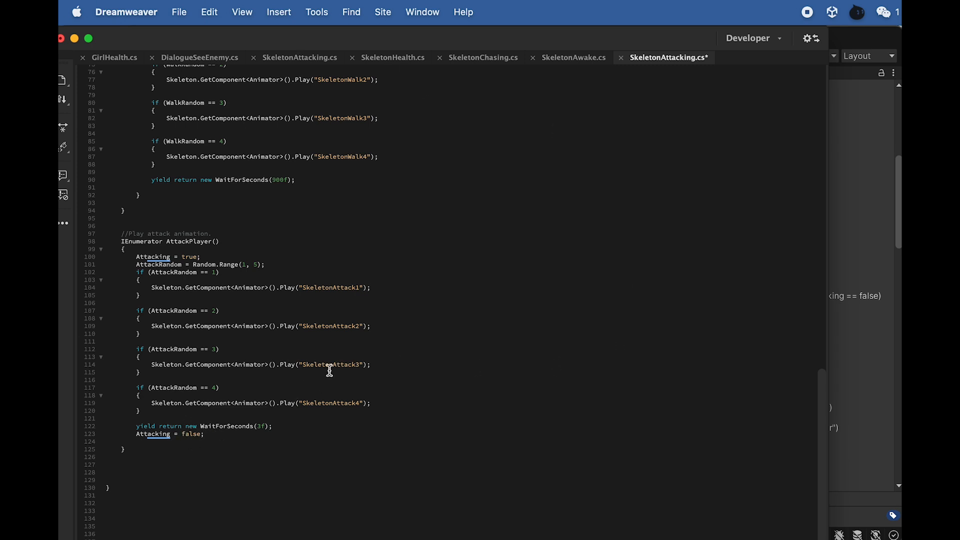
scroll(328, 372, up, 12)
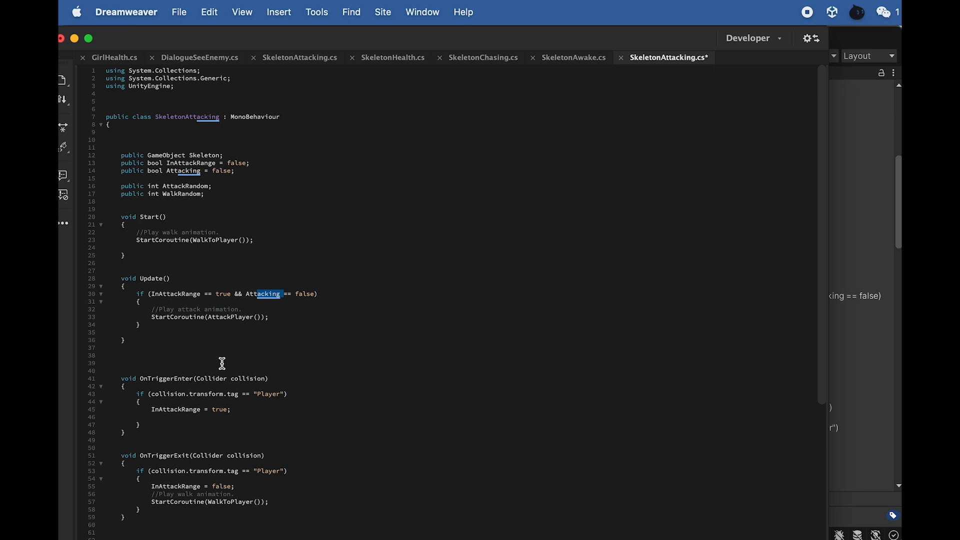
- Examine how OnTriggerEnter and OnTriggerExit check the Player tag, set InAttackRange and start the walk animation
scroll(222, 364, down, 2)
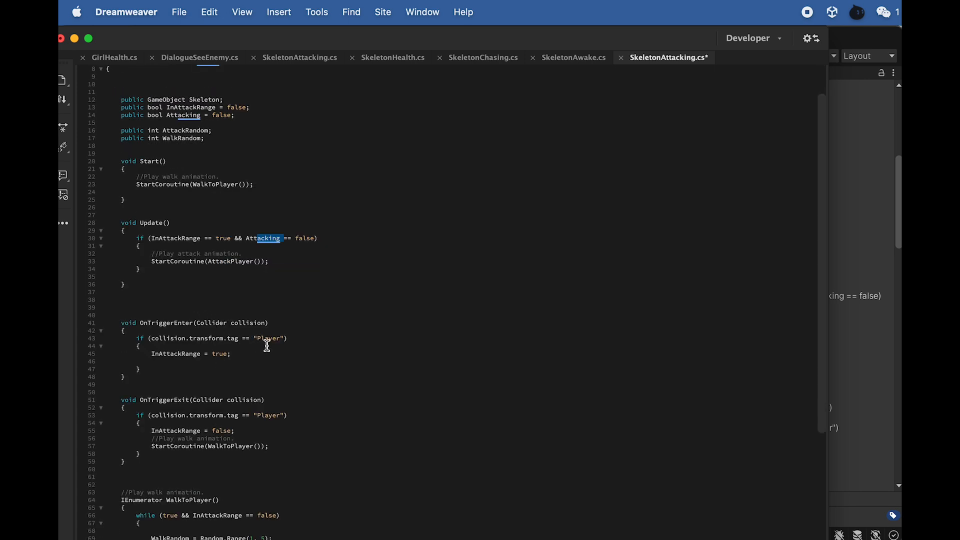
drag(300, 340, 259, 338)
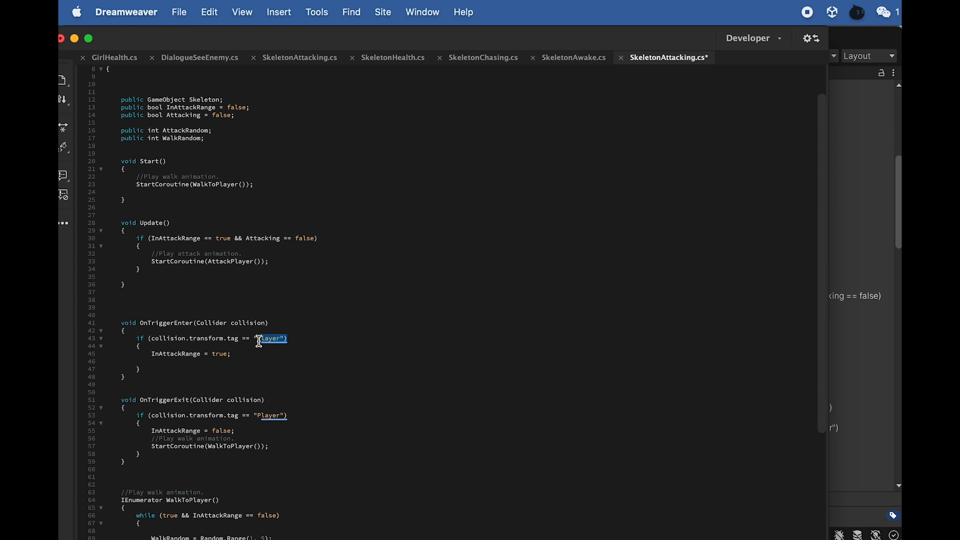
drag(202, 354, 170, 354)
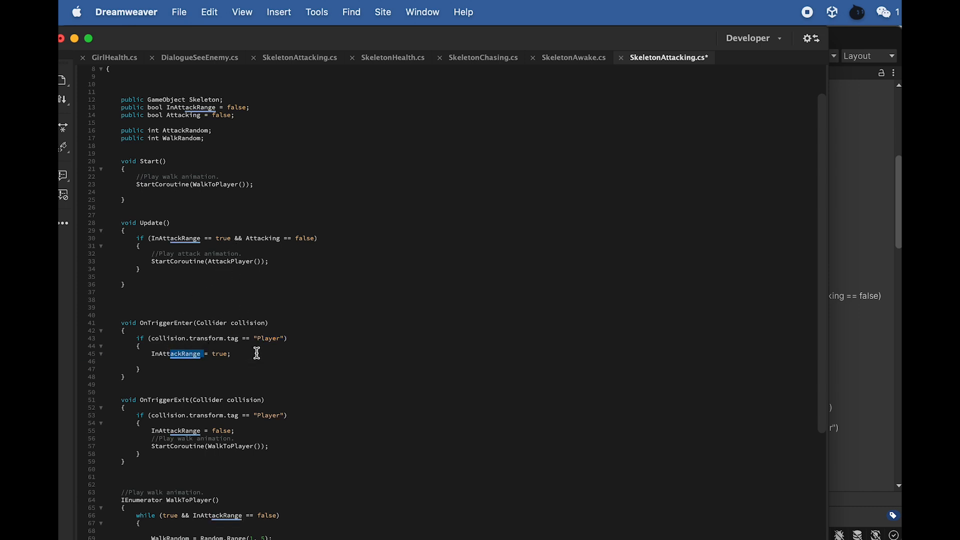
scroll(252, 373, down, 2)
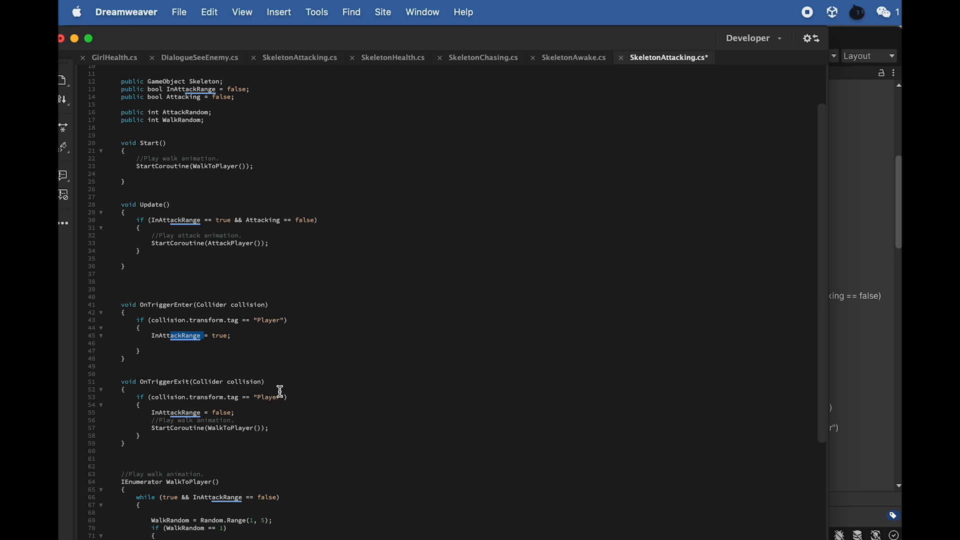
scroll(216, 404, down, 1)
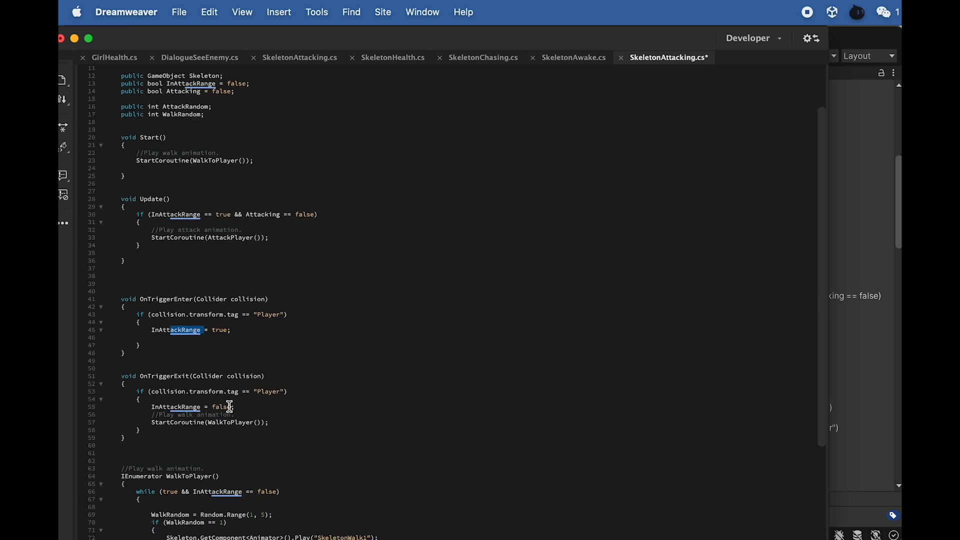
drag(270, 422, 401, 426)
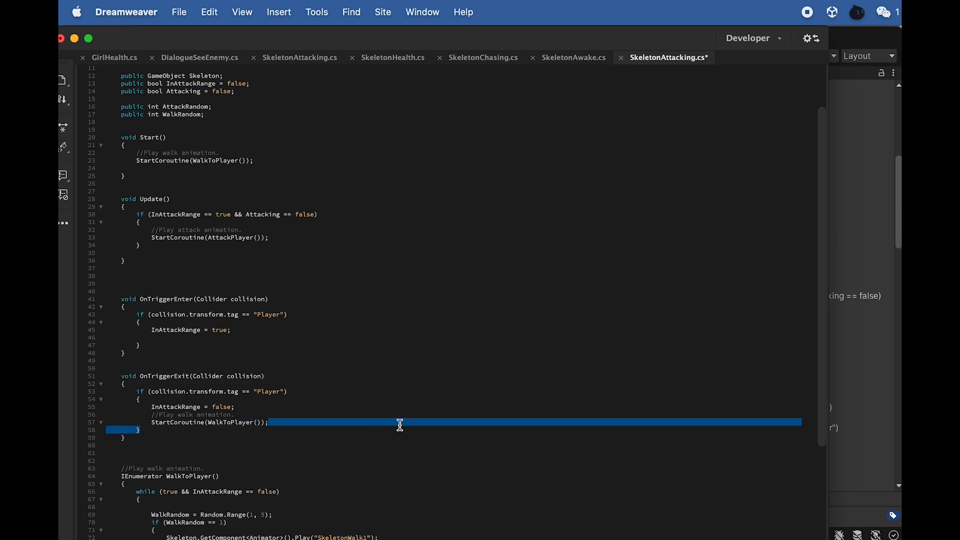
scroll(255, 414, down, 8)
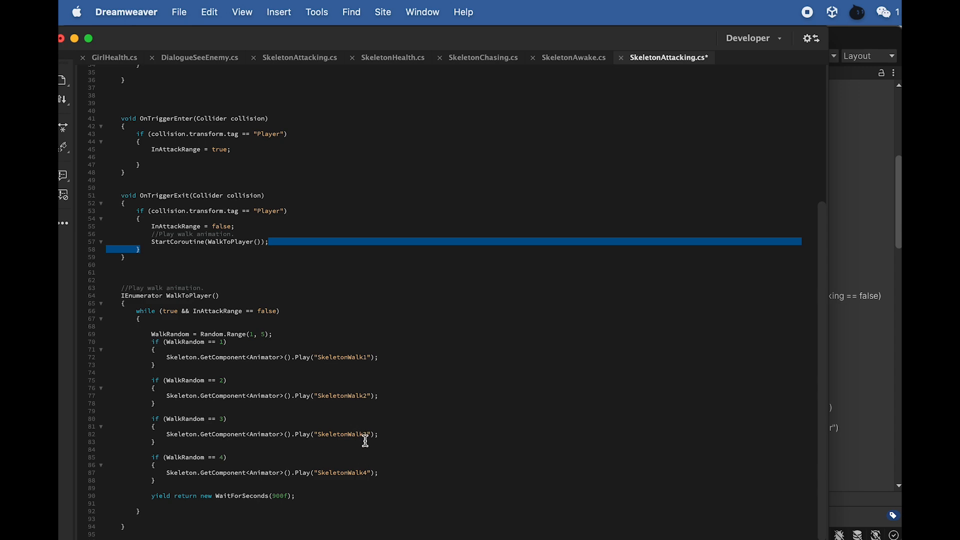
scroll(366, 441, down, 1)
scroll(366, 441, up, 10)
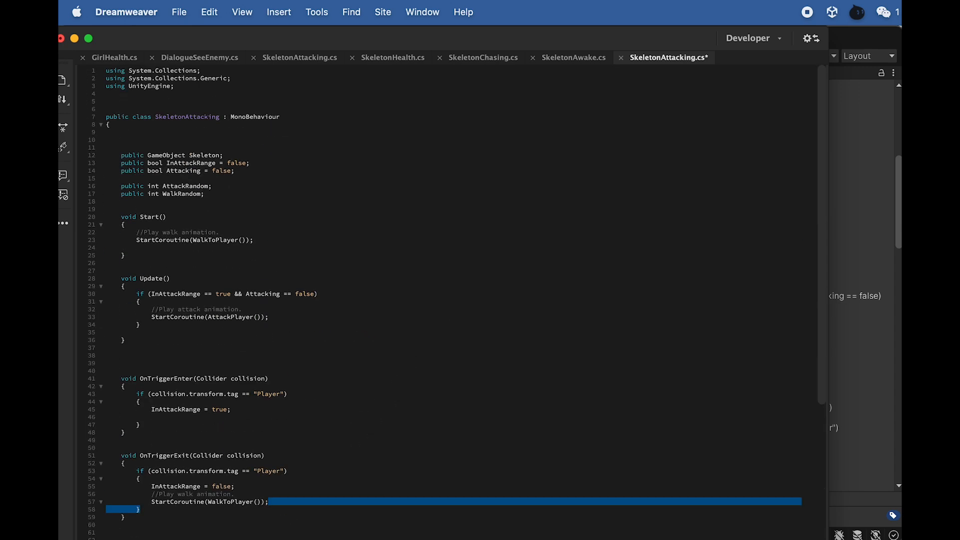
- Switch back to Unity and review the Skeleton Attacking script settings on TriggerSkeletonAttack
click(868, 32)
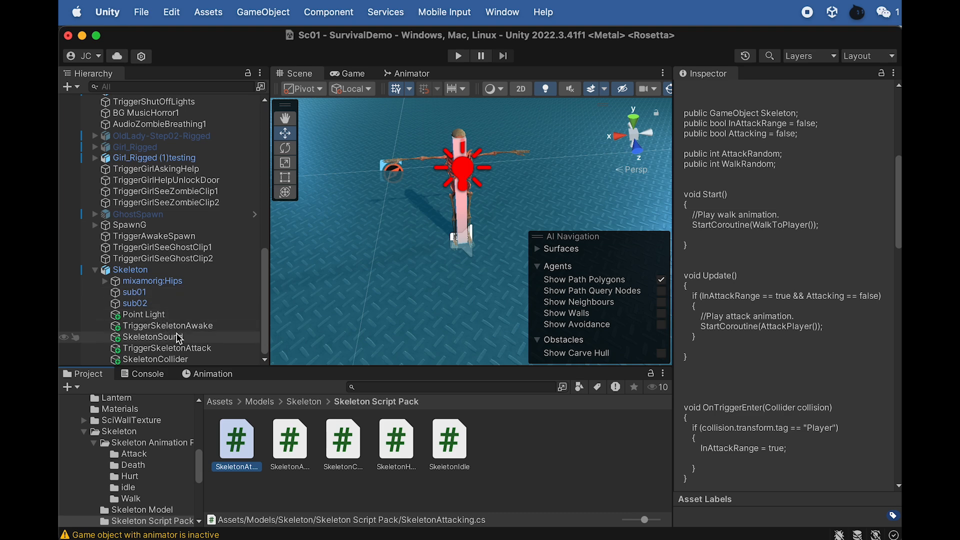
click(187, 351)
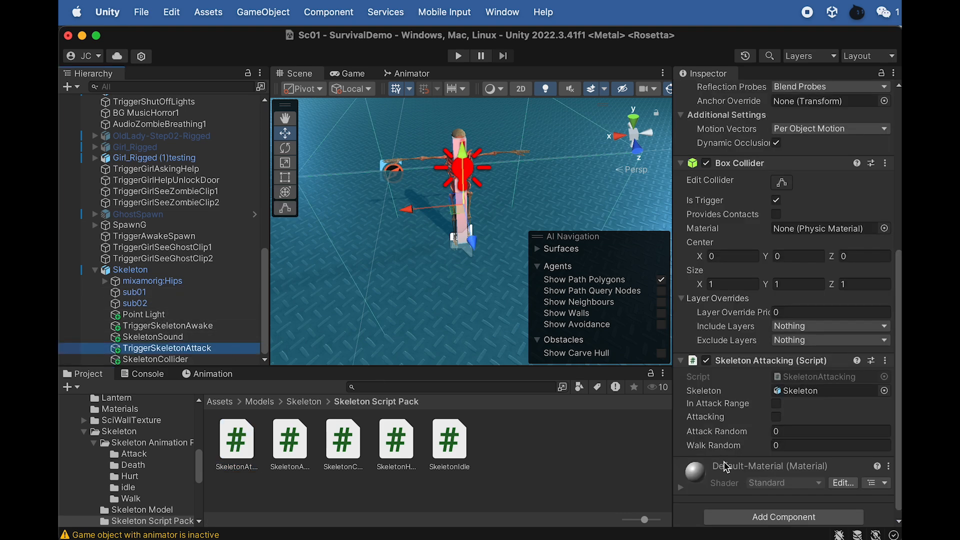
scroll(731, 457, down, 1)
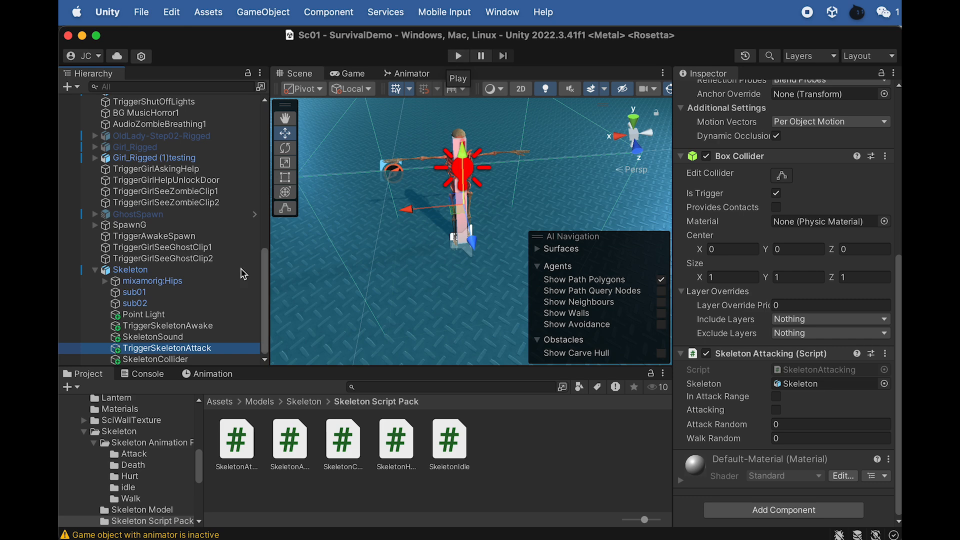
- Duplicate the whole Skeleton object three times and space the copies out in a row beside the original
click(193, 338)
click(433, 203)
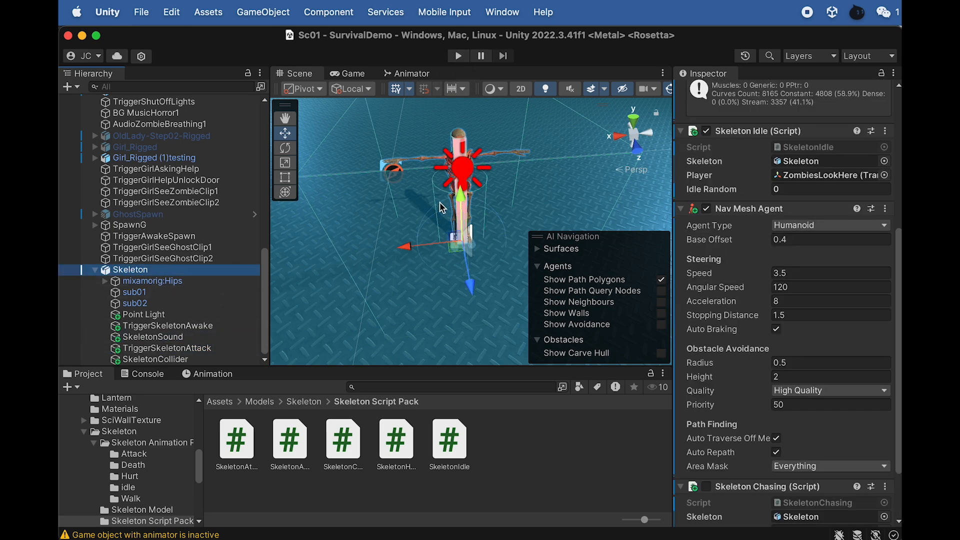
key(super+d)
drag(408, 244, 233, 270)
key(super+d)
key(super+d)
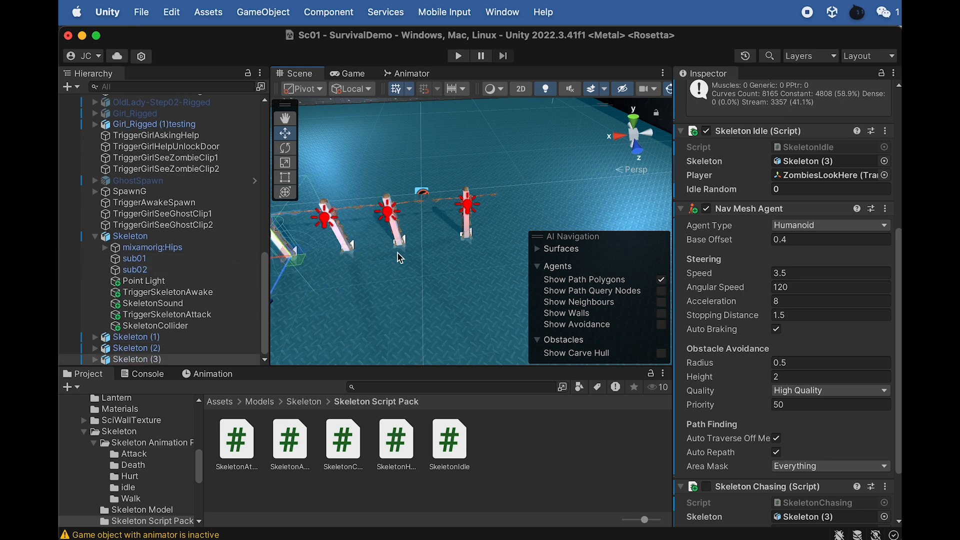
- Duplicate the Skeleton (3) object once more and place the copy at the end of the row
scroll(338, 251, down, 3)
scroll(364, 254, down, 4)
key(super+d)
drag(328, 251, 296, 254)
- Play-test the skeleton group by walking up to it, inspect the chasing skeletons in the Scene view, and stop the game
click(458, 55)
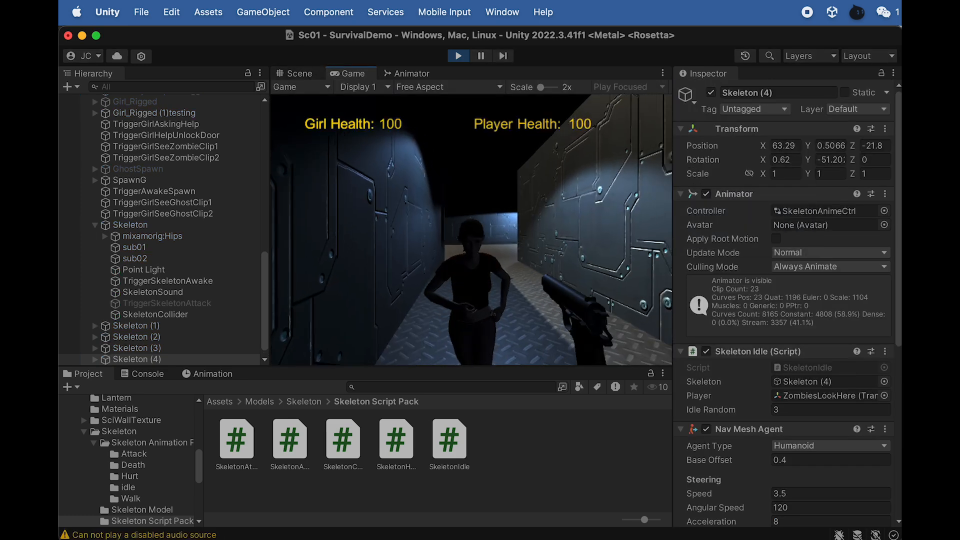
key(w)
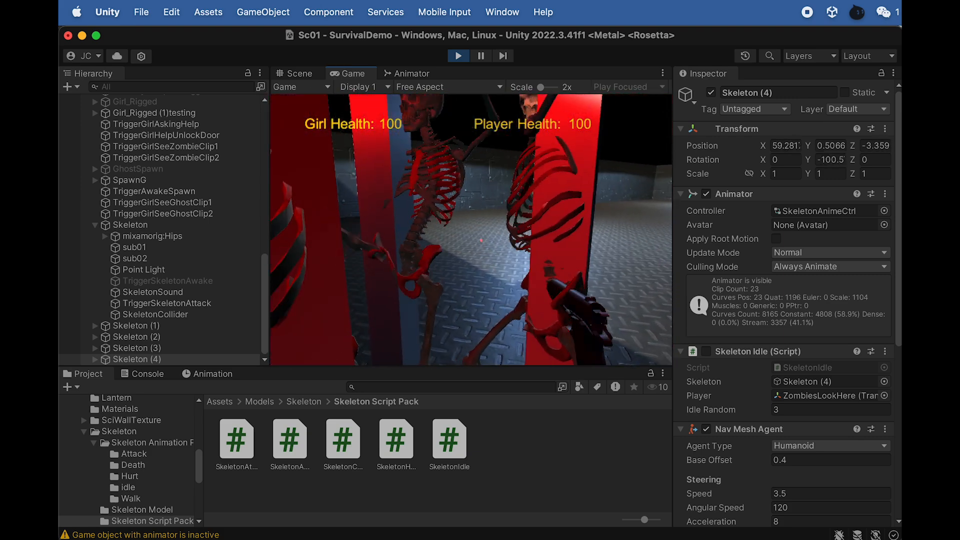
click(300, 74)
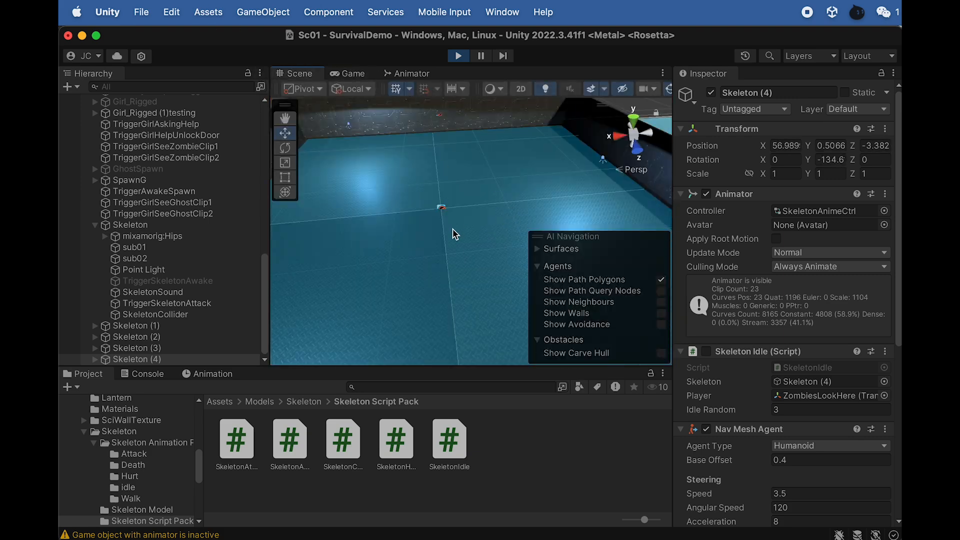
scroll(465, 275, down, 5)
alt+drag(471, 265, 217, 288)
alt+drag(575, 189, 395, 223)
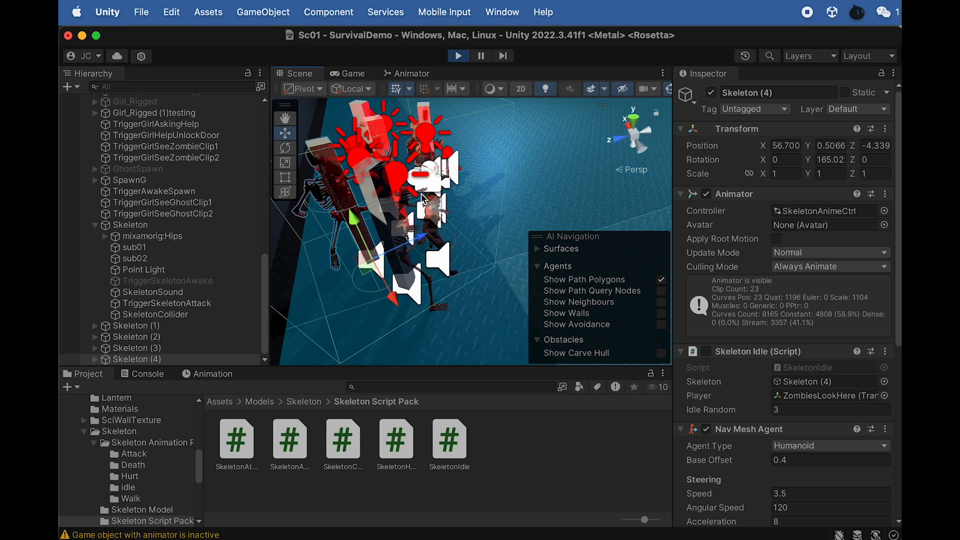
click(458, 56)
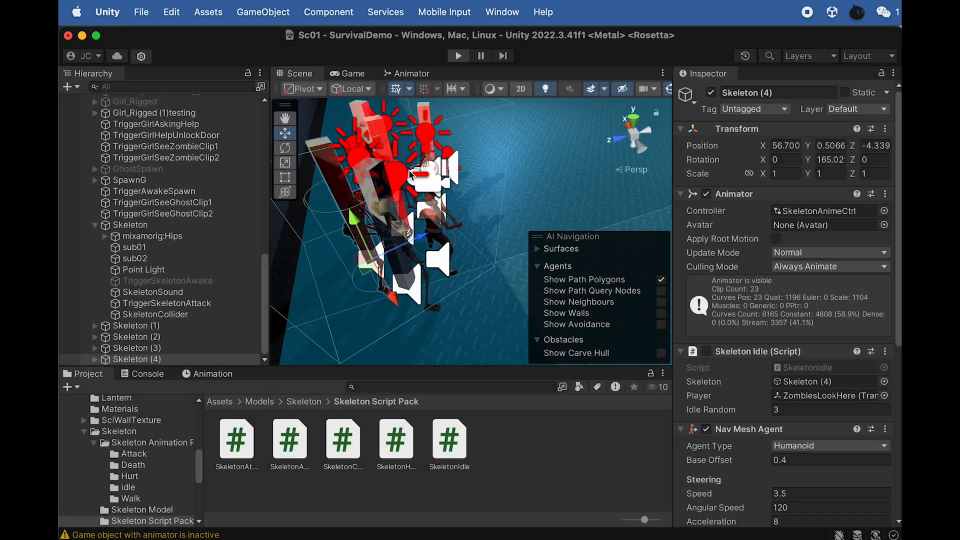
- Delete the four copies Skeleton (1) through Skeleton (4), keeping only the original Skeleton
click(145, 326)
shift+click(150, 359)
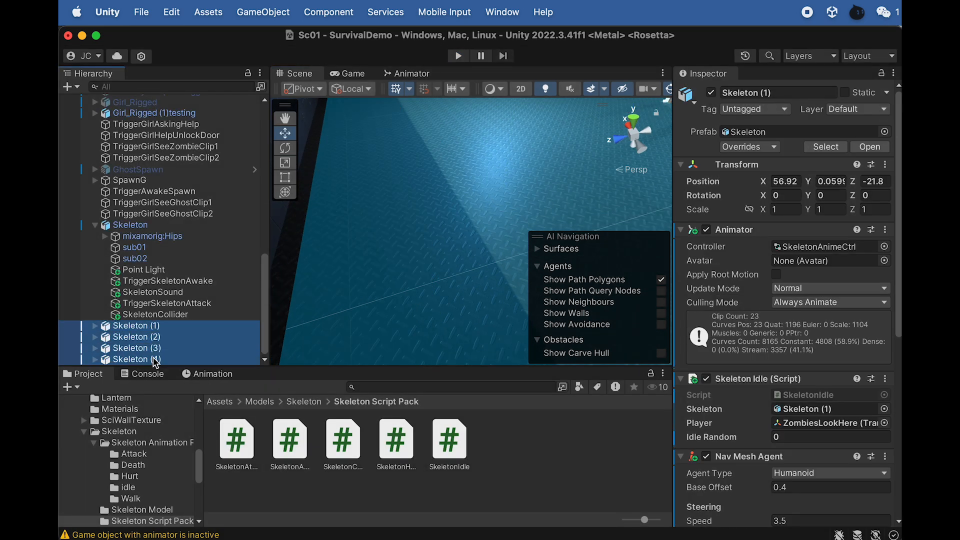
right_click(155, 359)
click(176, 307)
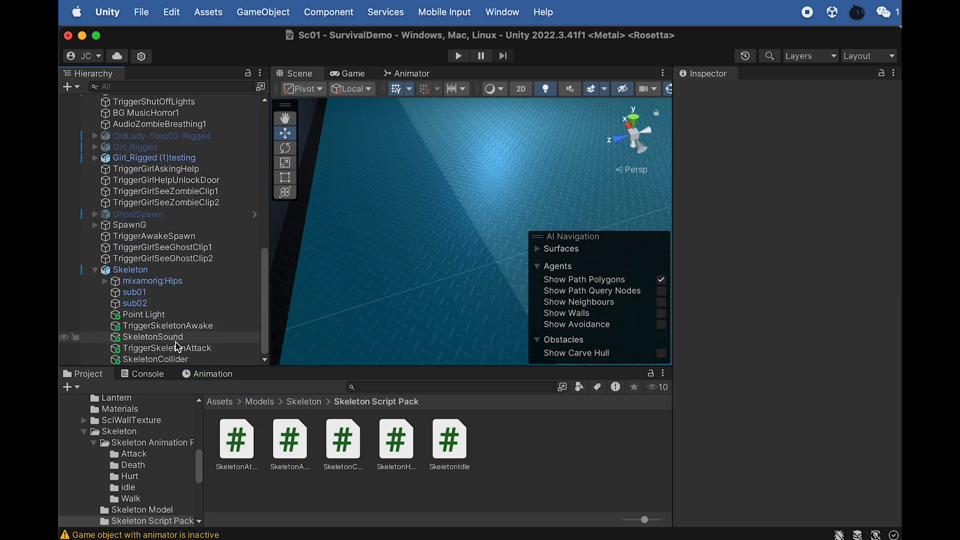
- Narrow SkeletonCollider to a scale of about 0.176 in X and 0.109 in Z, and disable its Mesh Renderer
click(184, 359)
key(f)
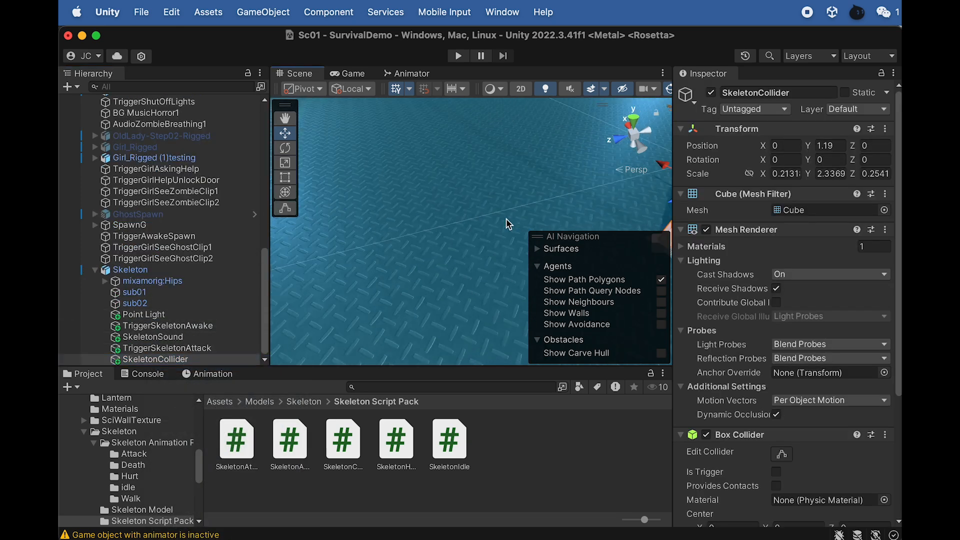
alt+drag(443, 225, 739, 131)
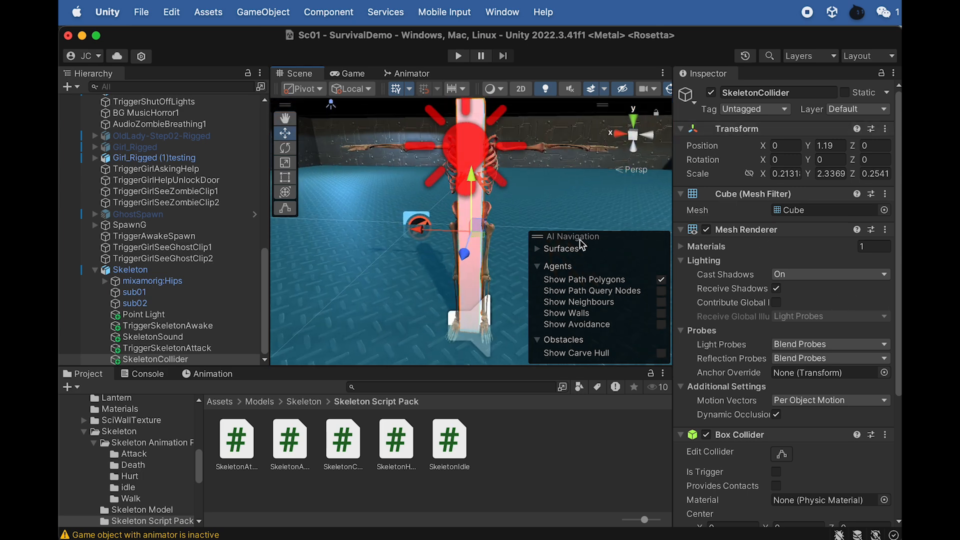
alt+drag(536, 194, 530, 240)
key(r)
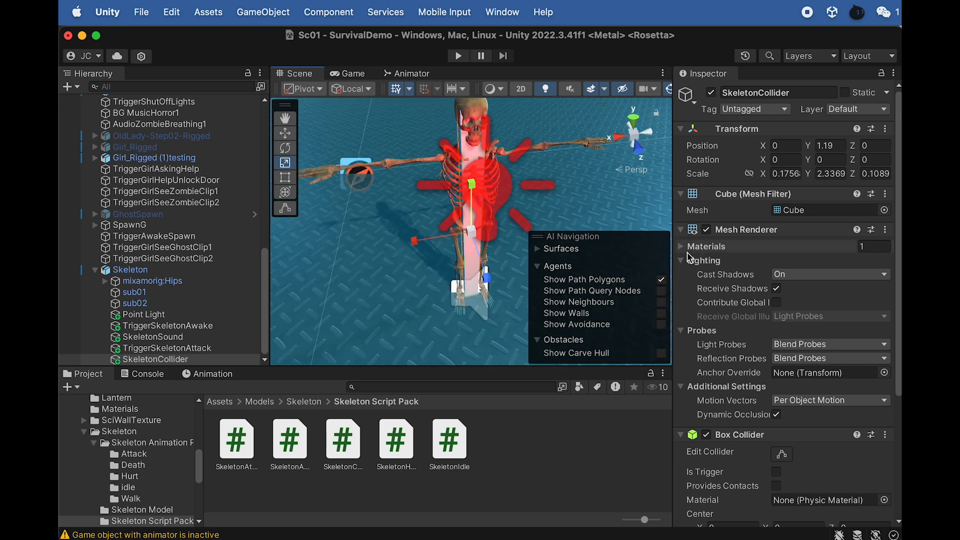
click(706, 229)
alt+drag(462, 239, 459, 173)
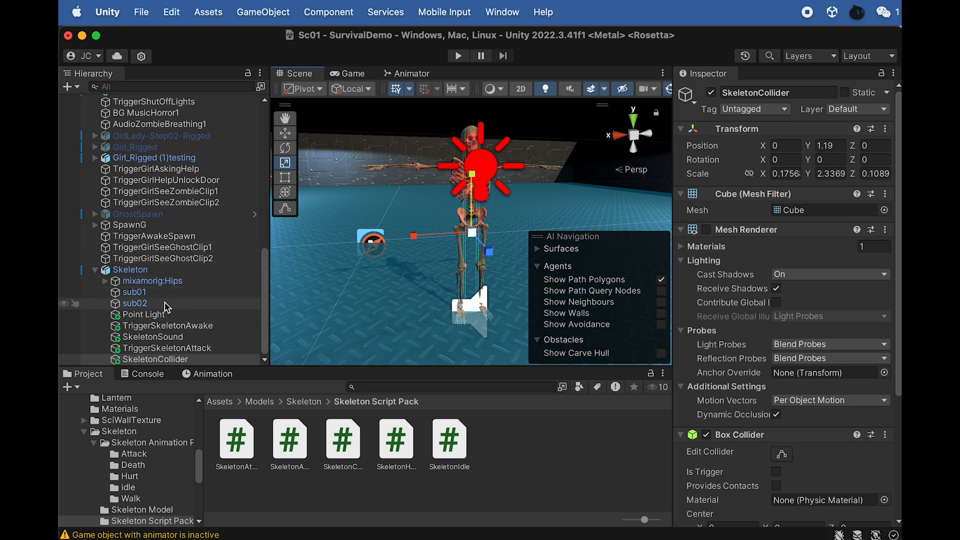
- Review the Skeleton's TriggerSkeletonAttack, SkeletonSound and TriggerSkeletonAwake child objects
click(207, 349)
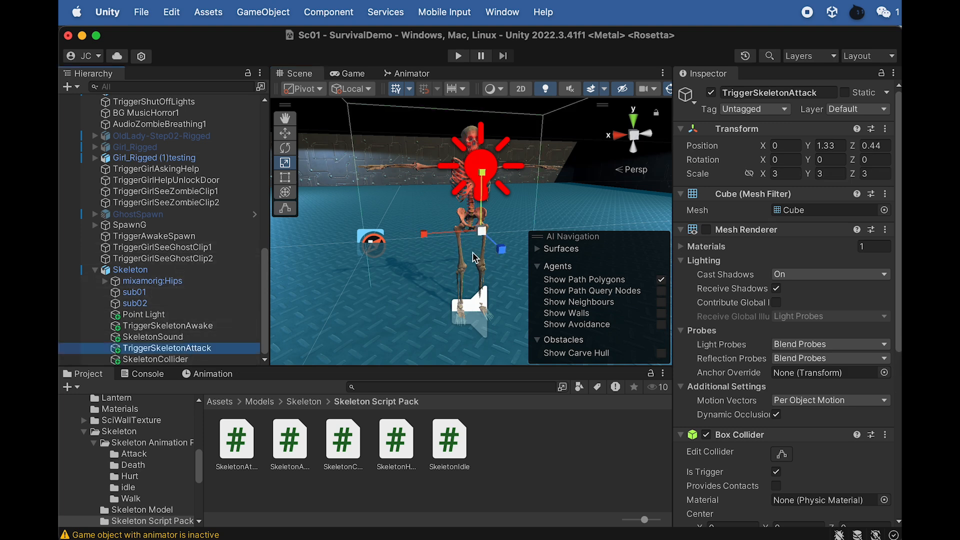
scroll(437, 260, down, 2)
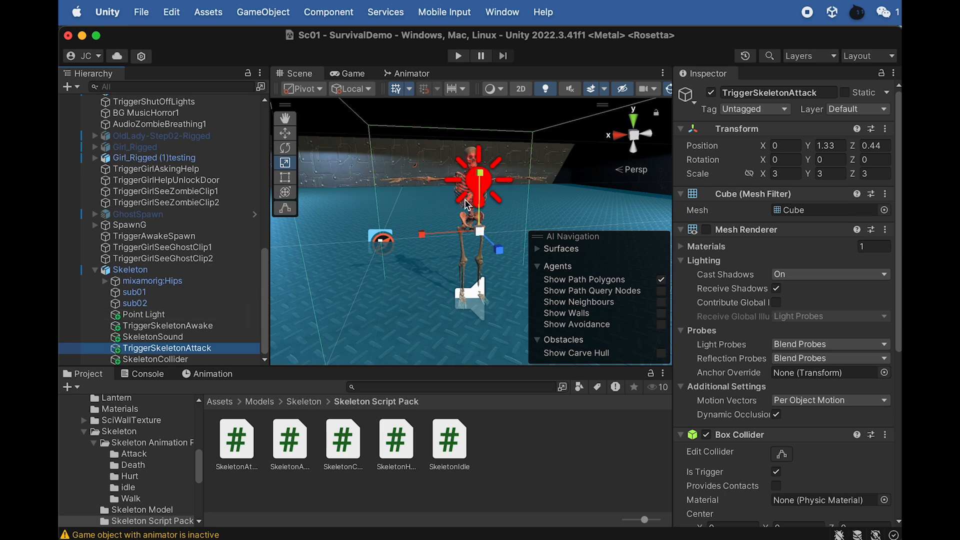
click(175, 338)
click(183, 328)
click(178, 349)
- Duplicate SkeletonCollider and rename the copy TriggerSkeletonHealth
click(177, 362)
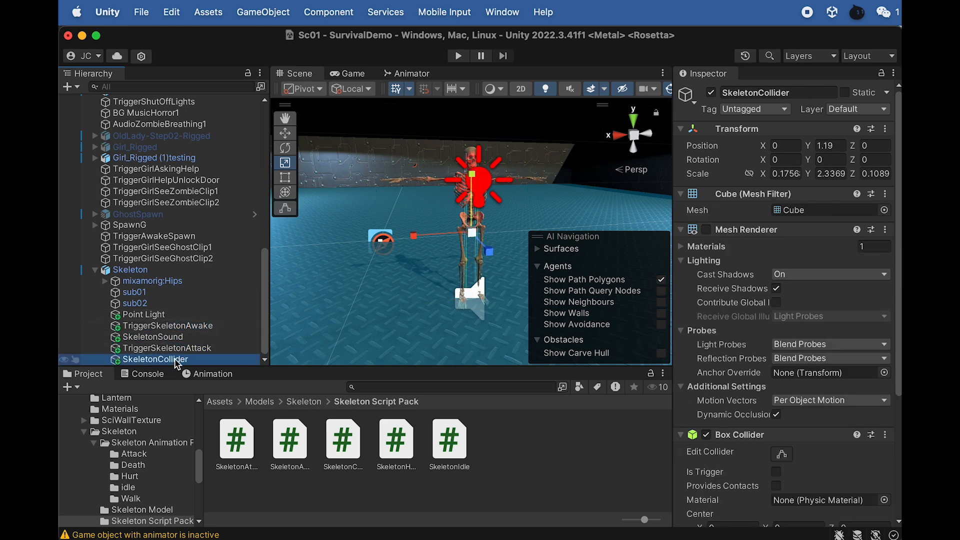
key(super+d)
click(187, 360)
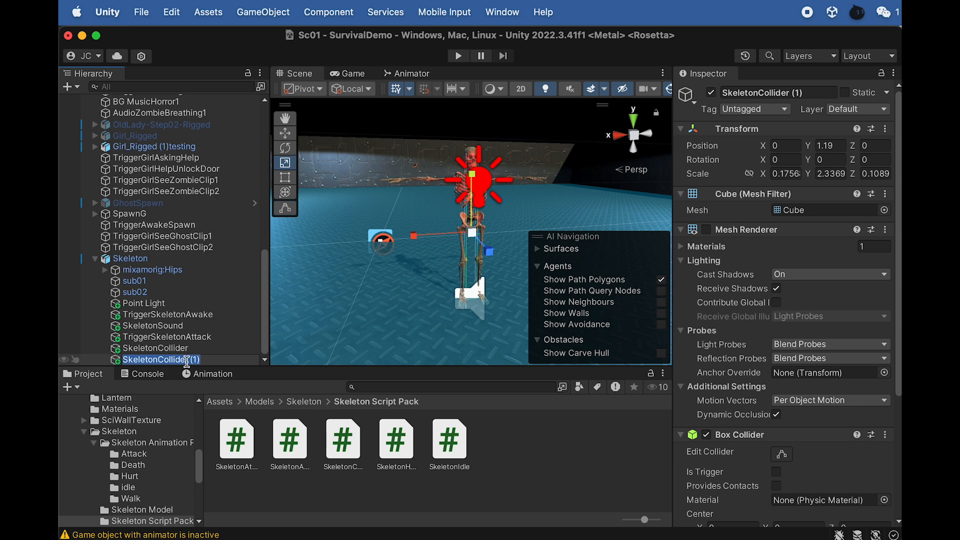
text(TriggerSkeleton)
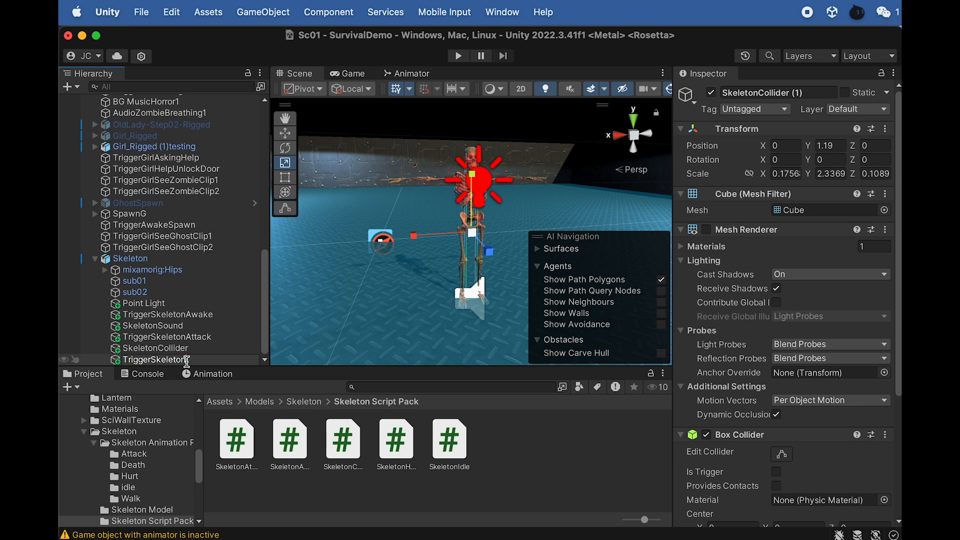
text(Health)
key(Return)
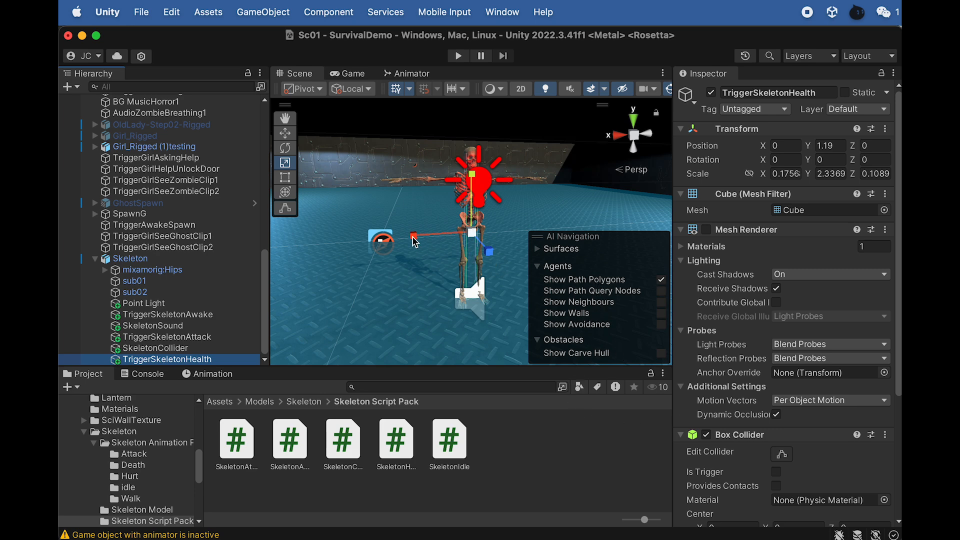
- Make TriggerSkeletonHealth's Box Collider a trigger and widen the object to a scale of about 0.97 in X and 0.78 in Z
scroll(675, 379, down, 1)
click(776, 463)
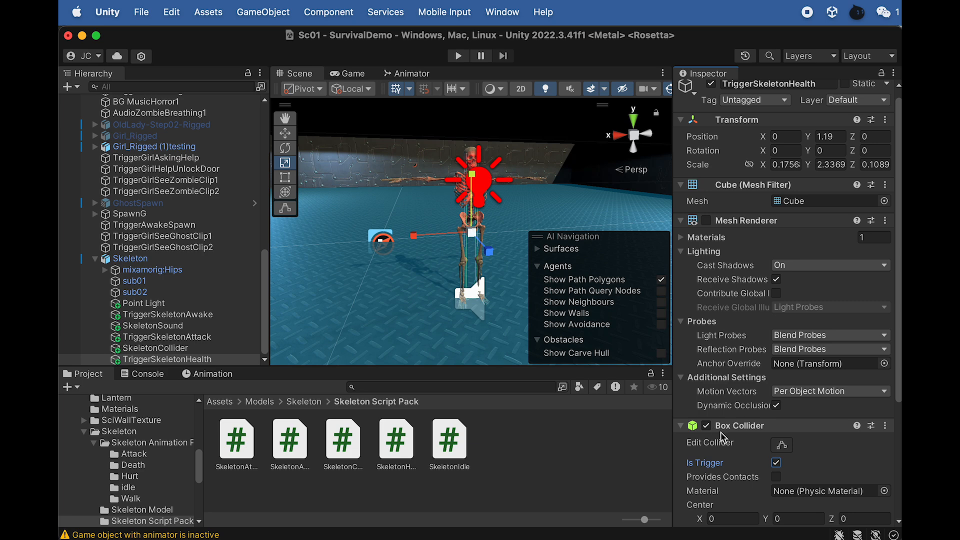
scroll(705, 355, up, 1)
drag(413, 235, 151, 251)
drag(488, 252, 610, 388)
alt+drag(490, 278, 598, 347)
drag(527, 257, 280, 227)
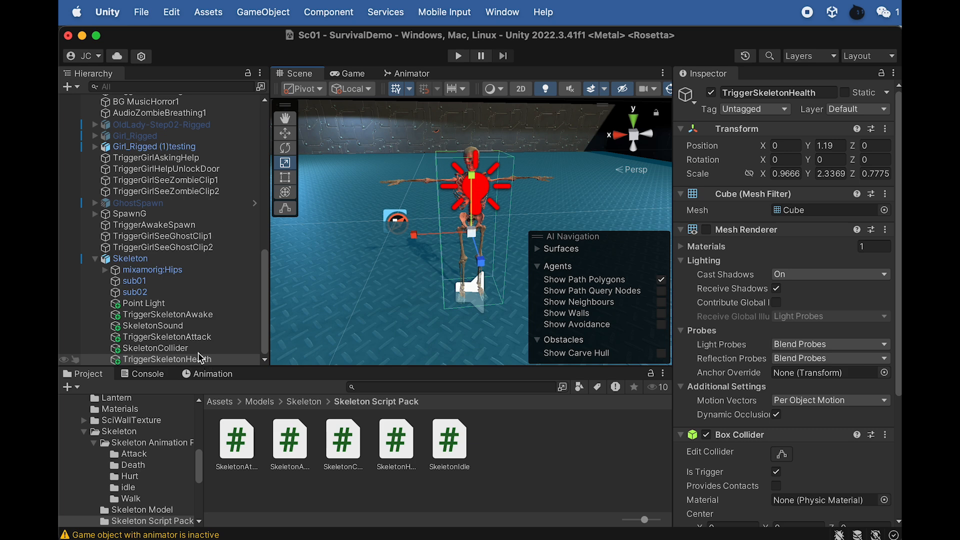
- Review the tag options available for TriggerSkeletonAttack
click(165, 336)
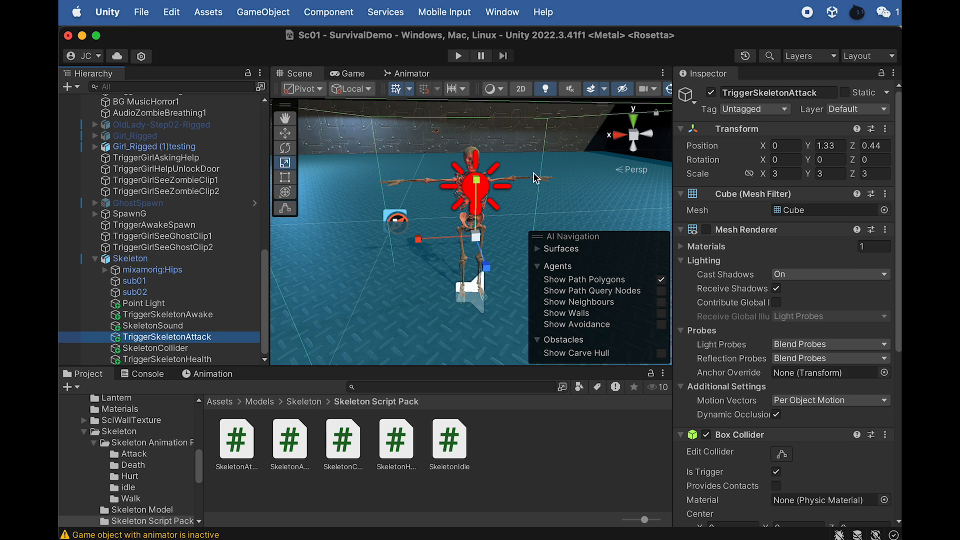
click(773, 112)
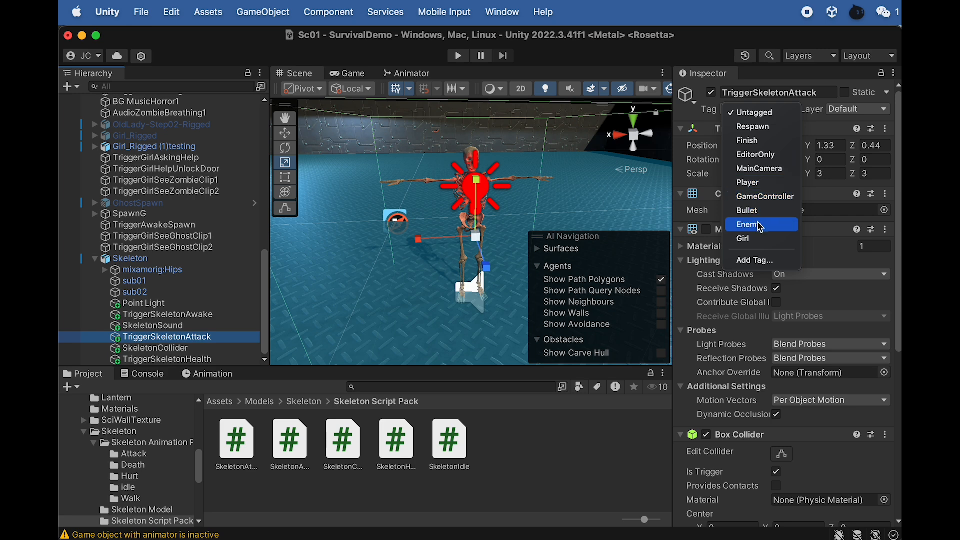
click(702, 56)
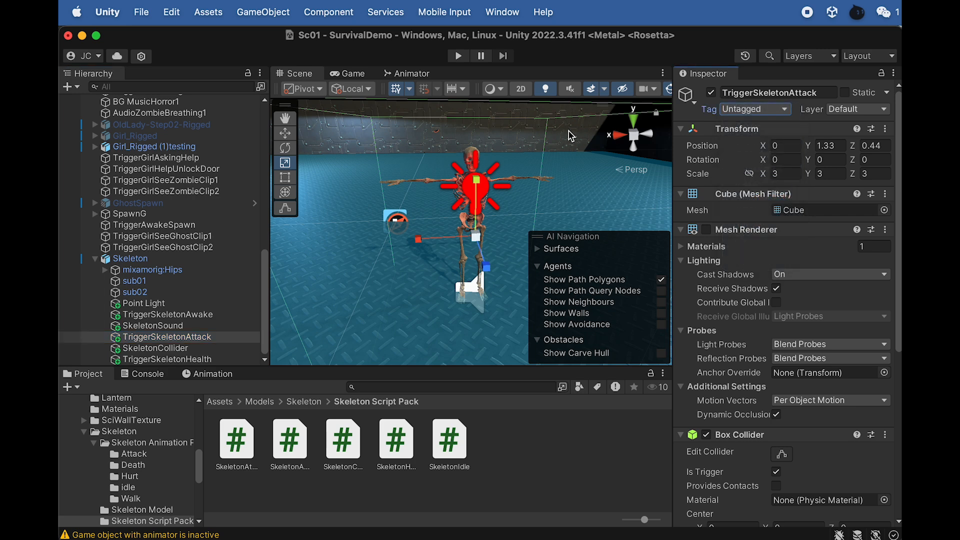
- Inspect the TriggerPlayerHealth trigger box under FPSController, and collapse the controller's hierarchy again
scroll(140, 175, up, 10)
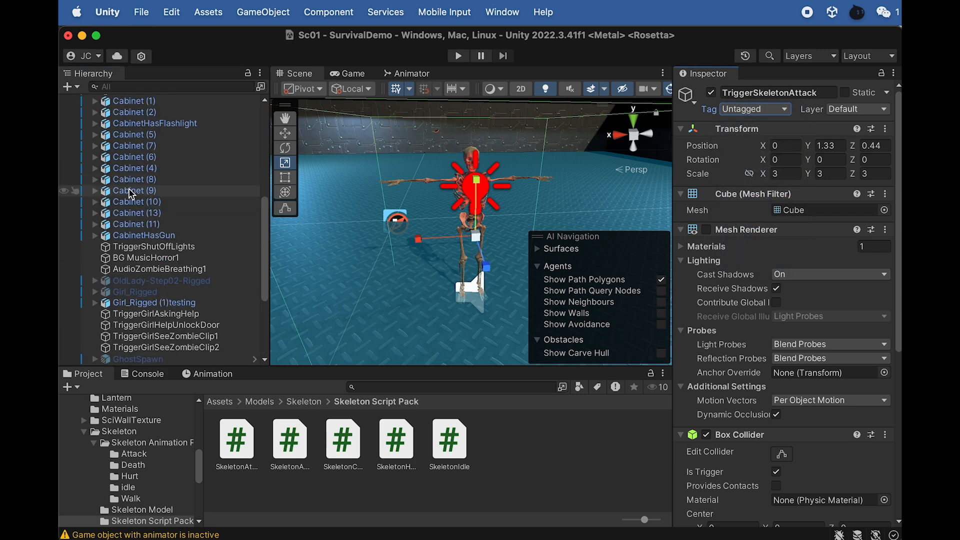
scroll(140, 148, up, 3)
double_click(140, 145)
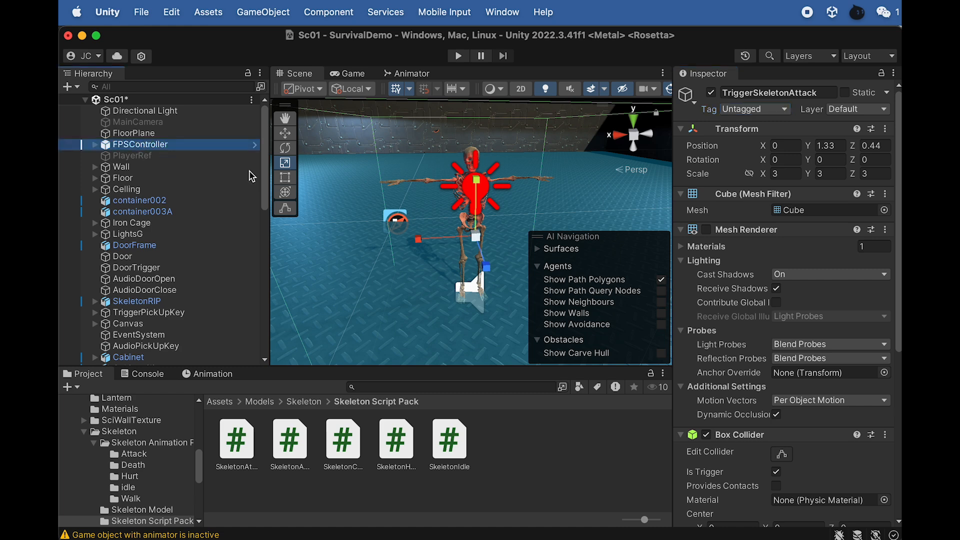
click(96, 145)
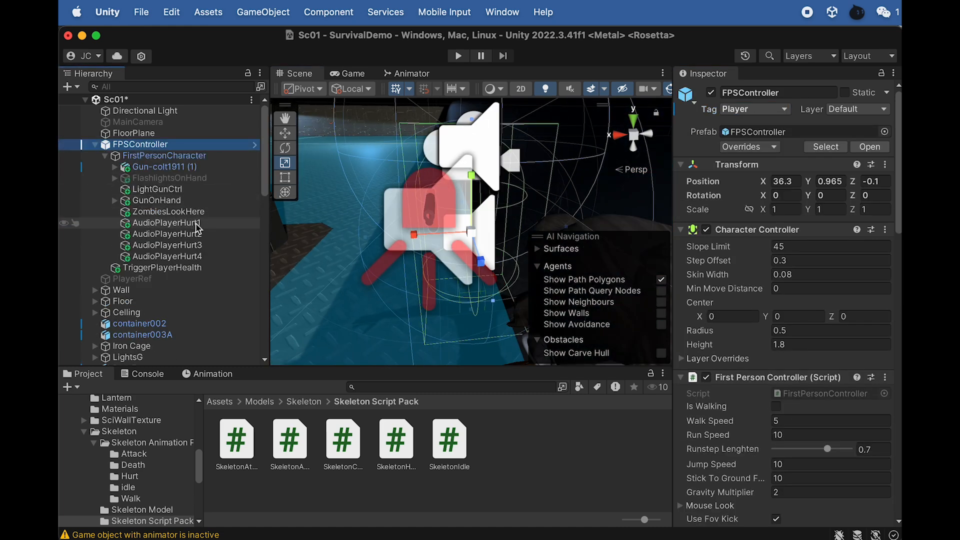
double_click(193, 267)
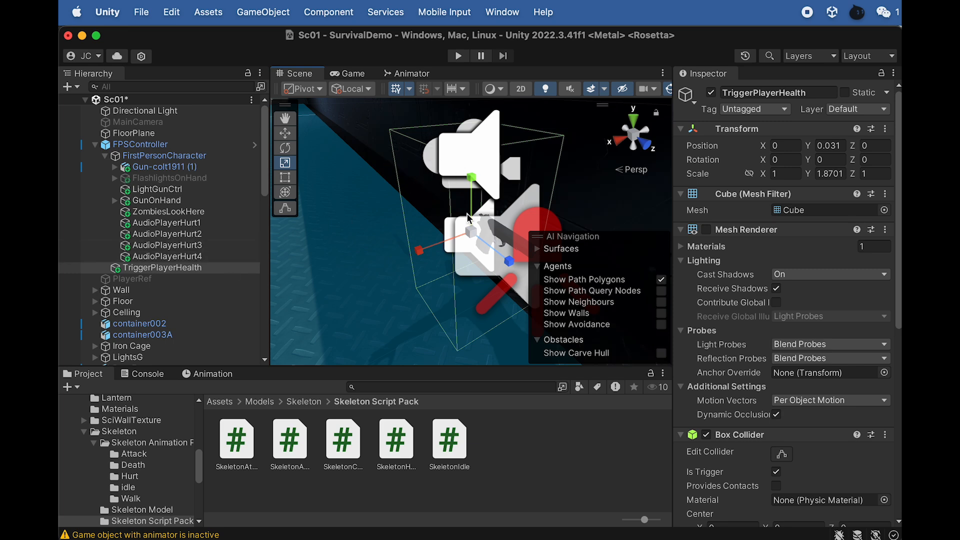
click(143, 145)
click(95, 144)
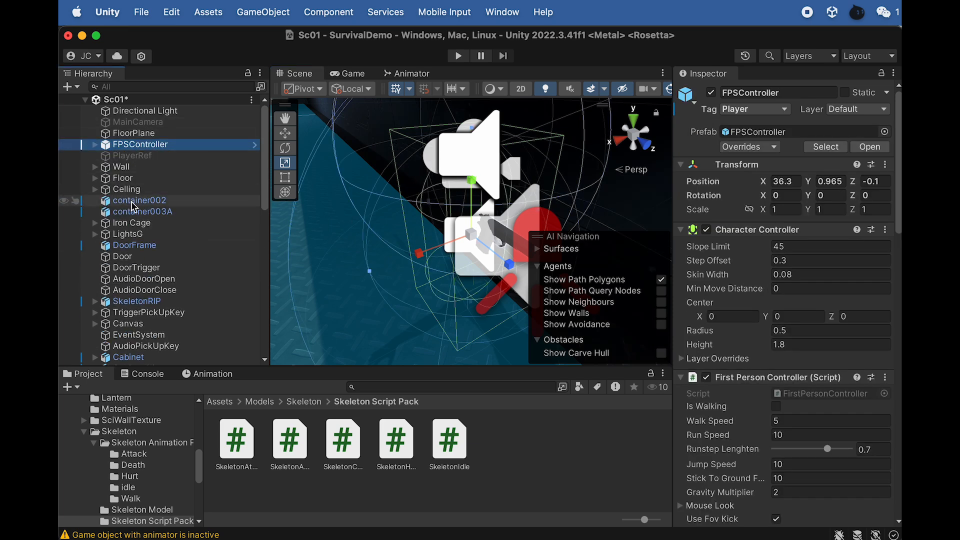
- Focus on the Skeleton and expand its bone hierarchy from mixamorig:Hips through Spine and Spine1 to the children of Spine2
scroll(128, 207, down, 15)
click(146, 259)
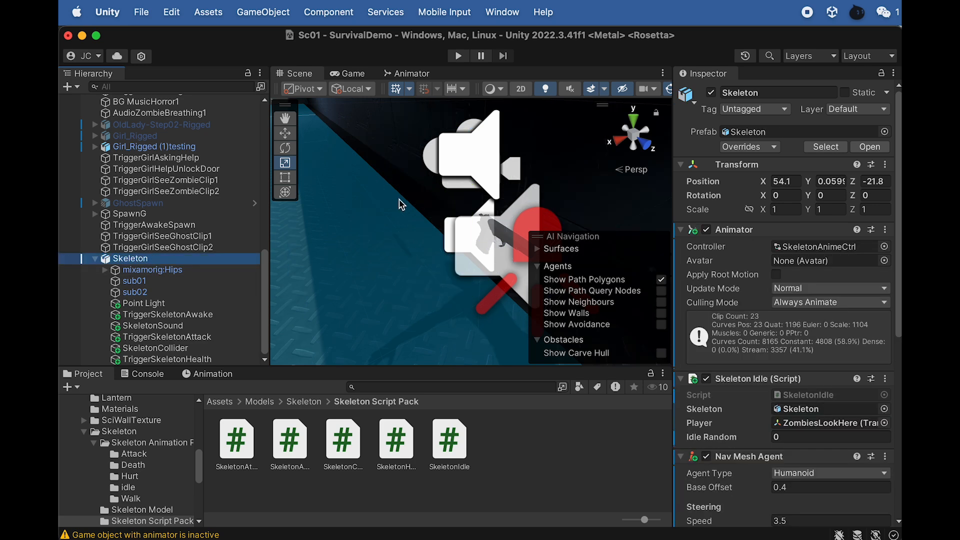
key(f)
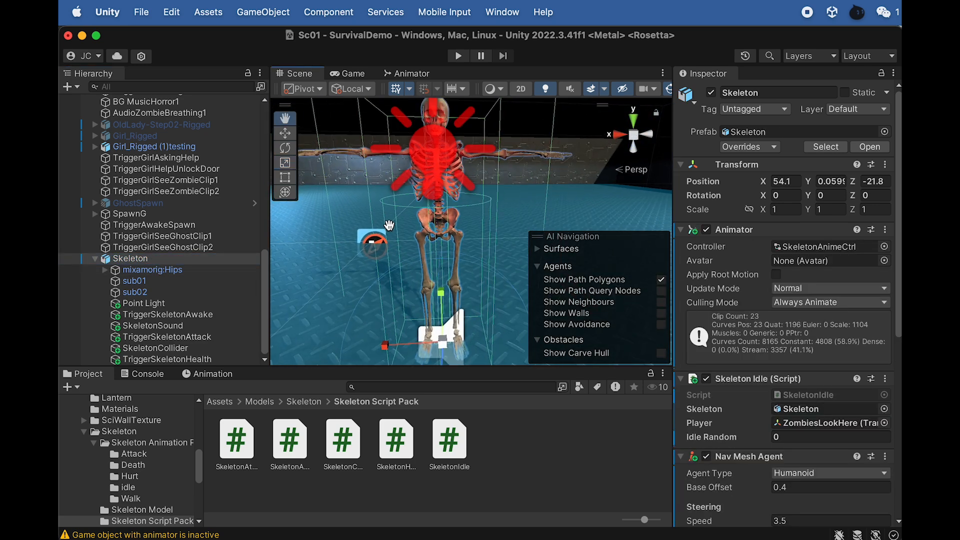
click(105, 271)
click(151, 305)
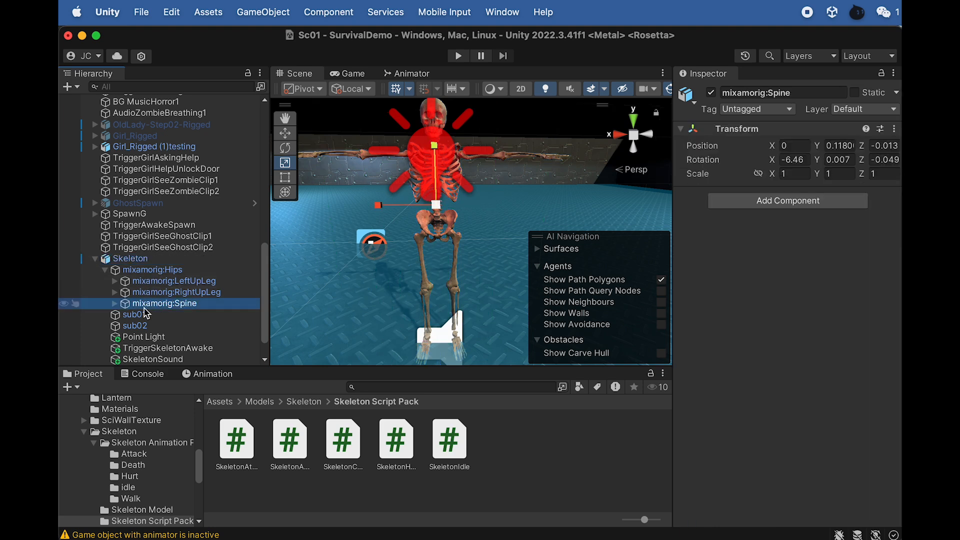
click(115, 304)
click(124, 314)
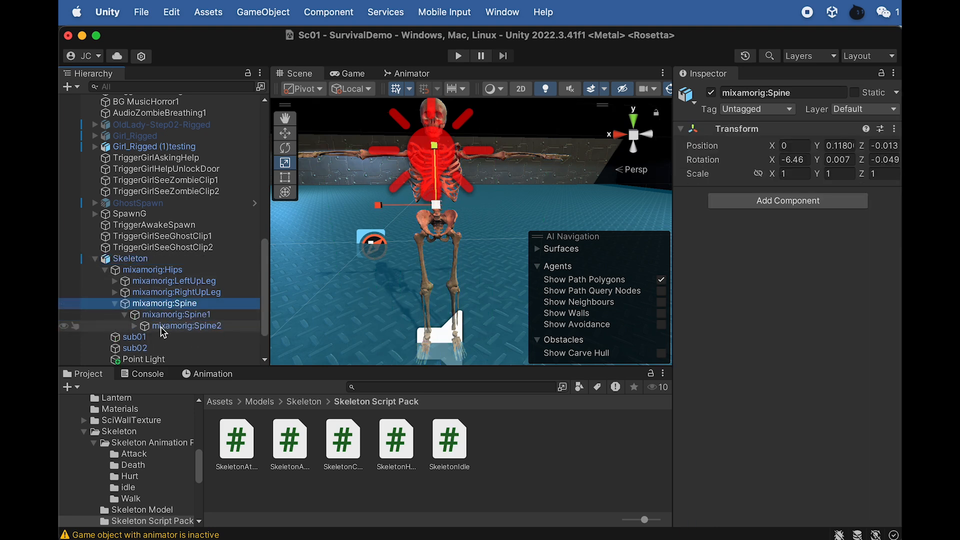
click(135, 326)
scroll(141, 315, down, 3)
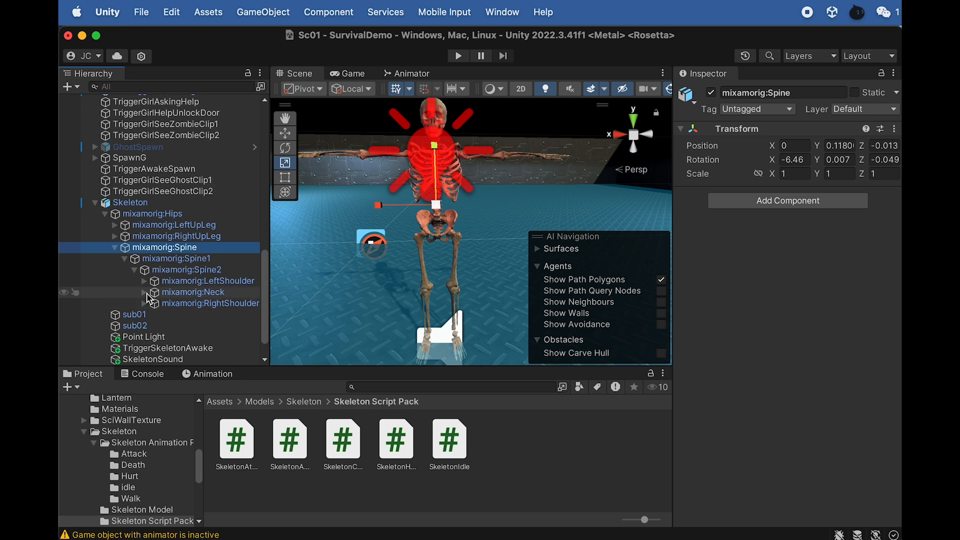
- Expand the left arm bones from mixamorig:LeftShoulder through LeftHand, and select and focus on mixamorig:LeftHandIndex1
click(210, 305)
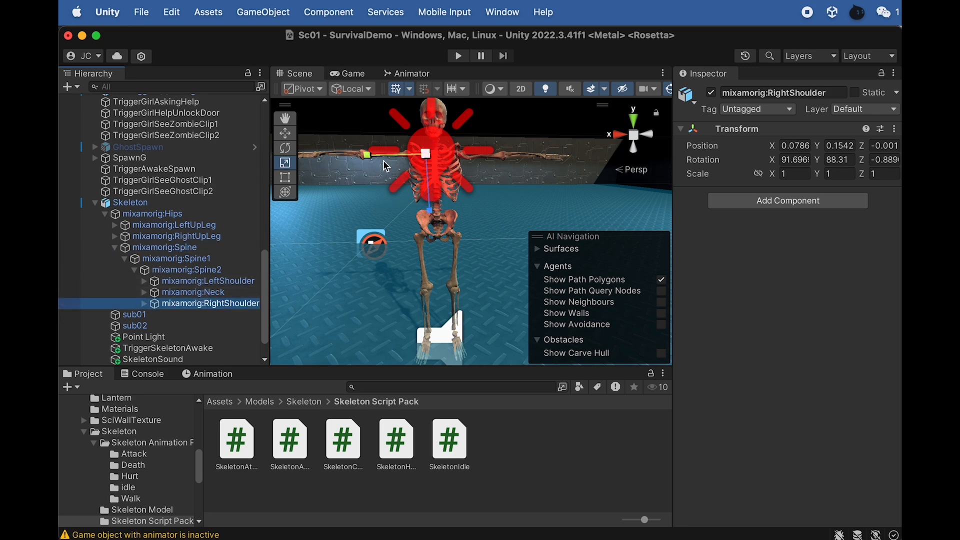
click(184, 281)
click(145, 281)
click(154, 293)
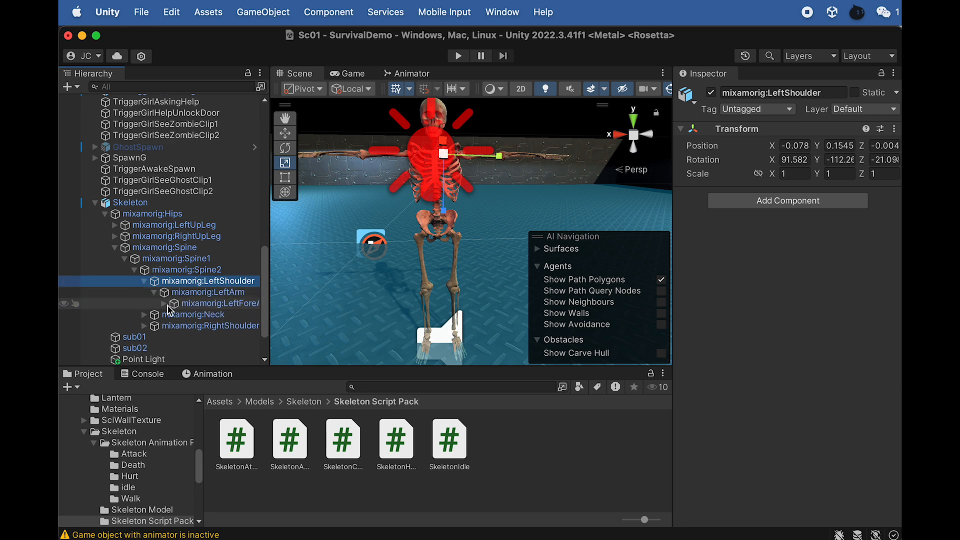
click(164, 303)
click(175, 315)
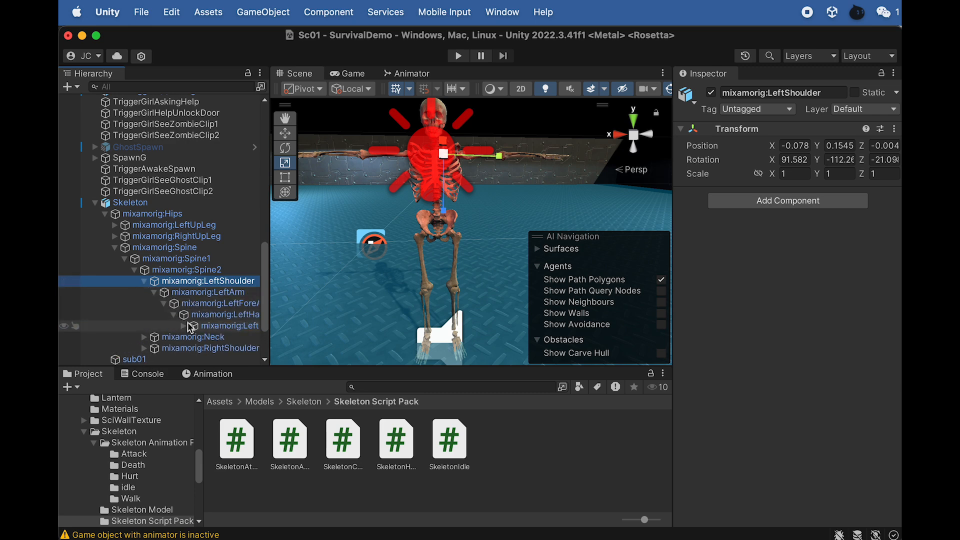
click(238, 326)
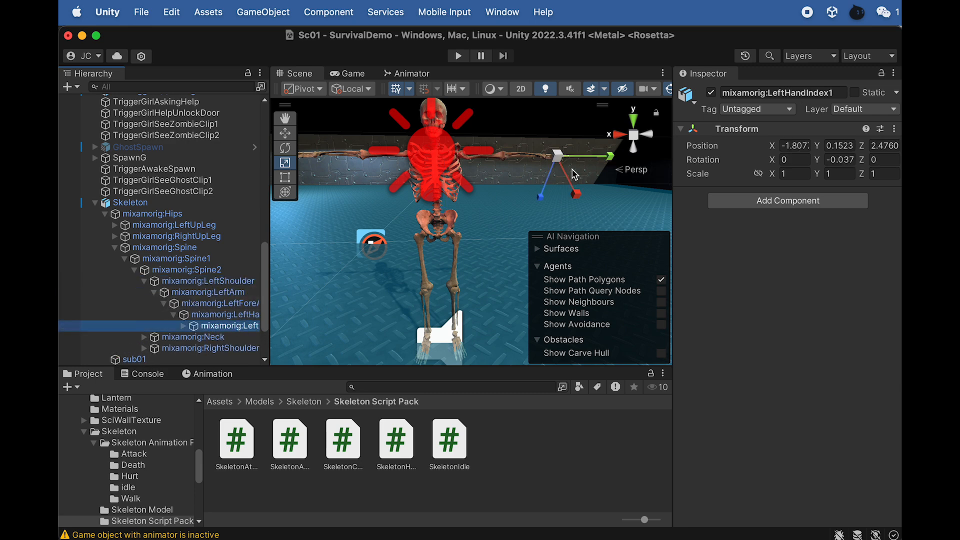
key(f)
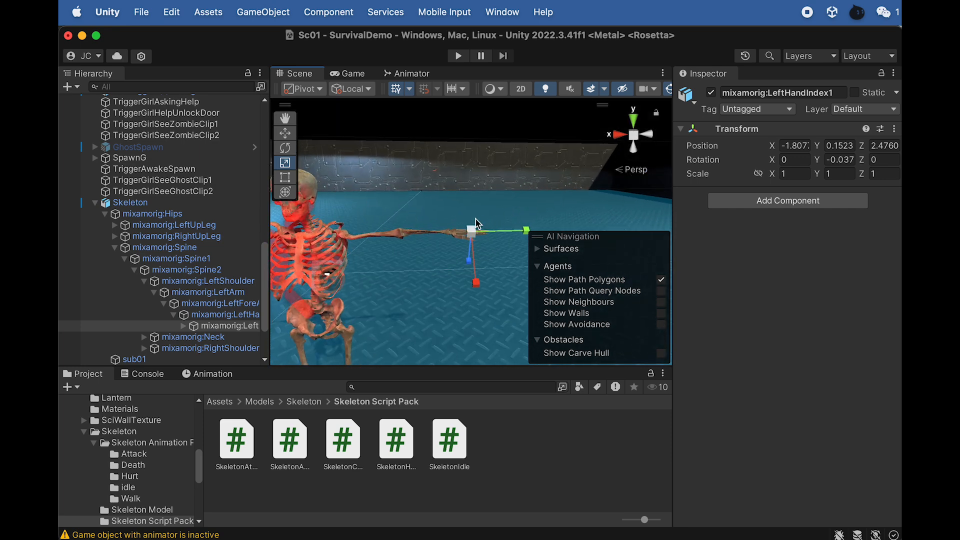
scroll(474, 238, up, 2)
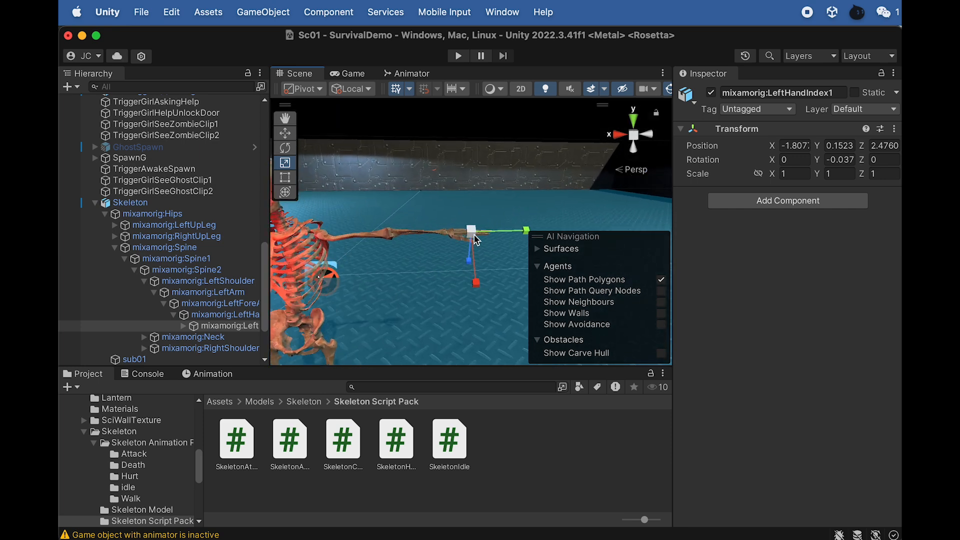
- Add a cube as a child of mixamorig:LeftHandIndex1 and shrink it uniformly to a scale of about 0.23 around the hand
right_click(250, 331)
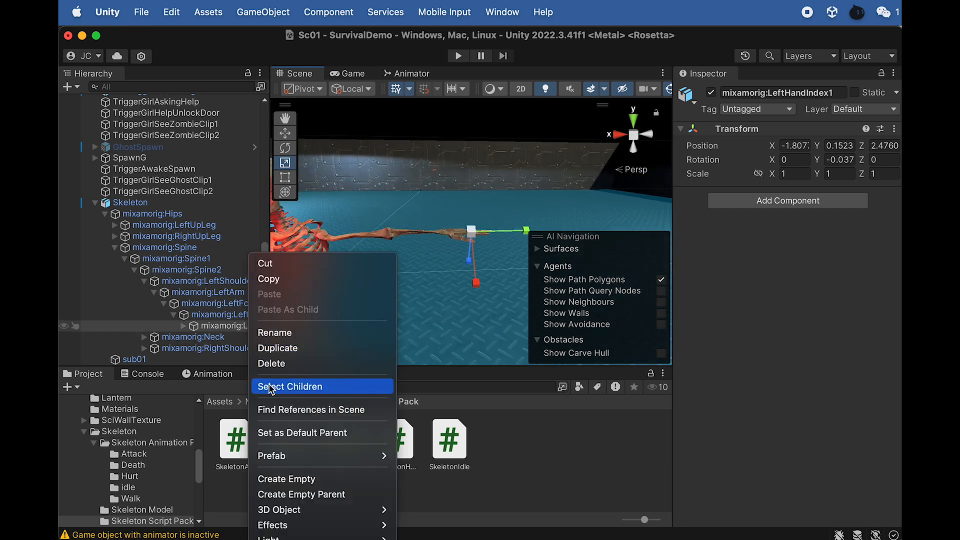
mouse_move(321, 509)
click(413, 510)
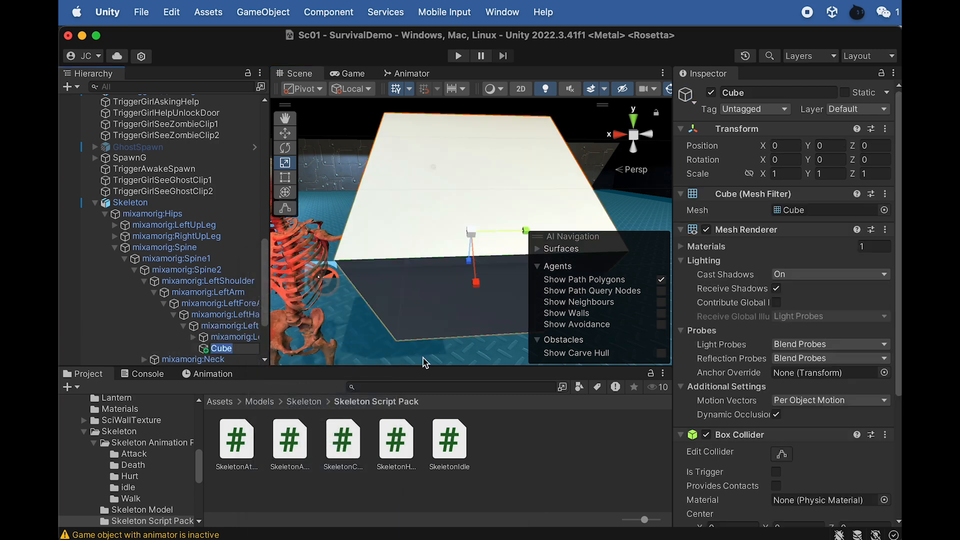
drag(471, 234, 392, 217)
- Rename the hand cube SkeletonWeapon and disable its Mesh Renderer
click(222, 349)
text(S)
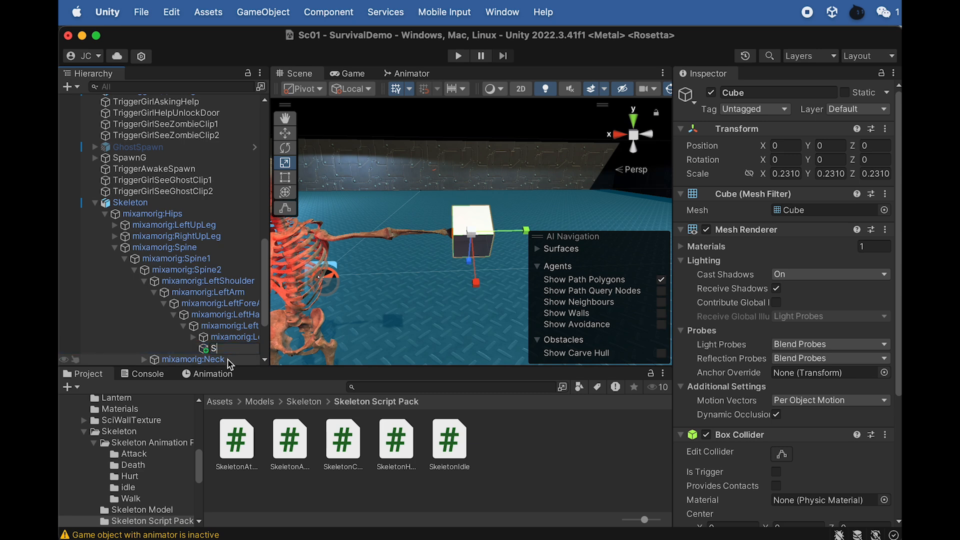
text(keletonWeapon)
key(Return)
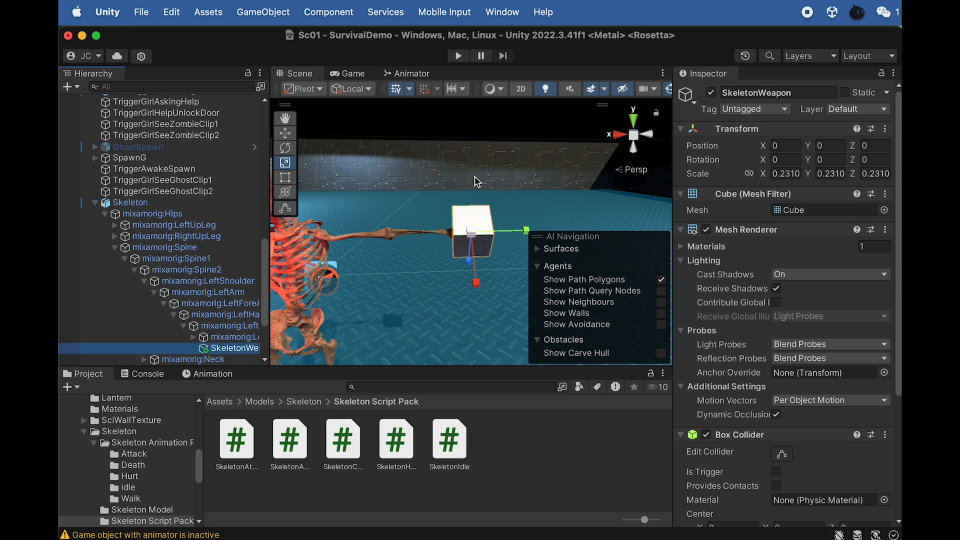
click(707, 231)
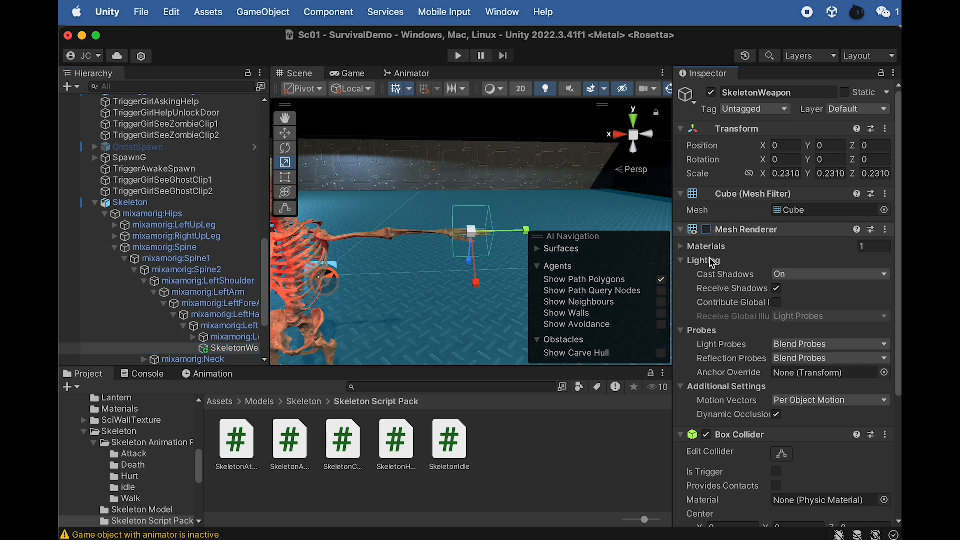
- Add a Rigidbody to SkeletonWeapon with Use Gravity off and Is Kinematic on
scroll(730, 425, down, 2)
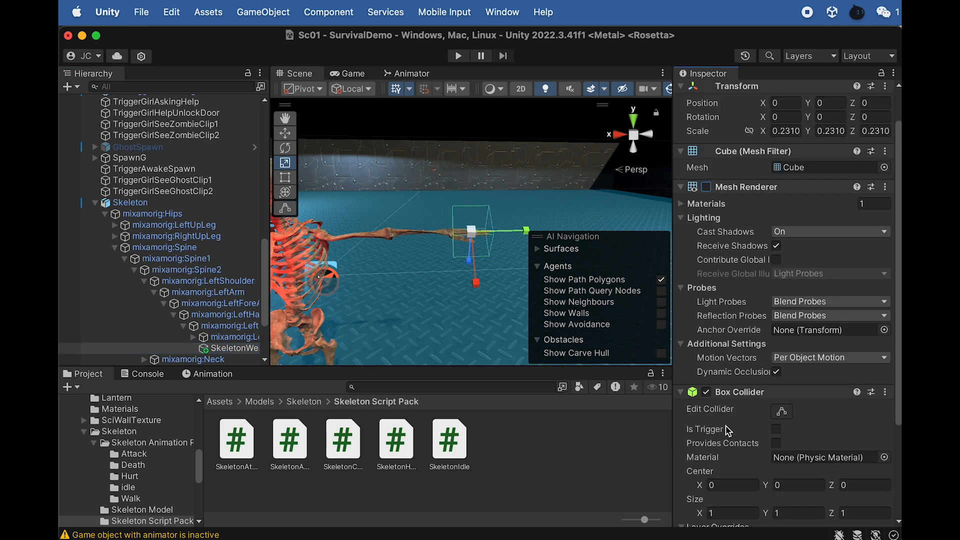
scroll(723, 400, down, 2)
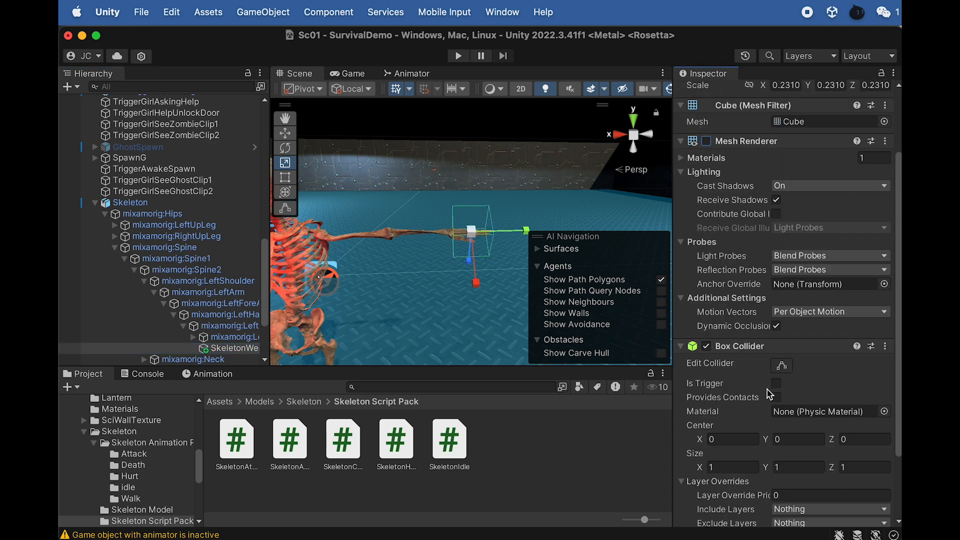
scroll(766, 350, down, 3)
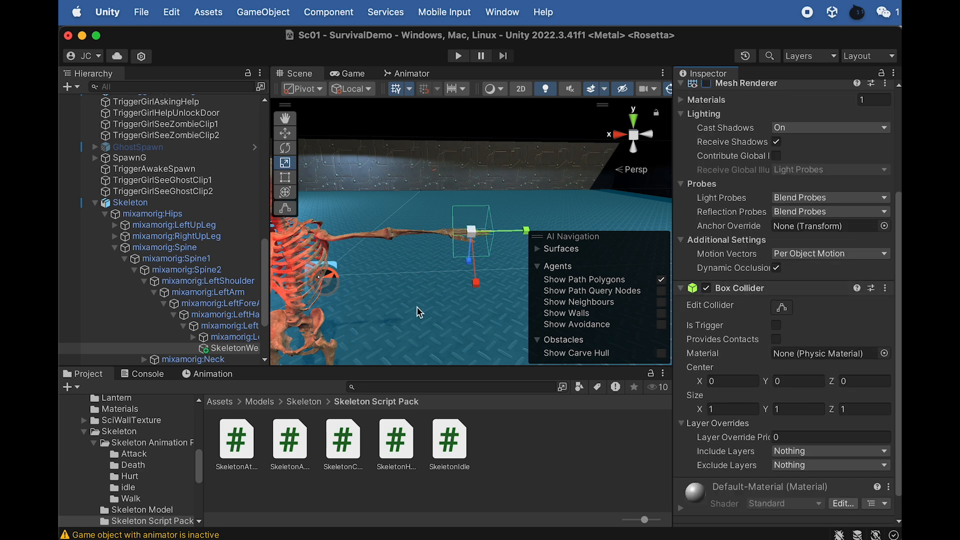
scroll(741, 430, down, 2)
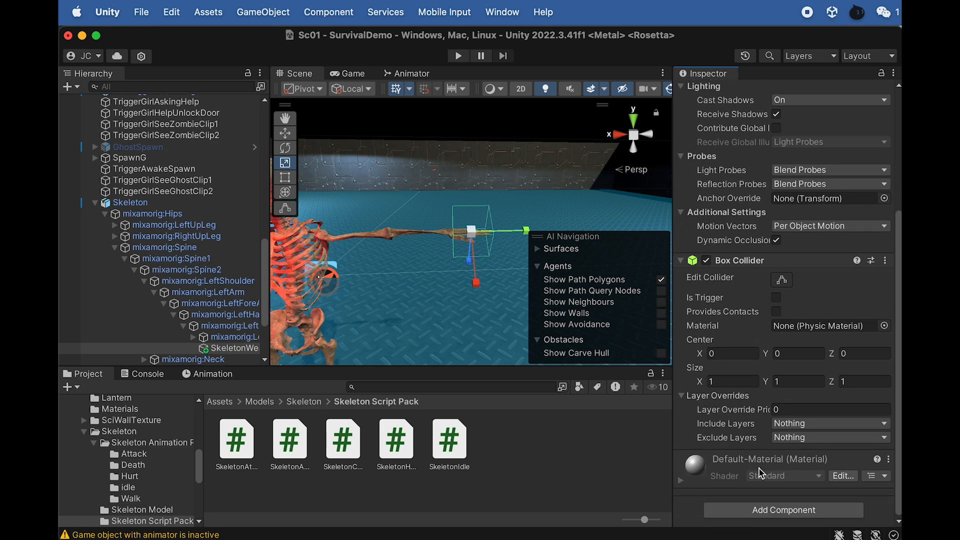
click(763, 509)
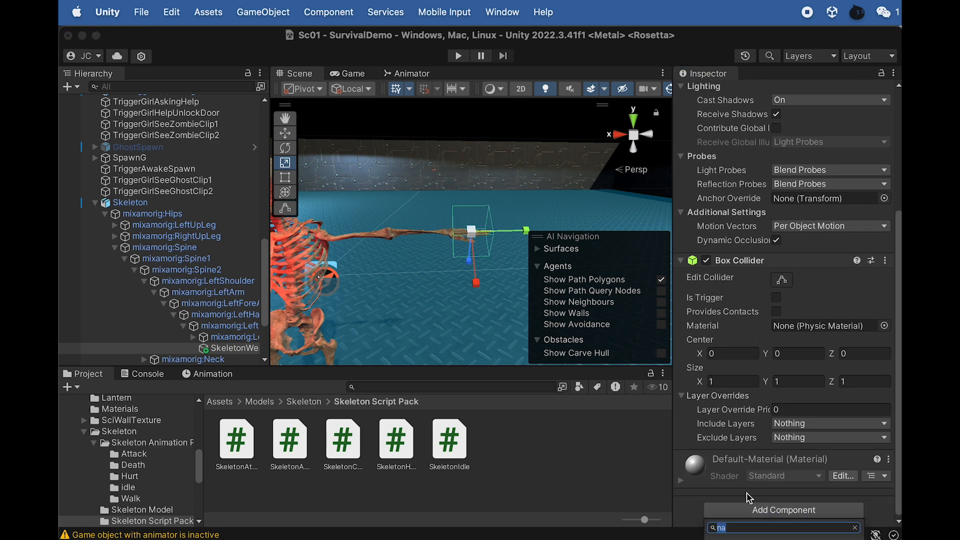
text(rig)
key(Return)
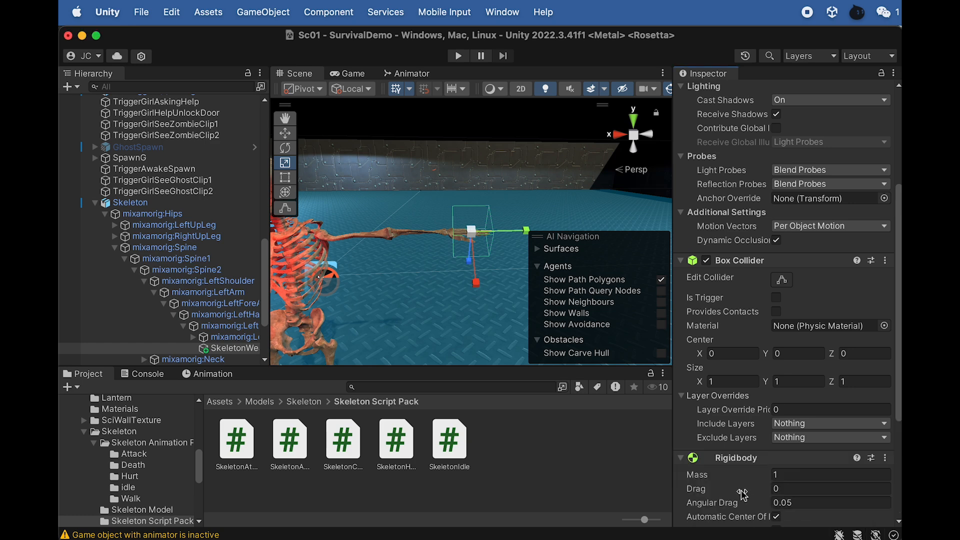
scroll(685, 354, down, 3)
scroll(685, 354, down, 3)
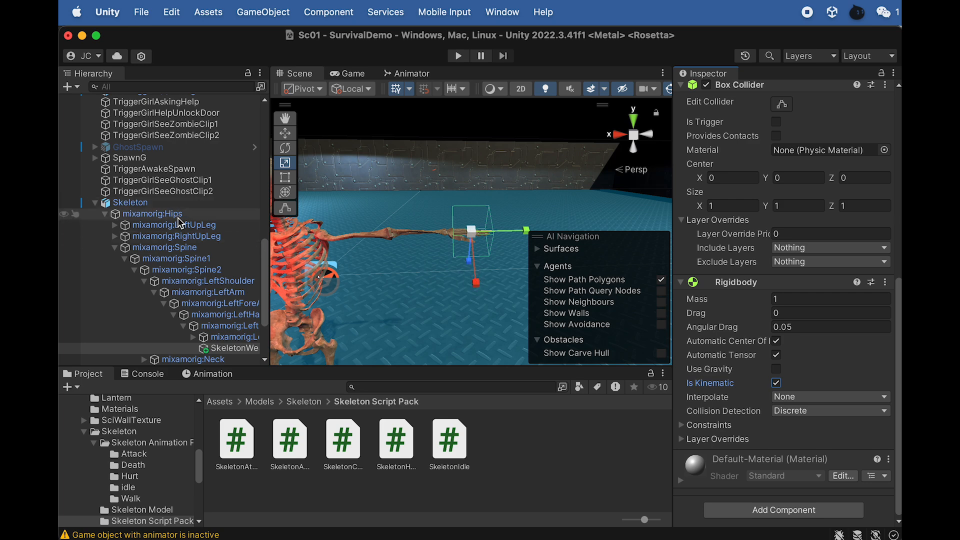
- Check TriggerSkeletonAttack's component settings, and assign the Enemy tag to SkeletonWeapon
scroll(200, 276, down, 5)
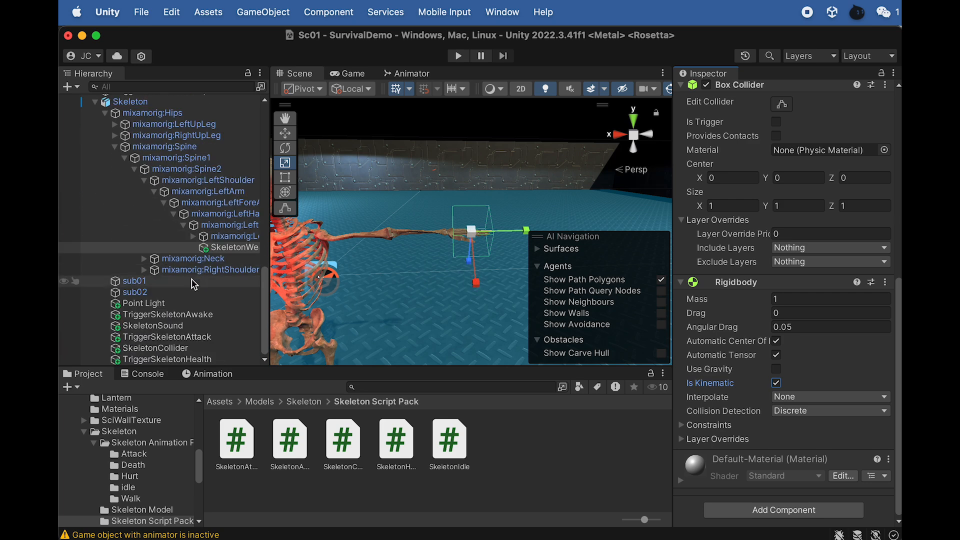
click(204, 339)
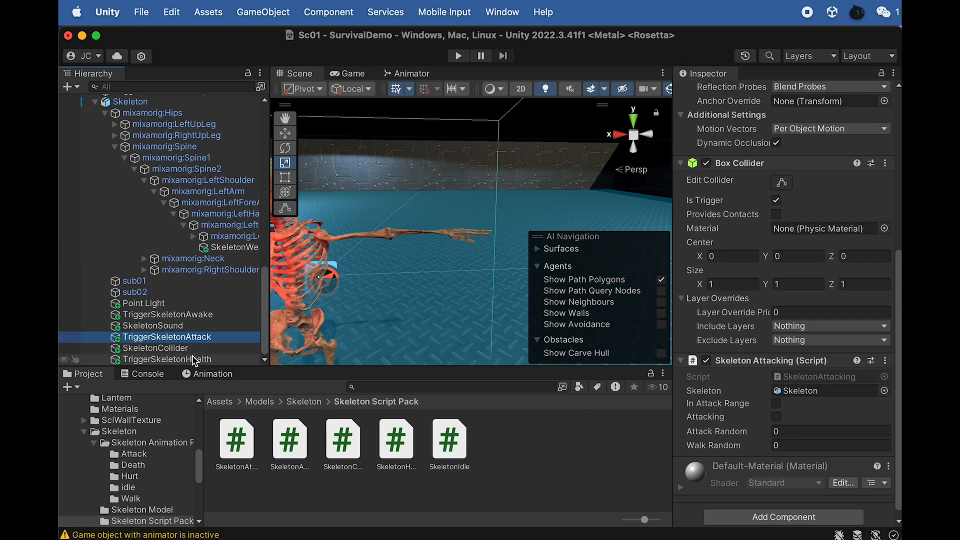
click(247, 247)
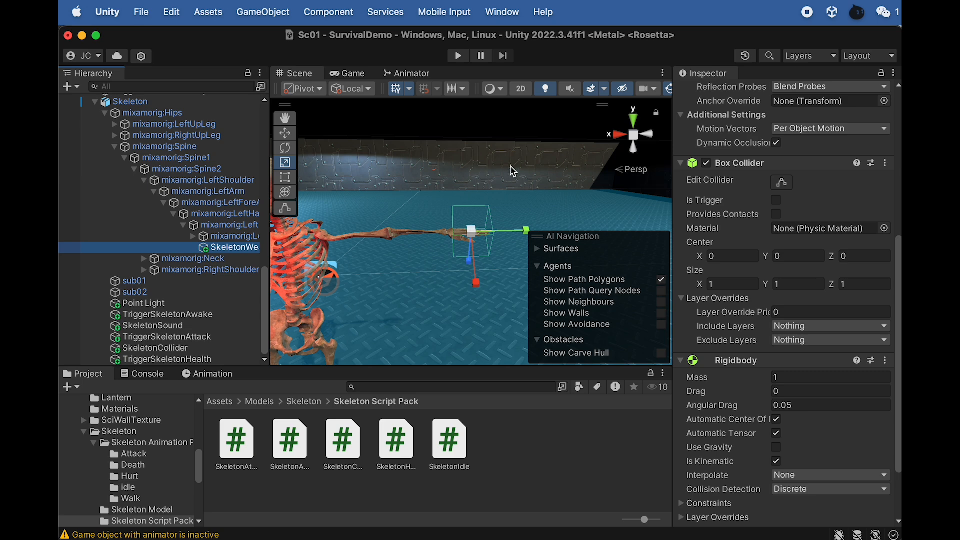
scroll(742, 160, up, 5)
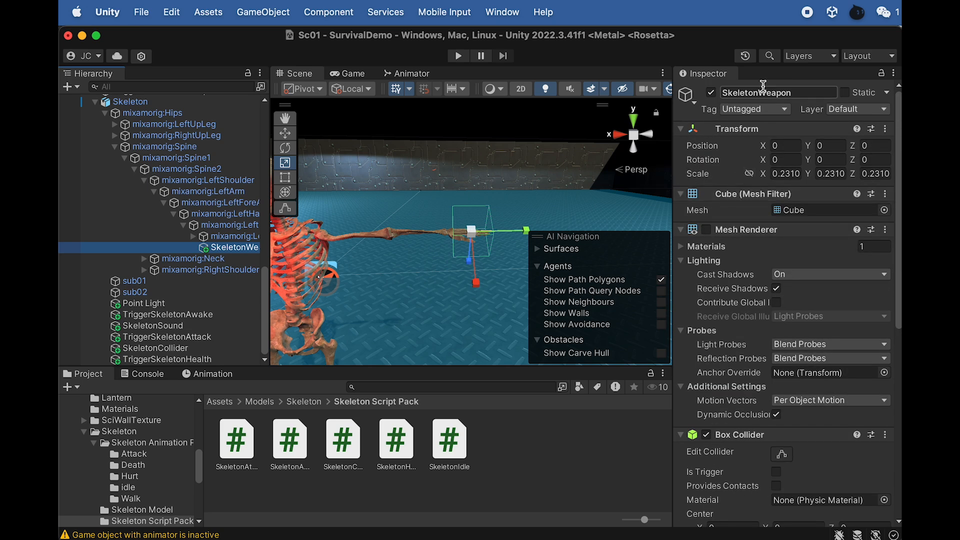
click(758, 110)
click(752, 225)
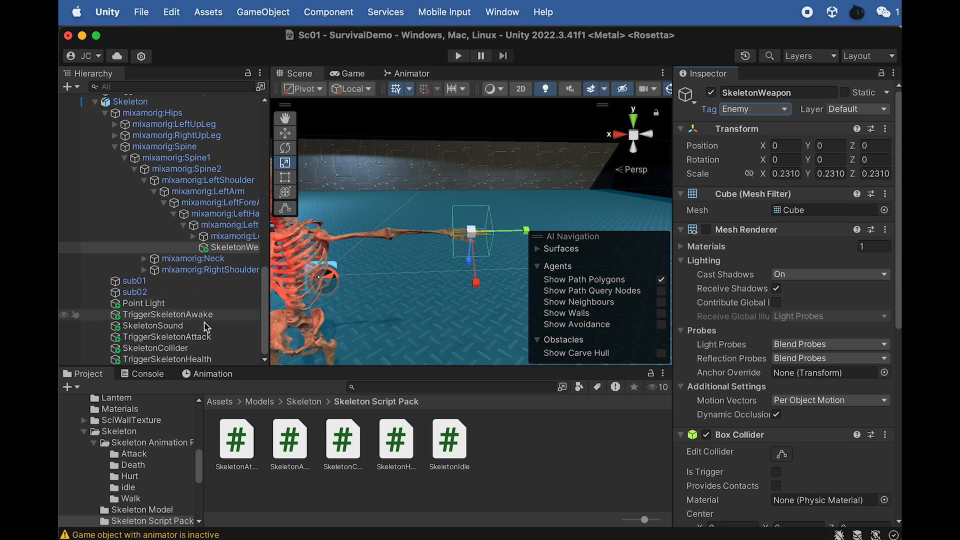
- Attach the SkeletonHealth script to TriggerSkeletonHealth
click(206, 360)
key(f)
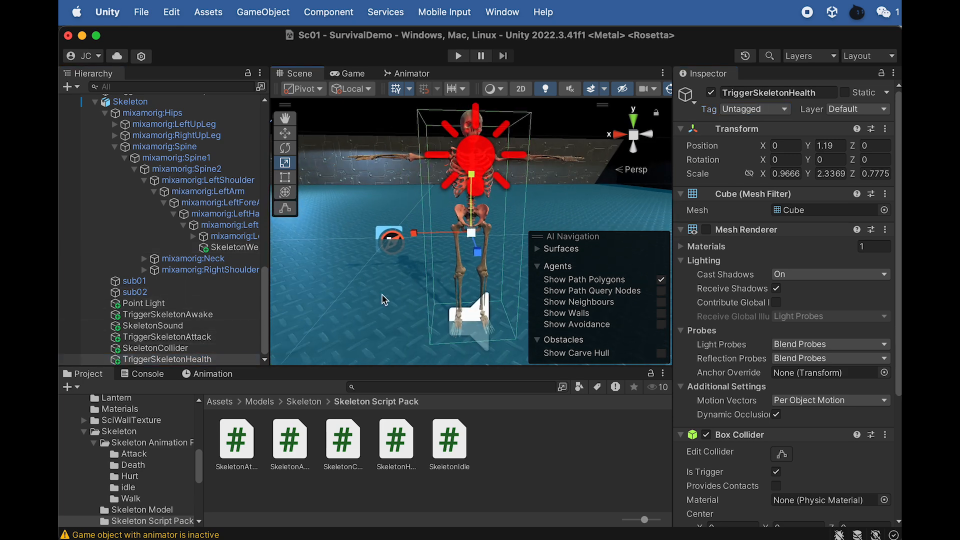
scroll(700, 416, down, 5)
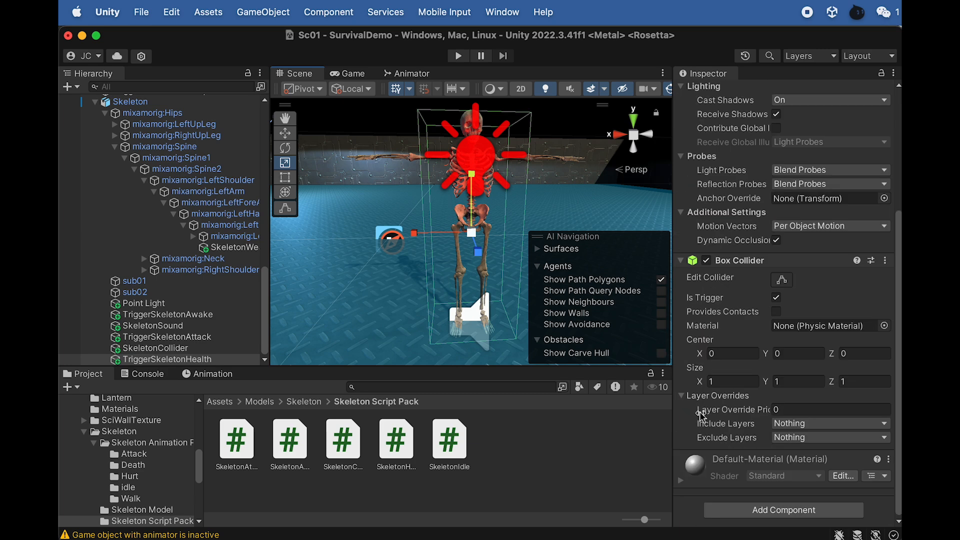
click(400, 451)
mouse_move(437, 518)
mouse_down()
mouse_move(408, 457)
mouse_move(310, 361)
mouse_move(232, 326)
mouse_move(198, 360)
mouse_up()
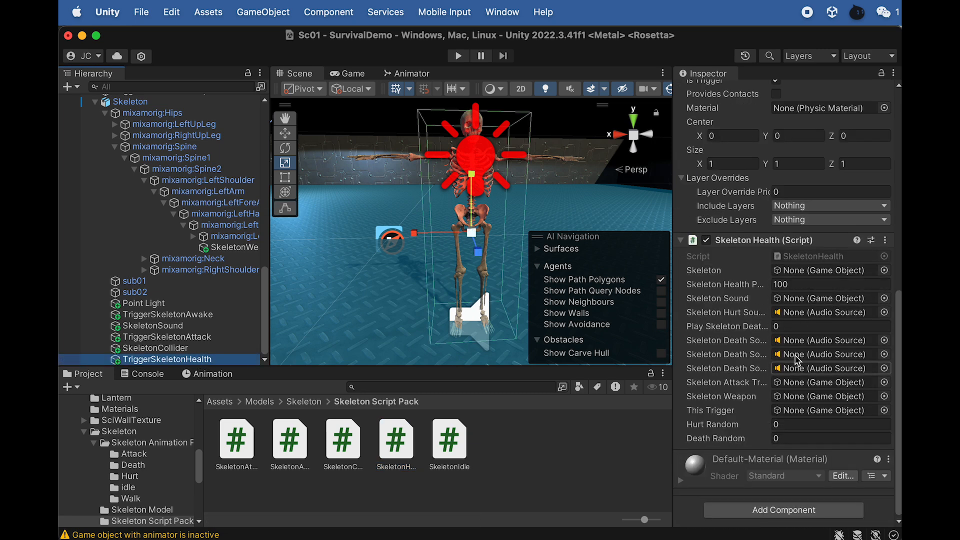
scroll(150, 200, up, 3)
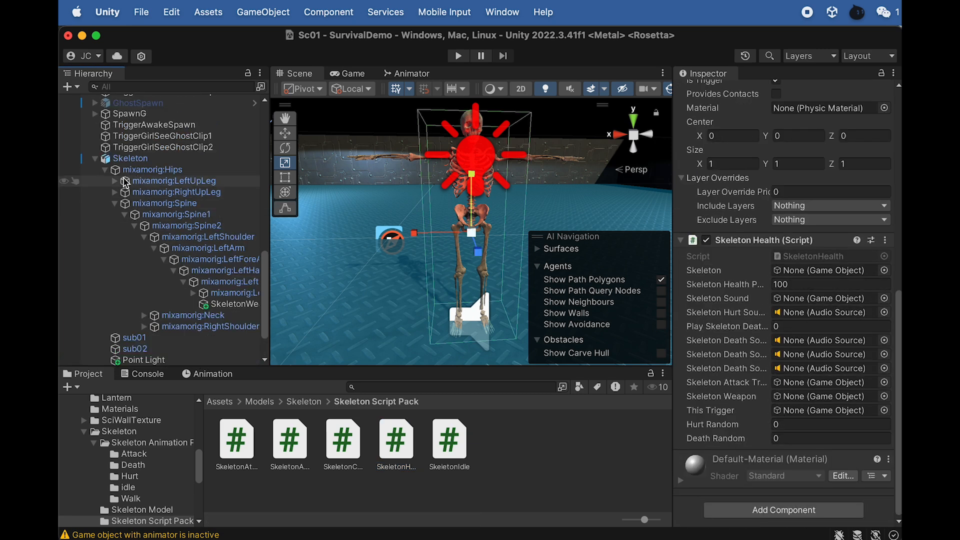
click(105, 174)
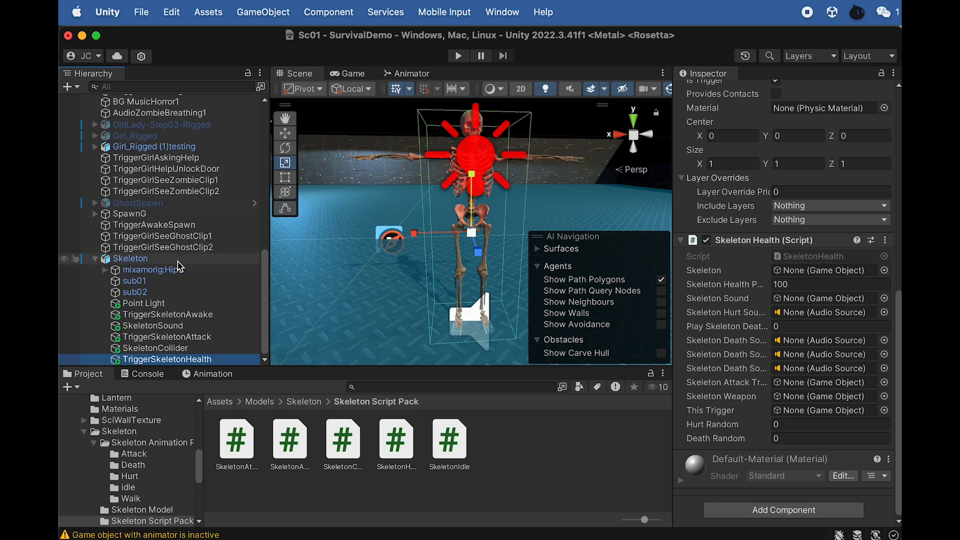
click(105, 270)
scroll(155, 250, down, 5)
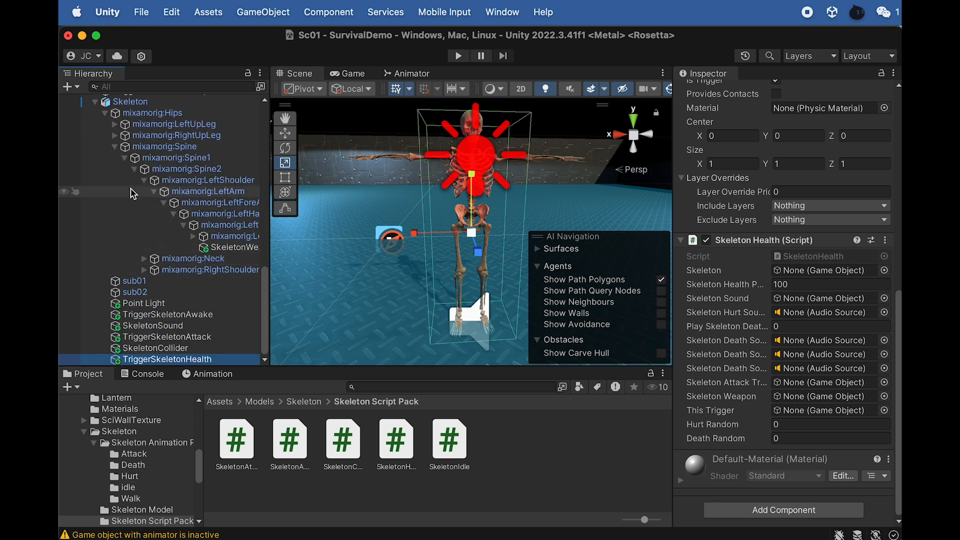
right_click(127, 117)
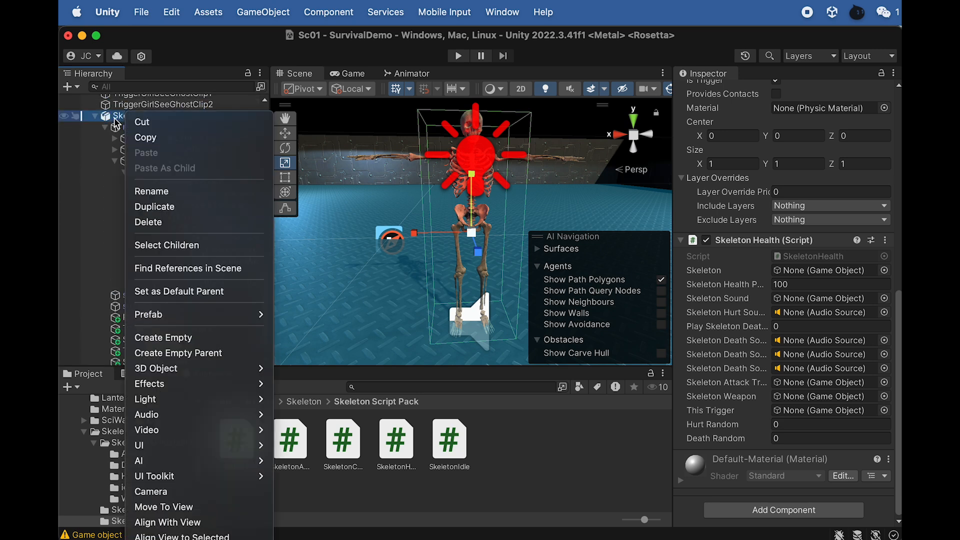
key(Escape)
- Duplicate SkeletonSound under the Skeleton and rename the copy SkeletonDeathSound
scroll(155, 301, down, 1)
click(170, 327)
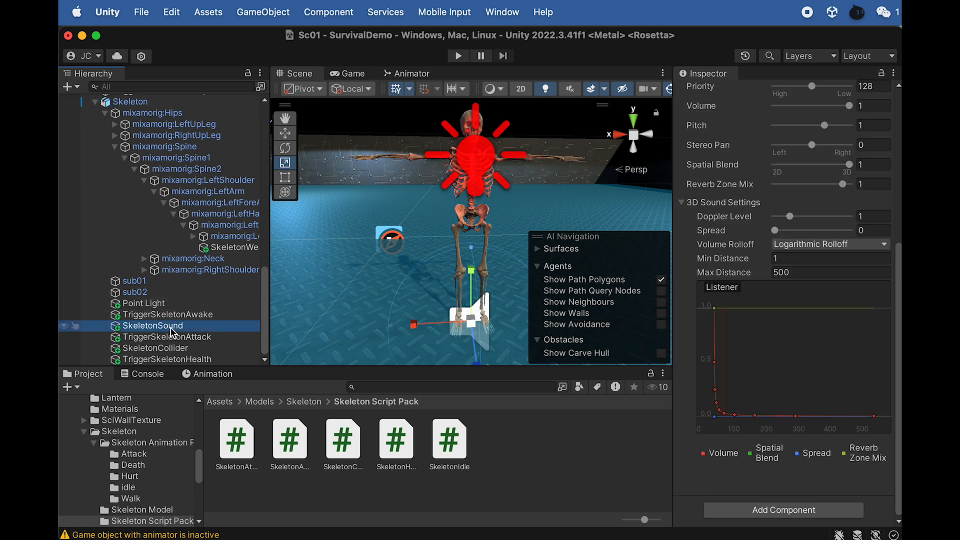
key(super+d)
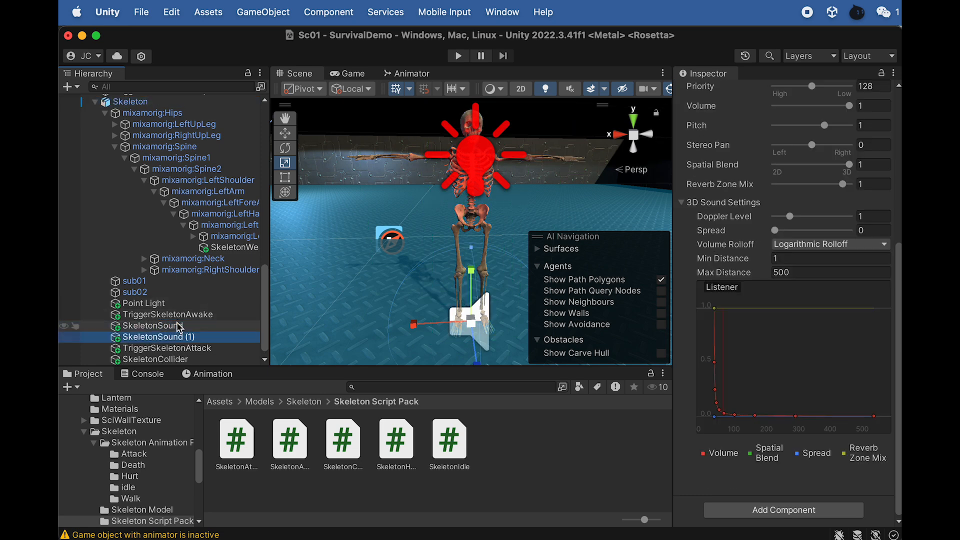
key(Return)
key(Right)
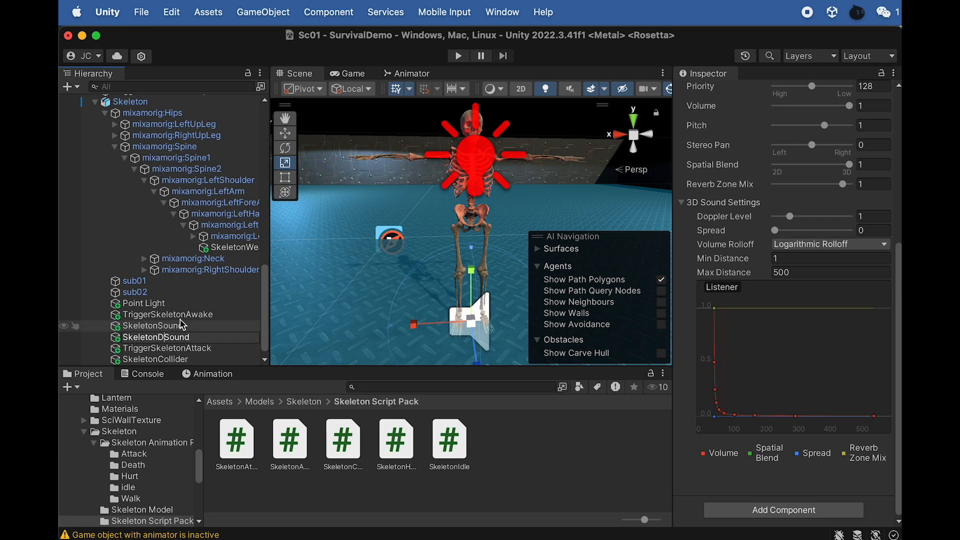
key(Return)
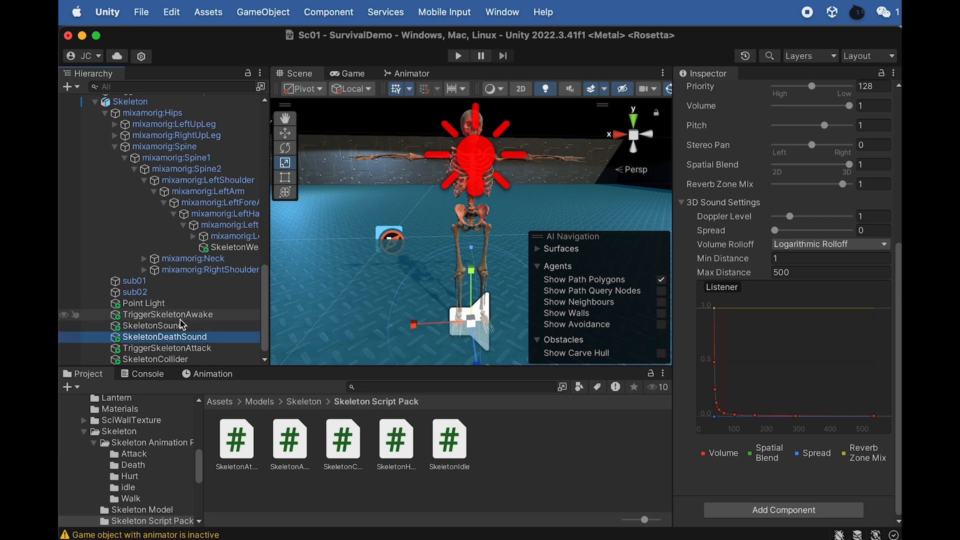
- Duplicate SkeletonDeathSound under the Skeleton and rename the copy SkeletonAttackSound1
key(super+d)
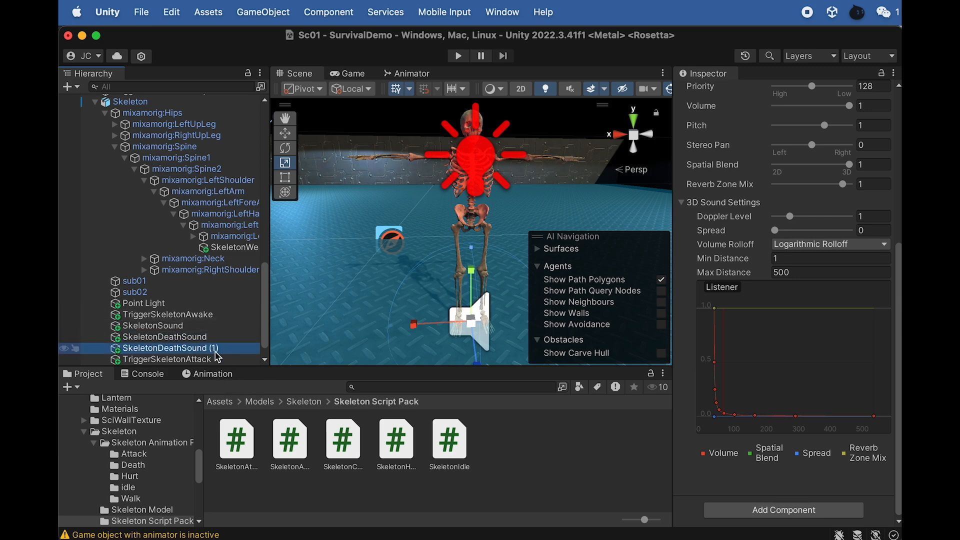
key(Return)
key(Right)
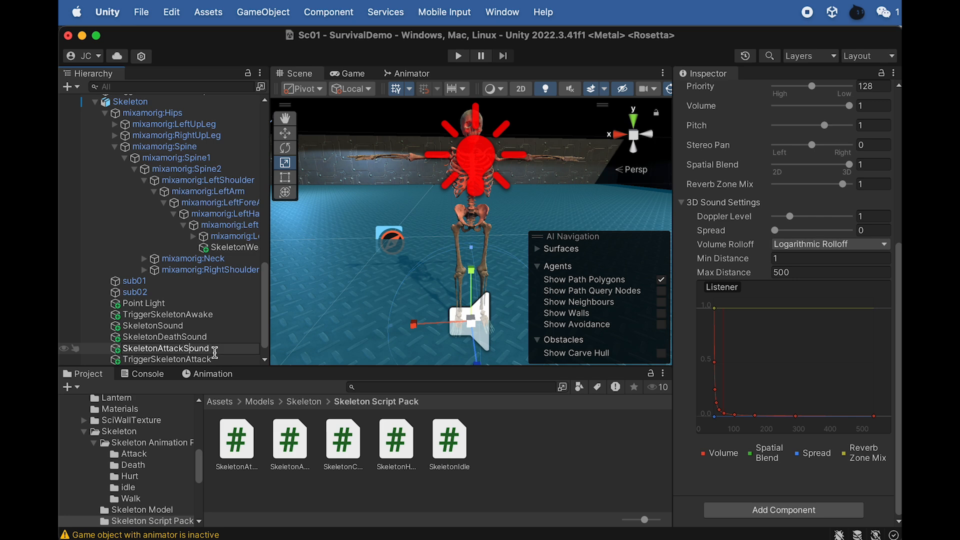
key(Return)
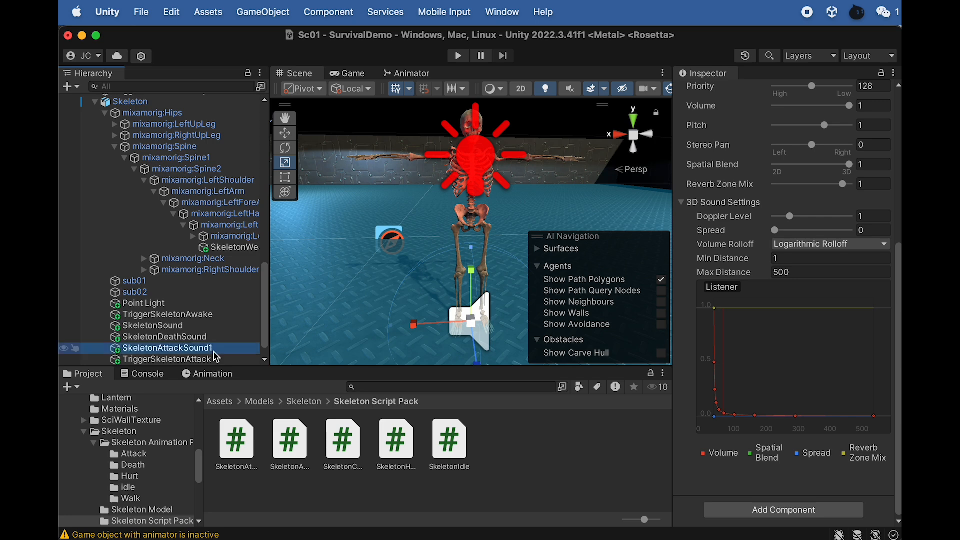
- Duplicate SkeletonAttackSound1 twice and rename the copies SkeletonAttackSound2 and SkeletonAttackSound3
key(super+d)
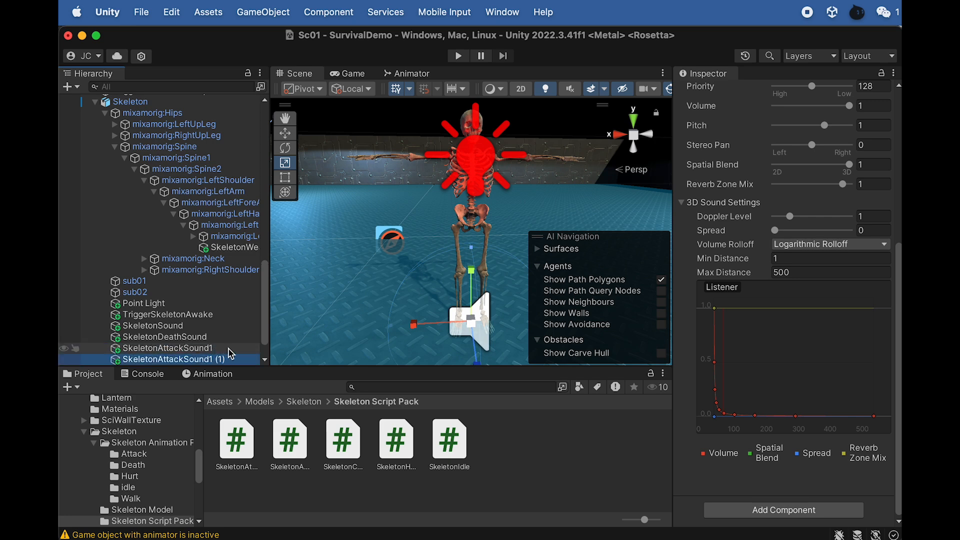
key(super+d)
click(221, 338)
click(220, 338)
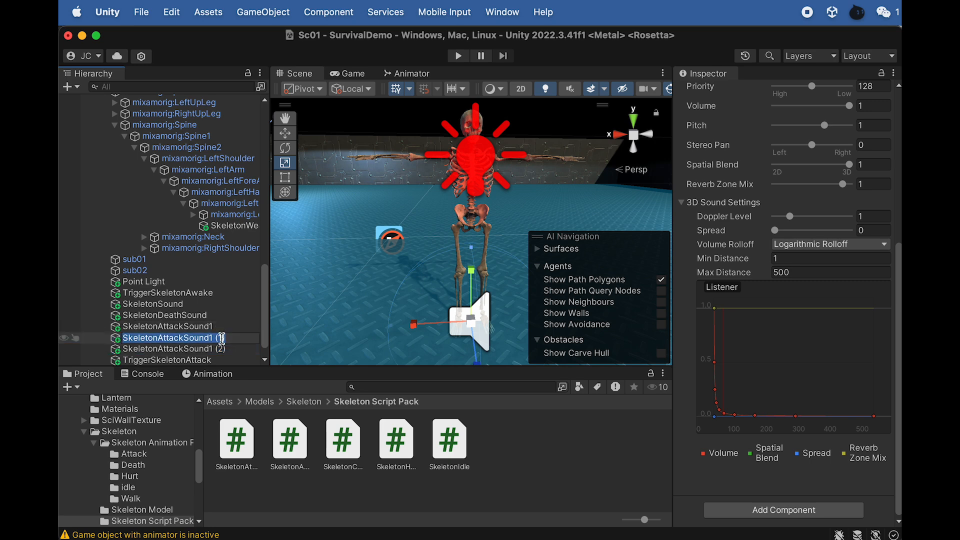
text(2)
click(220, 349)
key(Return)
key(Right)
key(BackSpace)
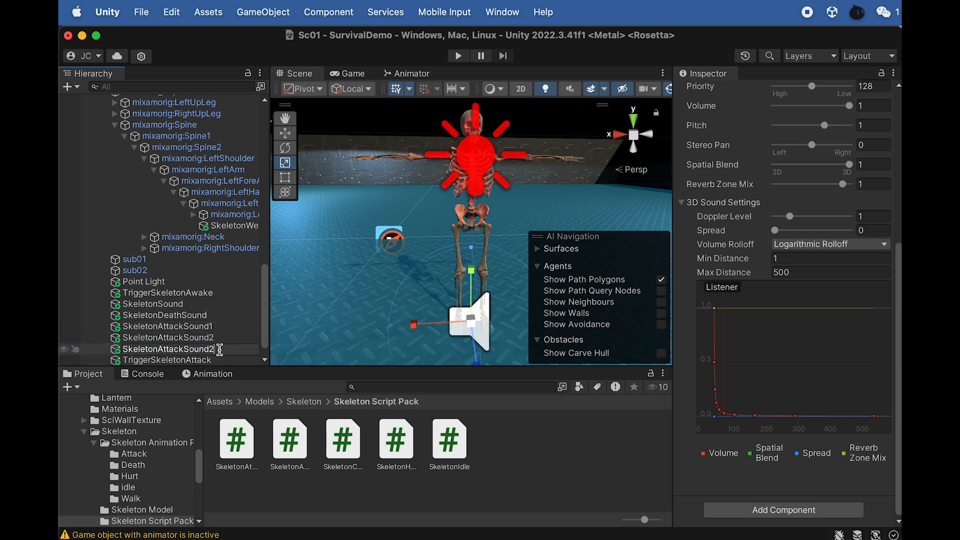
- Open the Skeleton SoundFX folder inside the Skeleton model's assets
click(199, 320)
scroll(775, 216, up, 5)
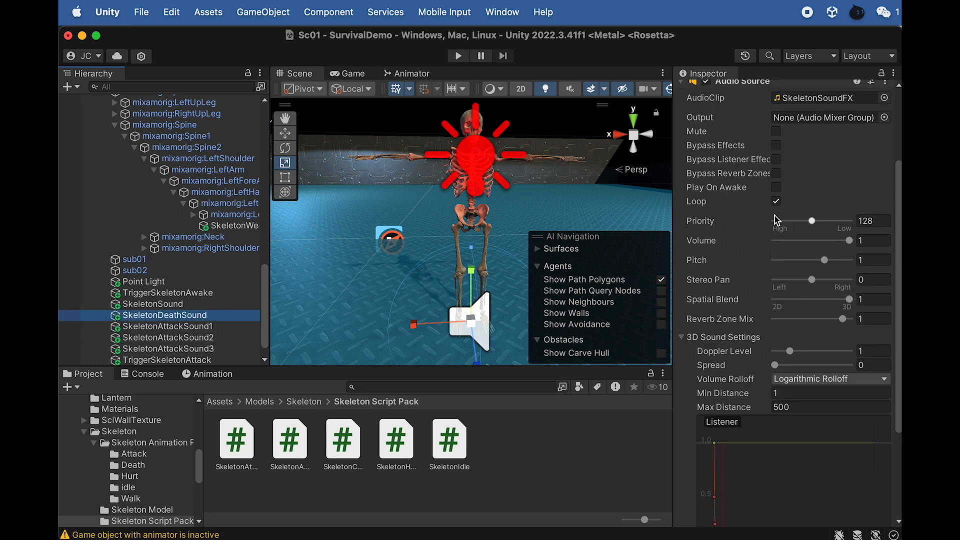
click(303, 402)
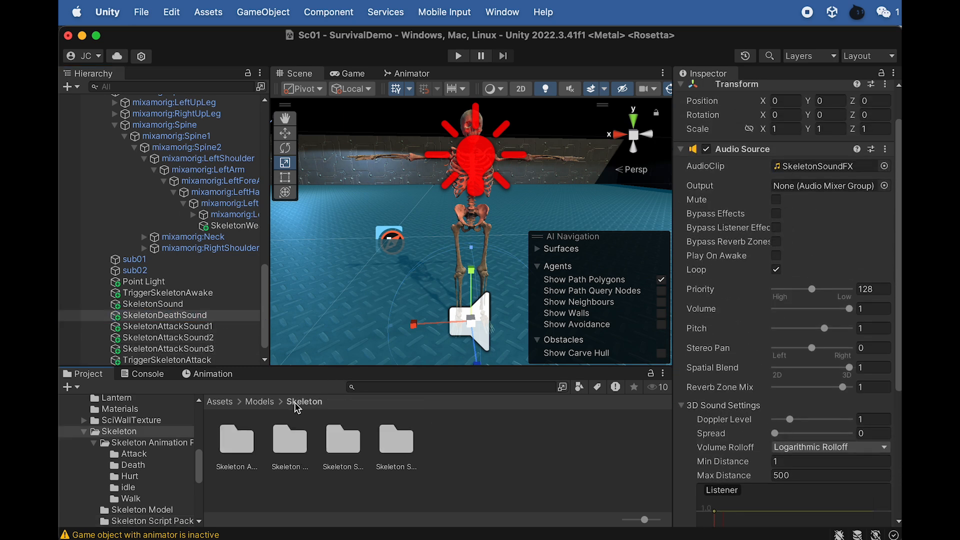
click(344, 448)
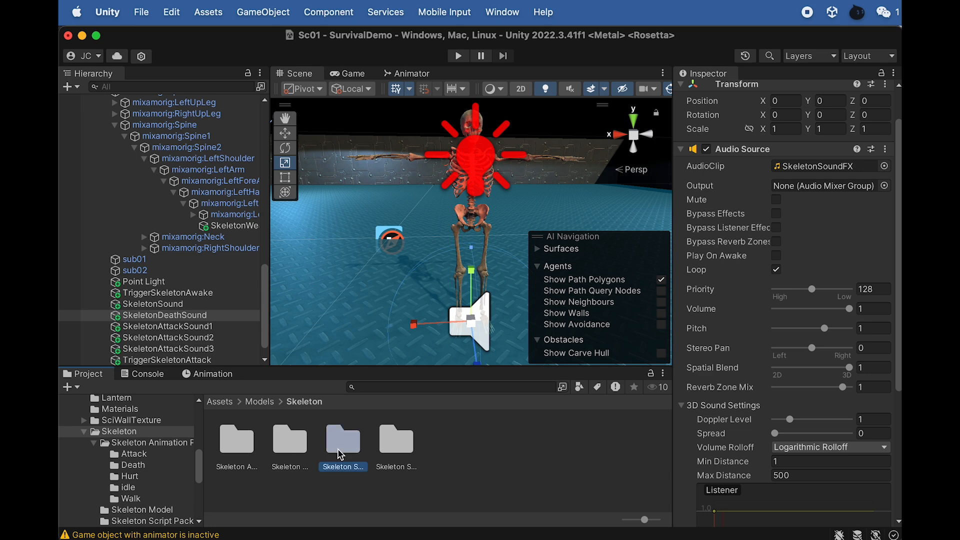
click(398, 457)
double_click(398, 457)
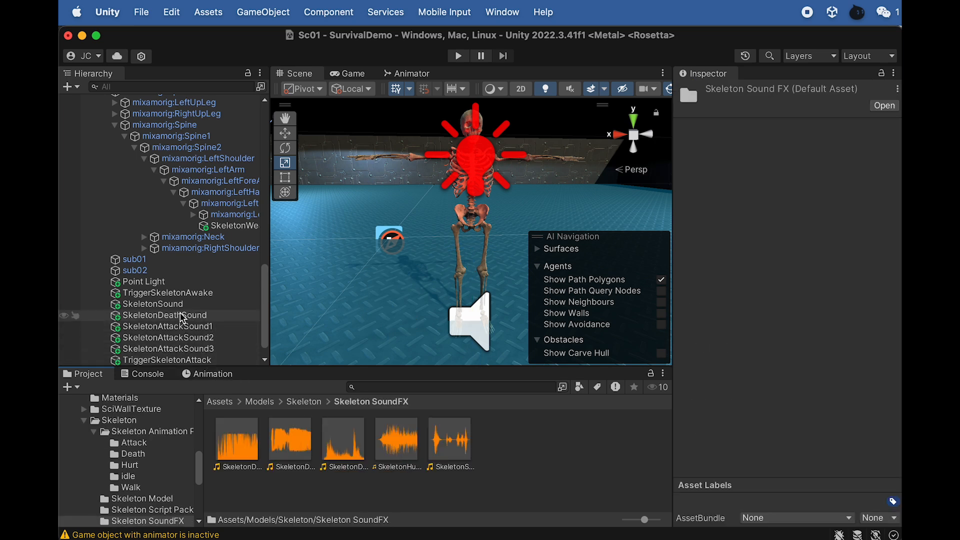
- Compare the audio clips in the Skeleton SoundFX folder with the SkeletonDeathSound and SkeletonAttackSound1 objects
click(165, 316)
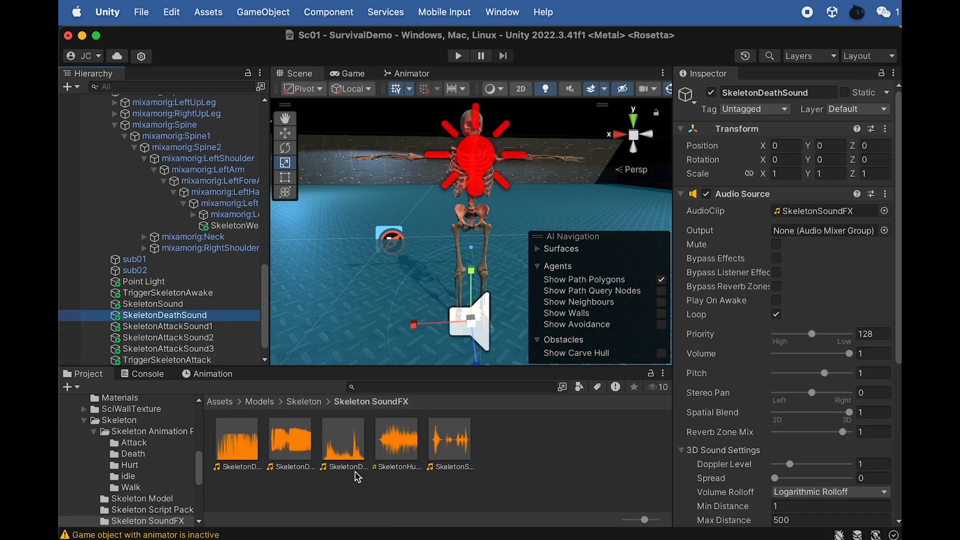
click(401, 450)
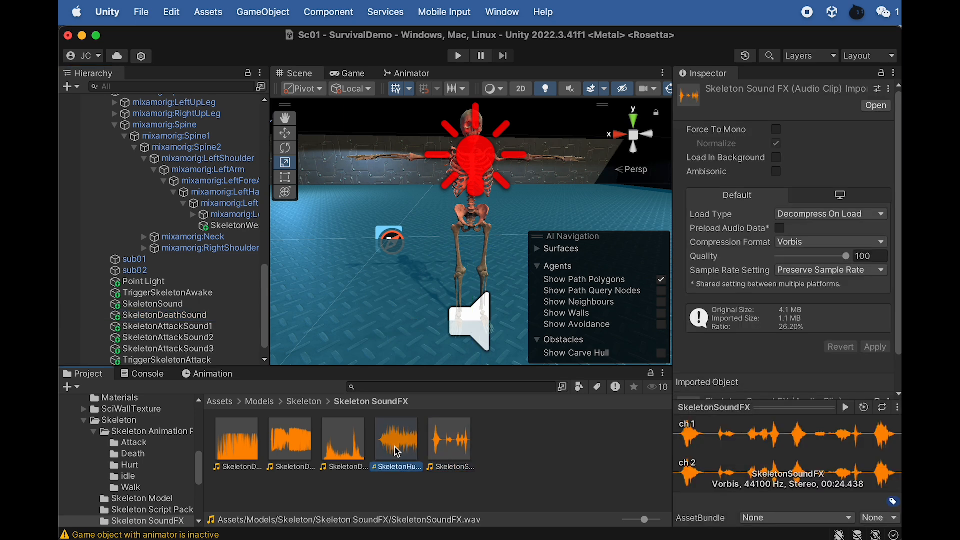
click(173, 317)
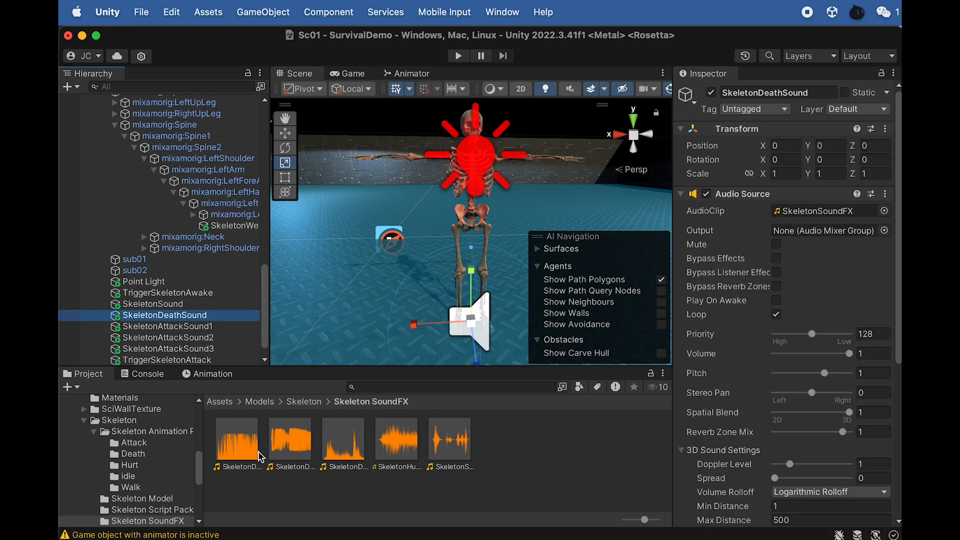
click(275, 450)
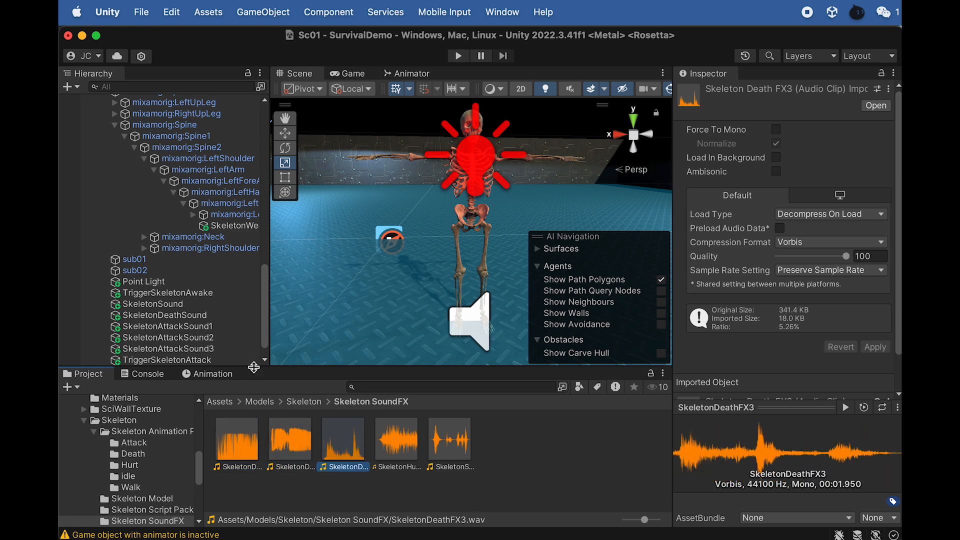
click(195, 327)
scroll(195, 329, down, 1)
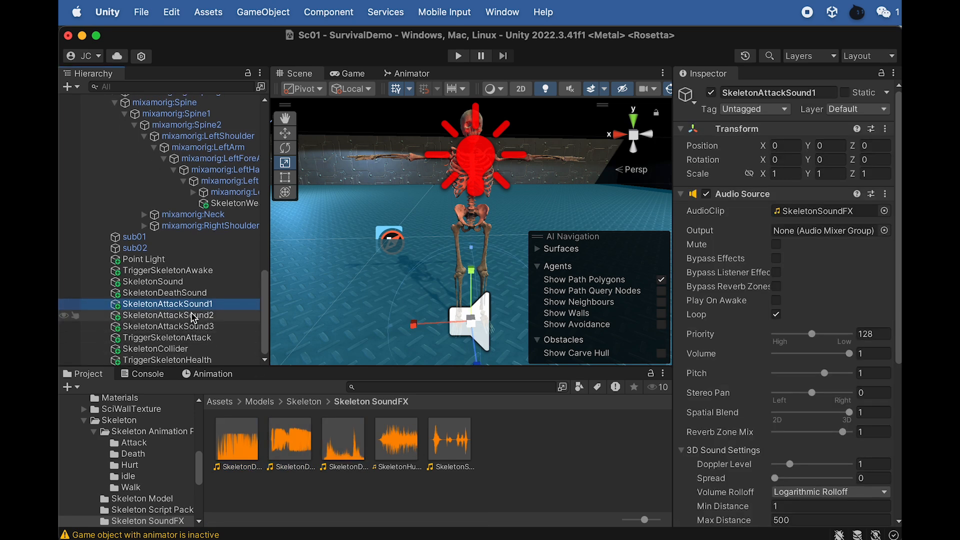
key(Return)
click(180, 304)
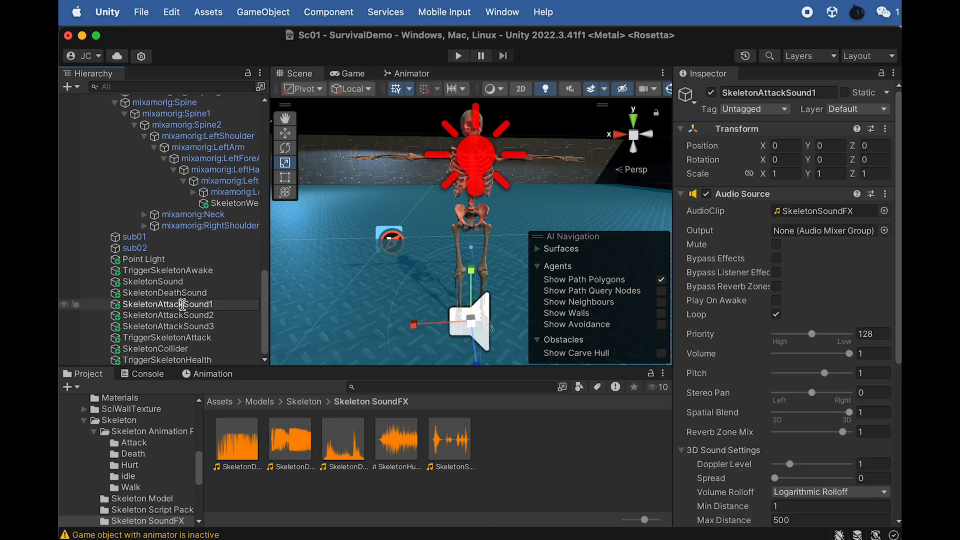
click(184, 295)
- Delete SkeletonAttackSound2 and SkeletonAttackSound3 from the Skeleton
click(188, 326)
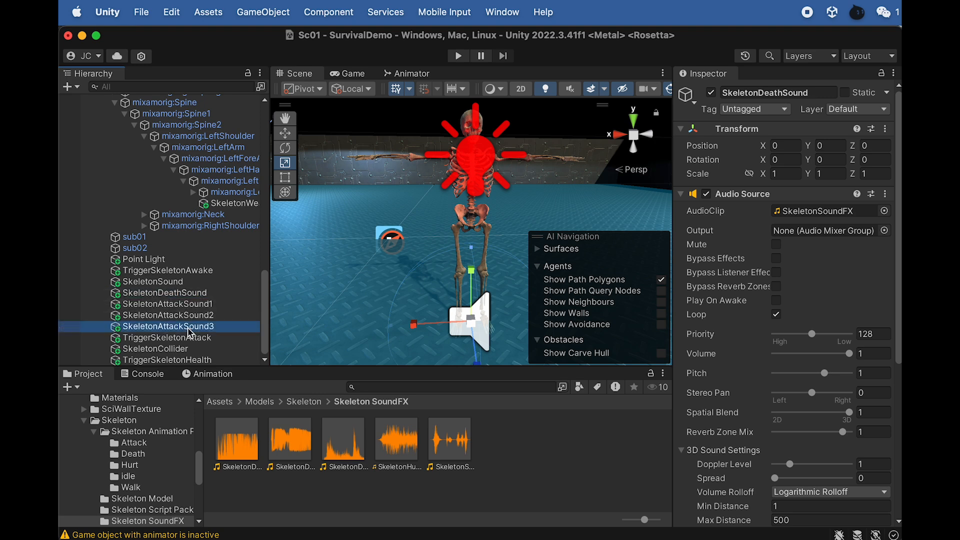
shift+click(187, 316)
right_click(188, 320)
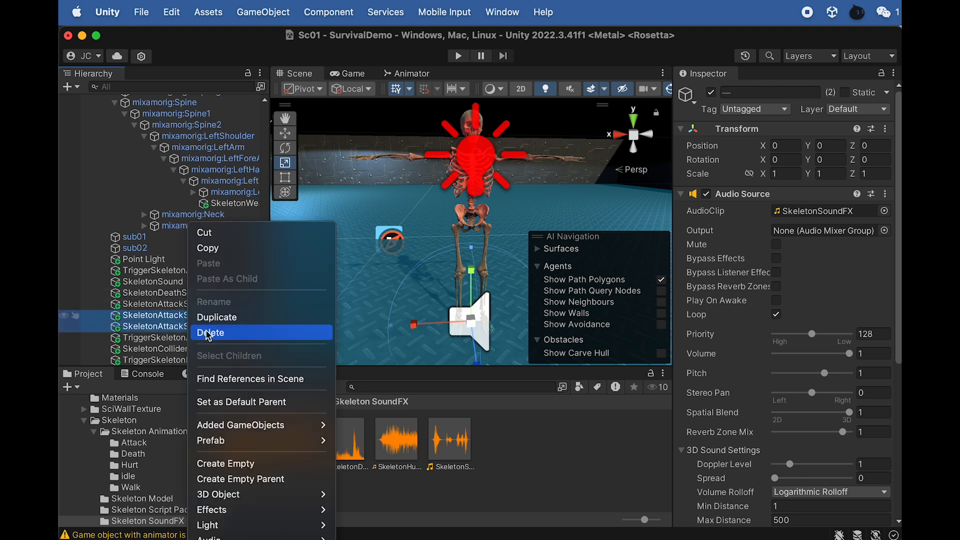
click(210, 333)
- Rename the SkeletonDeathSound object as SkeletonDeathSound1
click(194, 315)
click(194, 314)
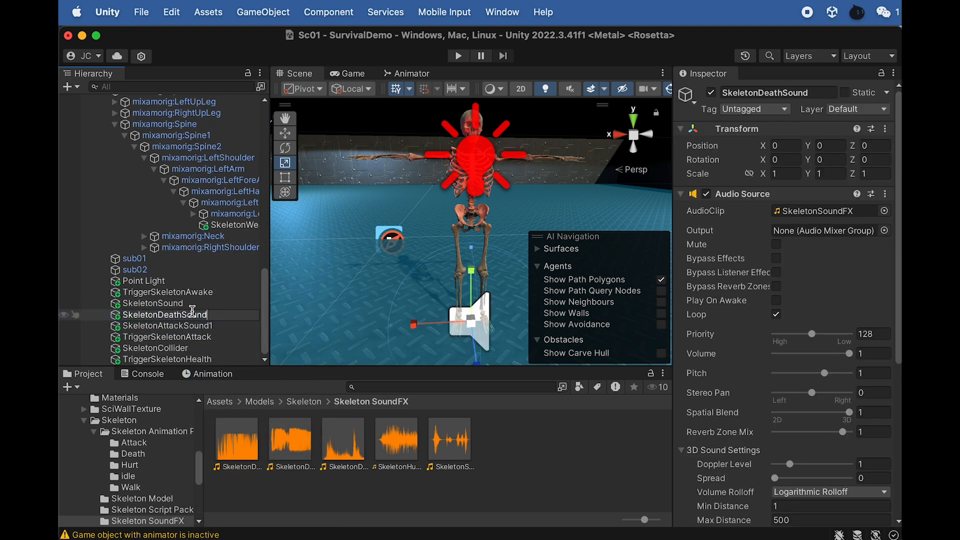
click(241, 451)
- Check the remaining skeleton sound clips, and rename SkeletonAttackSound1 as SkeletonHurtSound
click(299, 455)
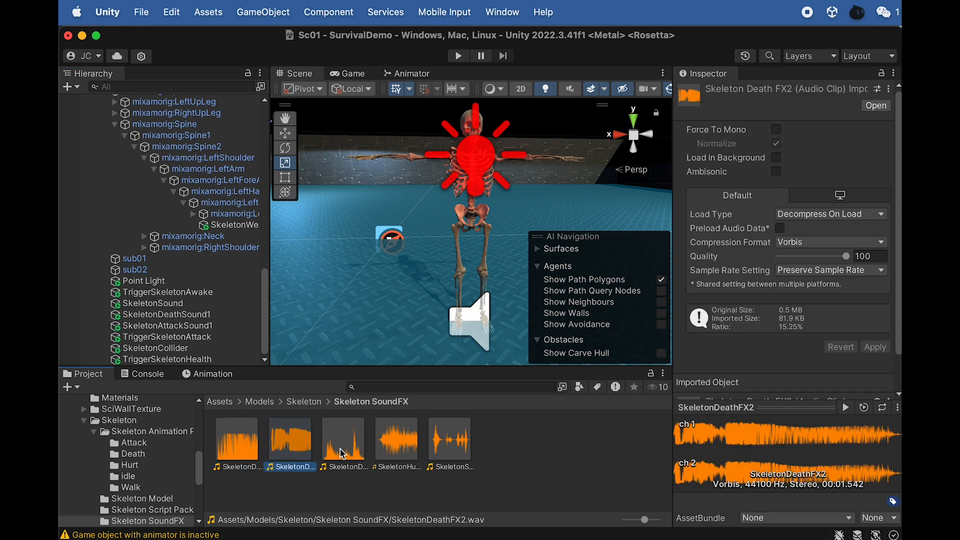
click(359, 452)
click(463, 447)
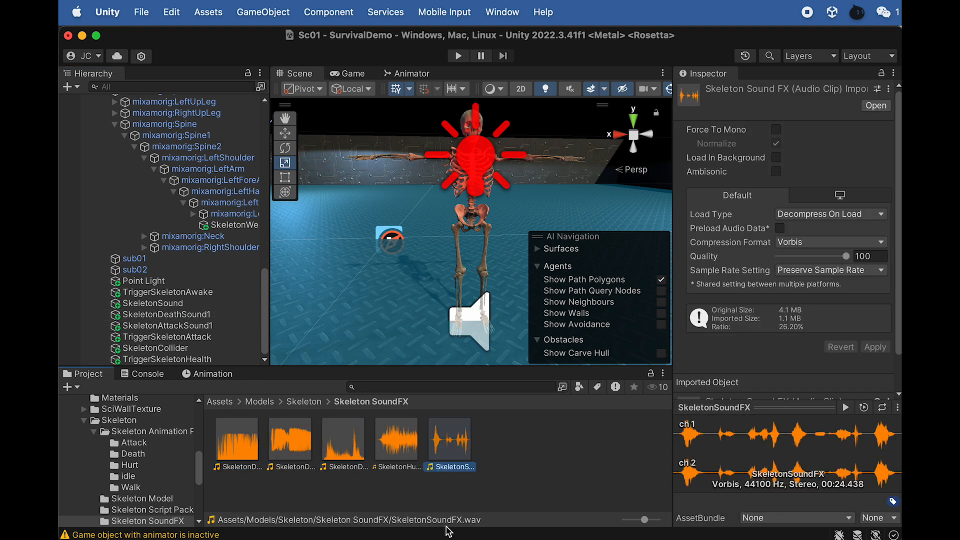
key(Left)
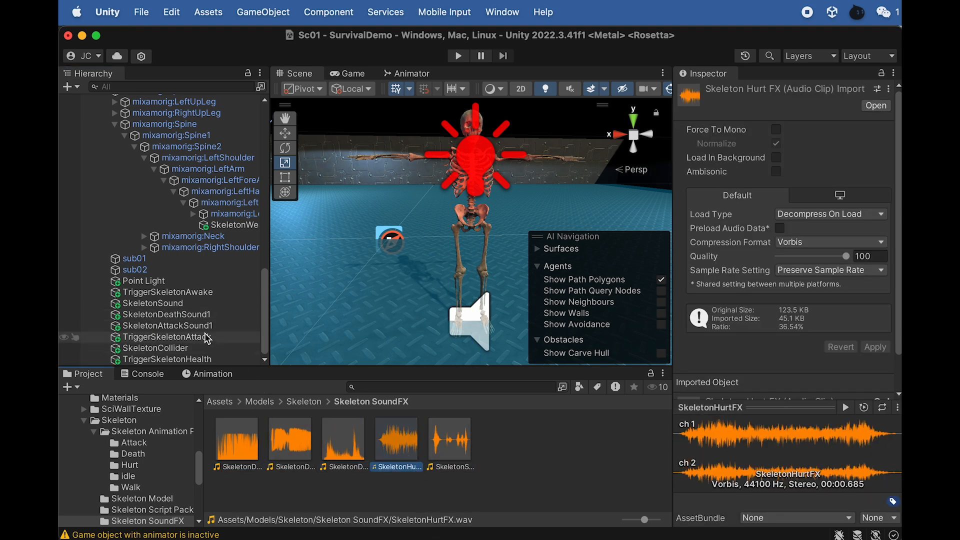
click(186, 326)
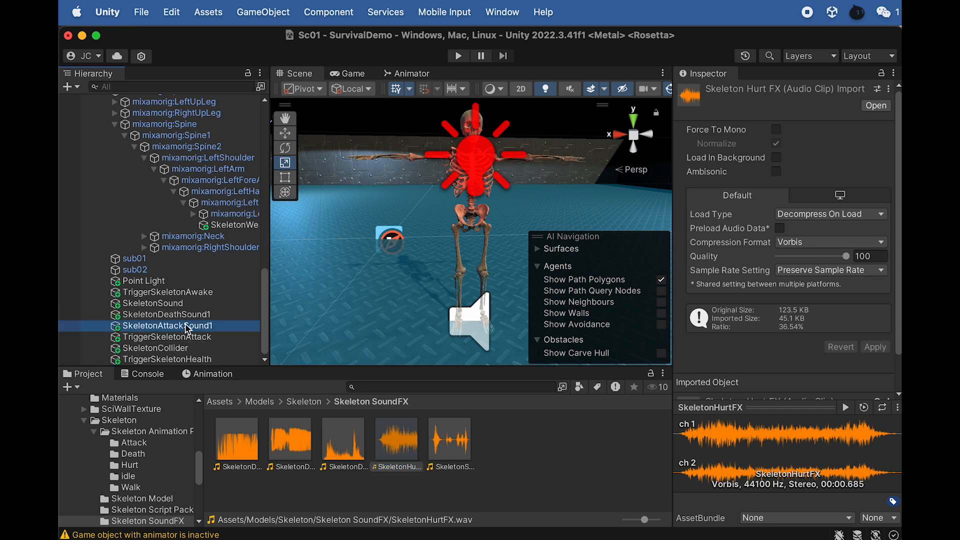
click(186, 325)
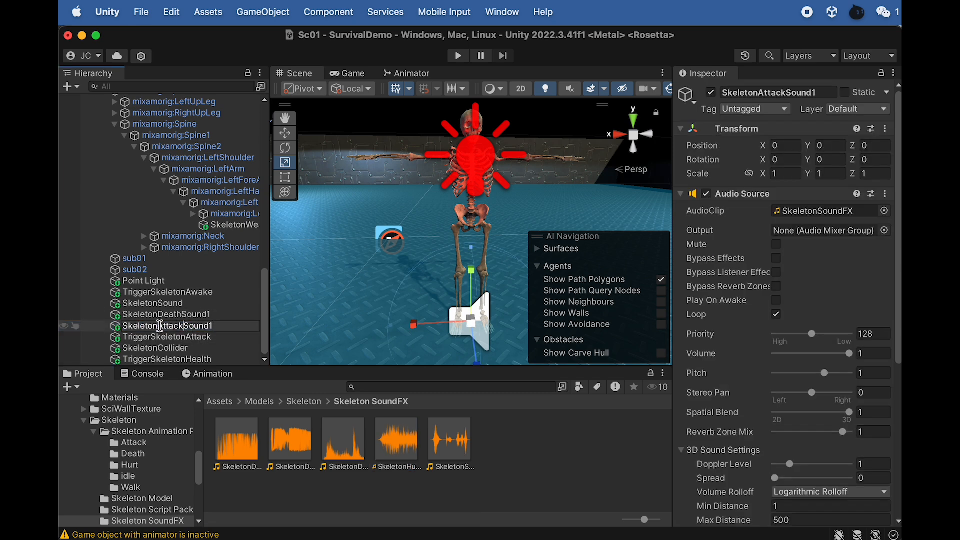
drag(159, 326, 295, 327)
text(Hurt)
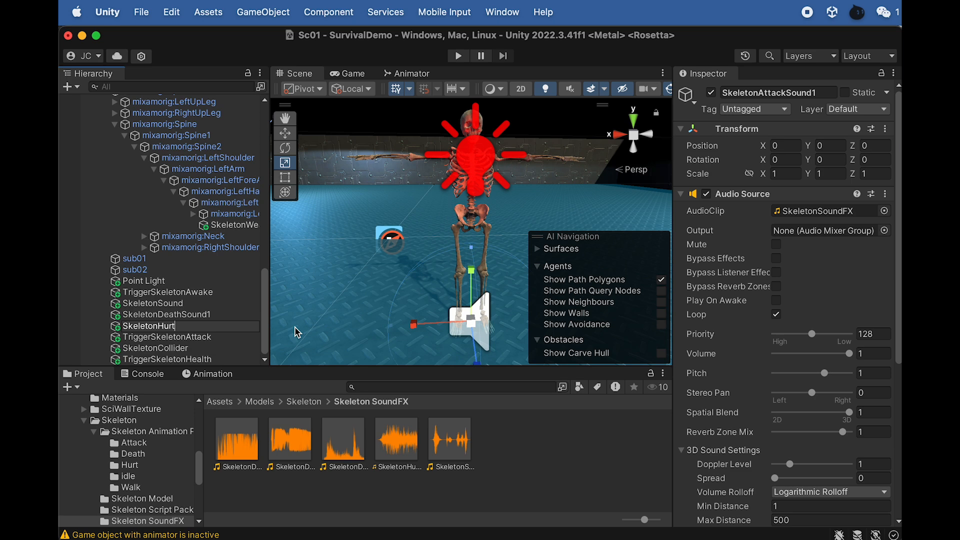
text(Sound)
key(Return)
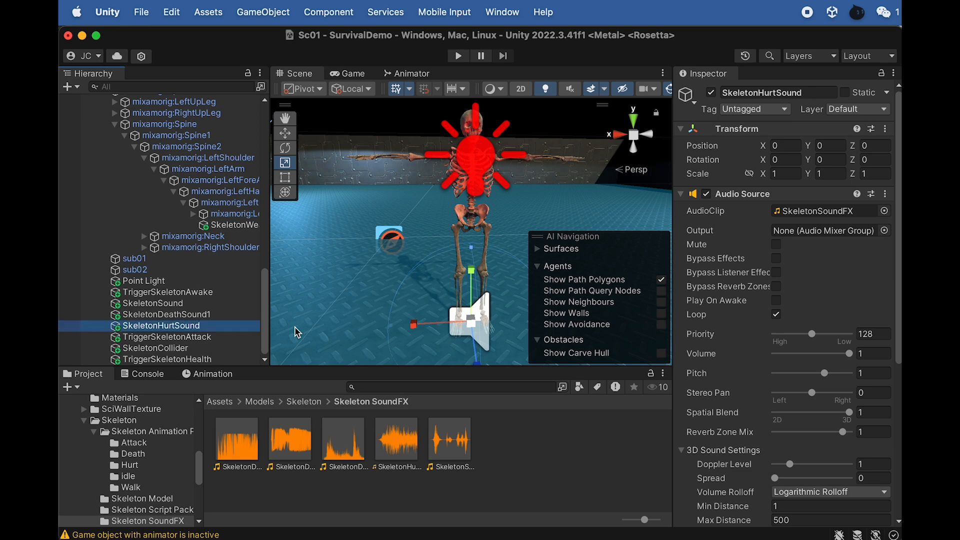
- Duplicate SkeletonDeathSound1 twice and rename the copies SkeletonDeathSound2 and SkeletonDeathSound3
click(210, 316)
key(super+d)
key(super+d)
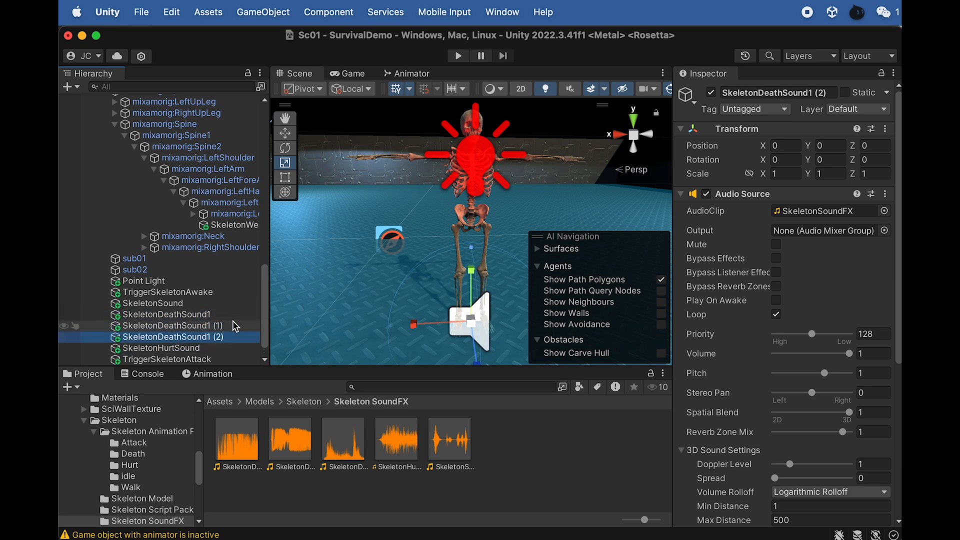
click(218, 326)
click(218, 325)
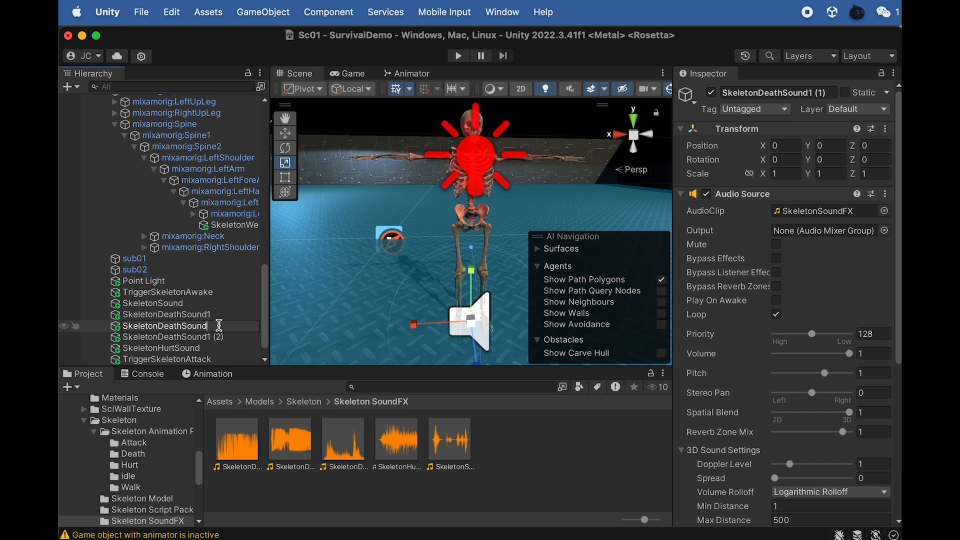
click(217, 338)
key(Return)
key(Right)
key(BackSpace)
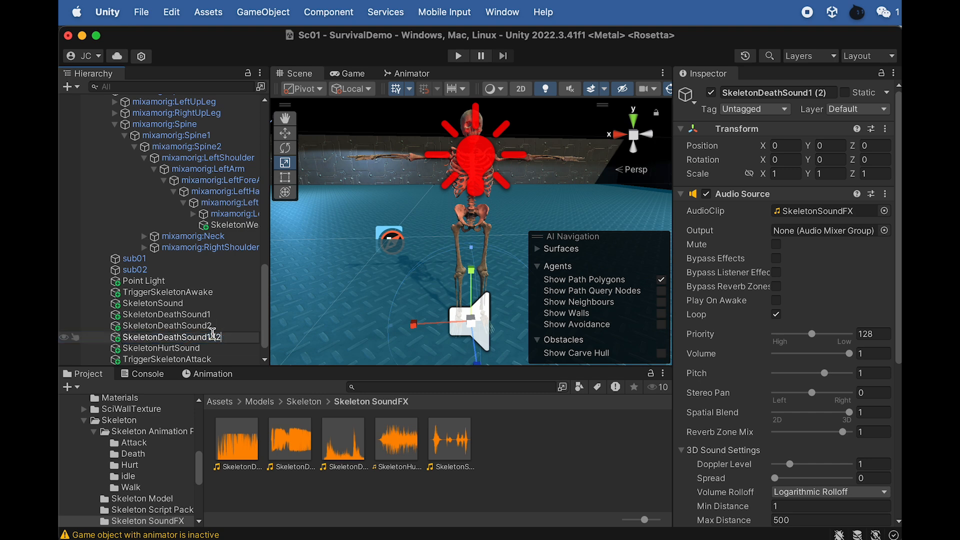
text(3)
- Assign the SkeletonDeathFX1 clip to SkeletonDeathSound1's Audio Source and turn off its Loop option
click(182, 314)
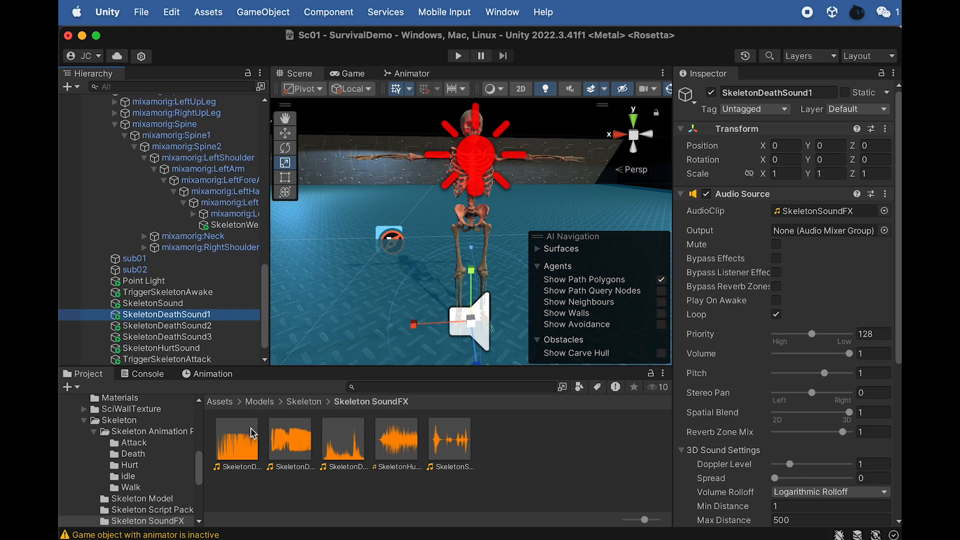
drag(237, 439, 845, 220)
click(777, 314)
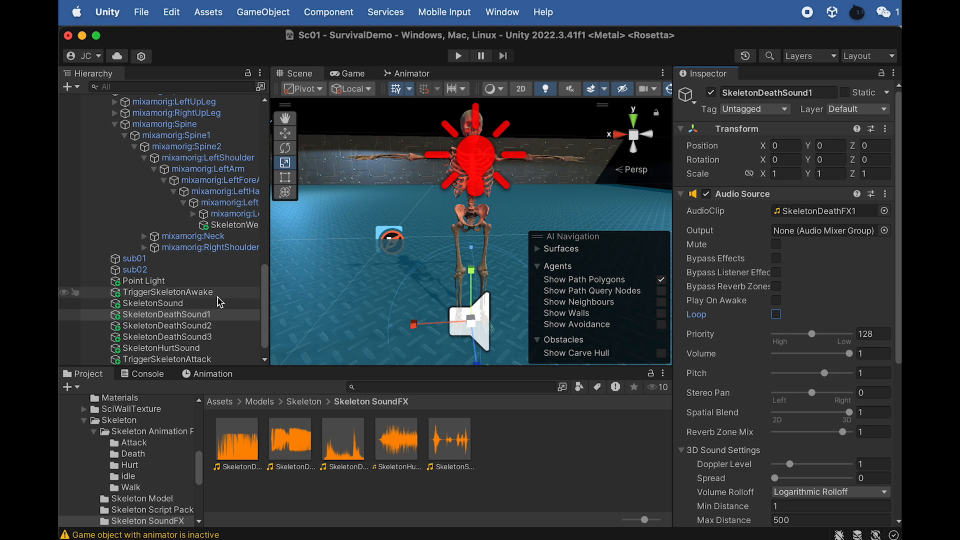
- Turn off Loop on SkeletonDeathSound2, SkeletonDeathSound3 and SkeletonHurtSound, and assign the SkeletonDeathFX2 clip to SkeletonDeathSound2
click(213, 326)
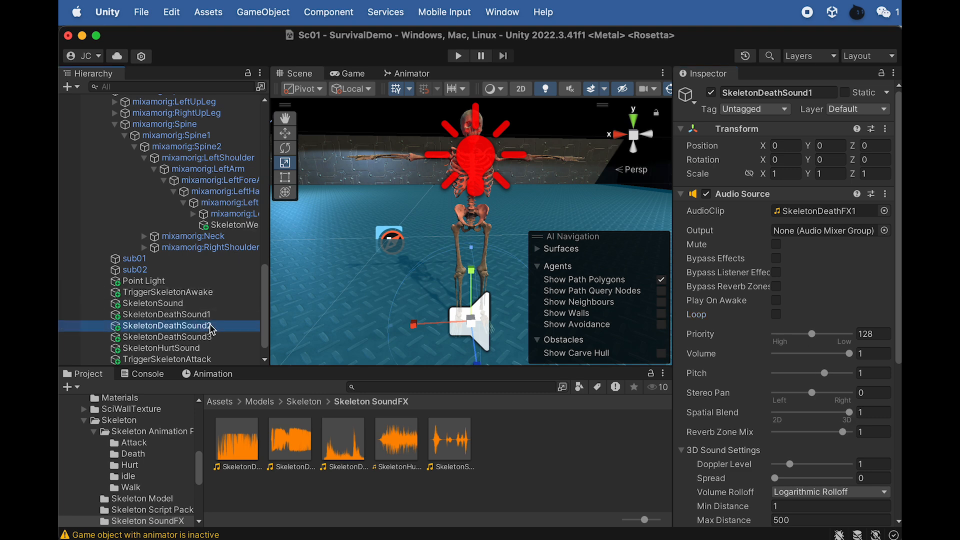
shift+click(203, 349)
click(776, 314)
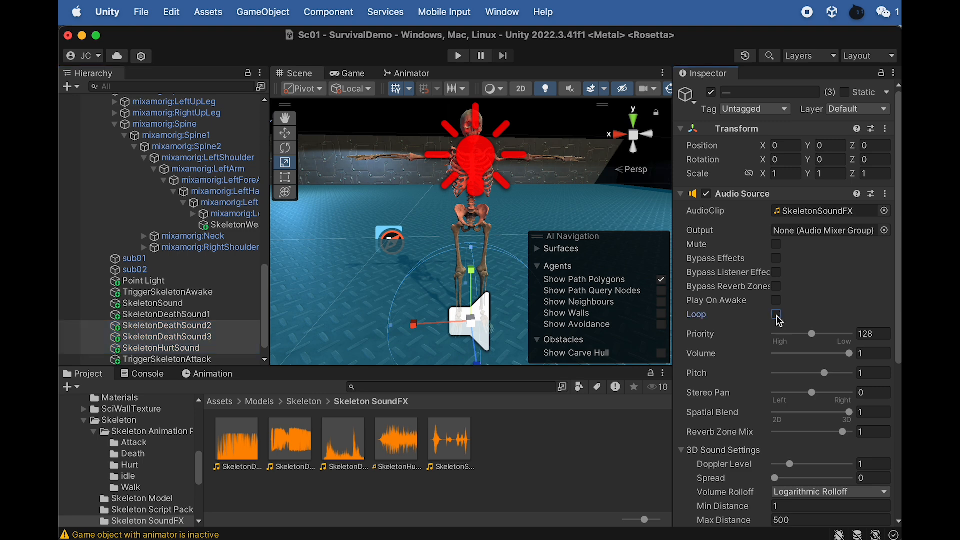
click(214, 328)
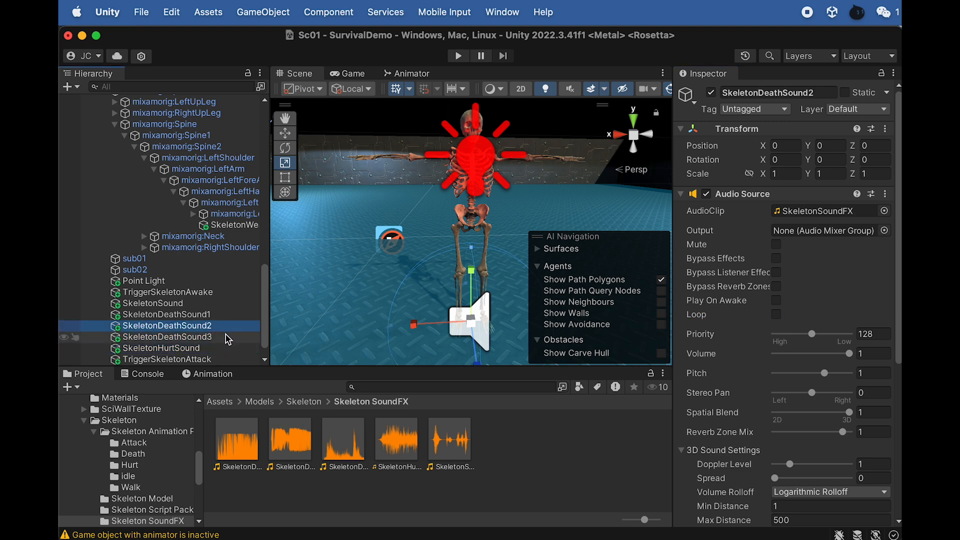
drag(294, 453, 831, 222)
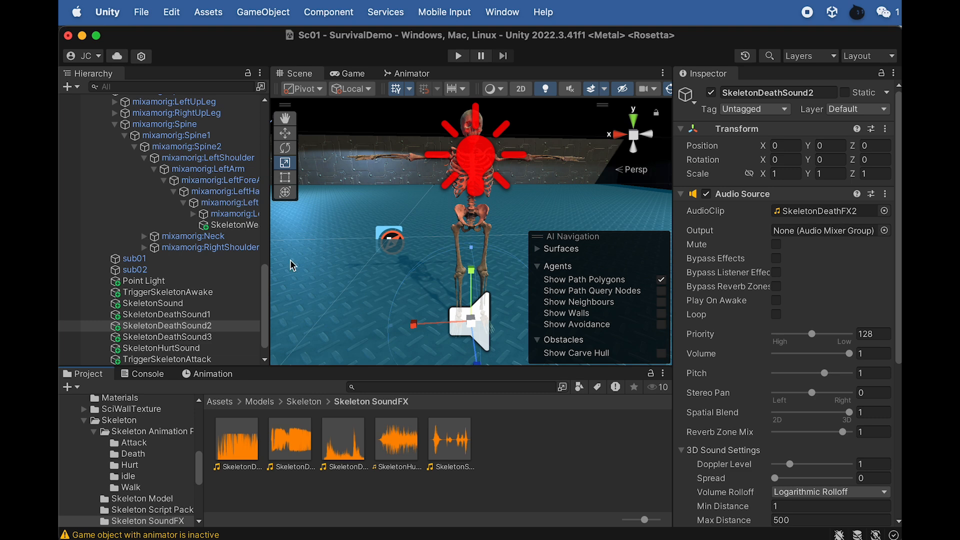
- Assign the SkeletonDeathFX3 clip to SkeletonDeathSound3 and the SkeletonHurtFX clip to SkeletonHurtSound, and check SkeletonSound's audio settings
click(194, 337)
drag(340, 442, 790, 215)
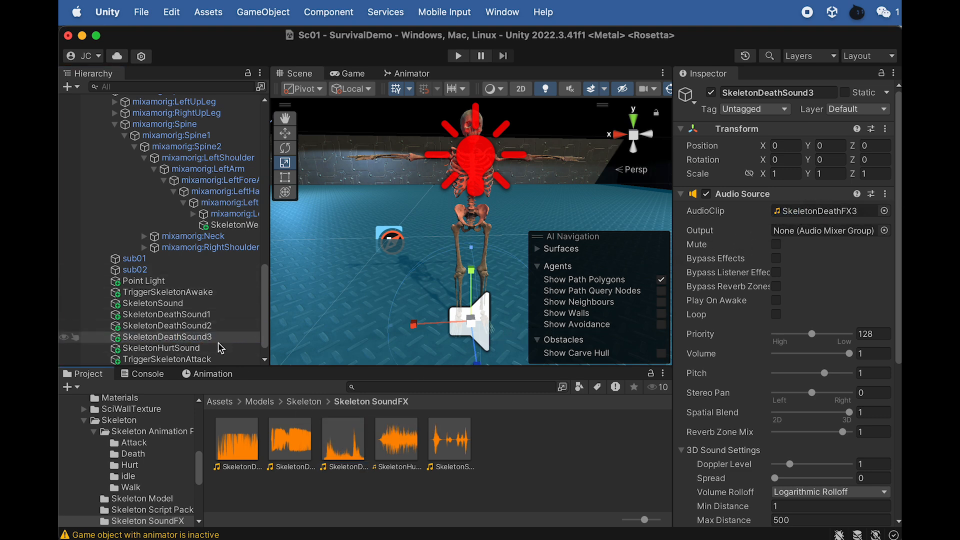
click(192, 349)
drag(399, 455, 800, 215)
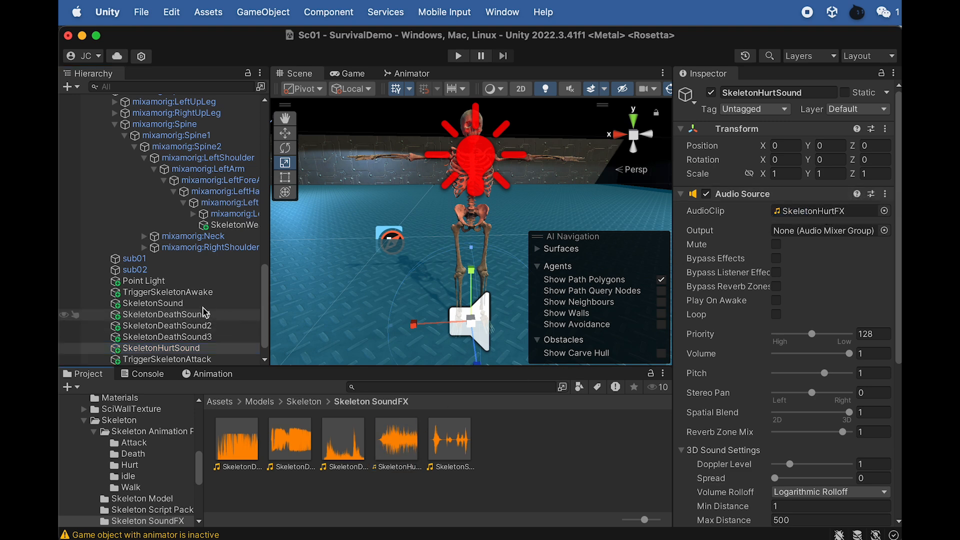
click(179, 304)
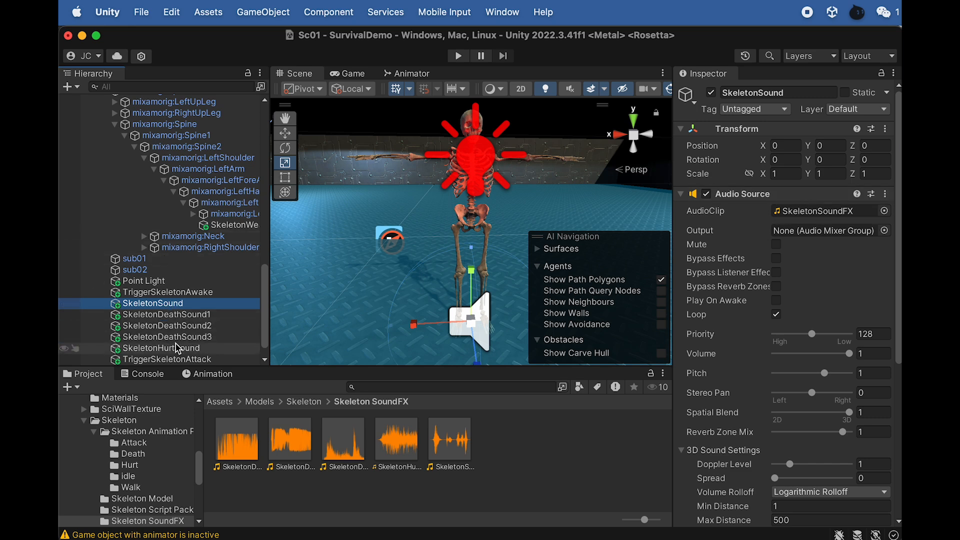
click(190, 349)
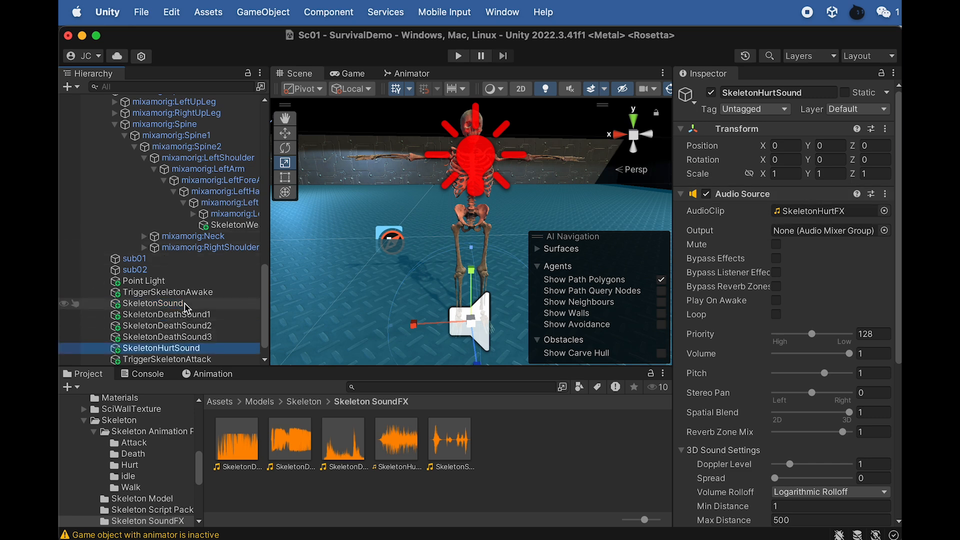
- In TriggerSkeletonHealth's Skeleton Health script, assign SkeletonHurtSound and SkeletonDeathSound1, 2 and 3 to the matching hurt and death sound references
scroll(188, 352, down, 2)
click(186, 359)
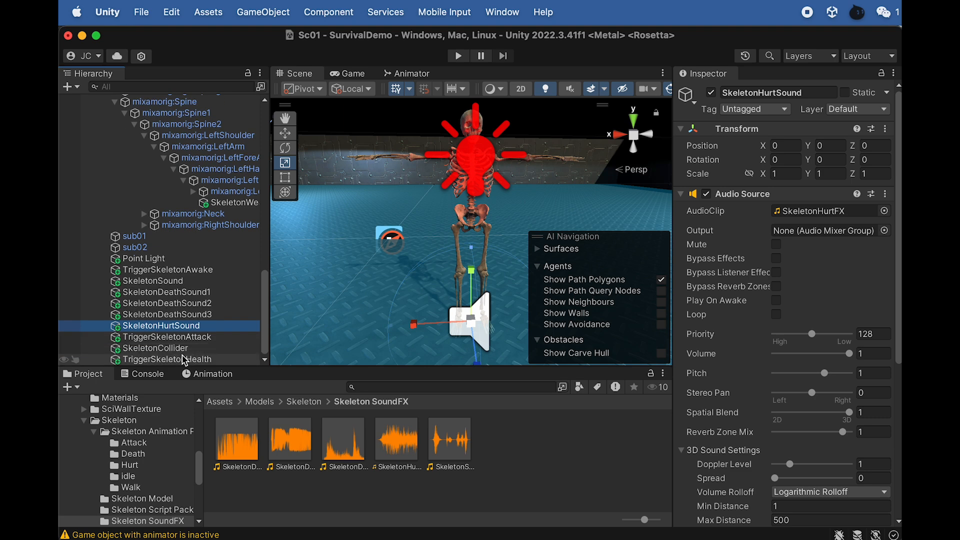
scroll(737, 392, down, 10)
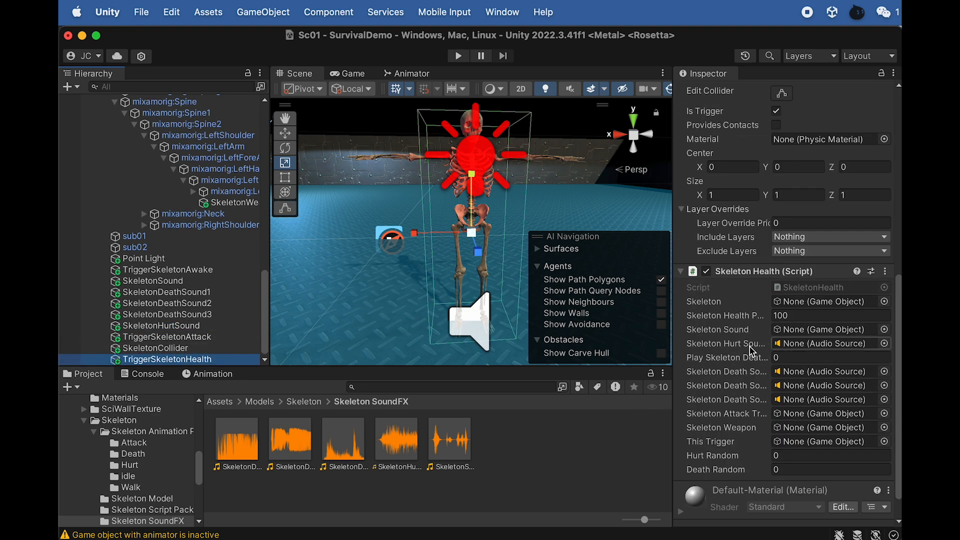
drag(165, 326, 819, 348)
drag(173, 293, 821, 372)
drag(167, 304, 816, 400)
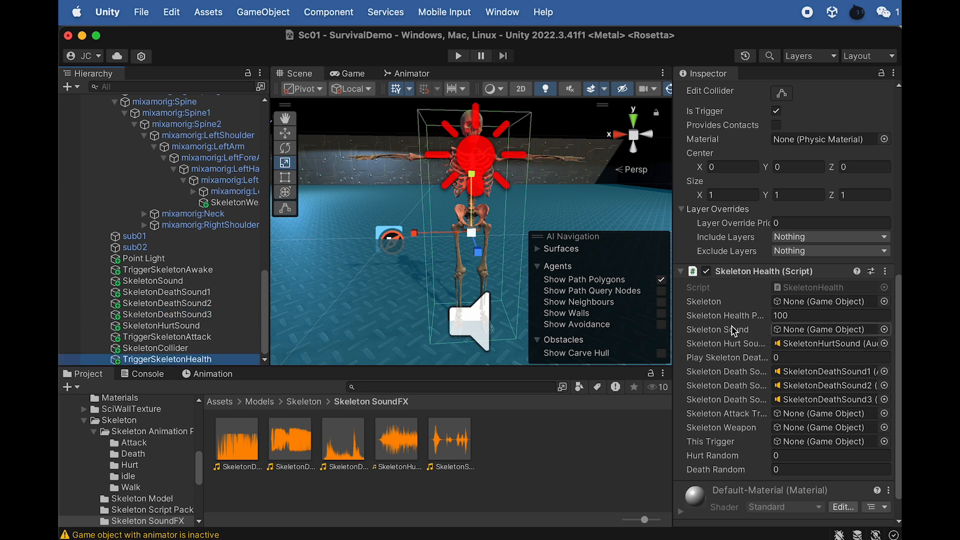
- Assign the SkeletonSound object and the Skeleton model to their matching references in the Skeleton Health script
drag(165, 283, 792, 339)
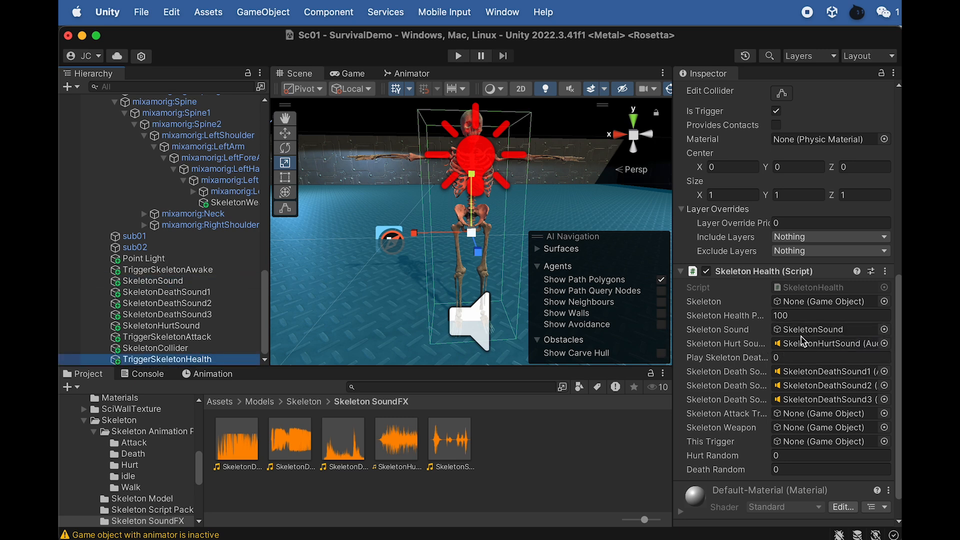
scroll(145, 215, up, 6)
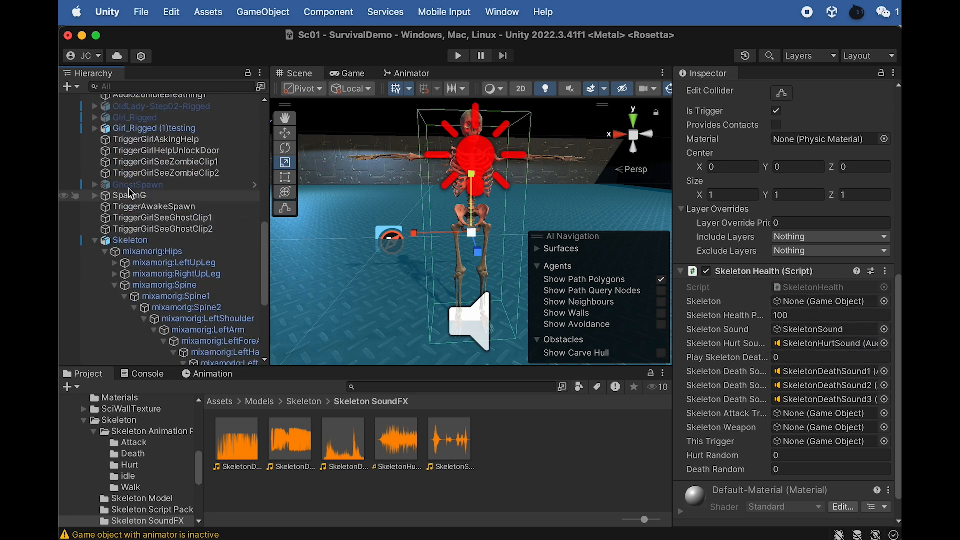
drag(131, 240, 831, 299)
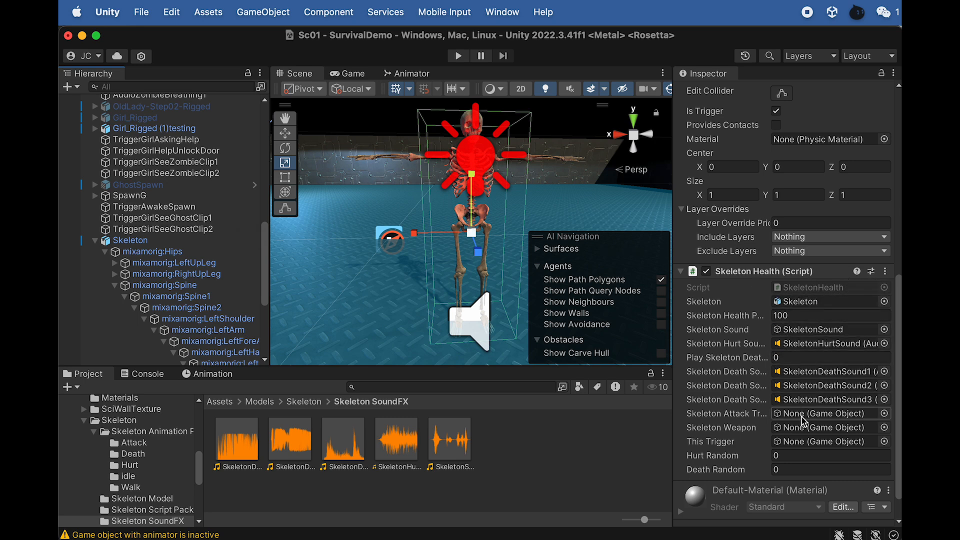
- Fill the Skeleton Health script's attack trigger, weapon and This Trigger references with TriggerSkeletonAttack, SkeletonWeapon and TriggerSkeletonHealth
scroll(803, 420, down, 2)
scroll(151, 303, down, 6)
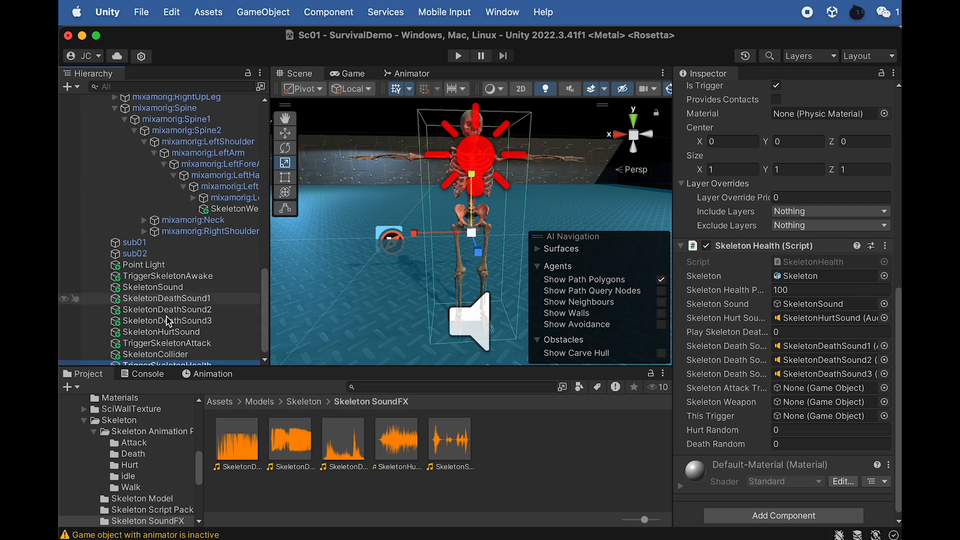
scroll(150, 303, down, 1)
drag(191, 337, 779, 389)
drag(234, 202, 810, 402)
click(223, 203)
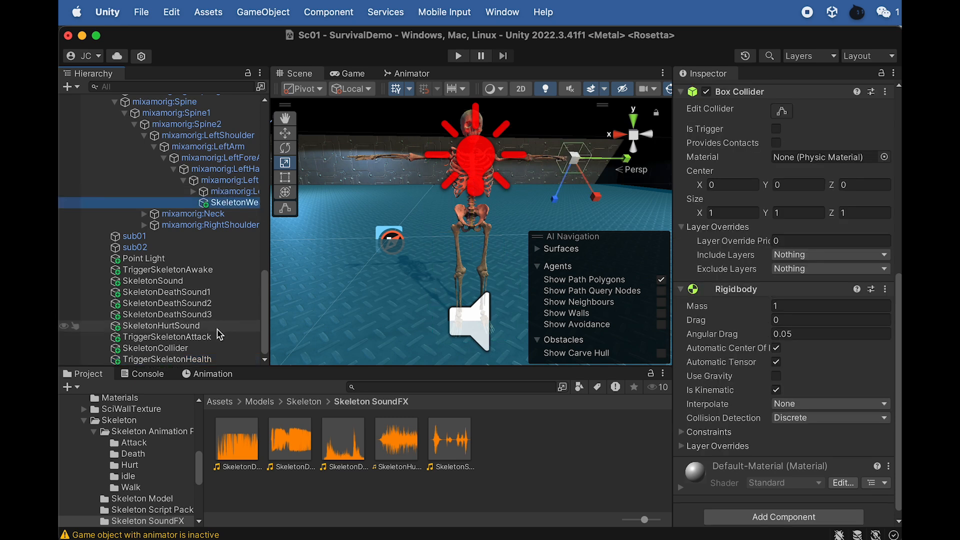
click(200, 359)
scroll(801, 350, down, 2)
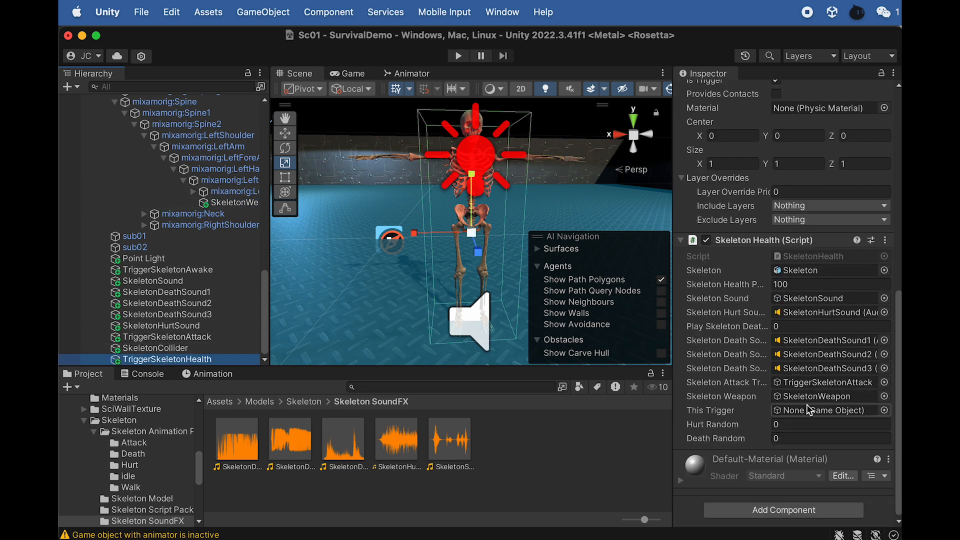
drag(215, 359, 821, 420)
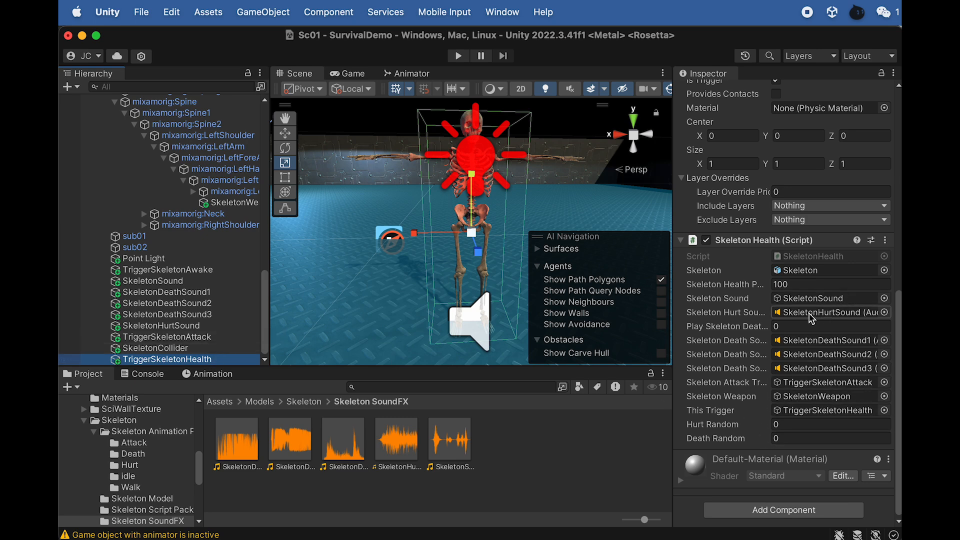
- Set the Skeleton Health Point value to 100 in the Skeleton Health script component
click(779, 287)
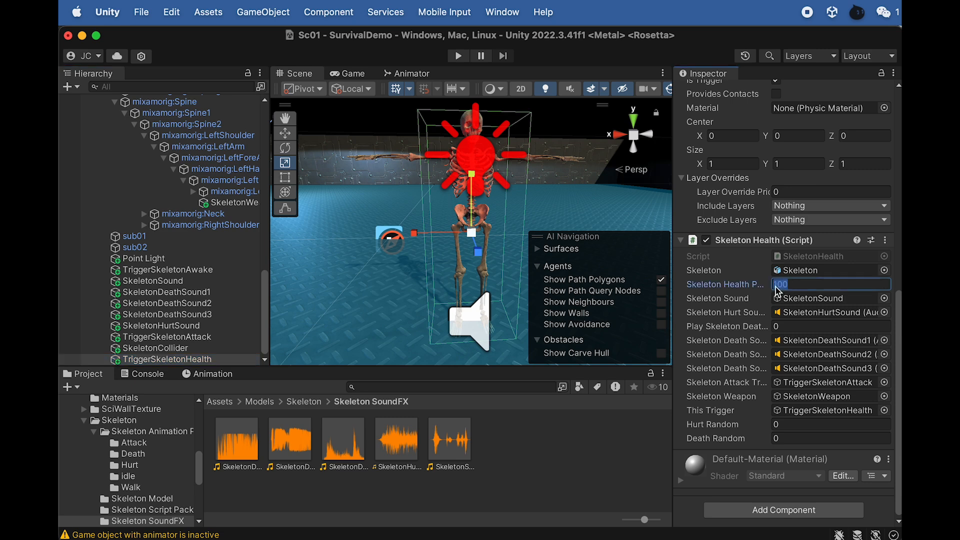
drag(779, 281, 772, 283)
text(1)
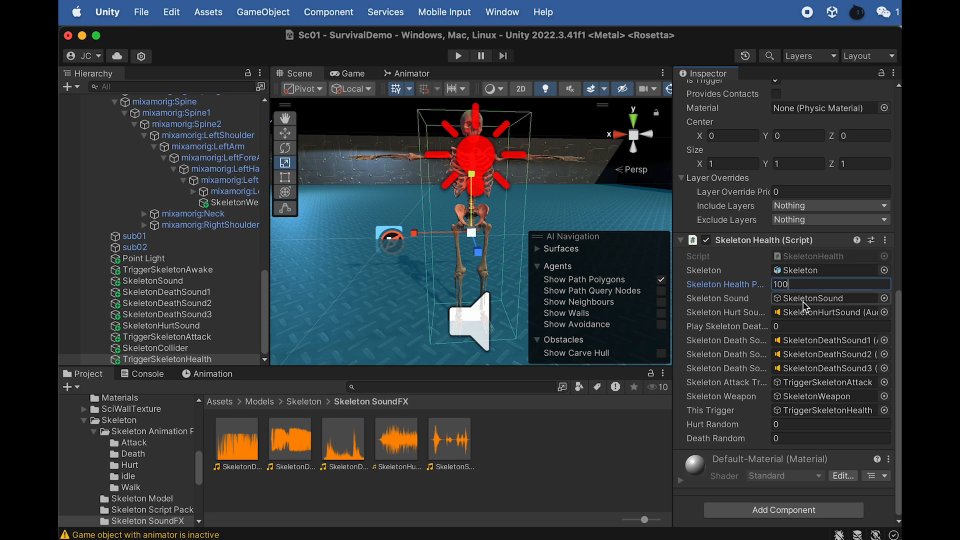
- Open the SkeletonHealth script in Dreamweaver and examine its variable declarations and the code that deducts health on a bullet hit
click(802, 257)
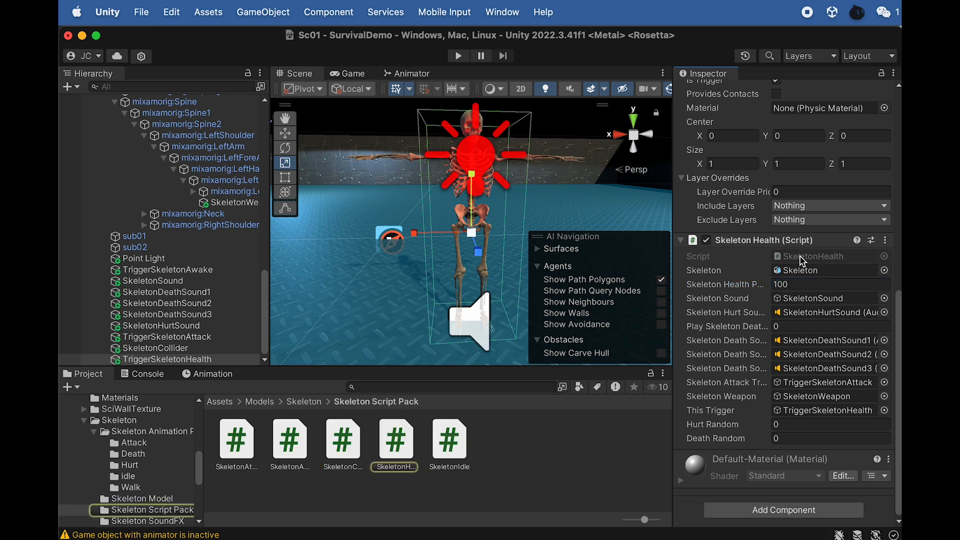
double_click(407, 434)
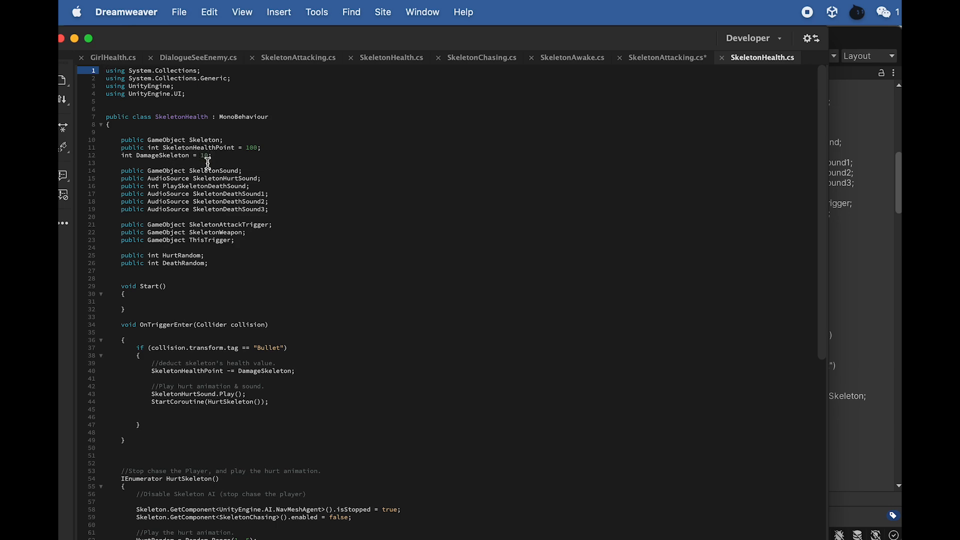
scroll(276, 272, down, 10)
scroll(268, 262, up, 4)
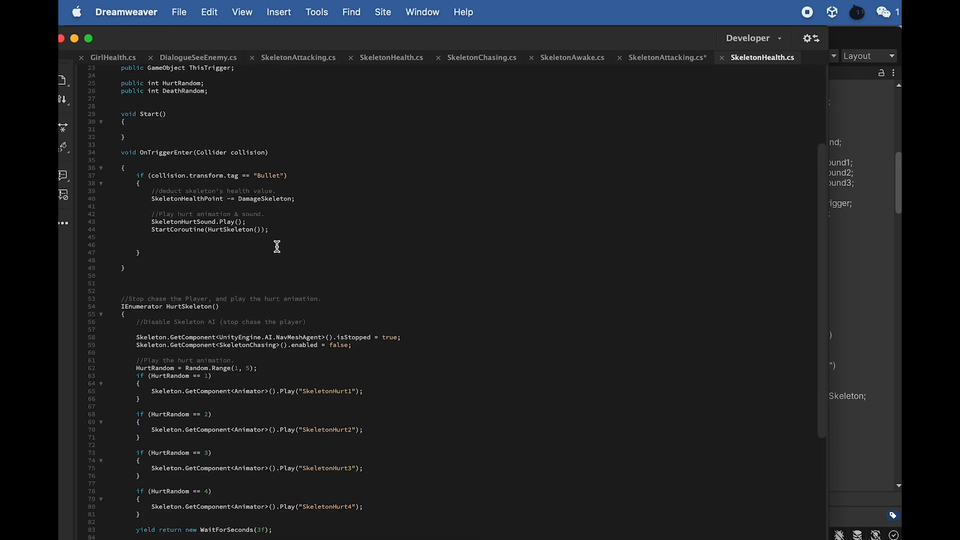
scroll(278, 255, down, 7)
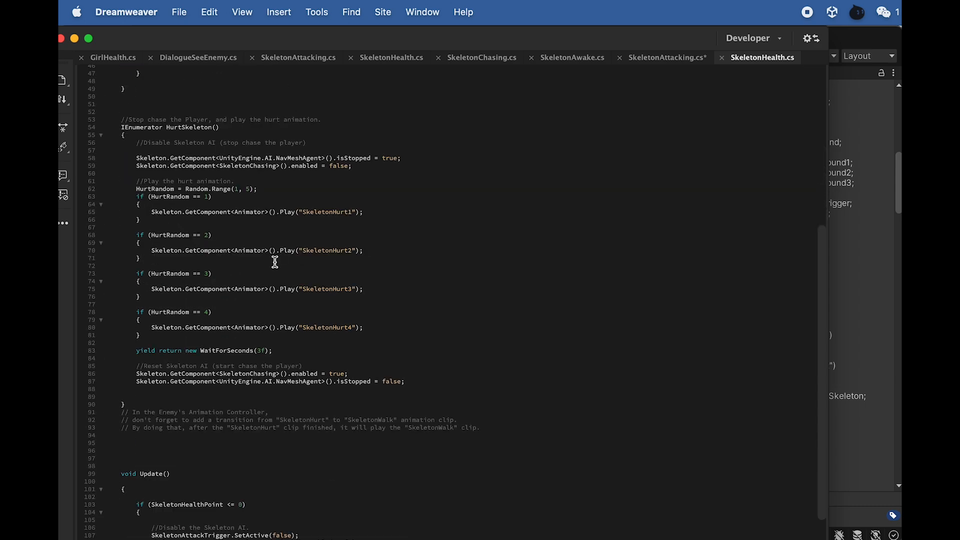
scroll(275, 263, down, 15)
scroll(272, 266, up, 20)
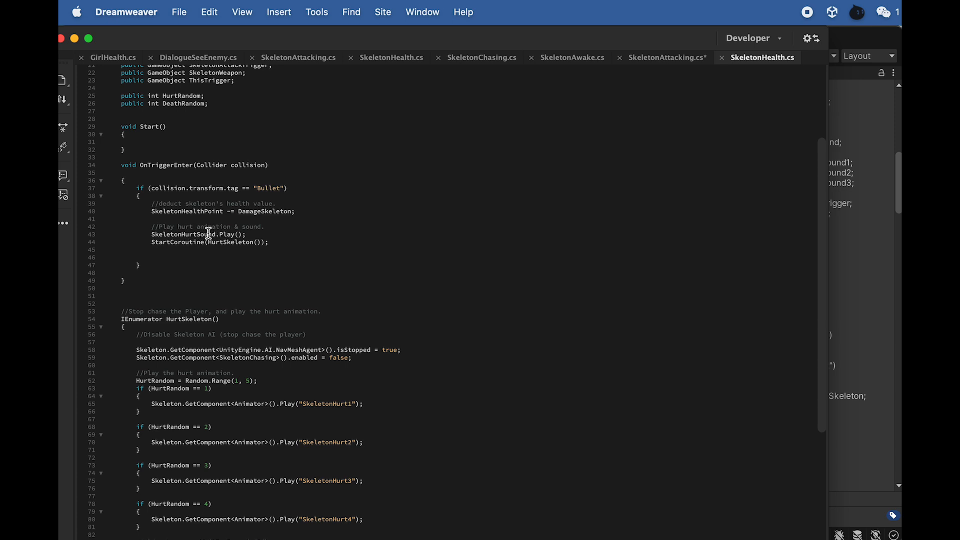
drag(221, 212, 166, 219)
scroll(167, 219, up, 1)
click(254, 234)
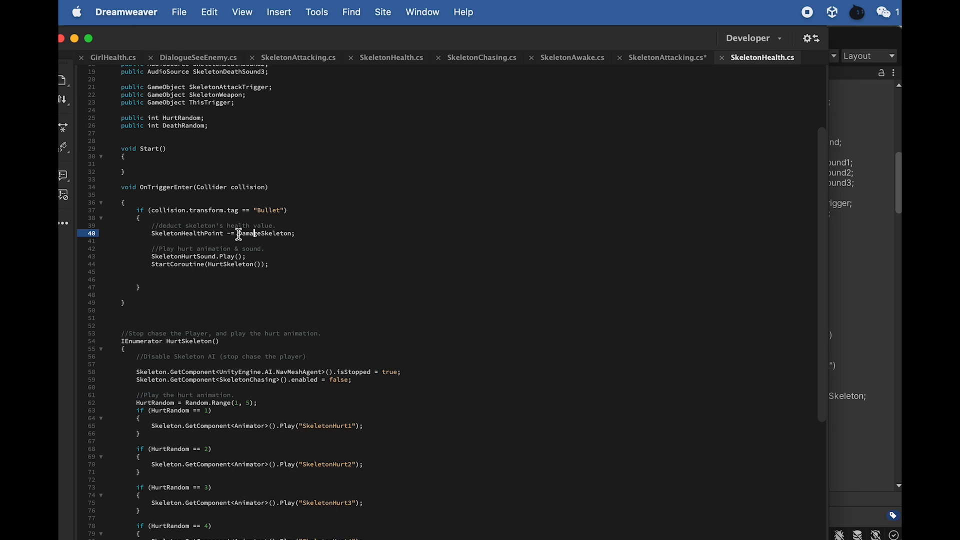
scroll(226, 136, up, 6)
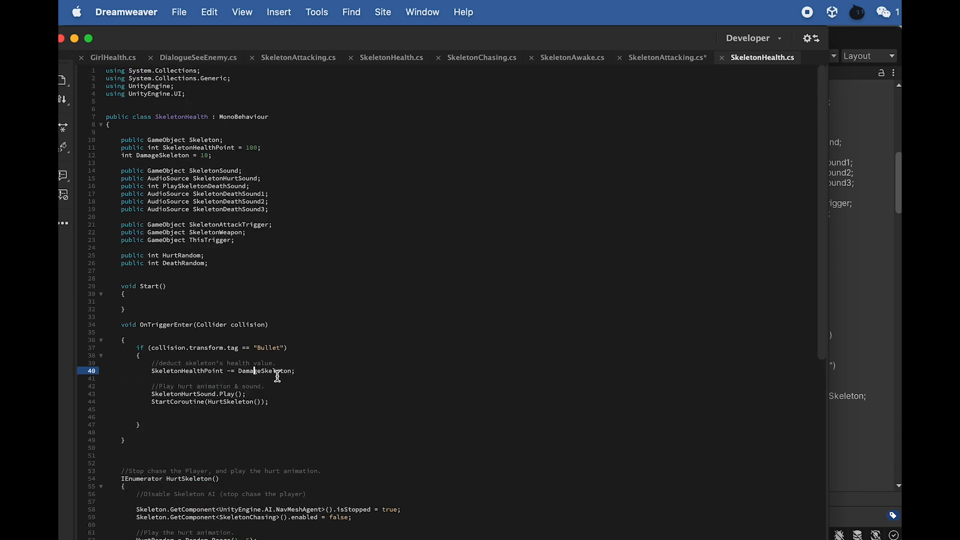
- Examine the HurtSkeleton coroutine, including how it stops the chase, picks a random hurt animation and resets the skeleton's AI
scroll(277, 373, down, 1)
scroll(285, 371, down, 3)
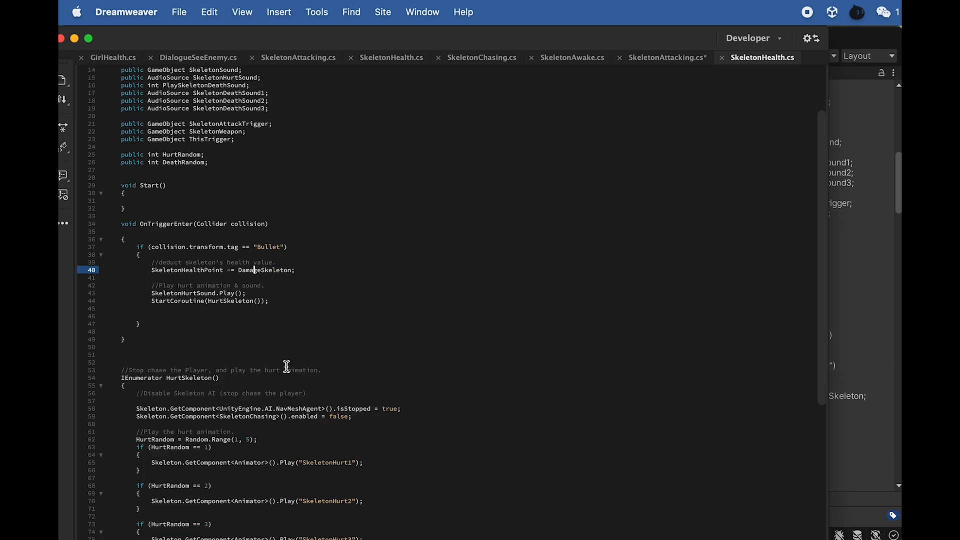
scroll(287, 367, down, 3)
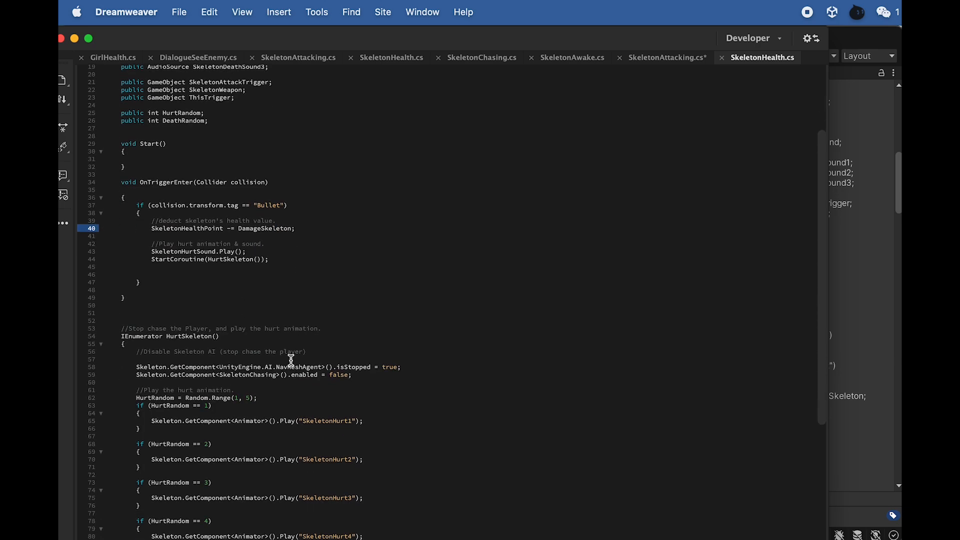
scroll(233, 308, down, 3)
scroll(233, 305, down, 3)
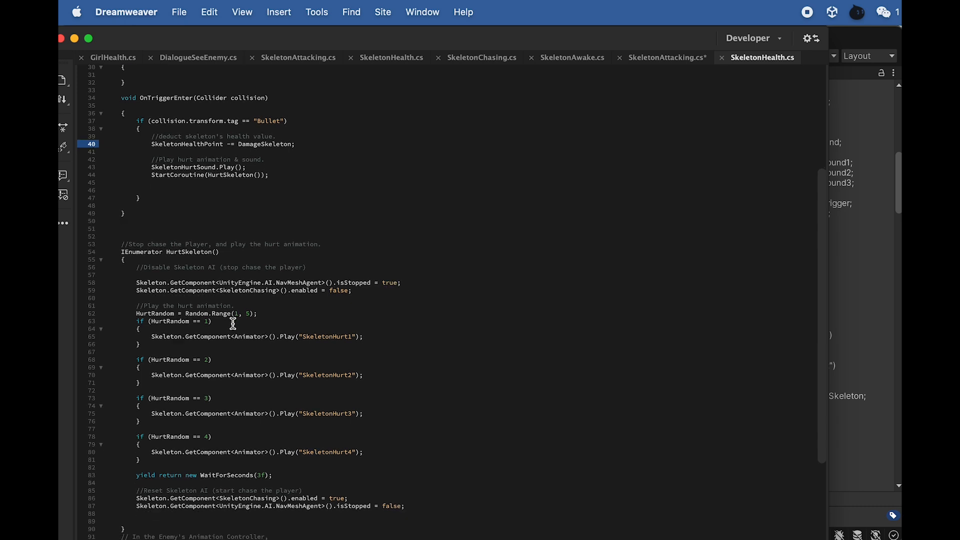
scroll(235, 318, down, 2)
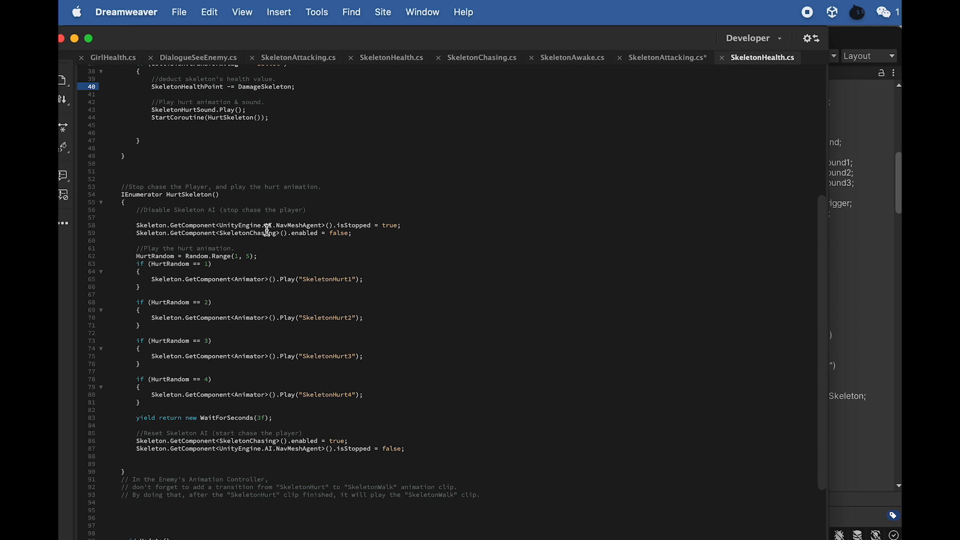
scroll(268, 231, down, 1)
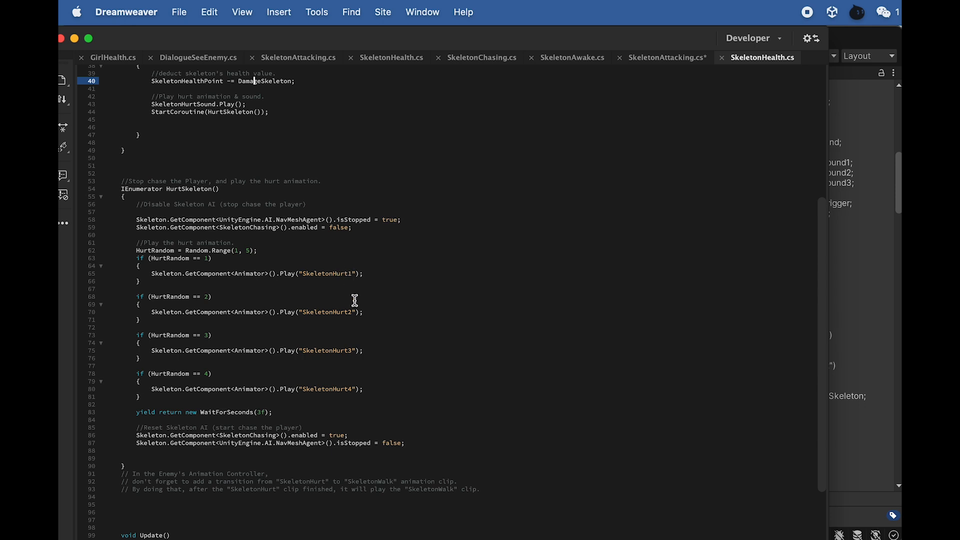
scroll(345, 379, down, 4)
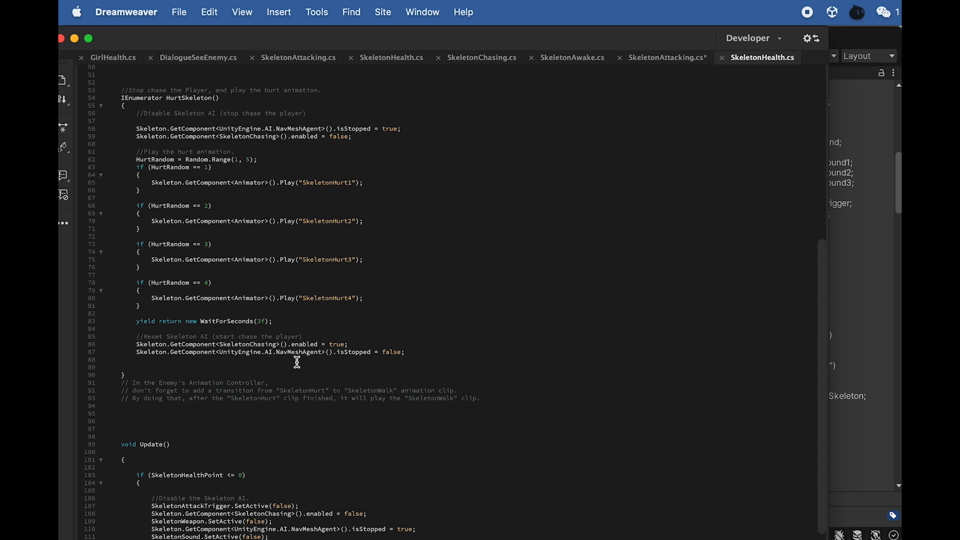
drag(330, 354, 240, 348)
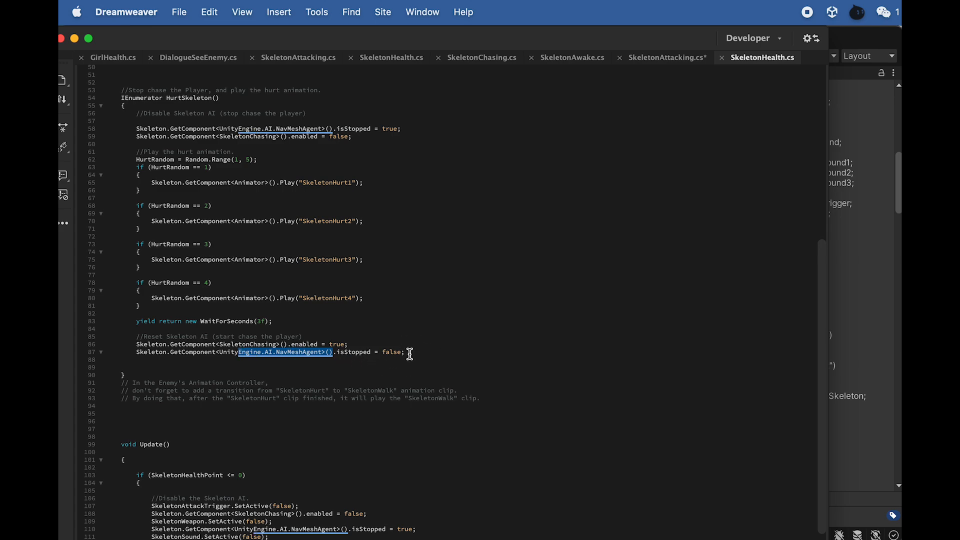
scroll(482, 345, down, 13)
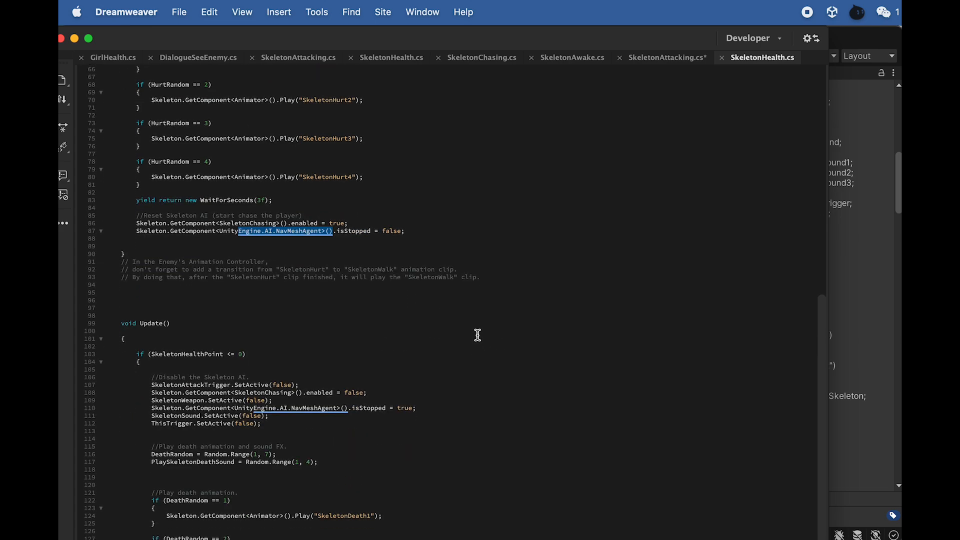
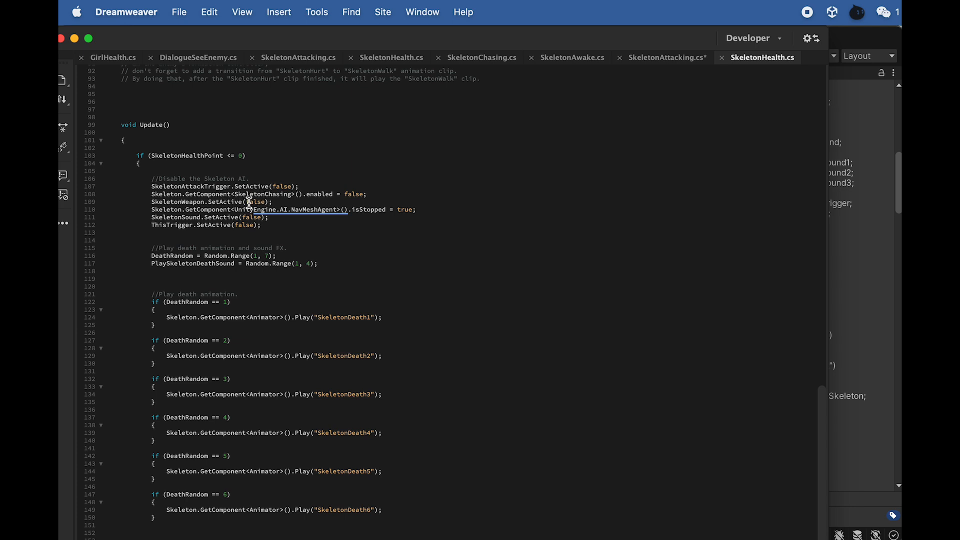
- Examine the Update code that disables the skeleton AI at zero health and randomizes the death animation and sound
drag(228, 187, 181, 187)
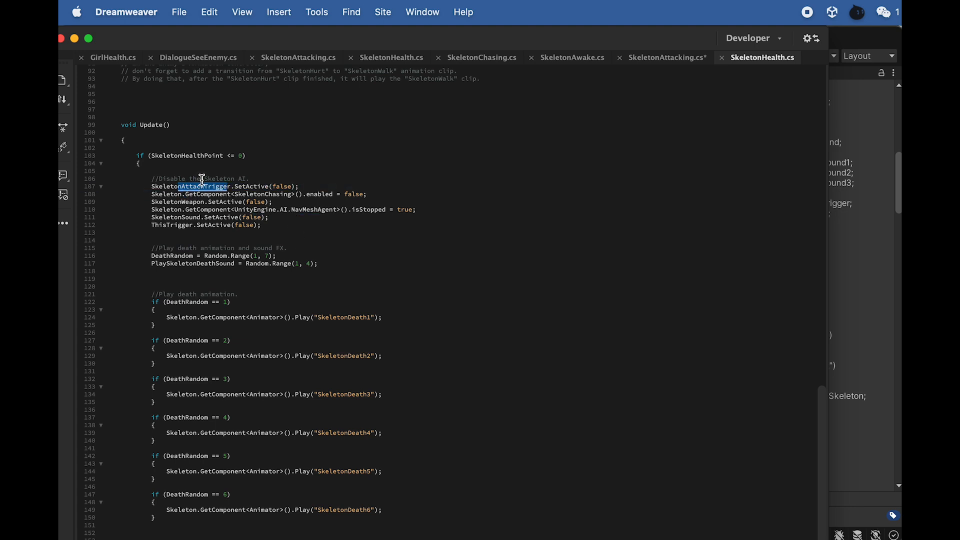
drag(193, 209, 293, 209)
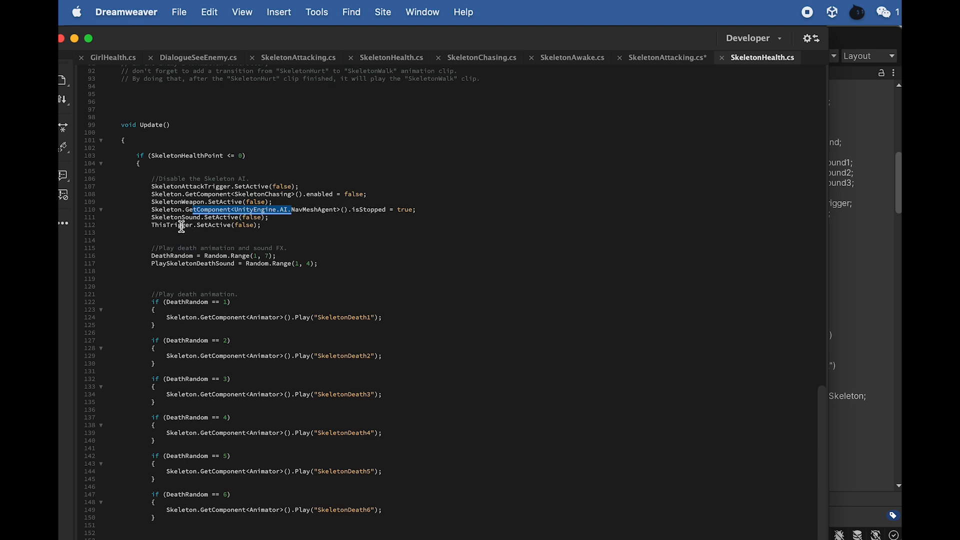
scroll(193, 238, down, 2)
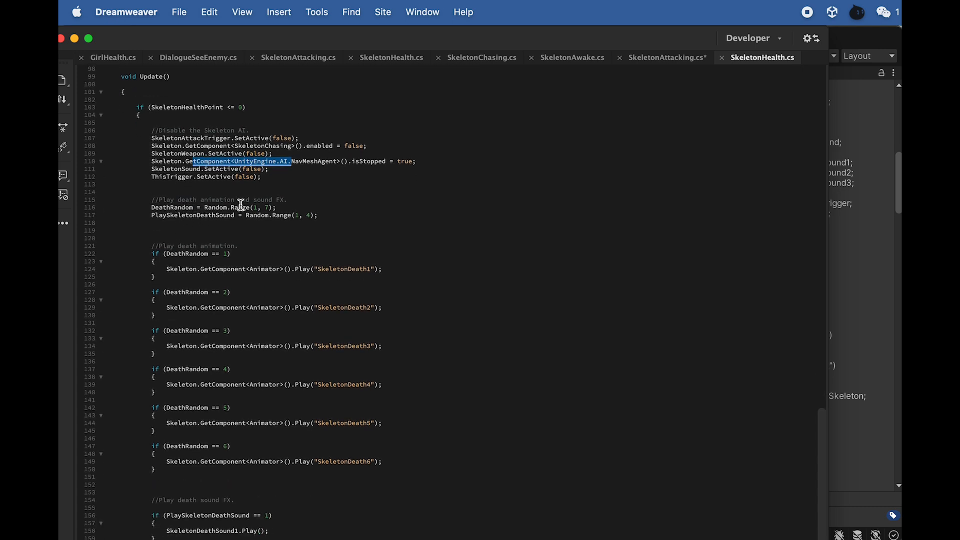
drag(202, 207, 171, 207)
scroll(215, 217, down, 1)
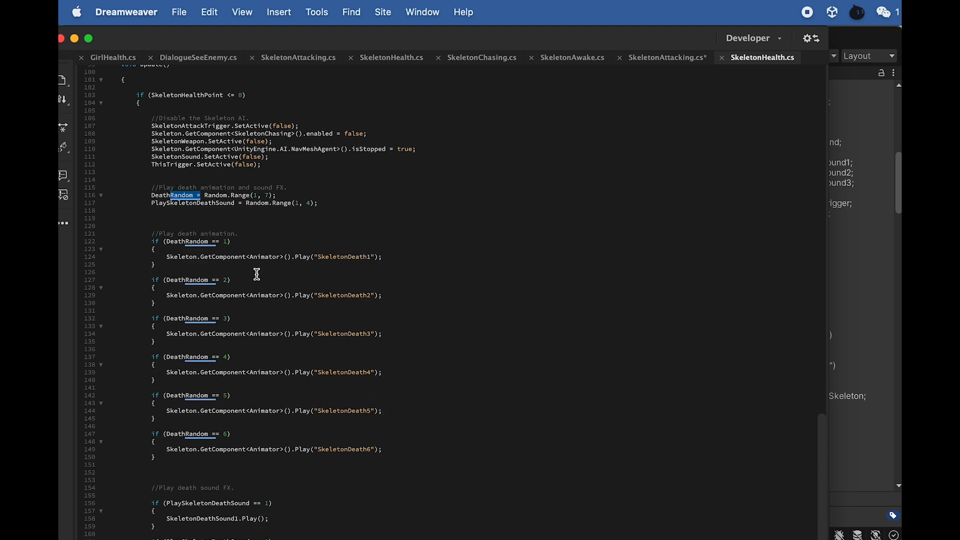
drag(234, 204, 169, 205)
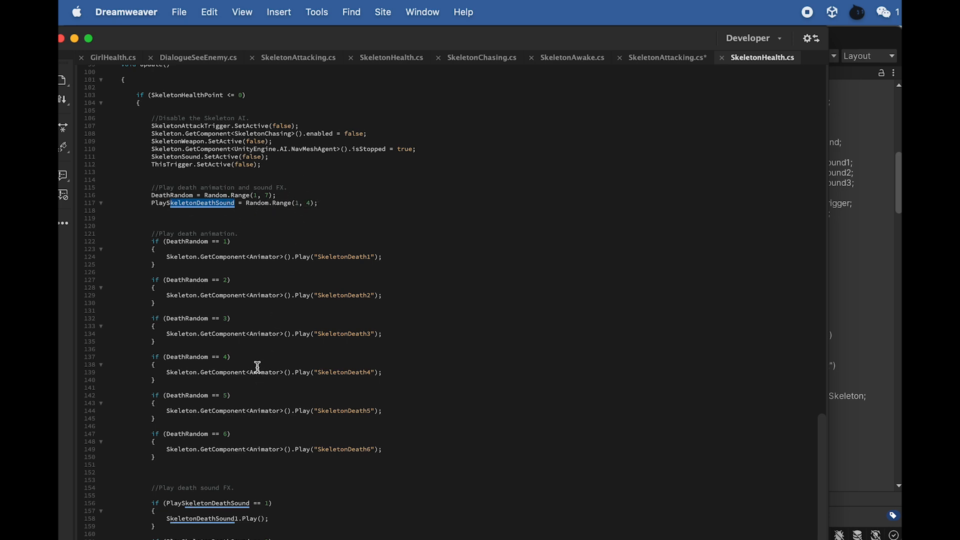
- Examine the conditions that play the SkeletonDeath animations and the matching death sound effects
key(Return)
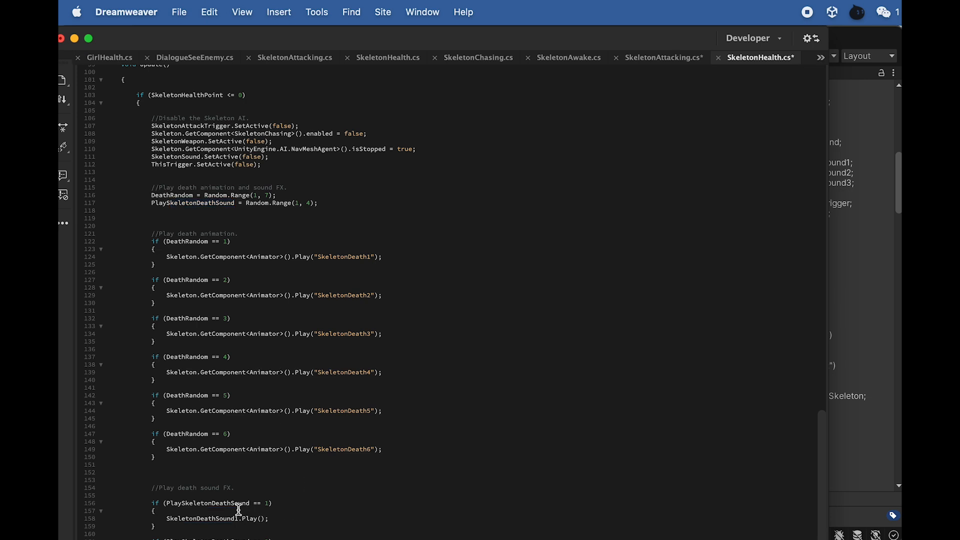
scroll(243, 515, down, 3)
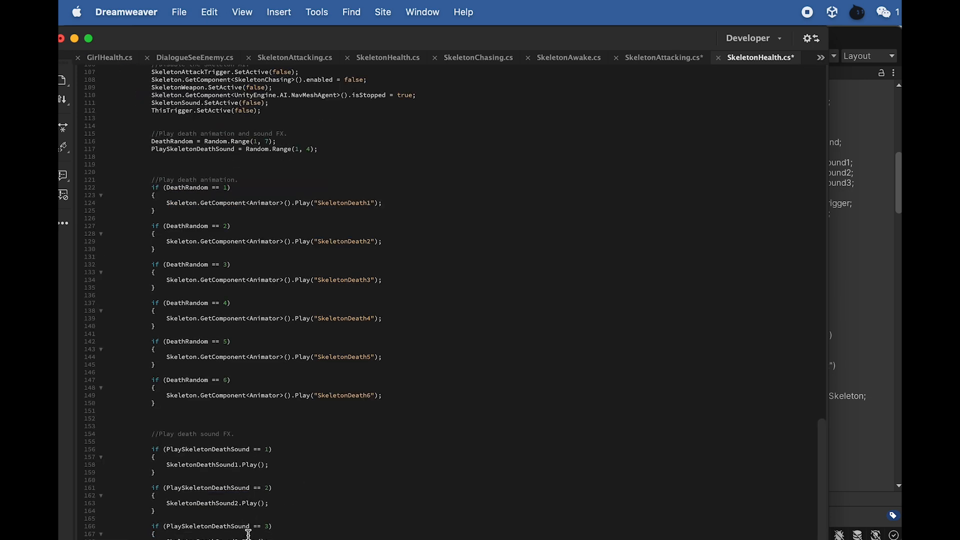
scroll(248, 532, down, 3)
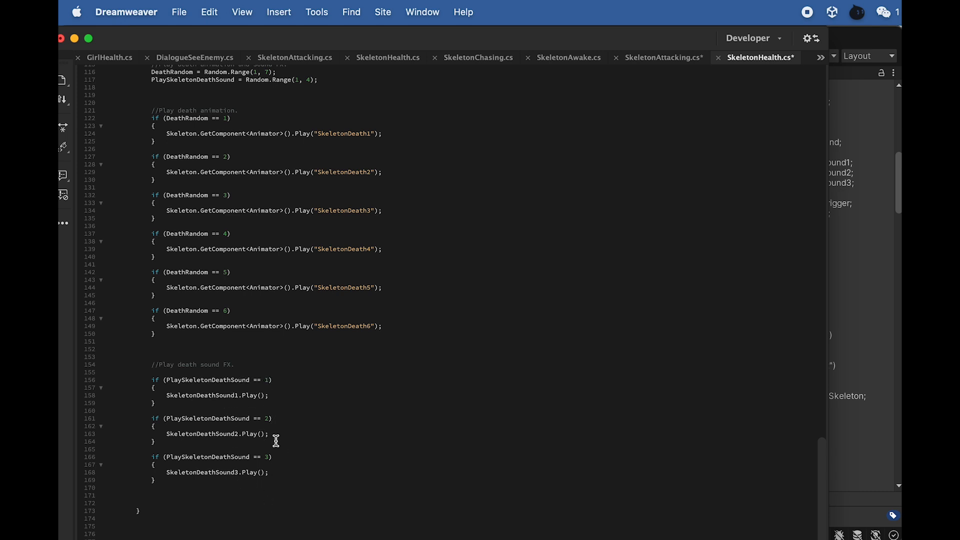
scroll(285, 452, up, 3)
scroll(295, 445, up, 1)
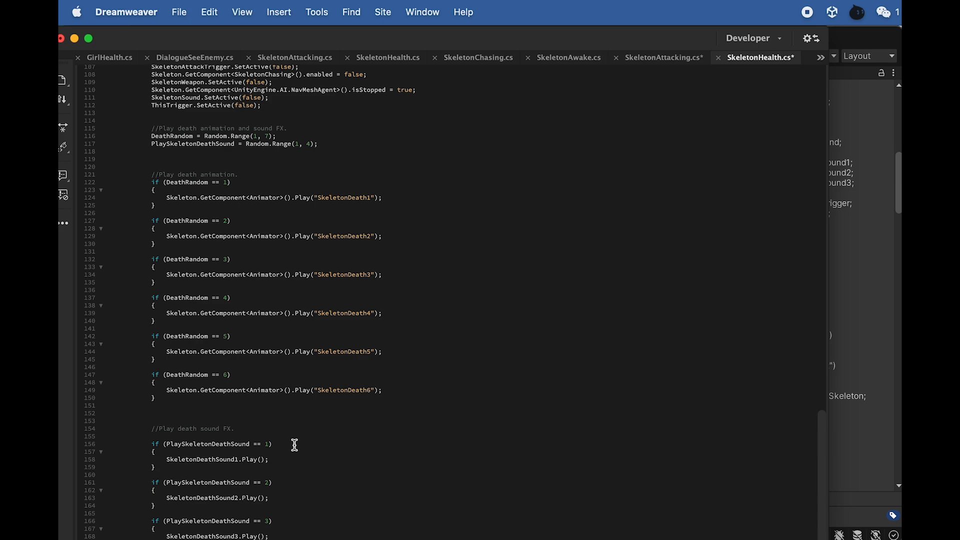
scroll(295, 445, down, 4)
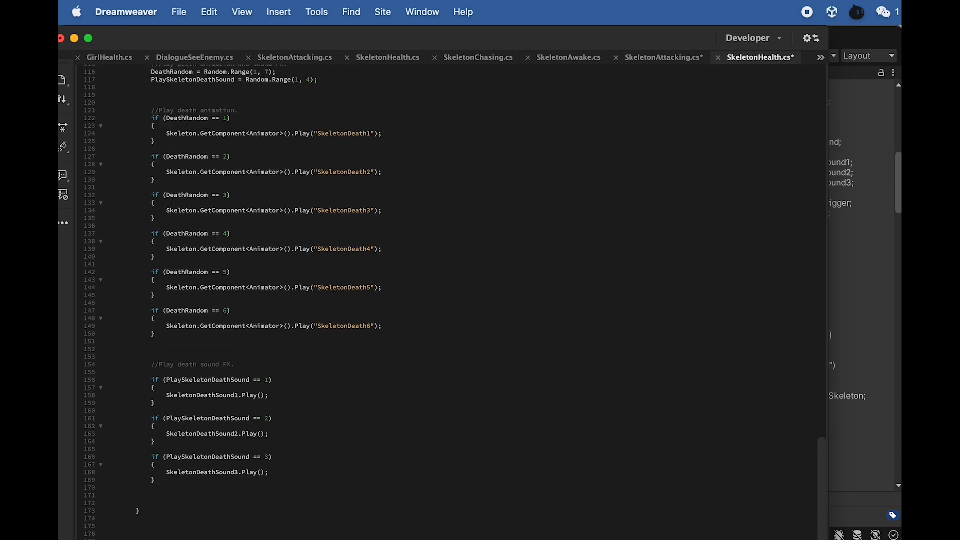
scroll(295, 446, up, 1)
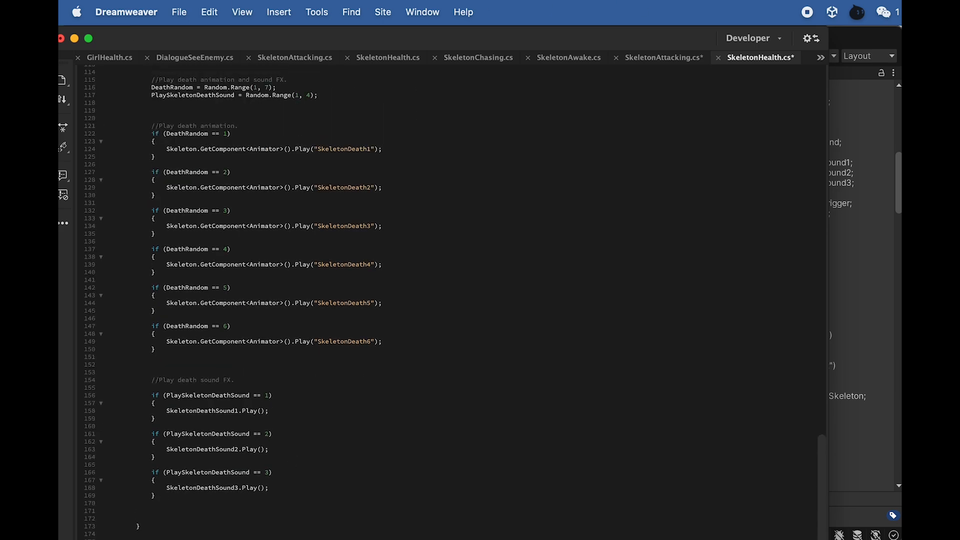
- Switch to Unity and review the Skeleton Health script component on TriggerSkeletonHealth
click(859, 39)
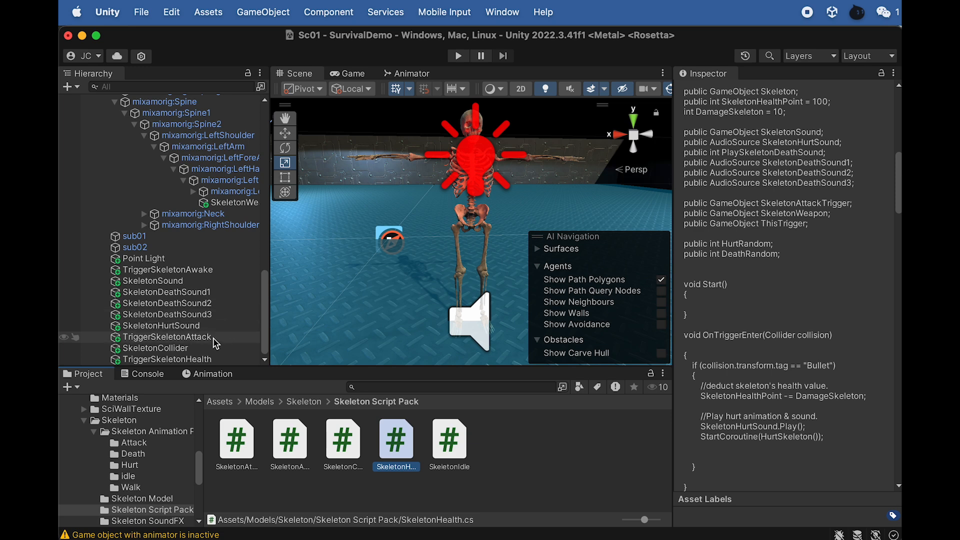
click(210, 359)
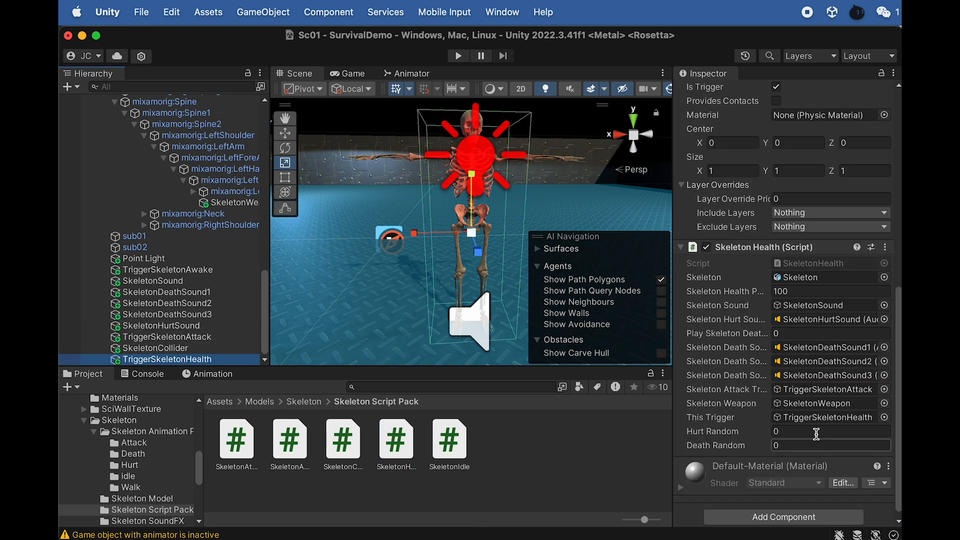
- Duplicate the Skeleton object twice, moving each copy along the X axis to form a row beside the original
scroll(150, 210, up, 5)
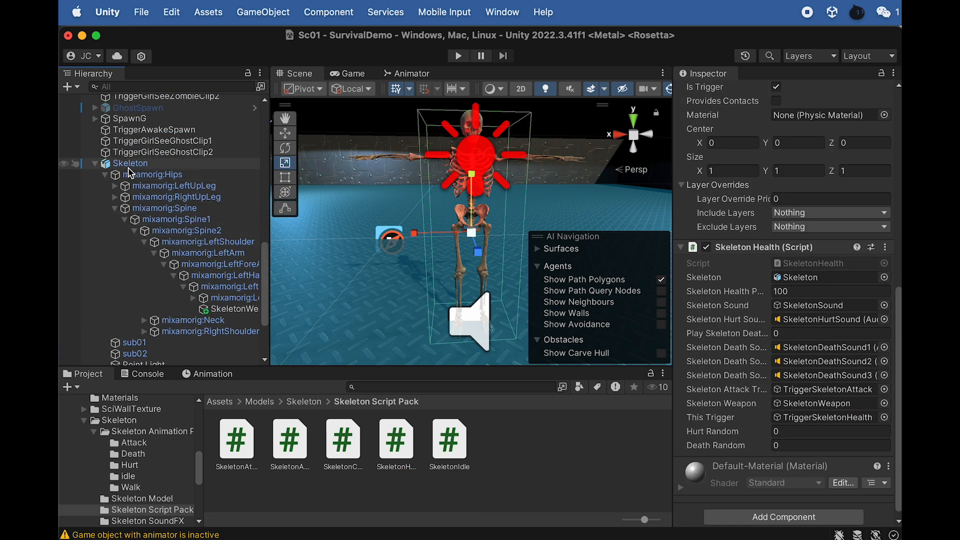
click(131, 164)
key(f)
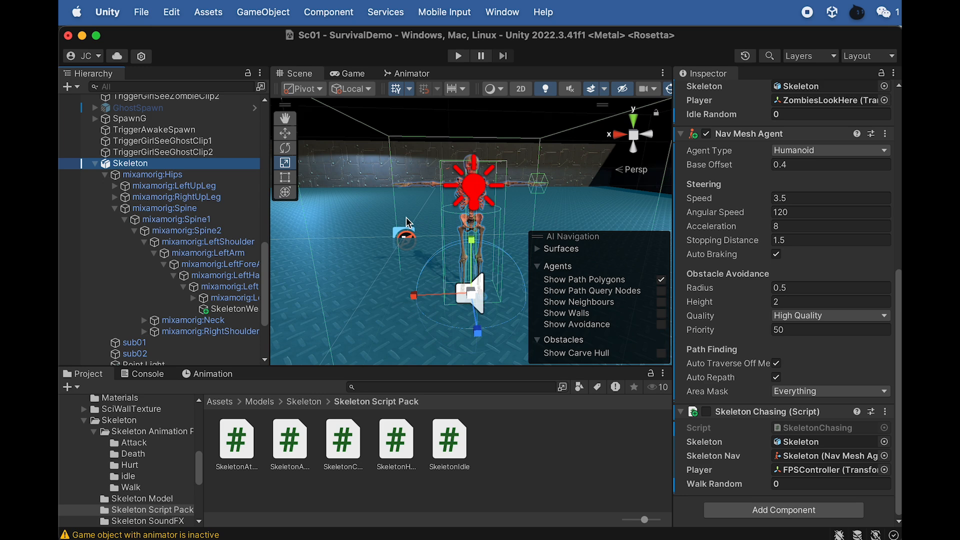
key(w)
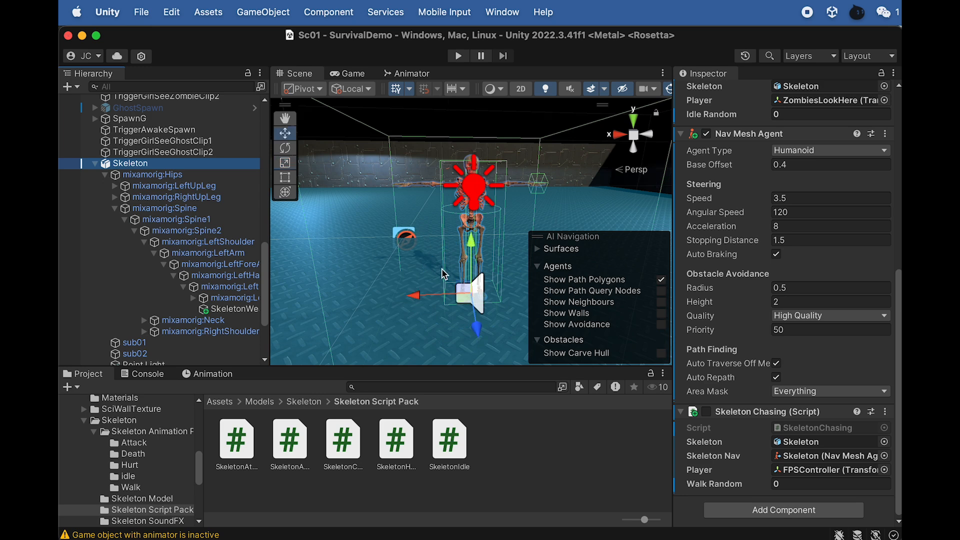
key(super+d)
drag(420, 296, 333, 301)
scroll(446, 296, down, 5)
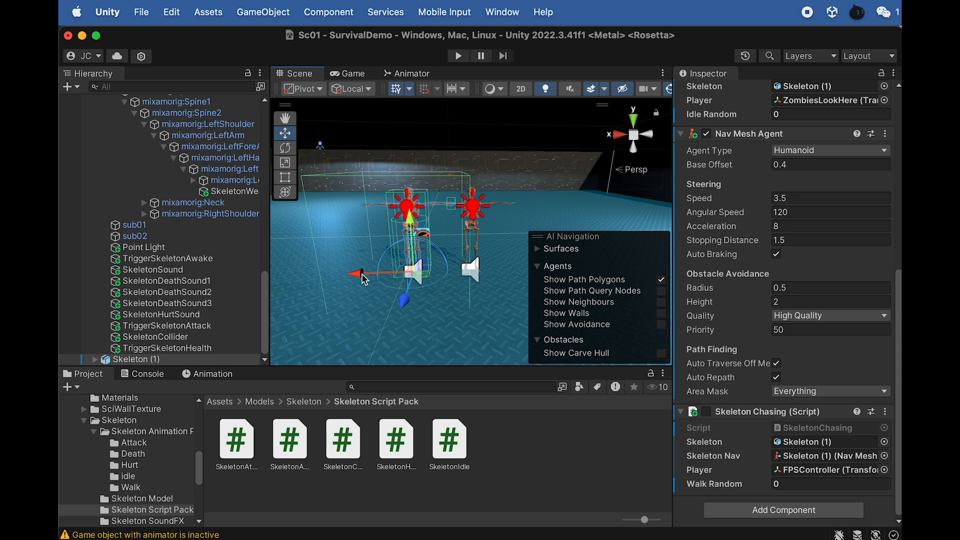
key(super+d)
drag(363, 279, 300, 278)
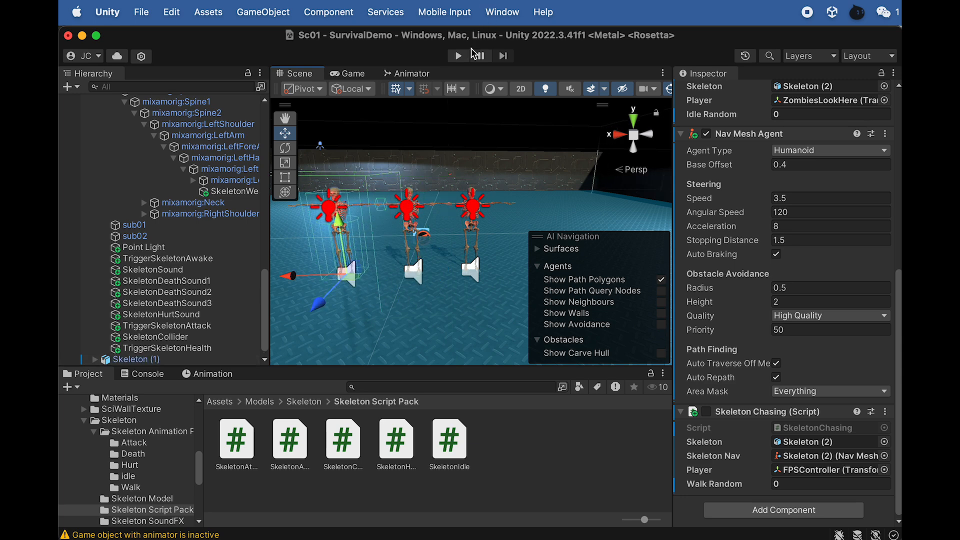
- Duplicate the skeleton twice more and place all four copies in a row near the far wall, at about Z -34.71
scroll(357, 254, down, 5)
key(super+d)
drag(356, 254, 370, 208)
key(super+d)
shift+click(150, 327)
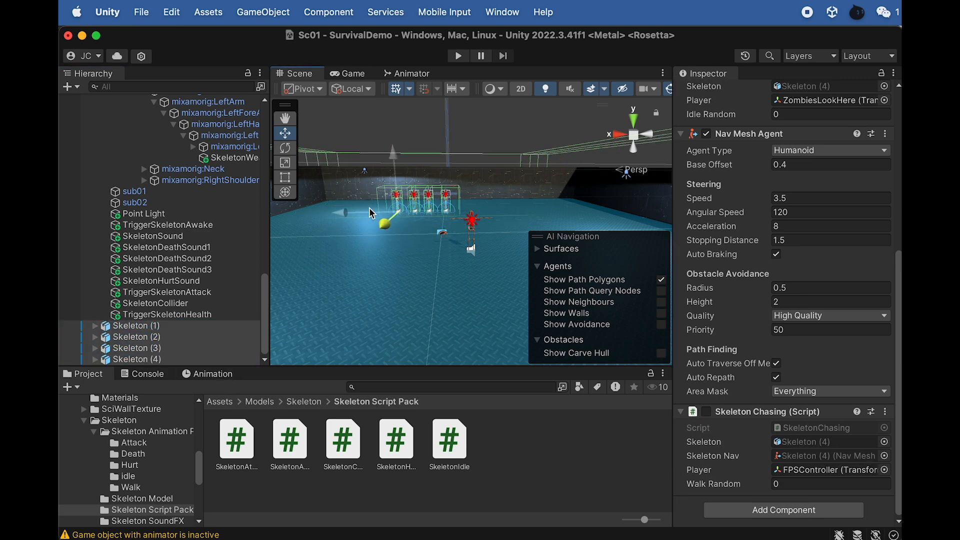
- Play-test the scene by backing away from and fighting the skeletons, and exit play mode
click(458, 56)
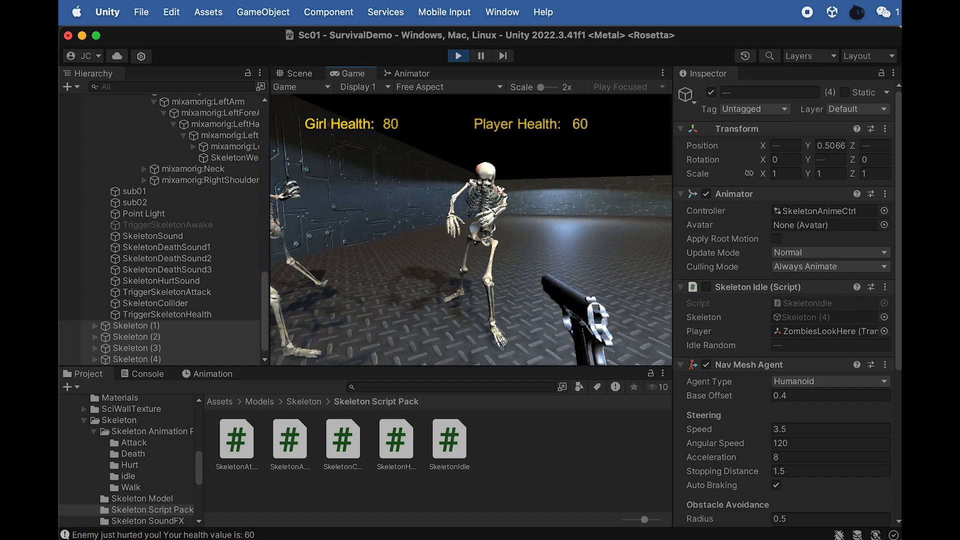
key(s)
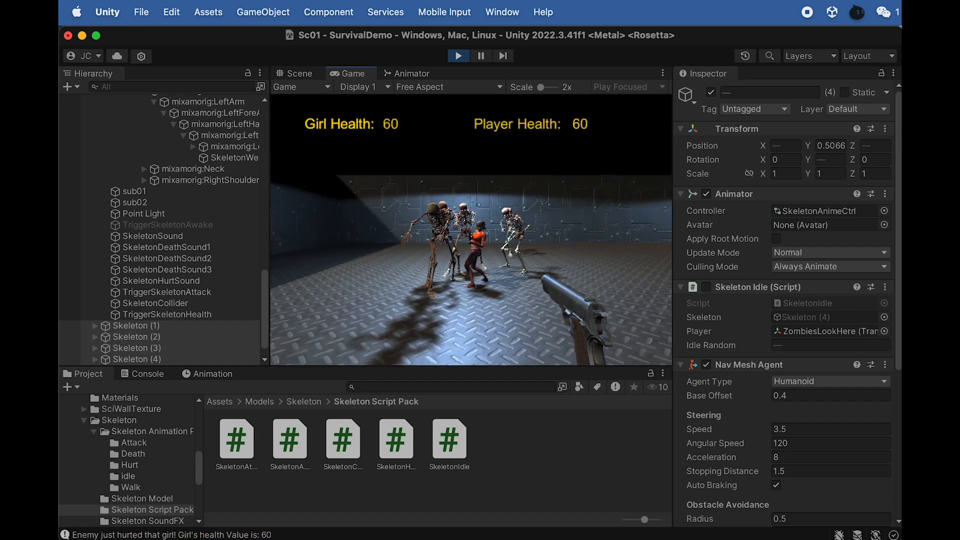
key(s)
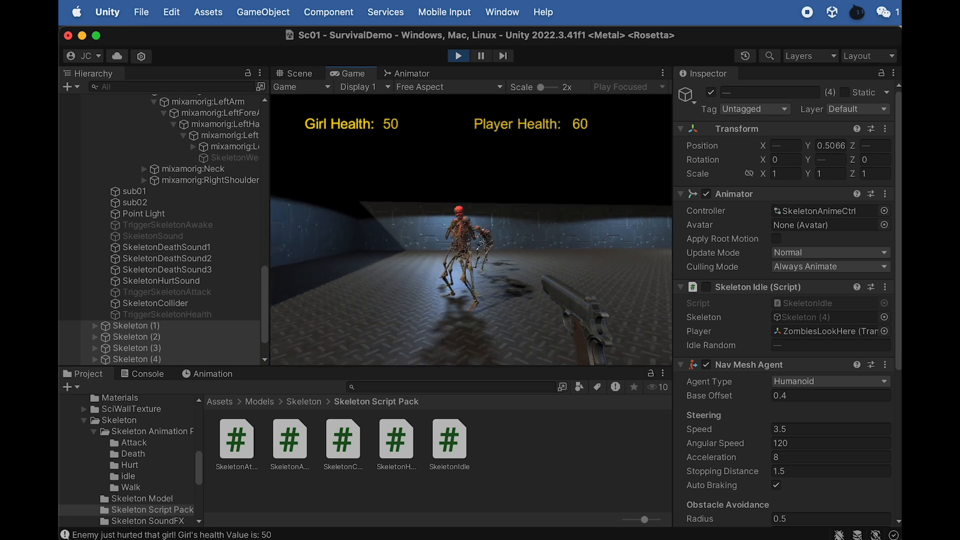
key(s)
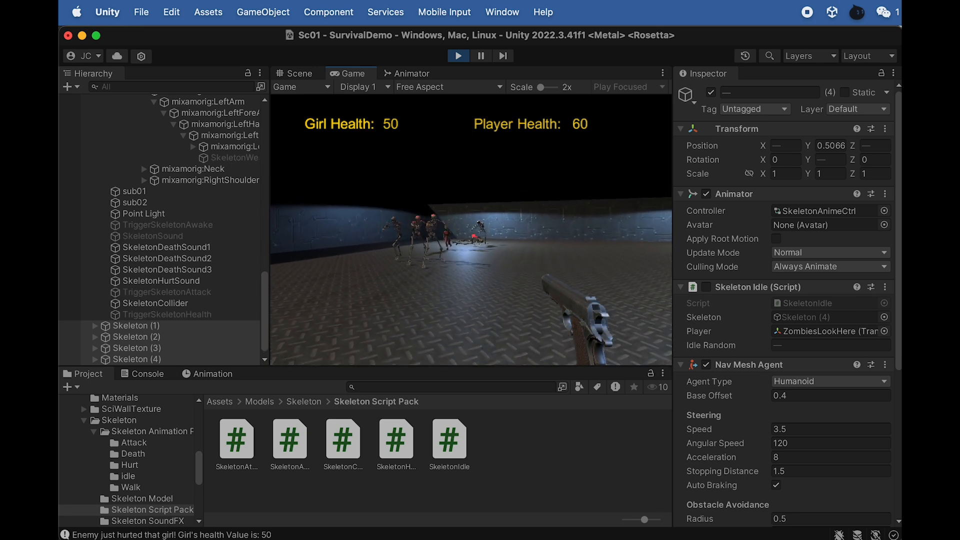
click(458, 56)
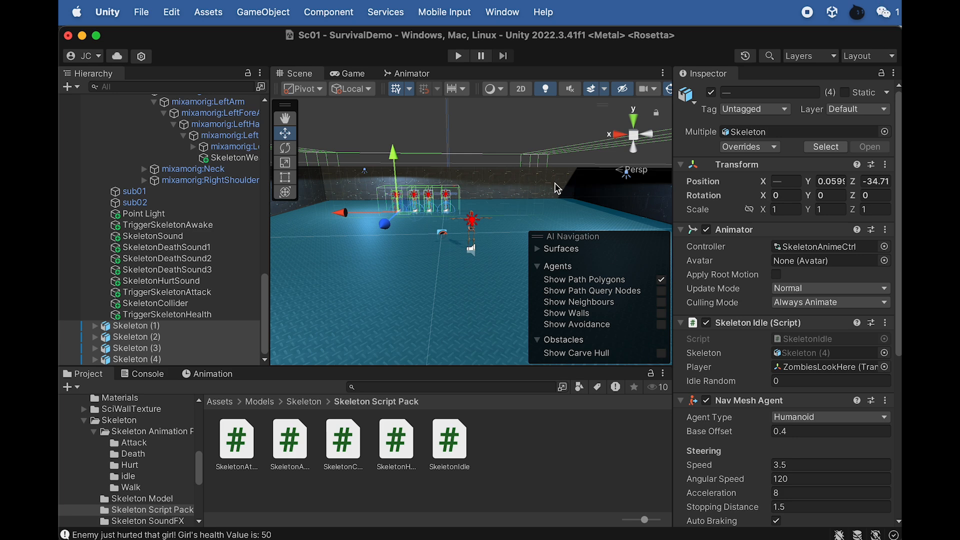
- Look through the scene hierarchy and check the You Lose screen with its Main Menu and Quit buttons in the Game view
scroll(137, 183, up, 12)
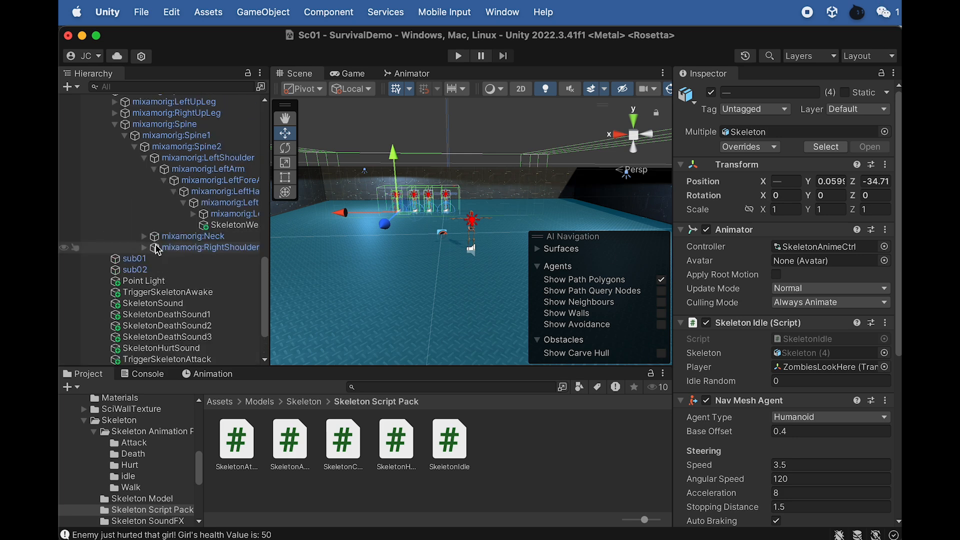
scroll(137, 183, up, 8)
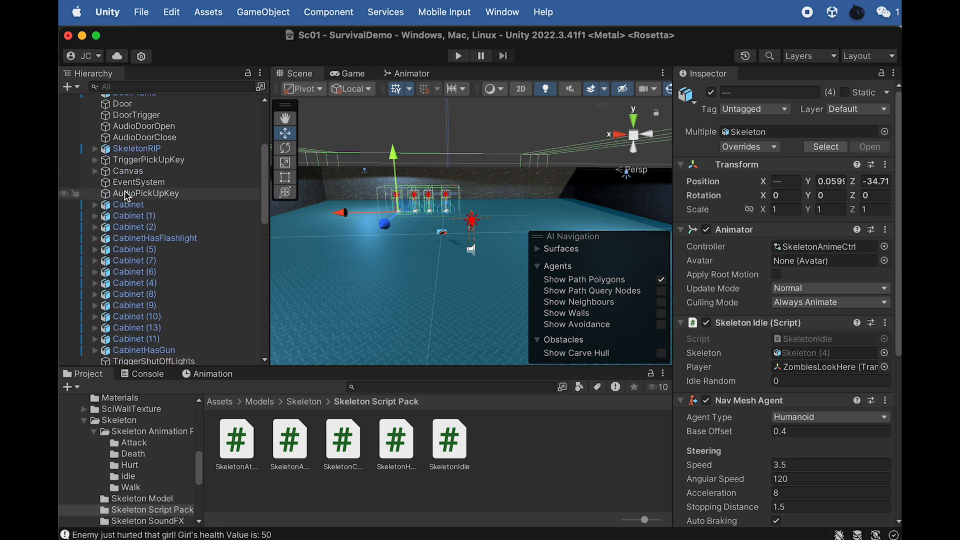
click(352, 73)
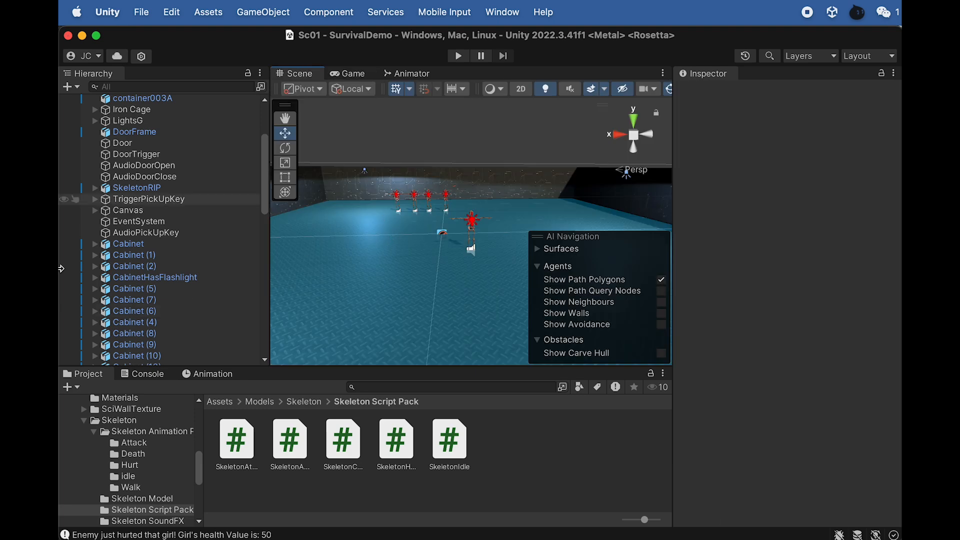
scroll(178, 322, down, 10)
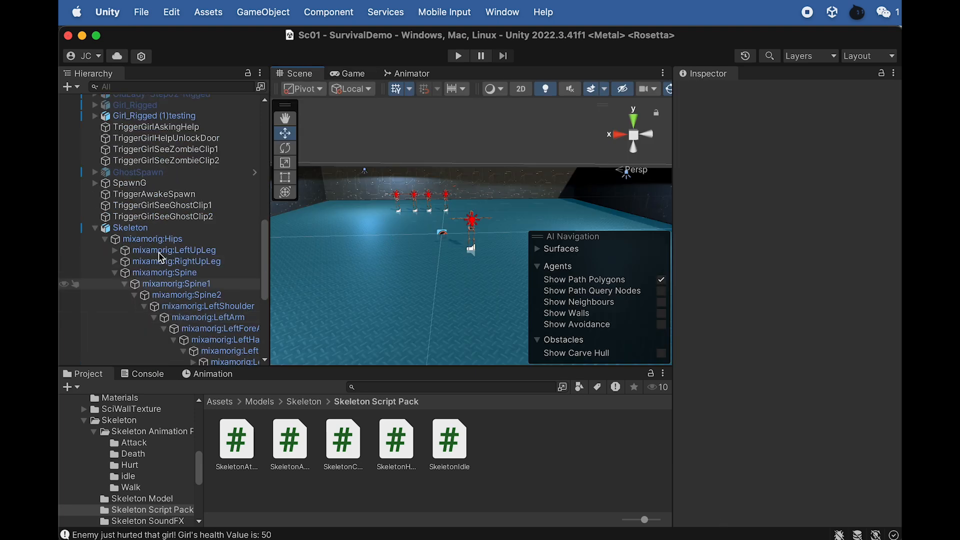
- Collapse the original Skeleton's hierarchy and review its Skeleton Idle and Nav Mesh Agent component settings
click(95, 228)
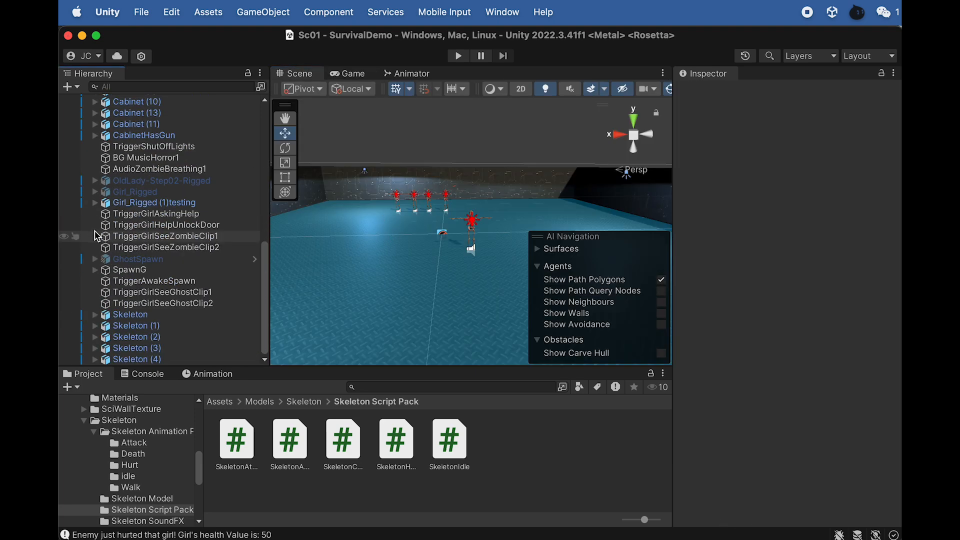
click(155, 315)
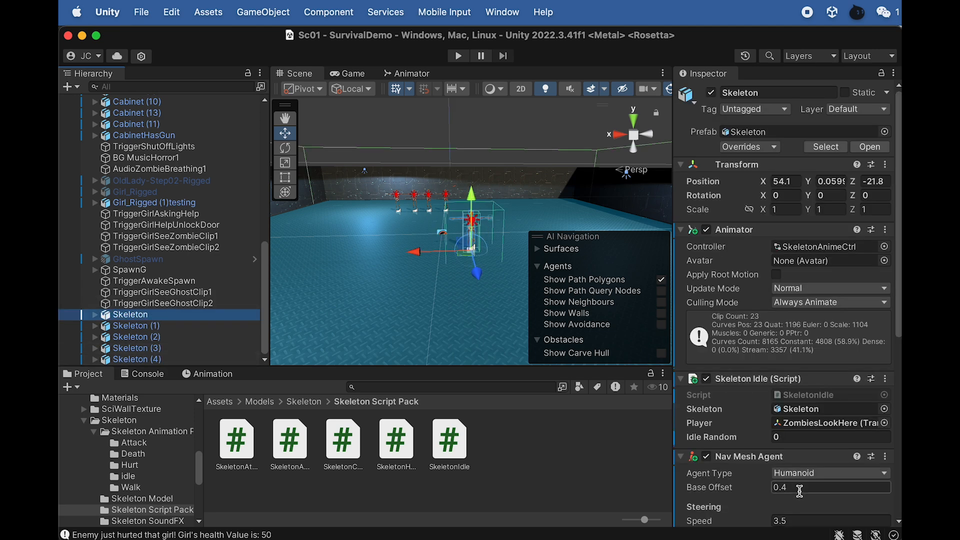
scroll(790, 481, down, 5)
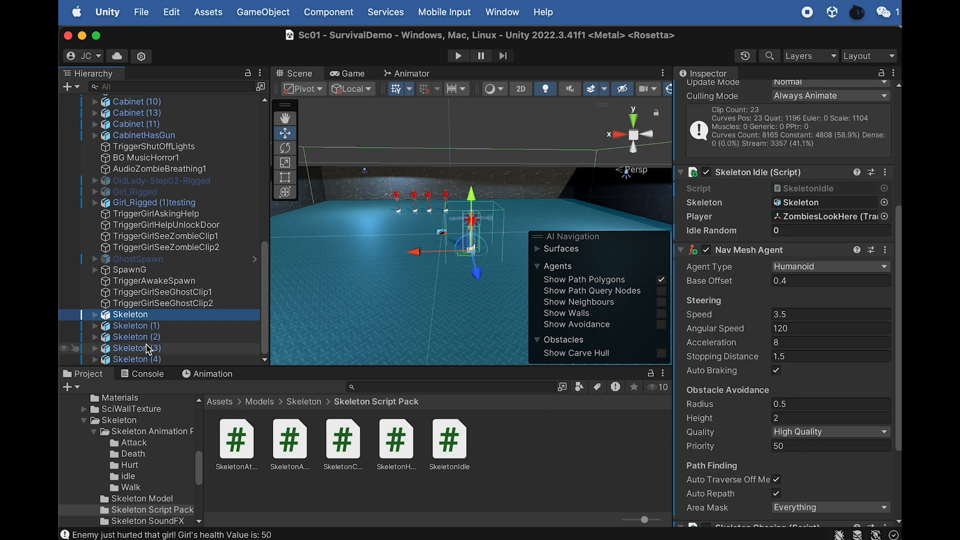
- Review the Skeleton Health Point setting on TriggerSkeletonHealth and the health and damage variables in the SkeletonHealth script in Dreamweaver, returning to Unity
alt+click(94, 315)
scroll(168, 342, down, 10)
click(169, 316)
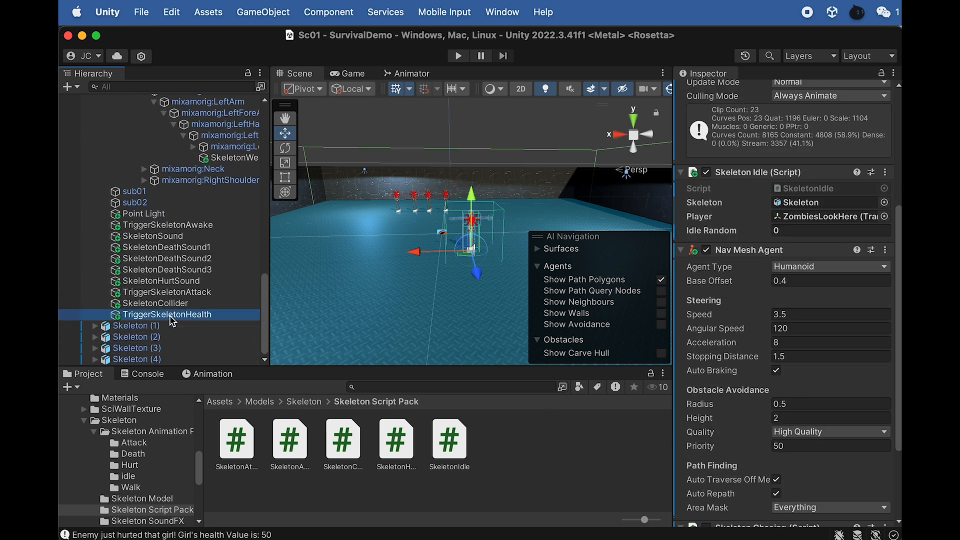
scroll(793, 460, down, 1)
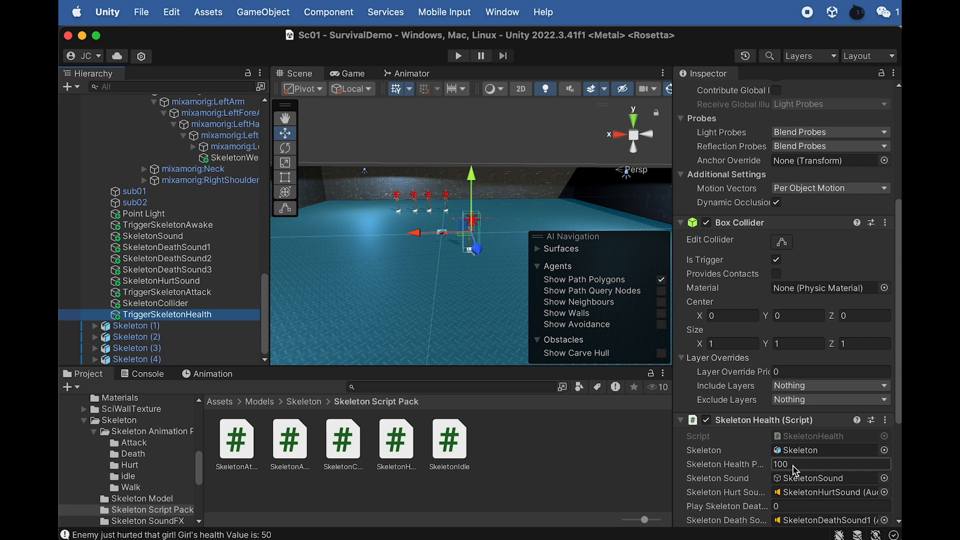
key(super+Tab)
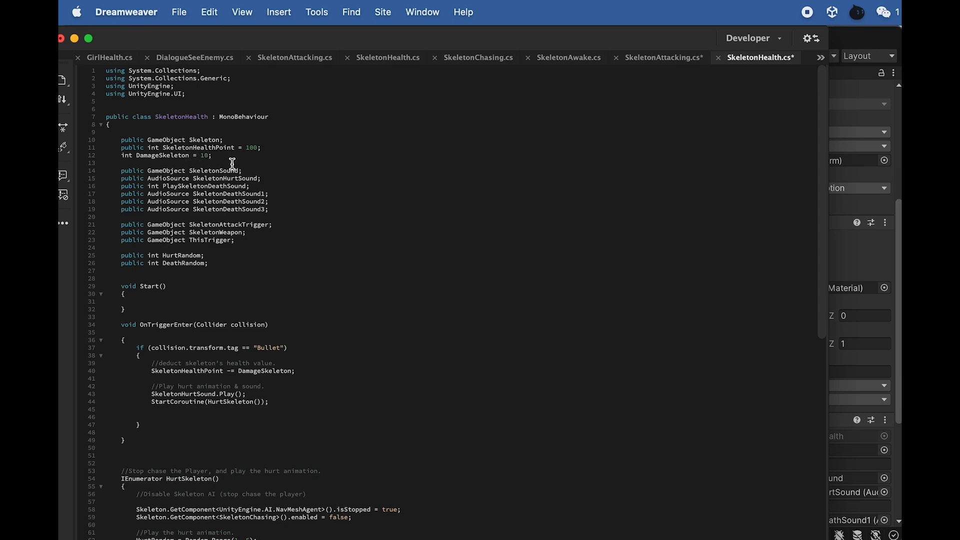
key(super+Tab)
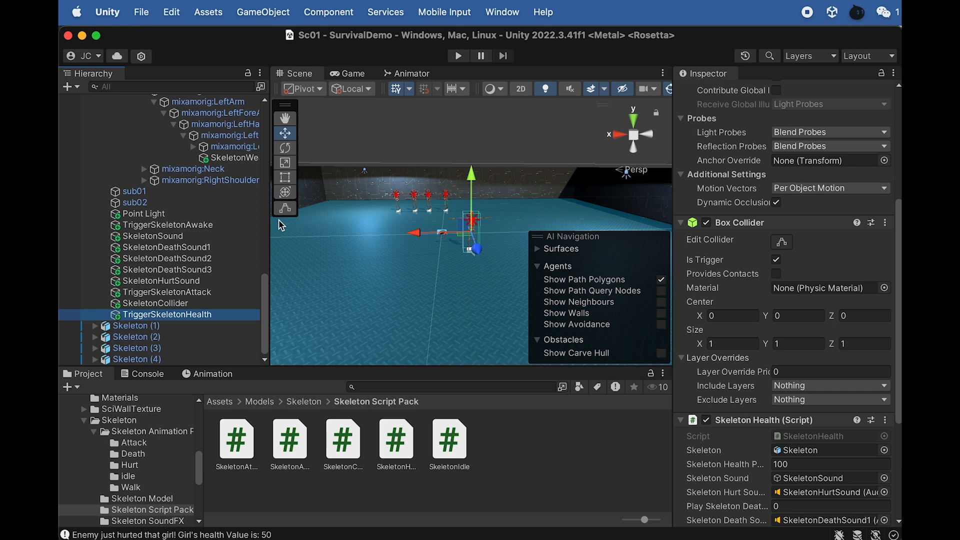
- Locate the Girl_Rigged (1)testing object in the scene and delete it
scroll(181, 201, up, 10)
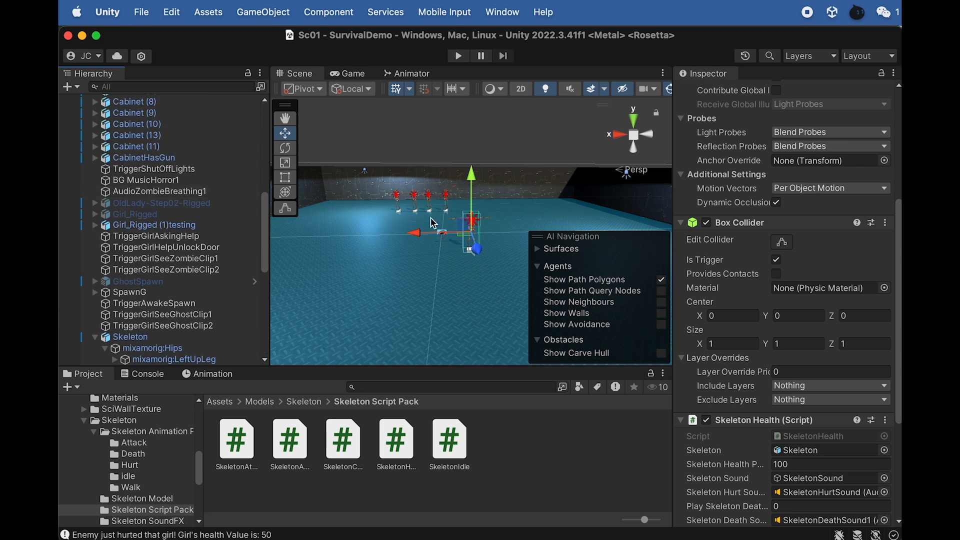
click(184, 227)
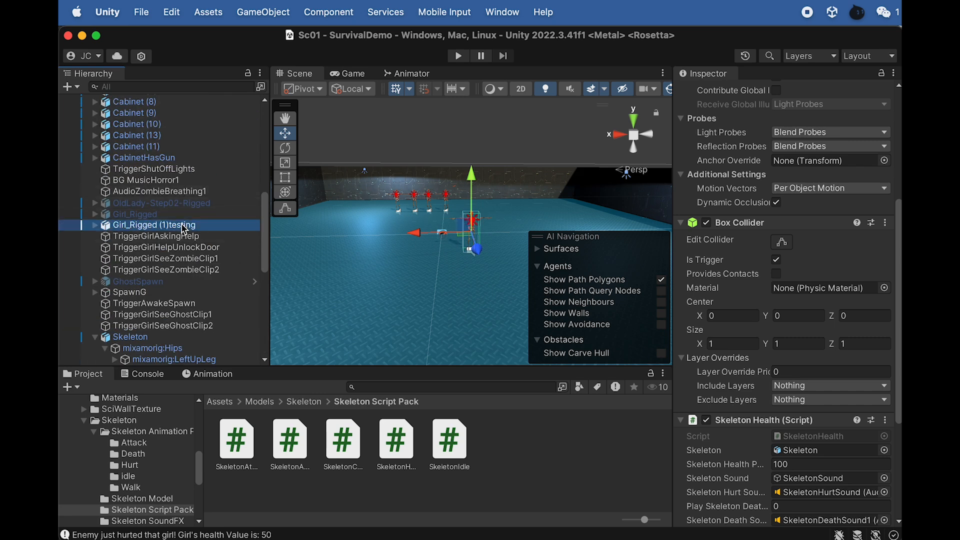
right_click(166, 225)
click(136, 231)
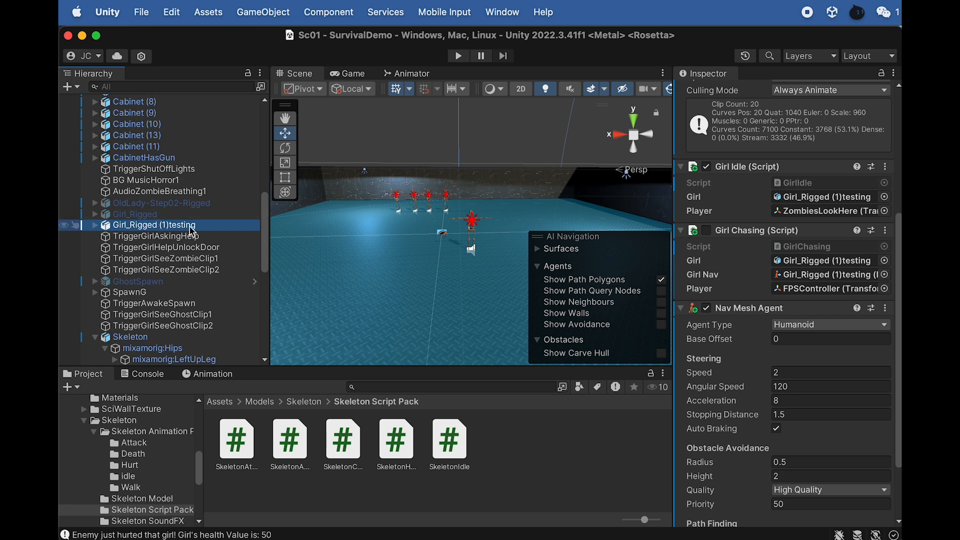
key(f)
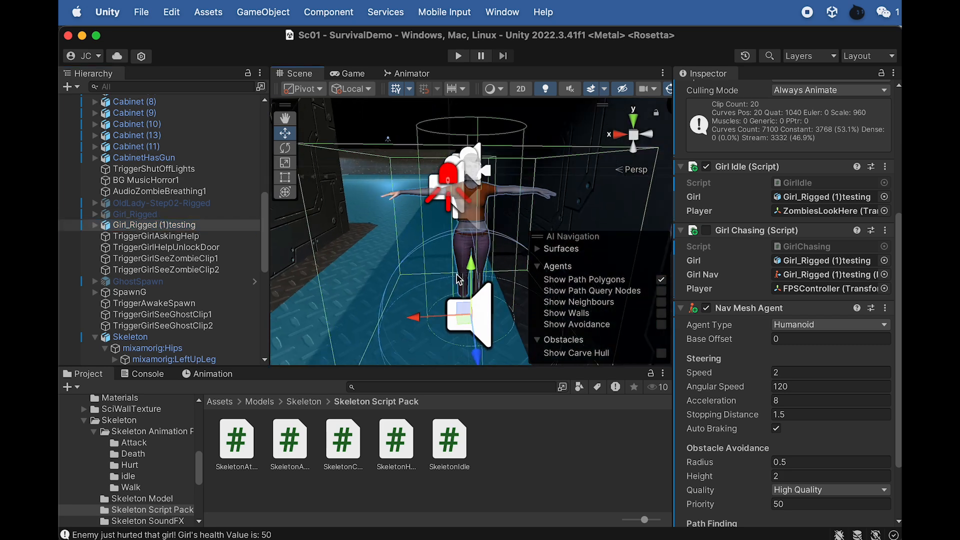
right_click(145, 226)
click(173, 333)
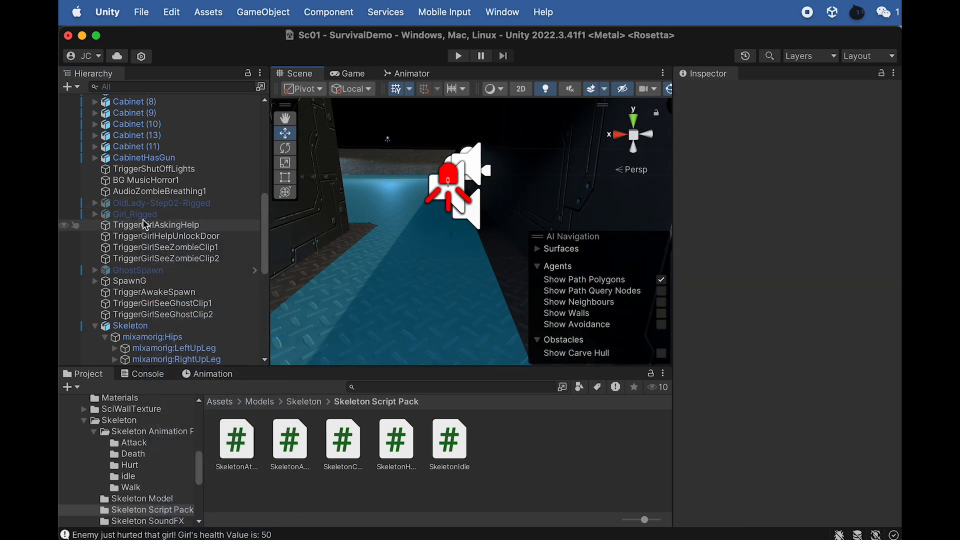
- Activate the original Girl_Rigged object and frame it in the Scene view
click(149, 216)
click(711, 92)
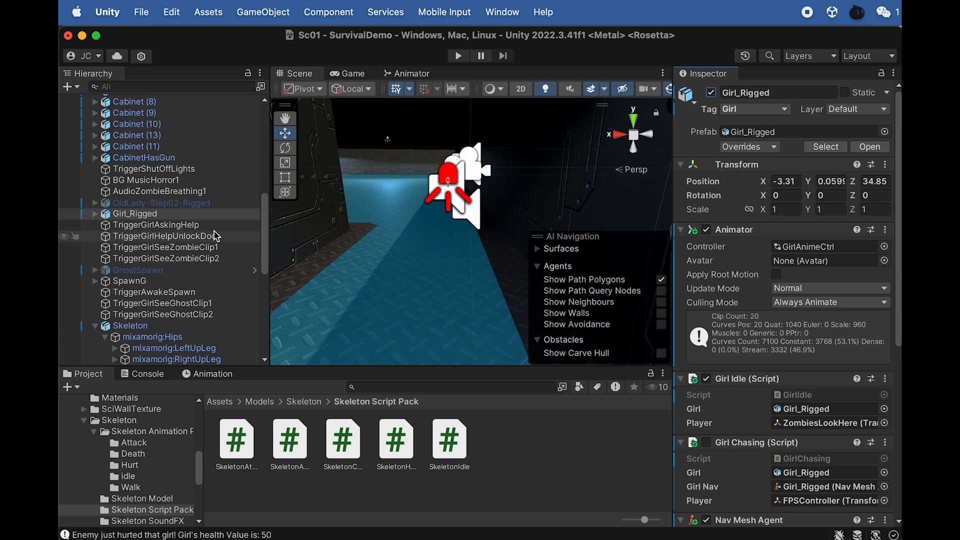
key(f)
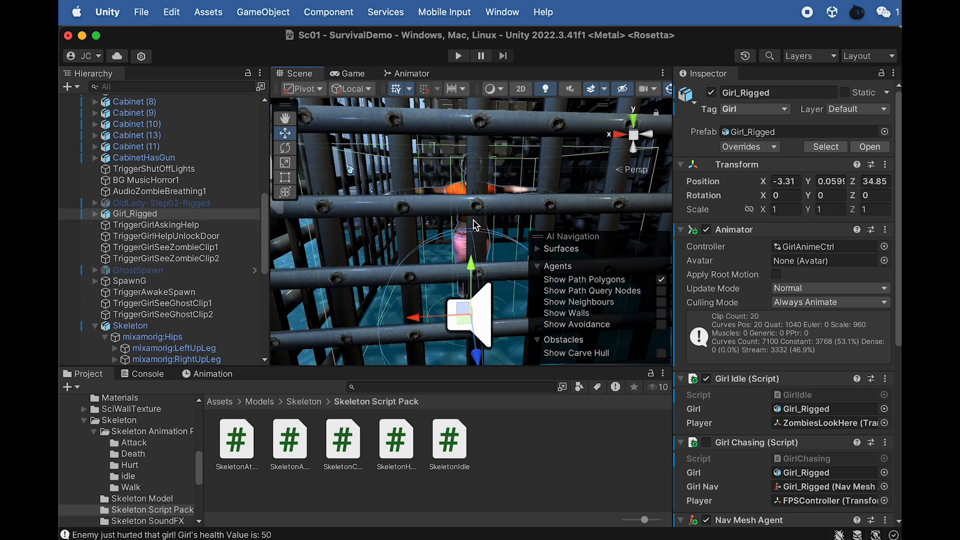
- Check where GhostSpawn, SpawnG and TriggerAwakeSpawn are placed in the level
click(153, 271)
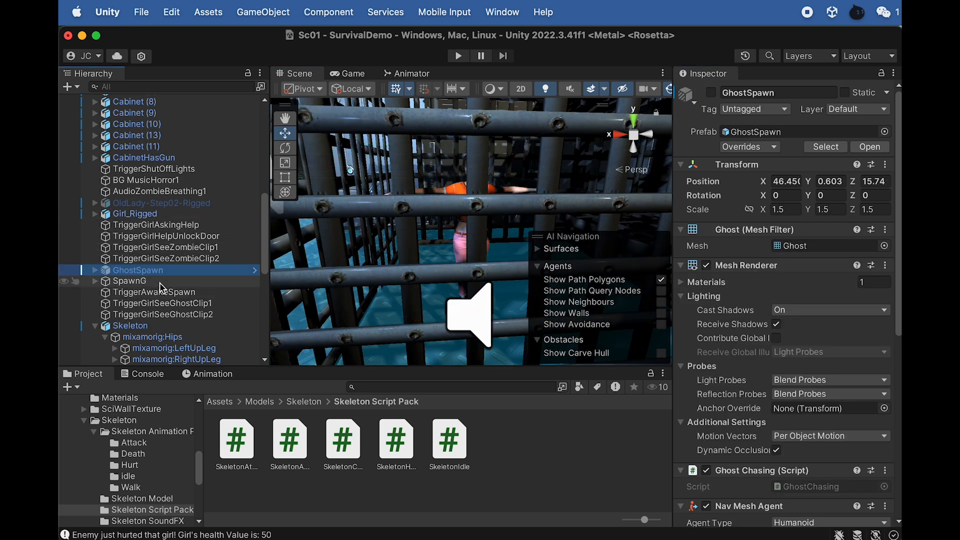
key(f)
alt+drag(409, 219, 452, 260)
click(143, 281)
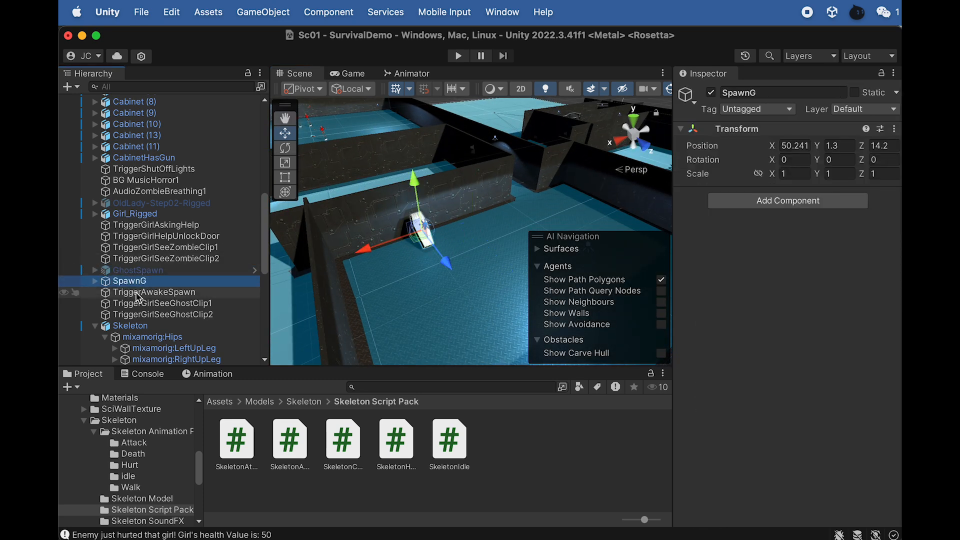
click(159, 293)
key(f)
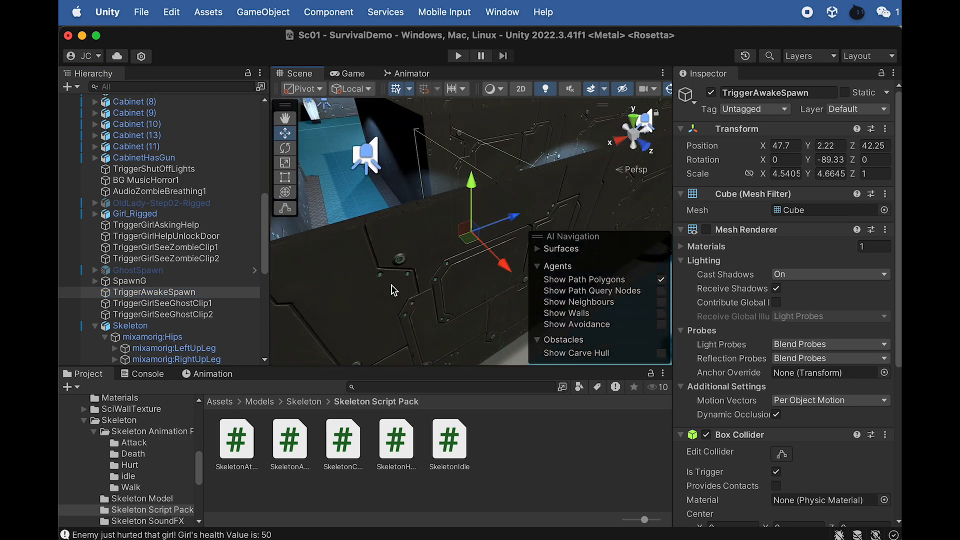
alt+drag(465, 230, 381, 330)
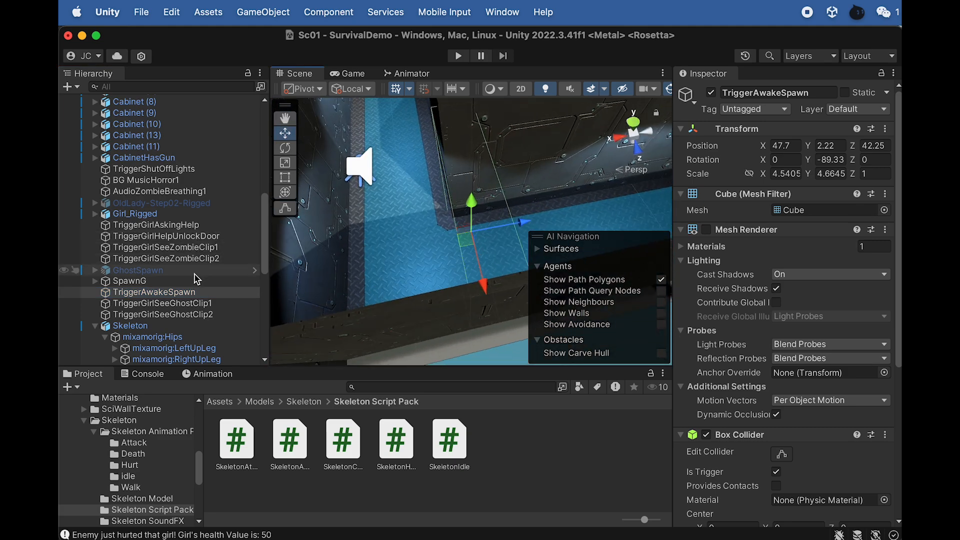
- Activate the OldLady-Step02-Rigged object and collapse the original Skeleton's hierarchy
click(150, 203)
key(f)
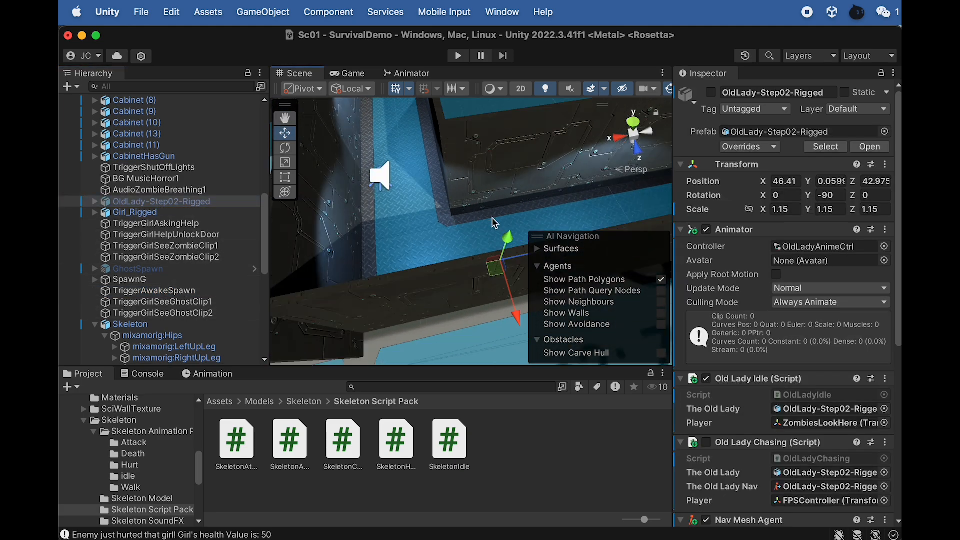
scroll(481, 220, up, 10)
alt+drag(485, 222, 310, 175)
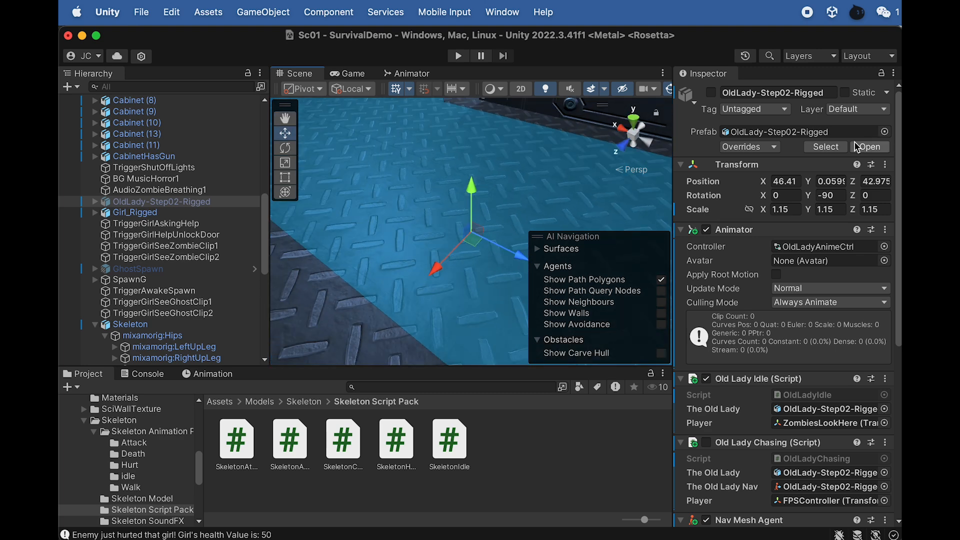
click(710, 92)
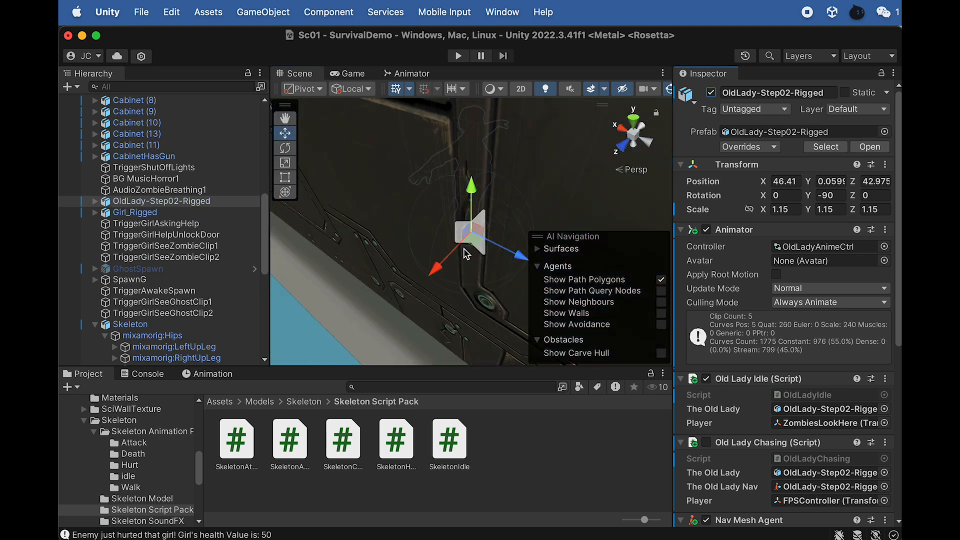
scroll(130, 235, down, 5)
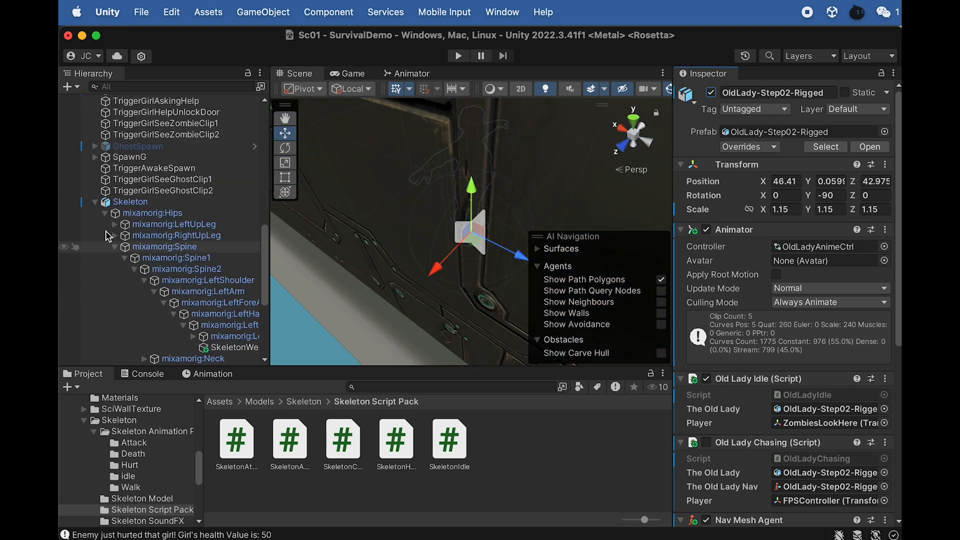
scroll(110, 240, up, 10)
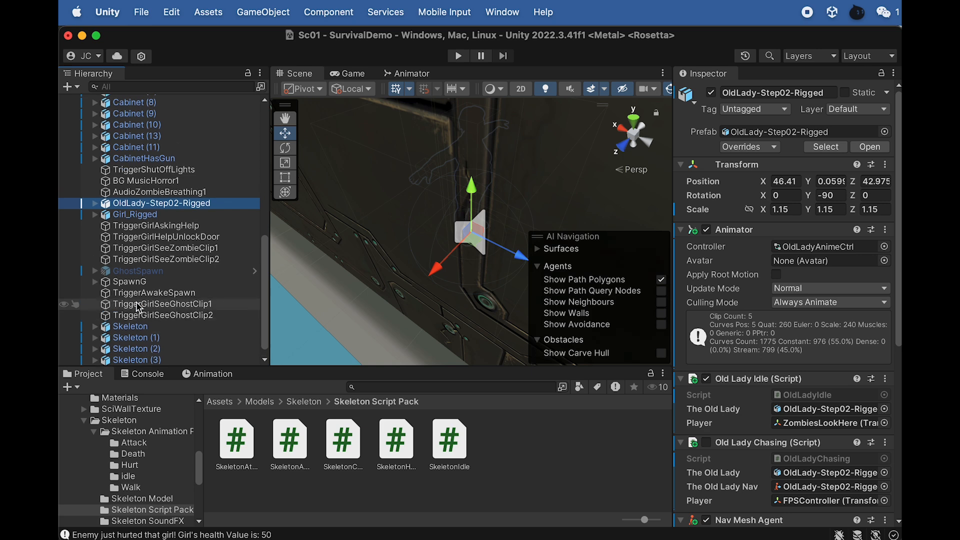
- Move the FPSController along the X axis to position X 4.6 and check its placement in the corridor
scroll(135, 292, up, 8)
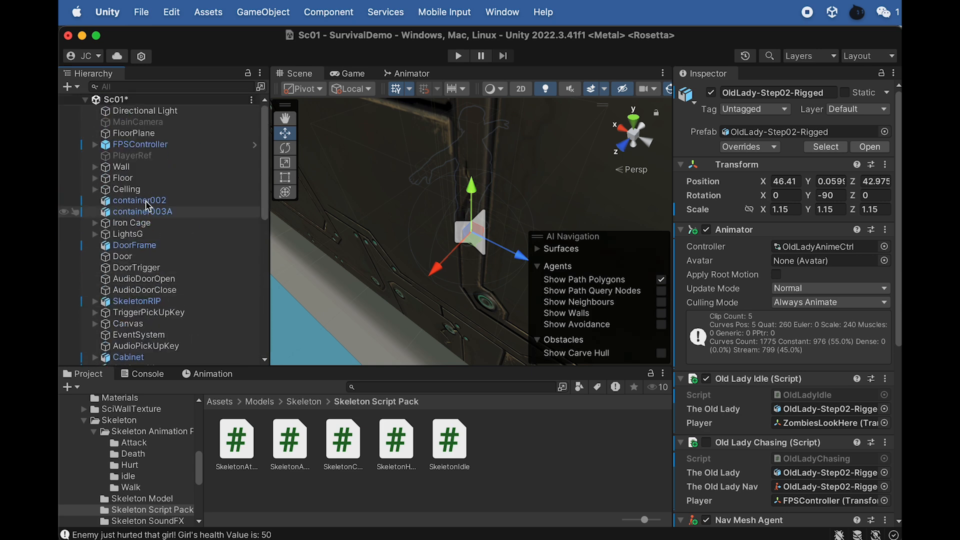
click(140, 145)
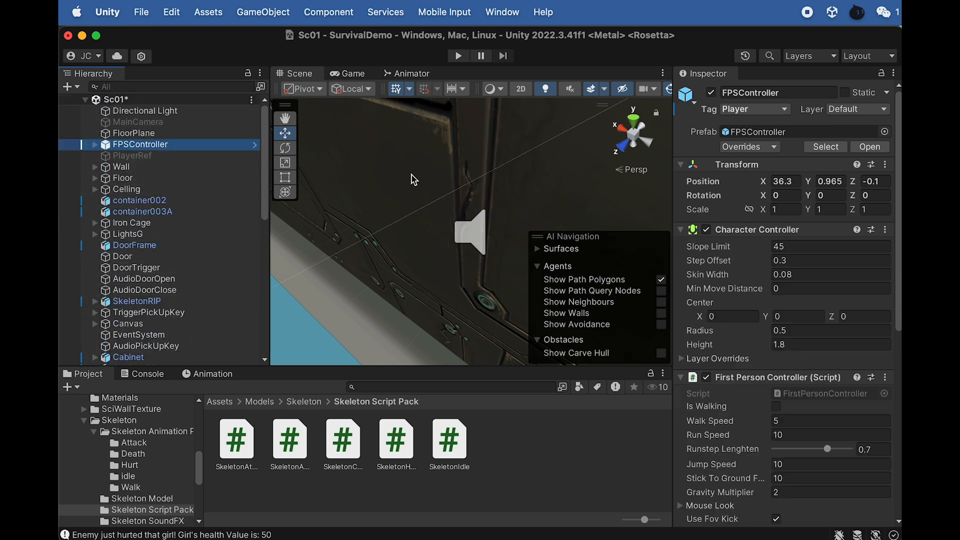
key(f)
scroll(423, 184, down, 15)
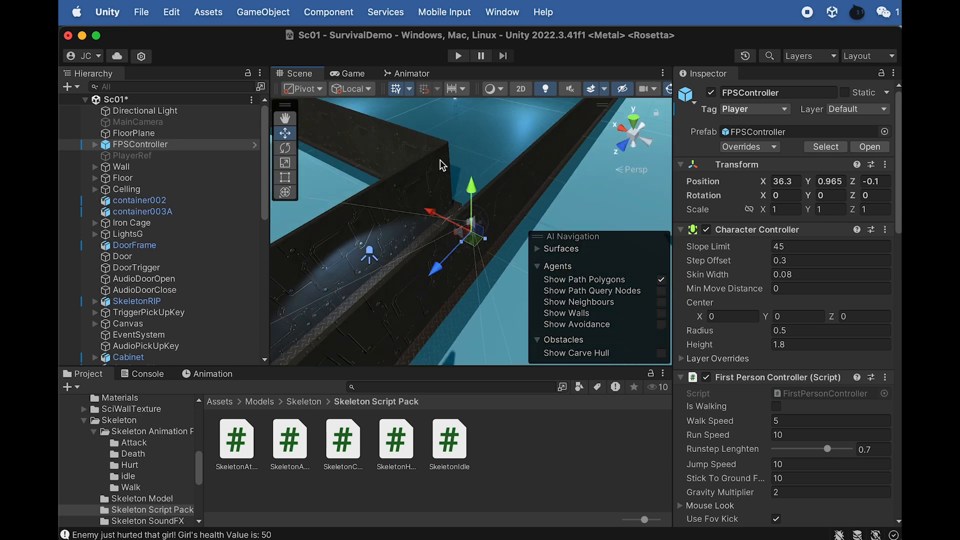
scroll(445, 137, down, 6)
alt+drag(508, 202, 446, 247)
scroll(445, 246, down, 10)
drag(458, 188, 456, 263)
key(f)
scroll(460, 281, down, 5)
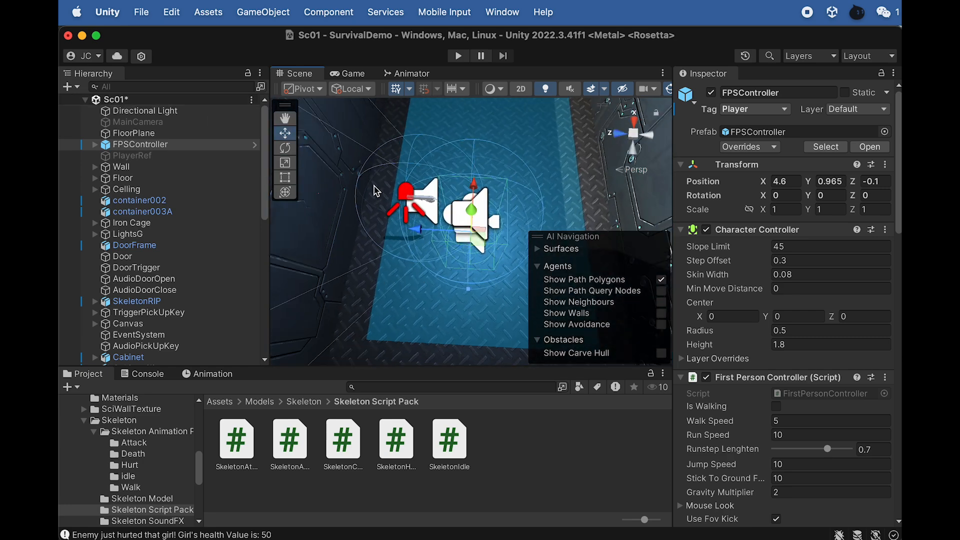
alt+drag(430, 214, 298, 220)
- Rename the FPSController's child gun Gun-colt1911 (1) to "Gun-colt1911 (1) testing" and deactivate it
click(131, 144)
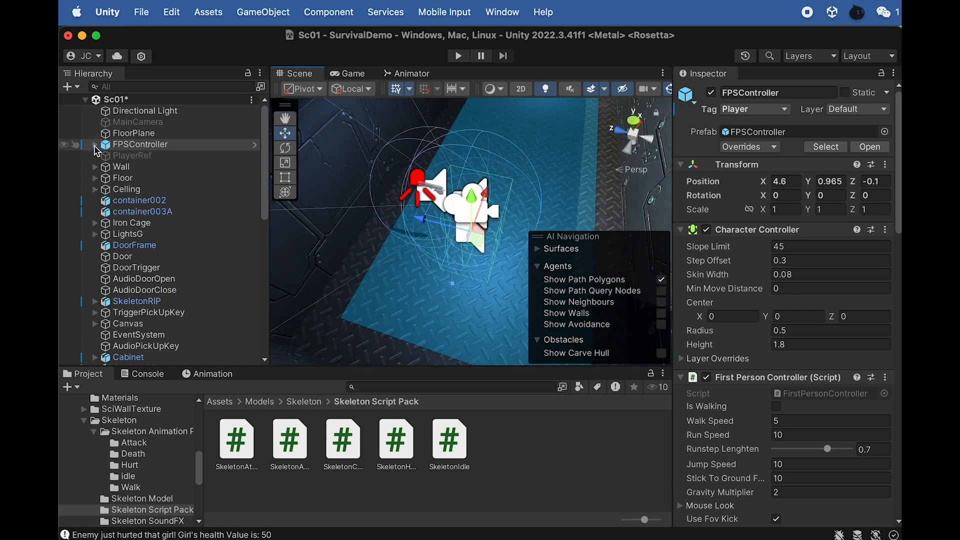
click(95, 145)
click(147, 168)
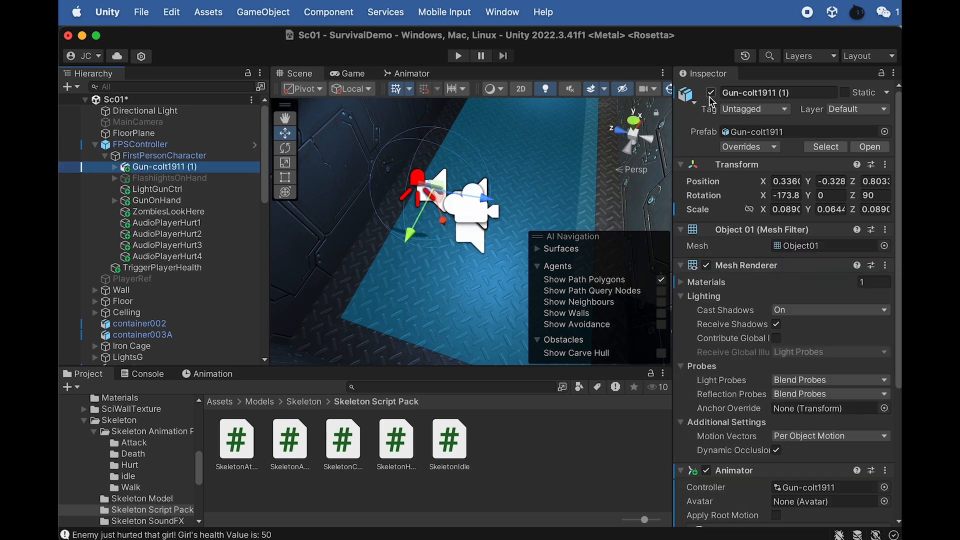
click(201, 168)
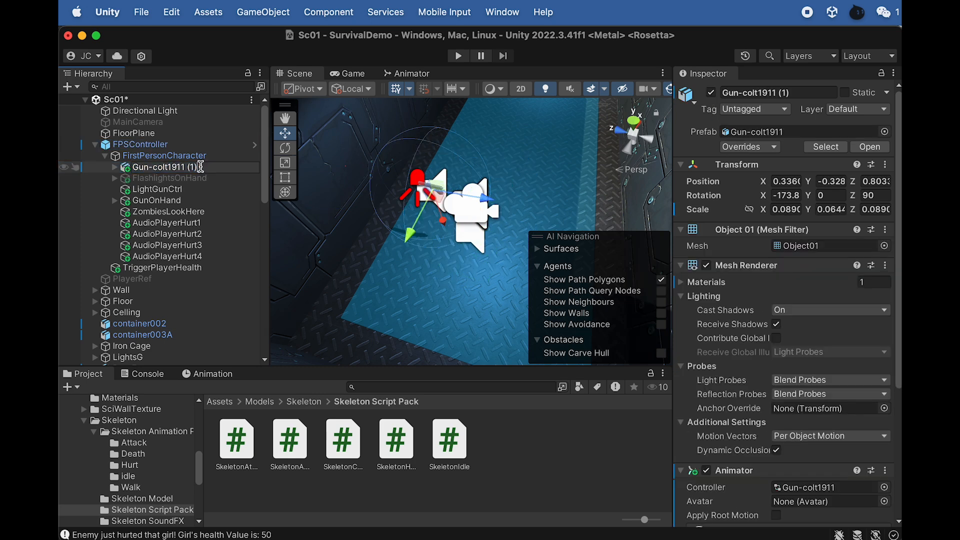
text(testing)
key(Return)
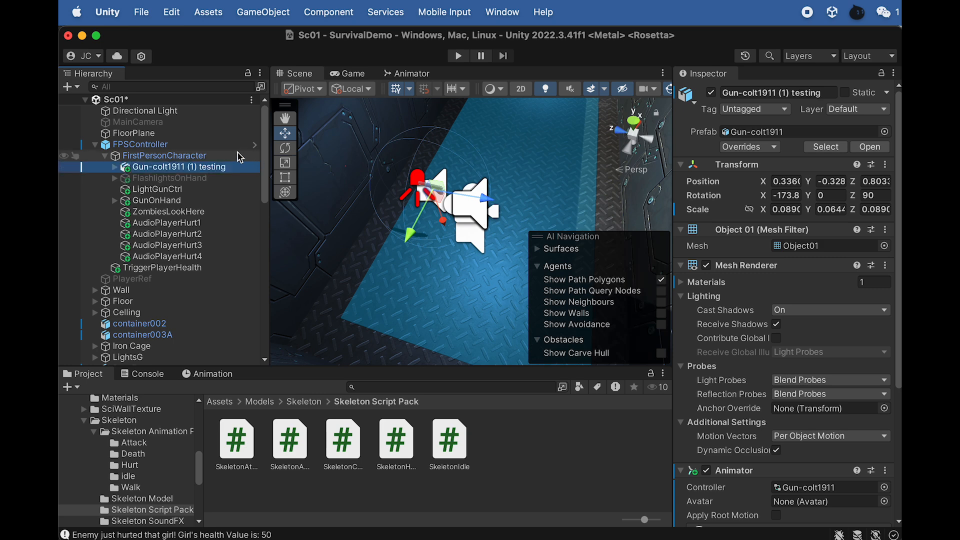
click(711, 93)
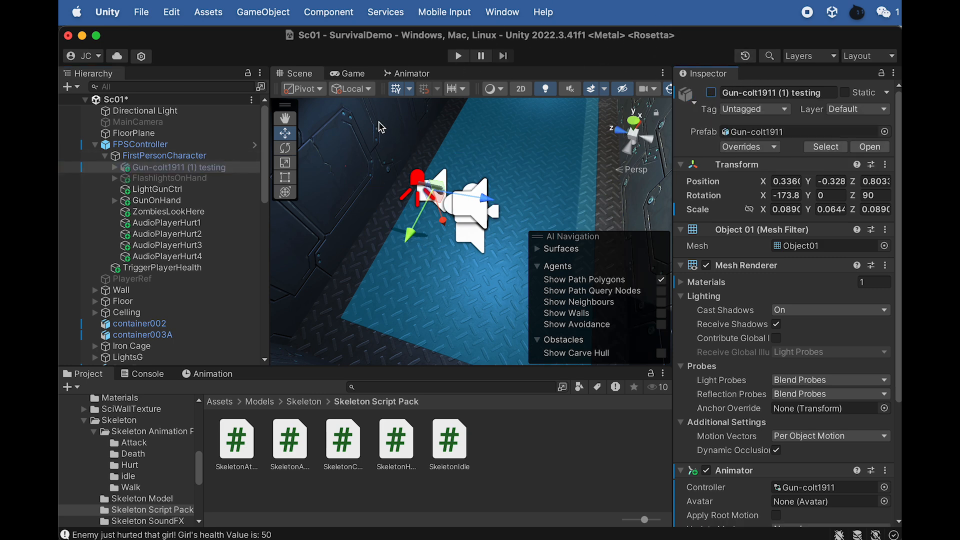
- Inspect TriggerPlayerHealth and GunOnHand's children, toggling GunOnHand off and on to check the gun and leaving it active
click(154, 269)
click(161, 168)
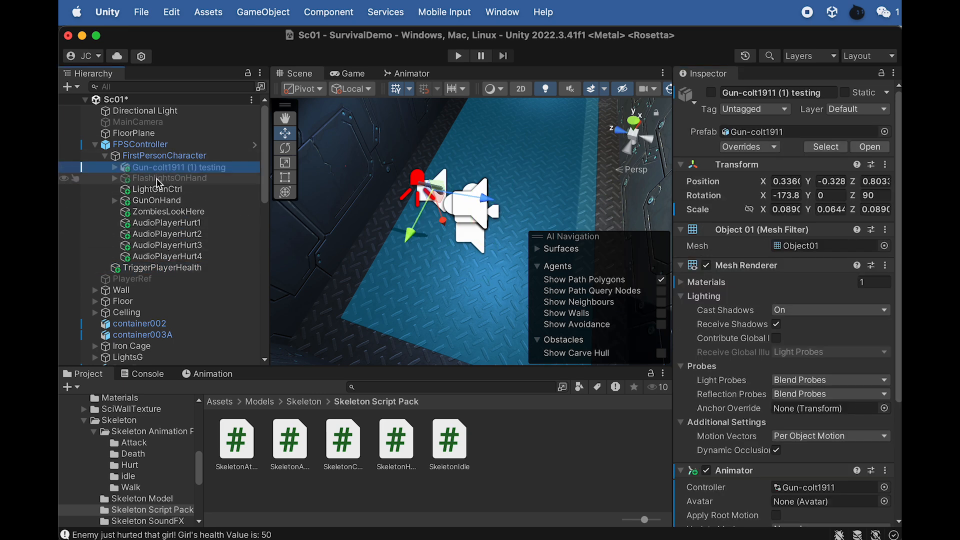
click(152, 270)
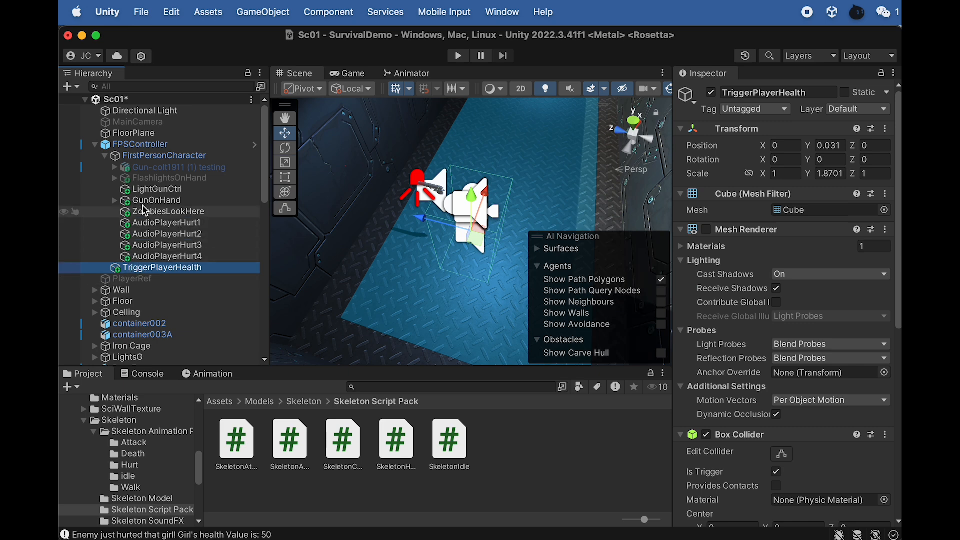
click(120, 204)
click(115, 201)
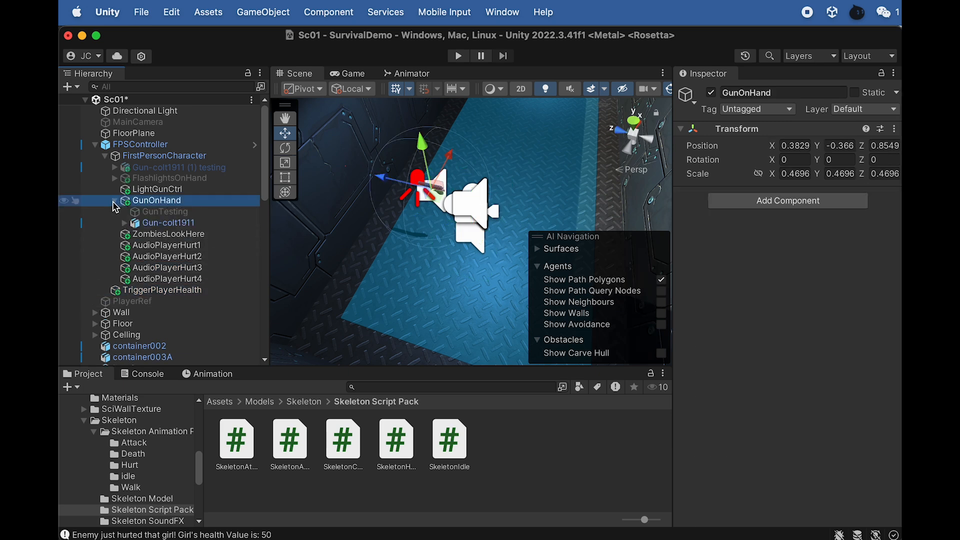
click(115, 202)
click(711, 93)
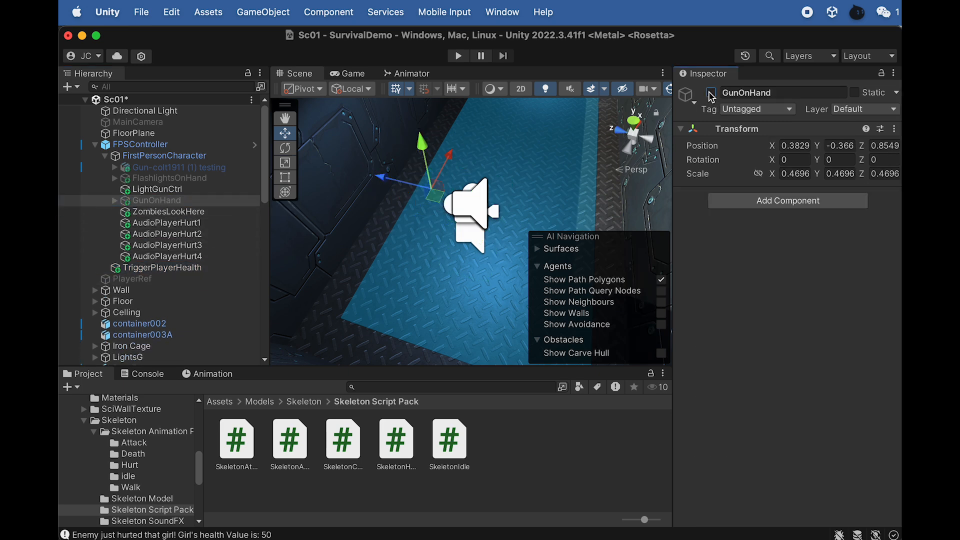
click(711, 93)
click(712, 93)
click(711, 93)
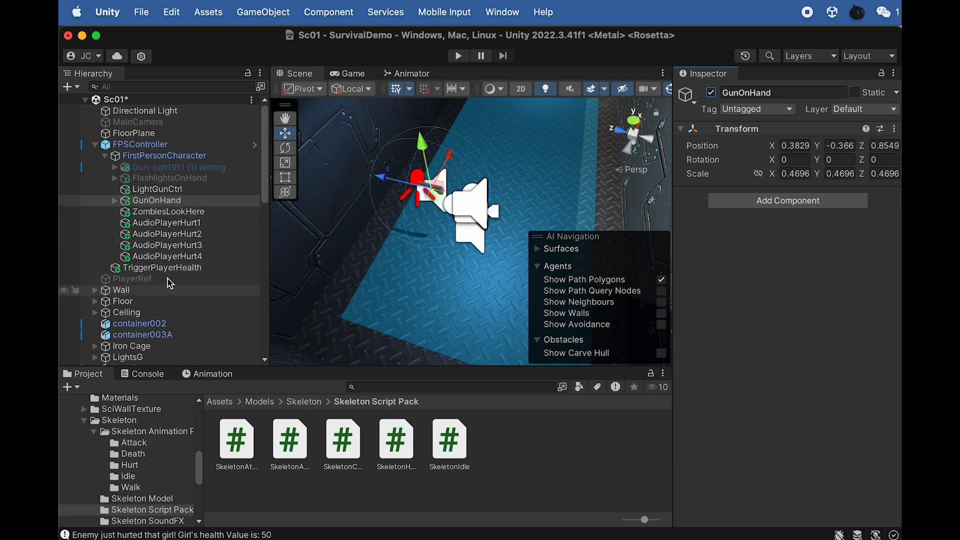
- Deactivate the scene's Directional Light and select the FPSController
scroll(454, 214, down, 5)
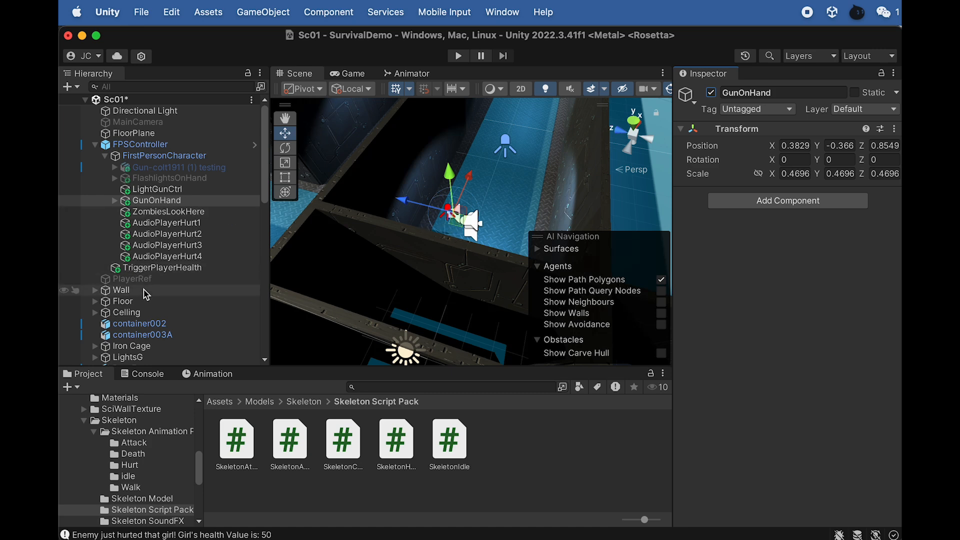
scroll(142, 295, down, 4)
scroll(144, 295, up, 4)
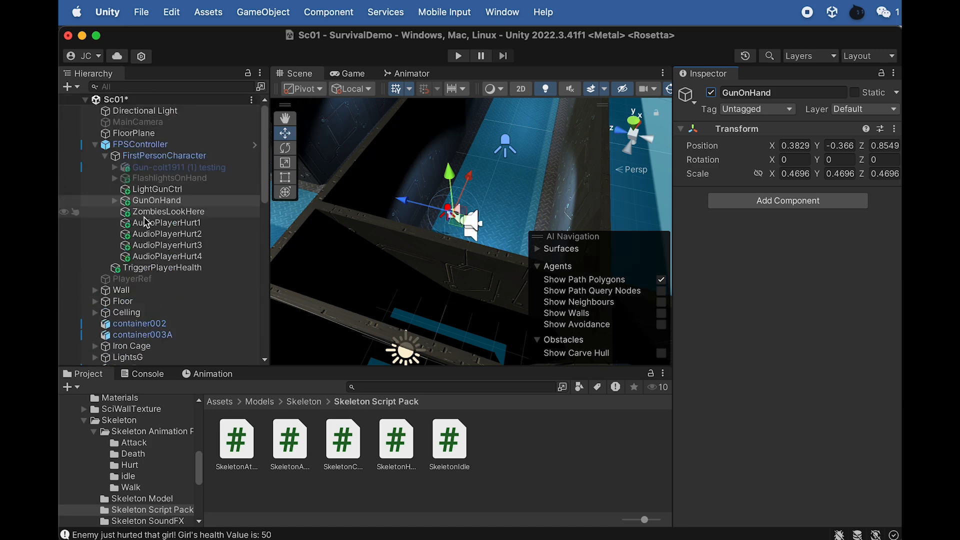
click(145, 111)
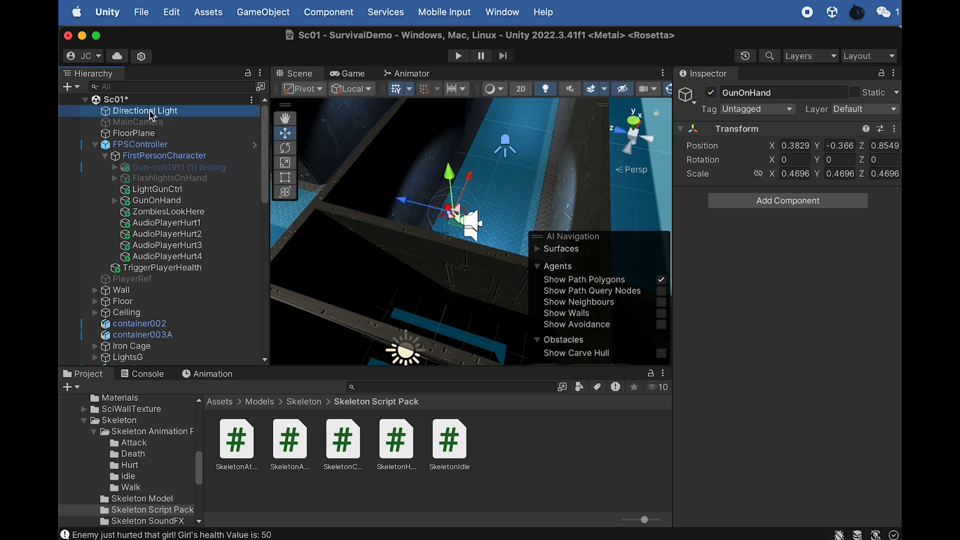
click(712, 93)
alt+drag(528, 192, 391, 121)
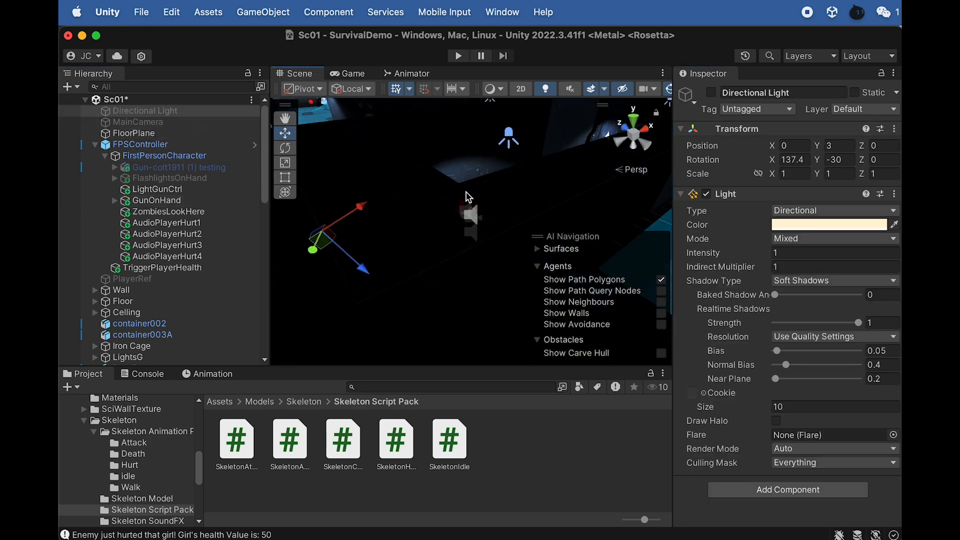
scroll(467, 187, down, 2)
click(102, 148)
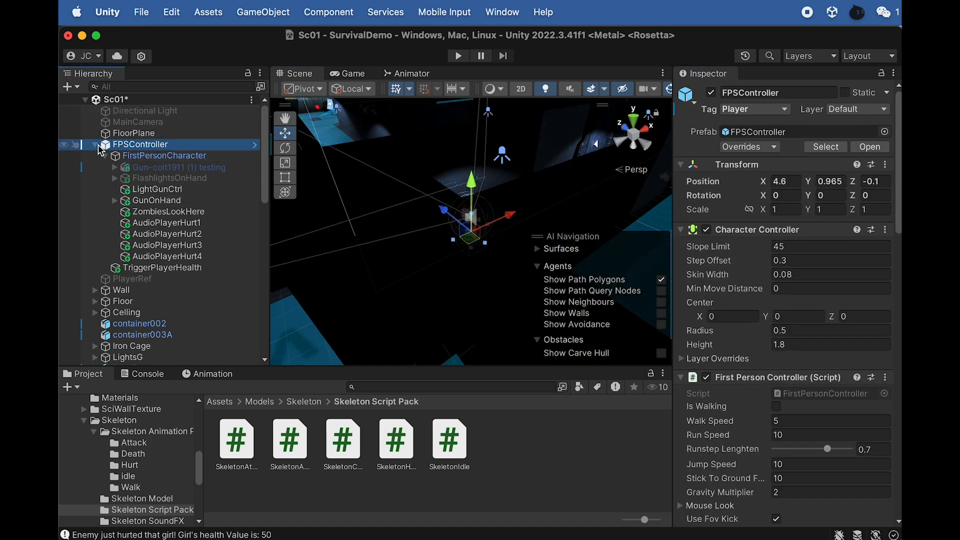
- Start play mode and walk the player to the skeleton lying in the corner to pick up the key
click(97, 145)
scroll(210, 220, down, 10)
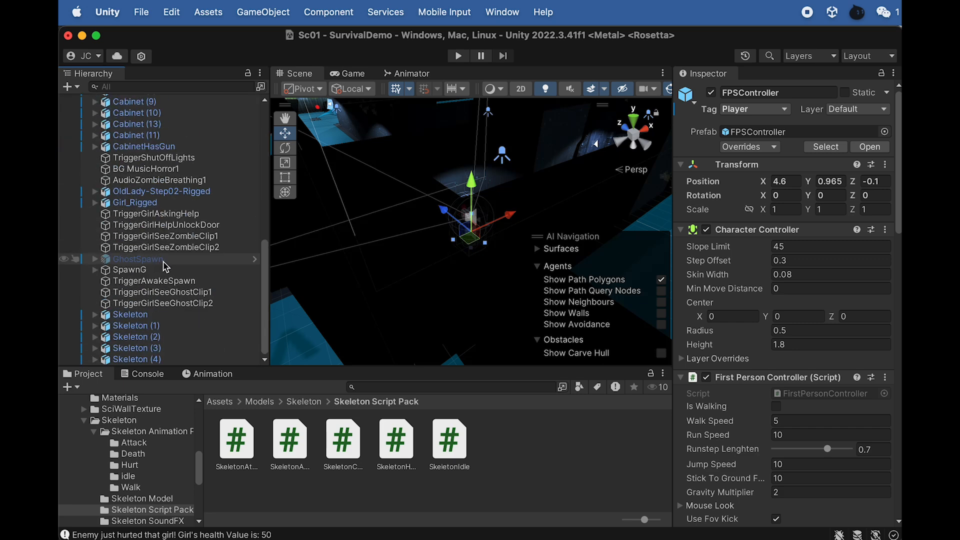
click(454, 55)
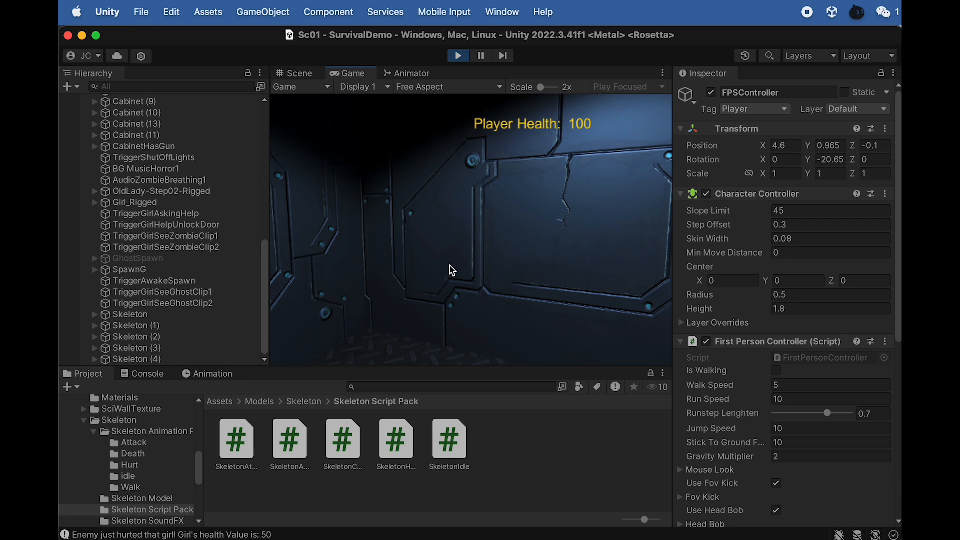
key(shift+w)
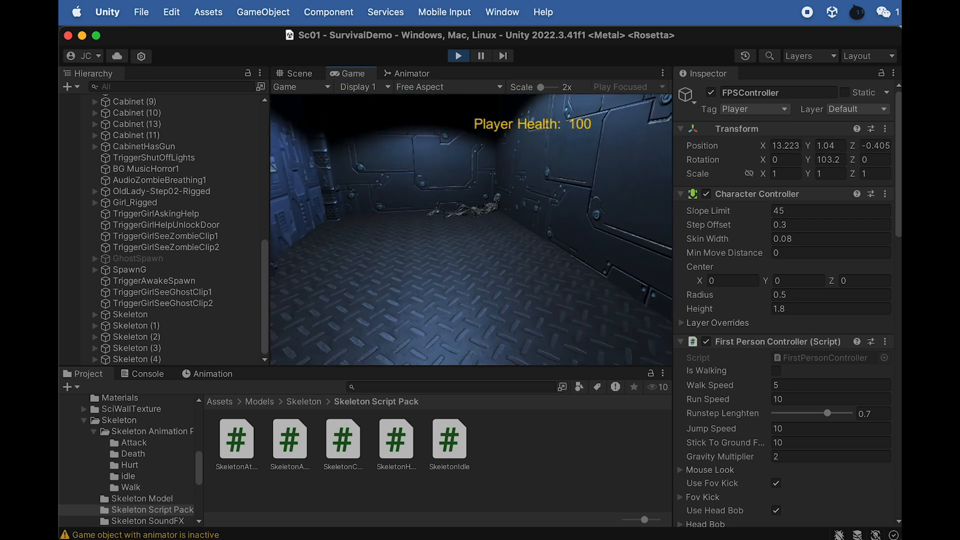
key(w)
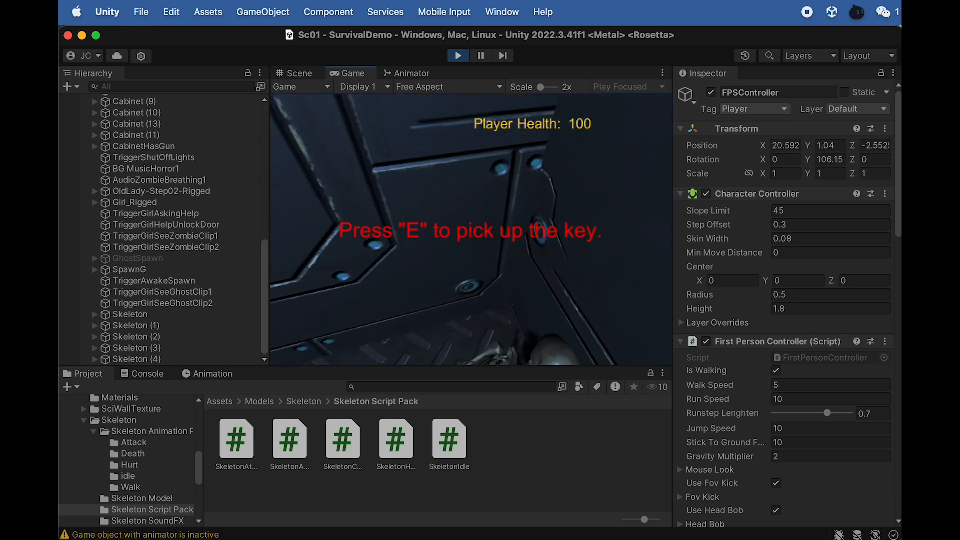
key(e)
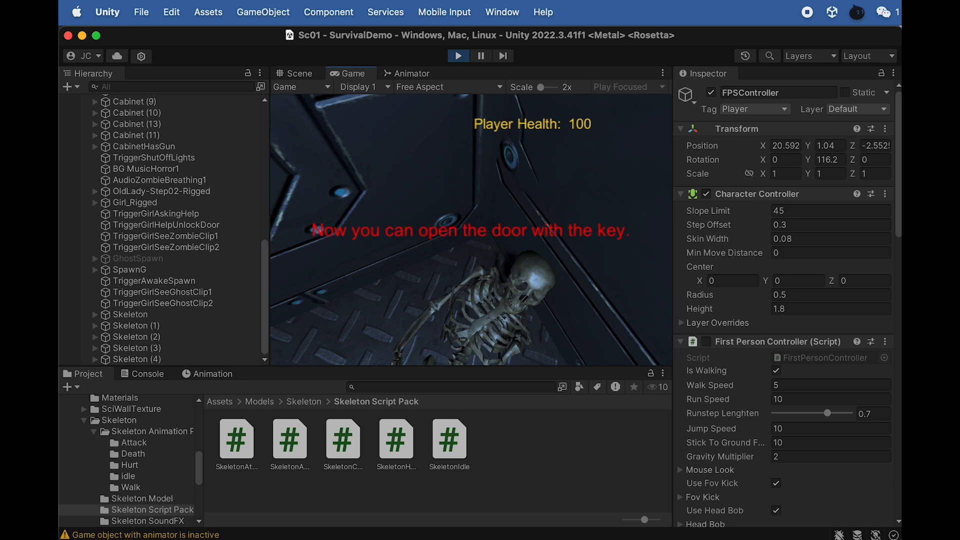
- Maximize the Game view and test switching between flashlights beside the open cabinet drawer
click(663, 73)
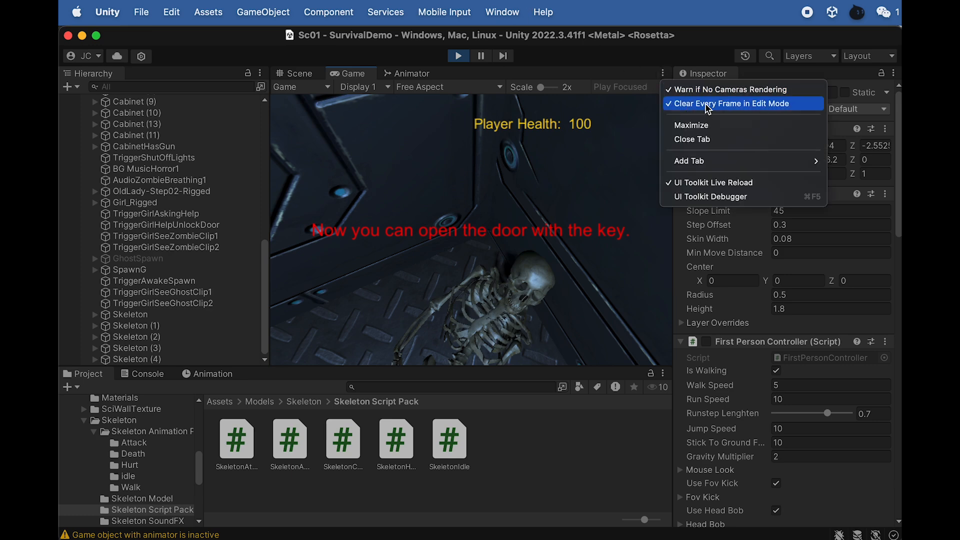
click(719, 126)
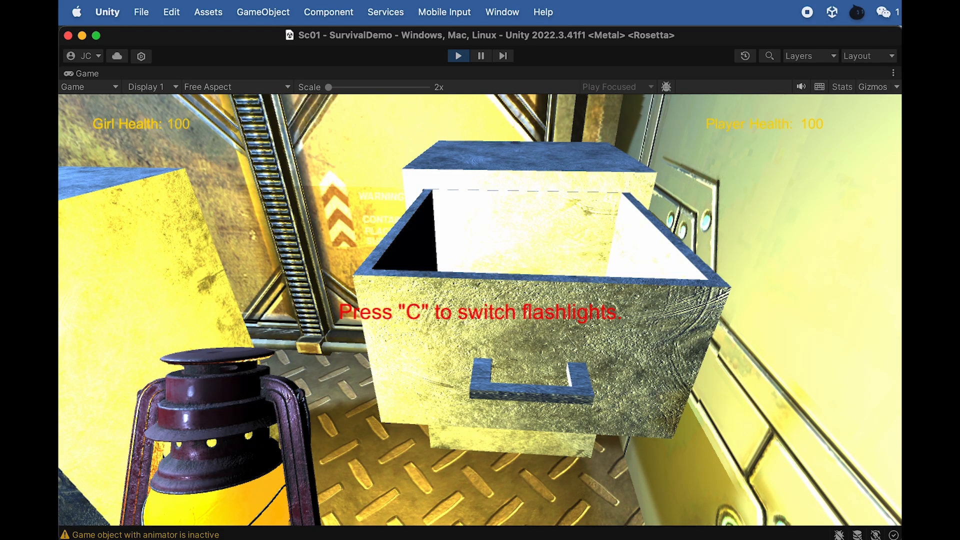
key(c)
key(c)
key(c)
key(c)
key(c)
key(c)
- Walk the player through the cabinet room with the lantern, jumping at the open cabinets, and continue into the dark area
key(w)
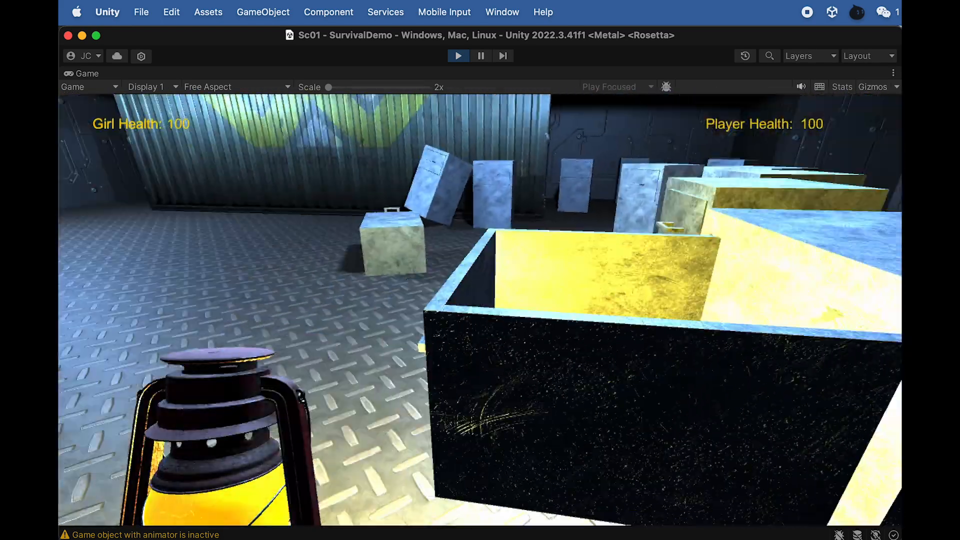
key(space)
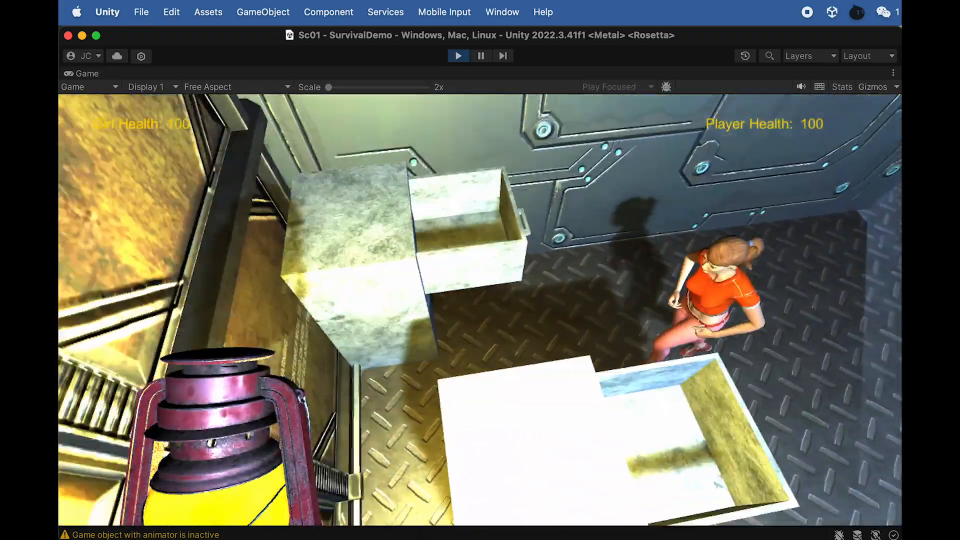
key(w)
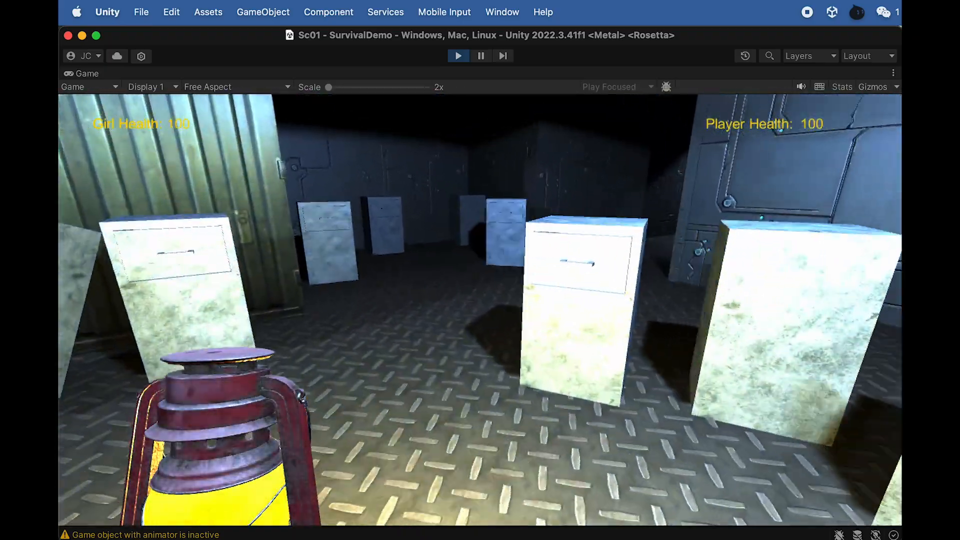
key(w)
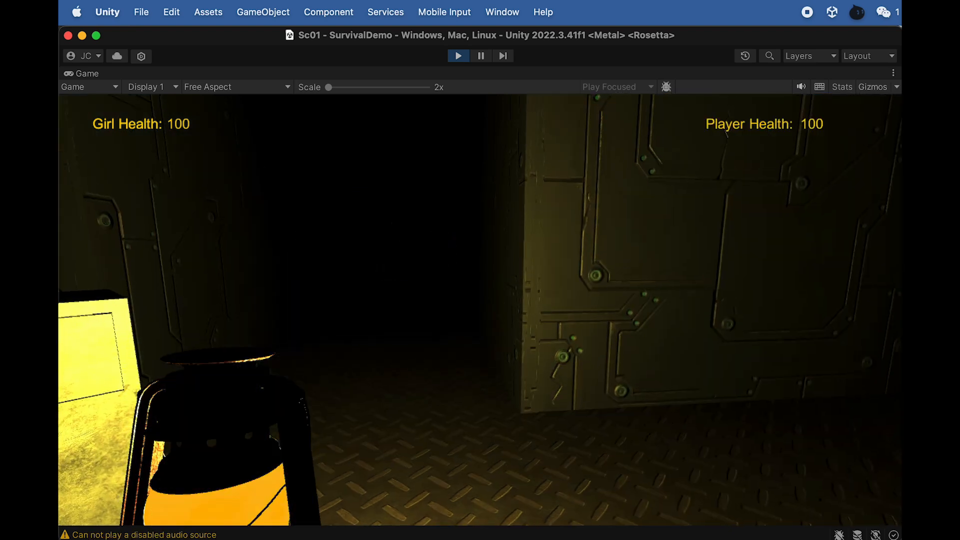
key(w)
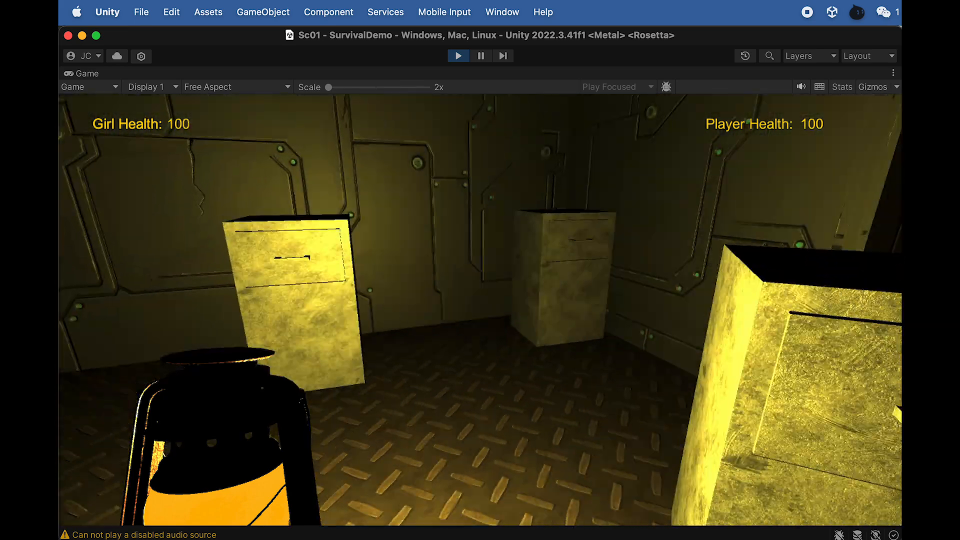
- Search the cabinets in the dark area, open the corner cabinet's drawer and pick up the gun
key(w)
key(e)
key(s)
key(w)
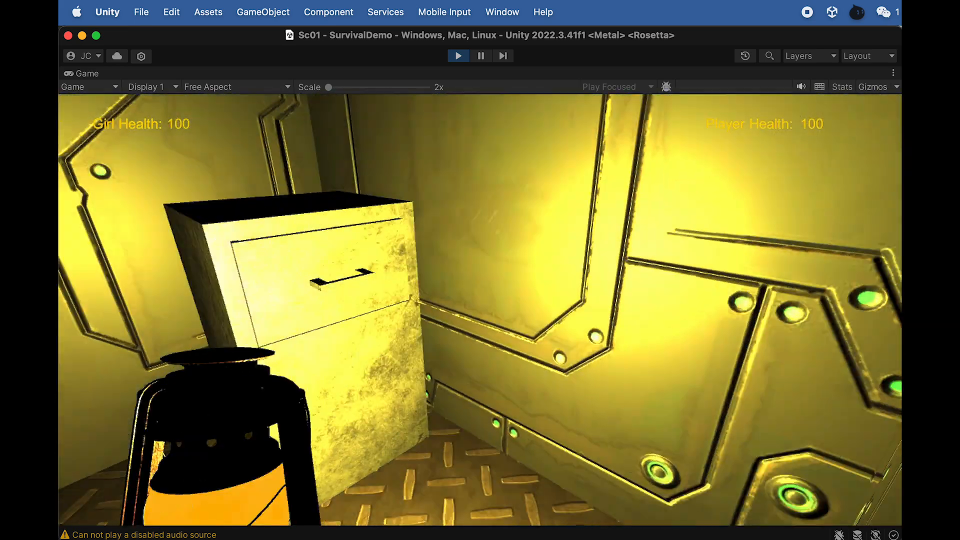
key(w)
key(e)
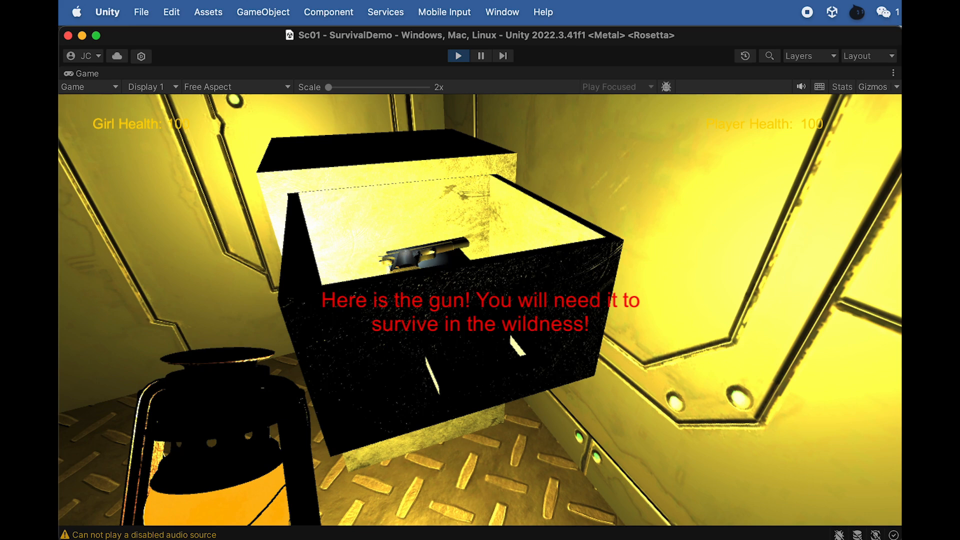
key(w)
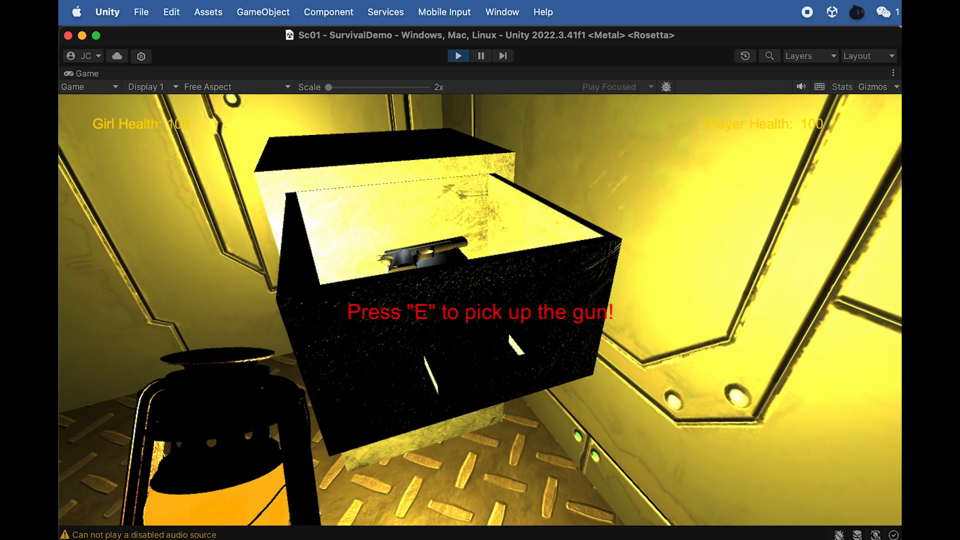
key(e)
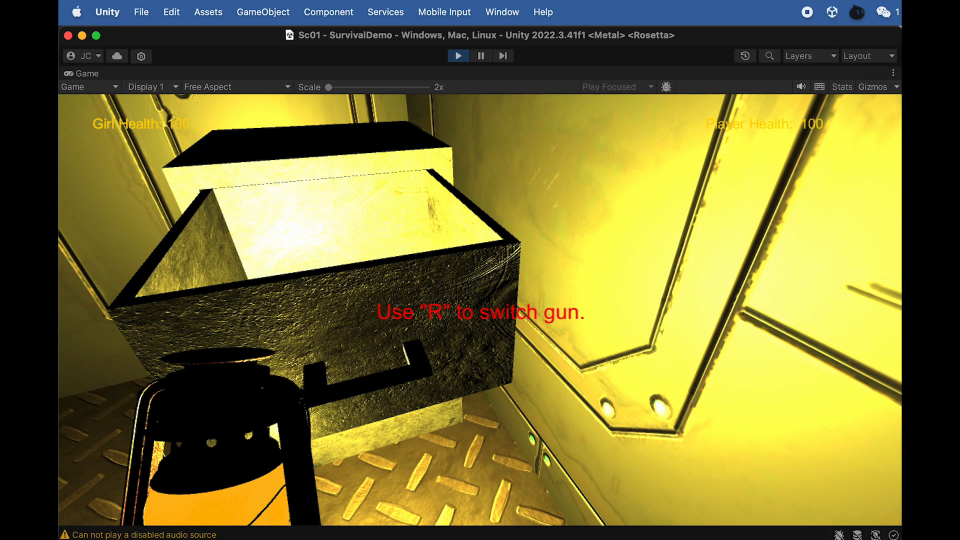
- Equip the gun, swap the lantern for the handheld flashlight and test turning its light off and on facing the corridor
key(s)
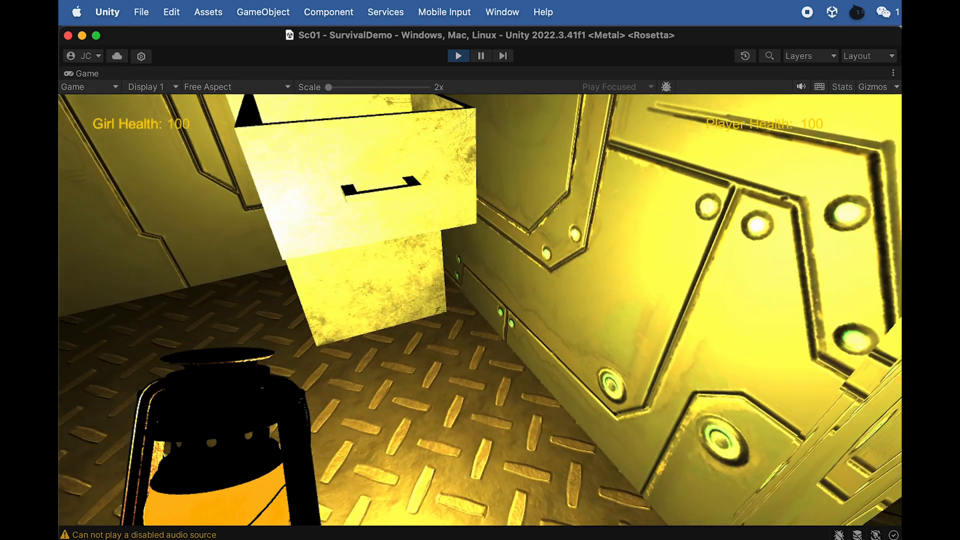
key(r)
key(s)
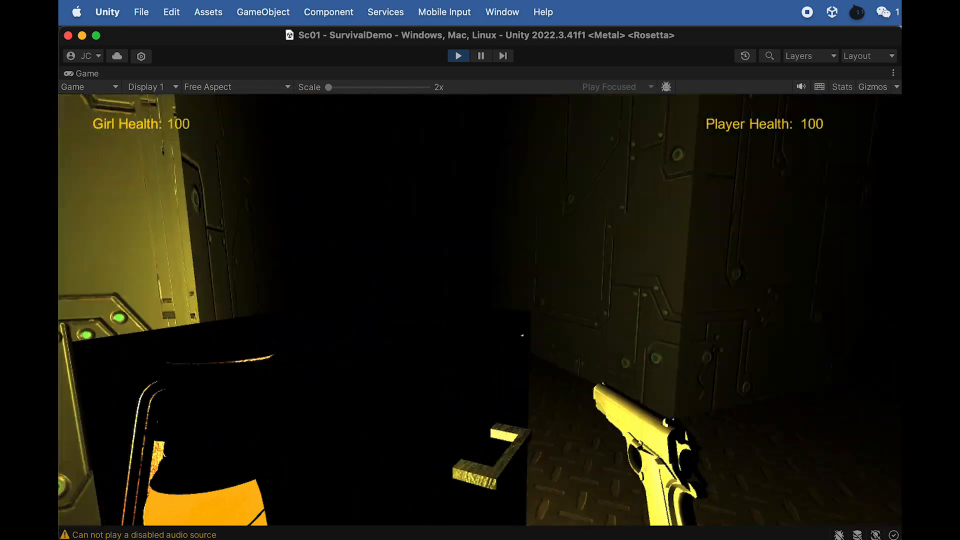
key(w)
key(f)
key(f)
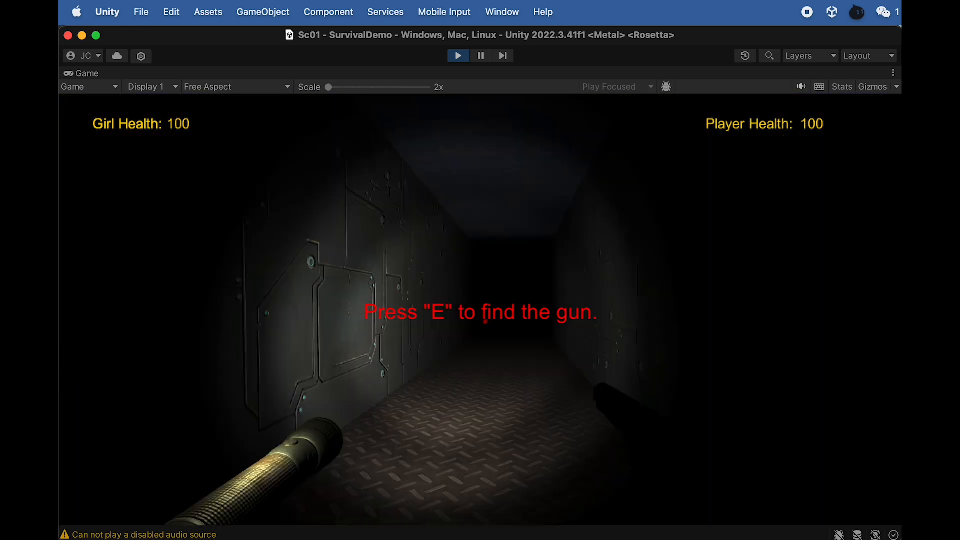
key(f)
key(f)
key(f)
key(f)
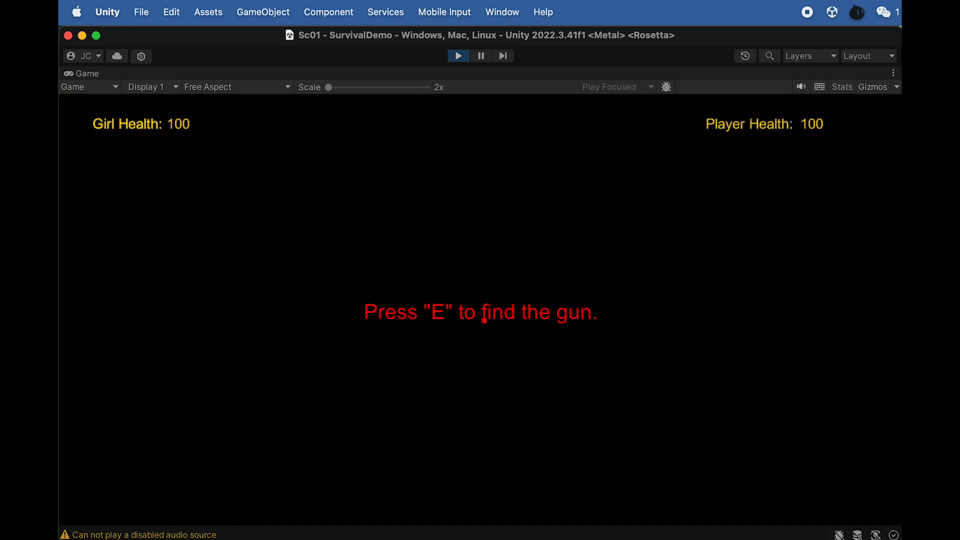
- Advance down the dark corridor and shoot at the zombie attacking the player and the girl
key(w)
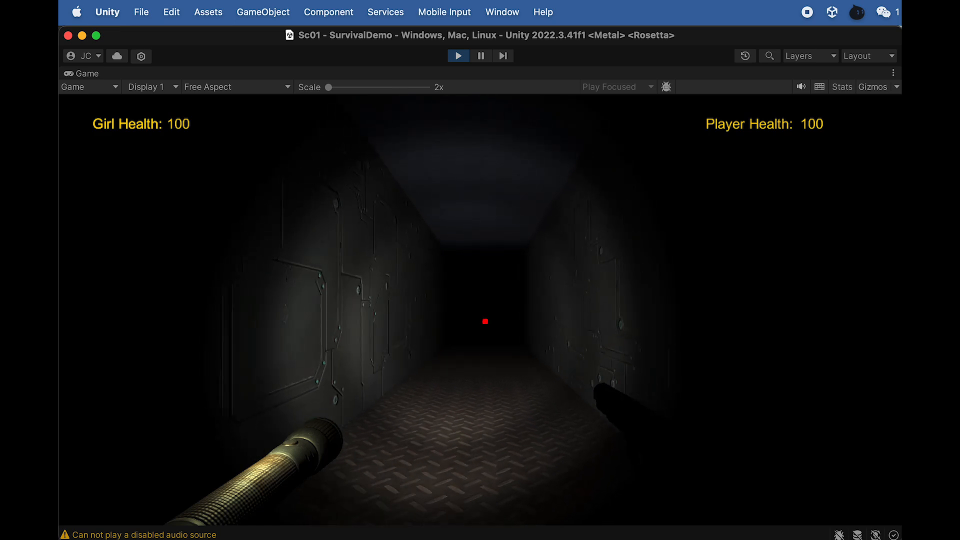
key(w)
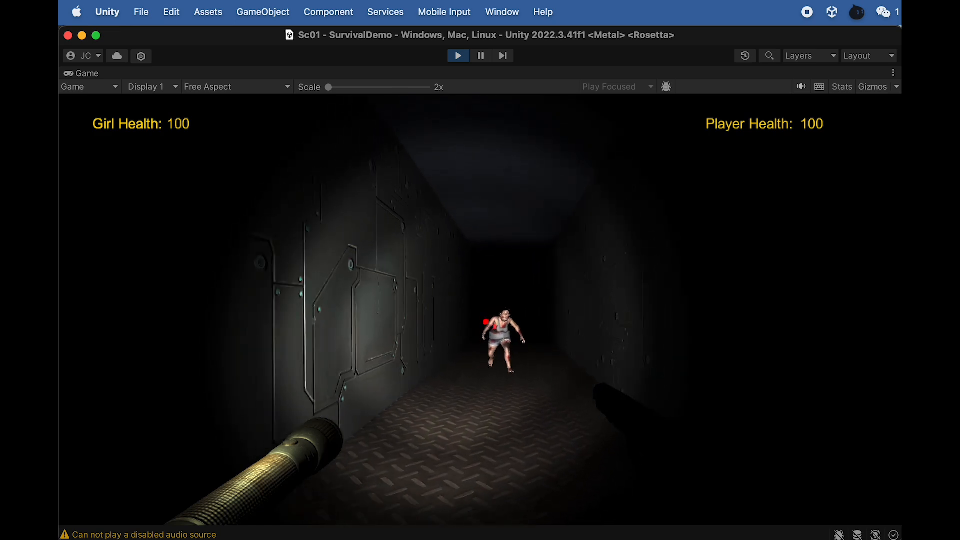
click(481, 310)
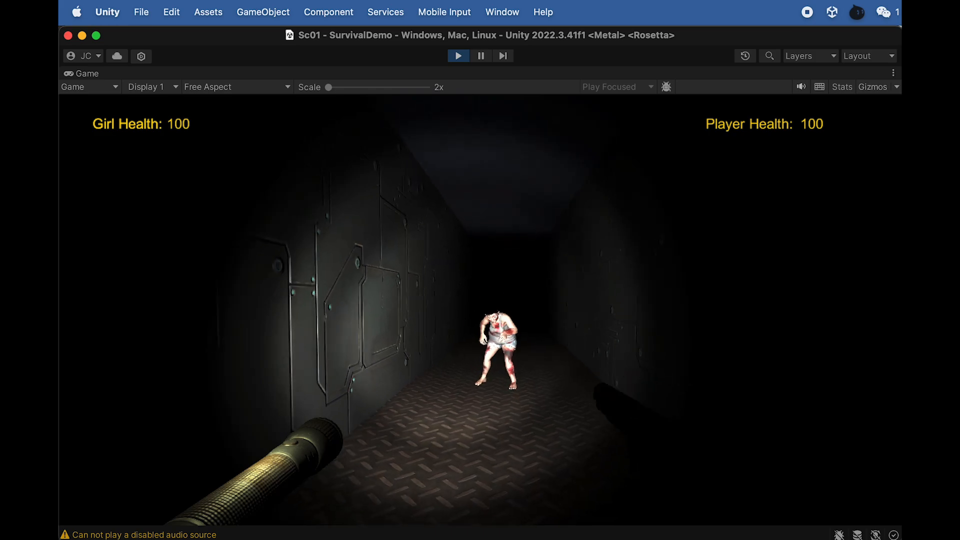
key(w)
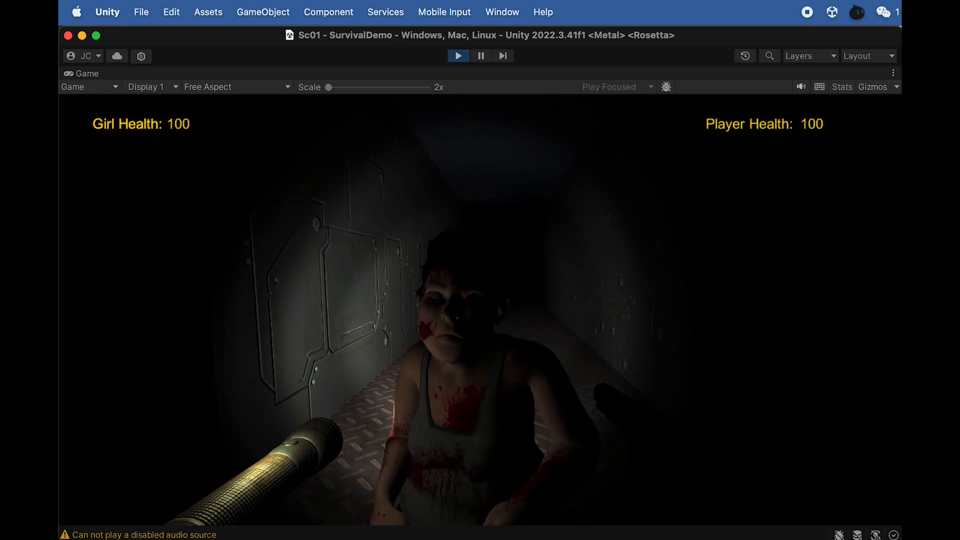
click(480, 310)
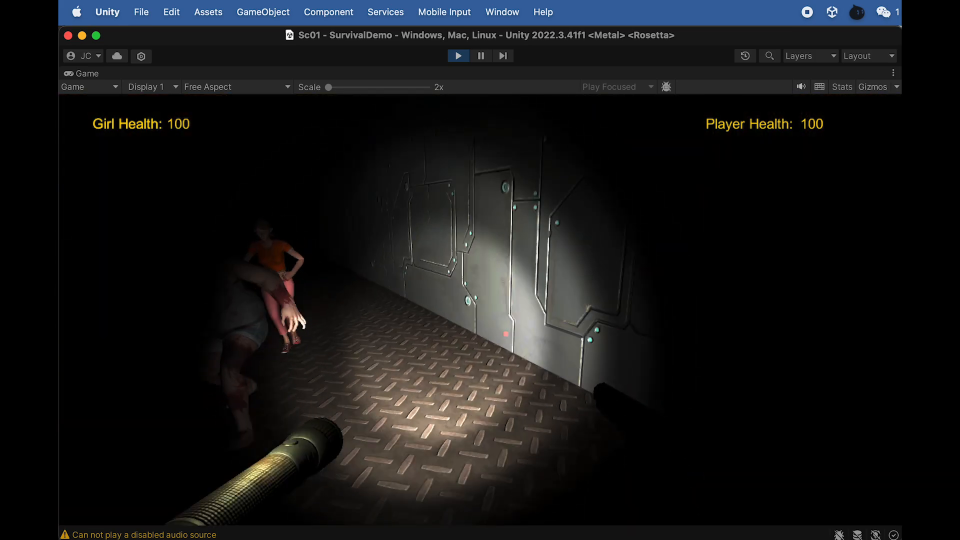
click(480, 310)
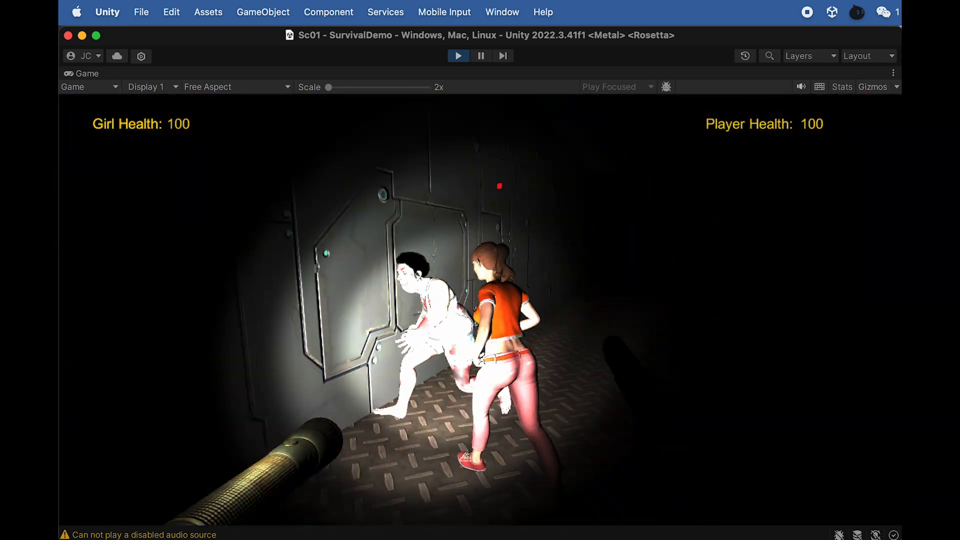
click(481, 310)
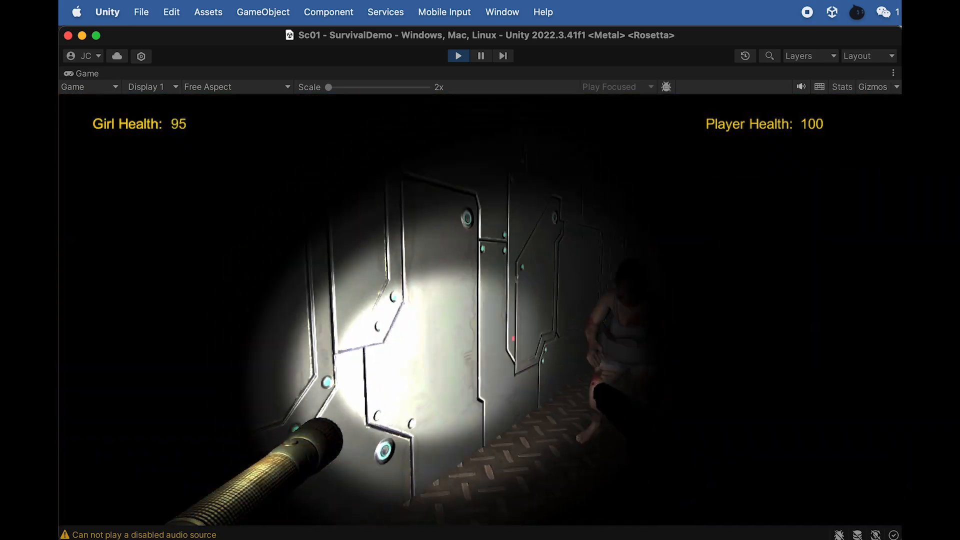
click(480, 310)
click(480, 310)
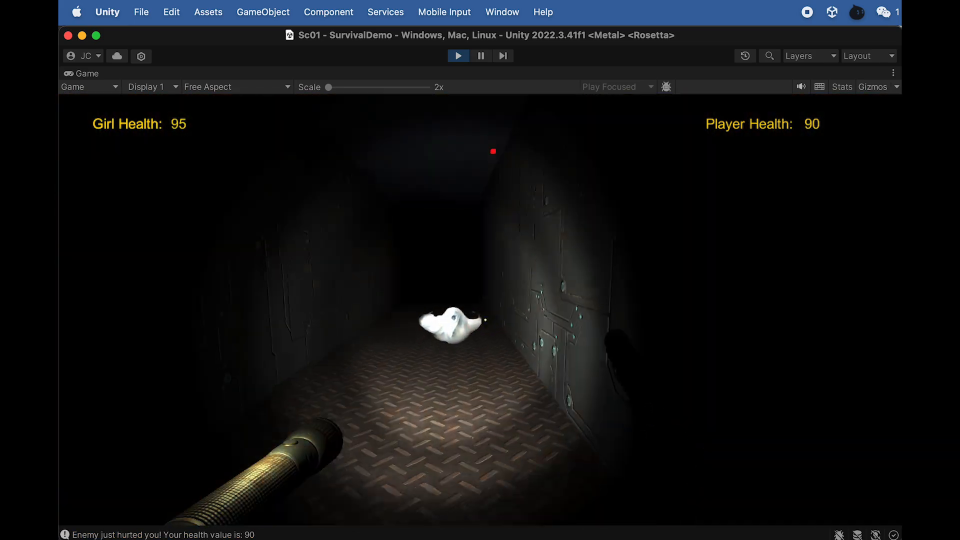
- Back away and keep shooting the zombie while the ghost approaches along the corridor
click(480, 310)
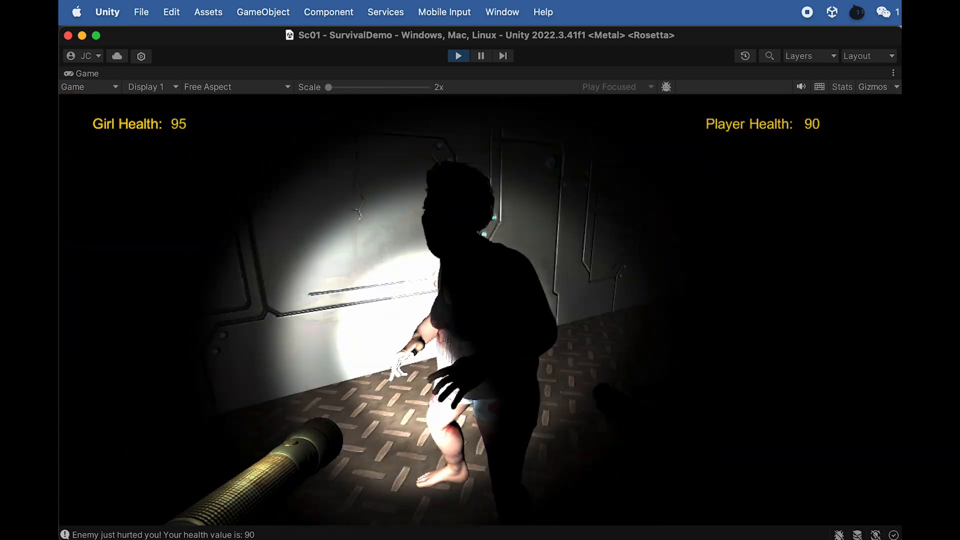
key(s)
click(480, 310)
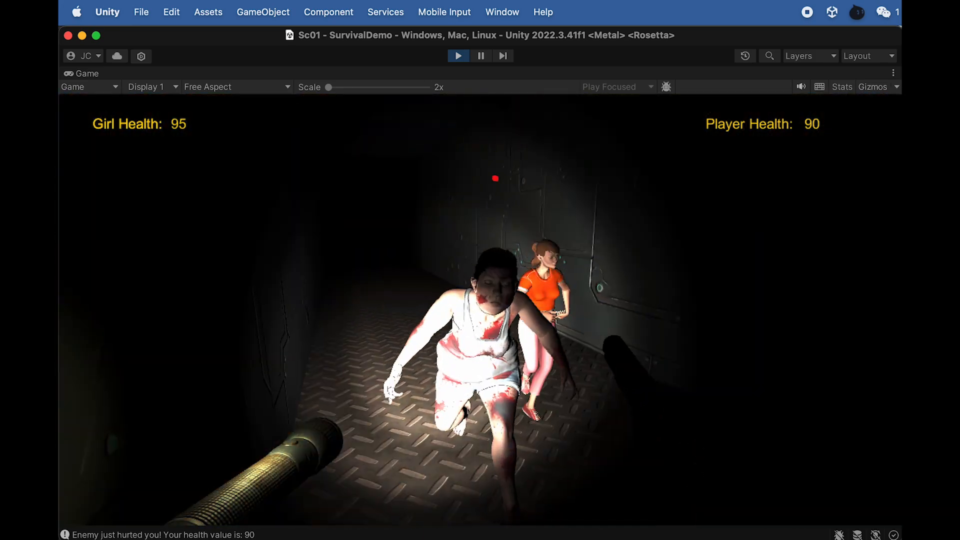
click(480, 310)
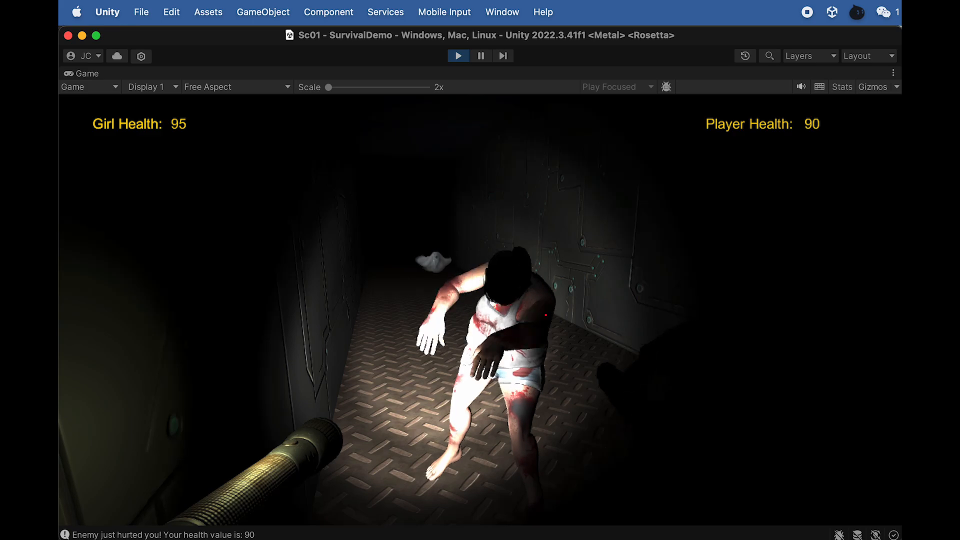
click(481, 310)
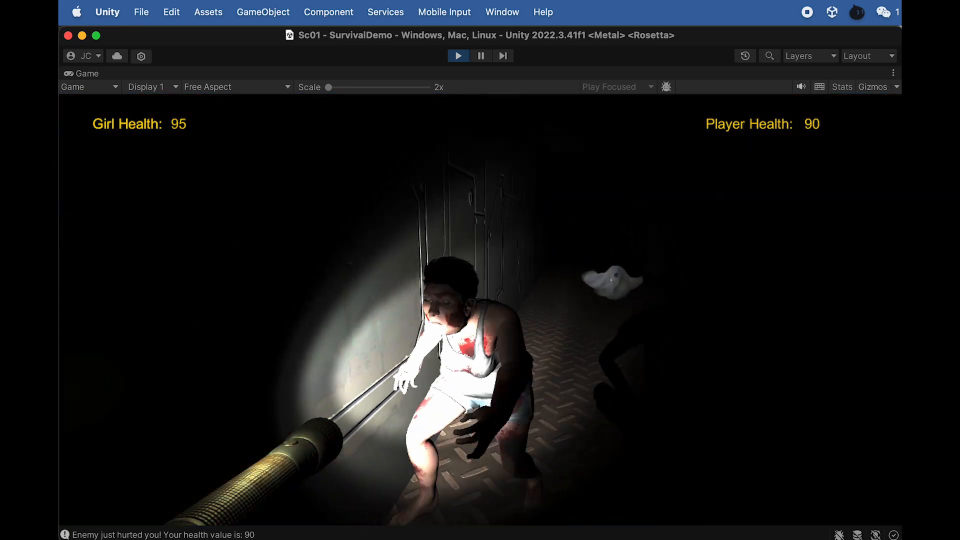
click(481, 310)
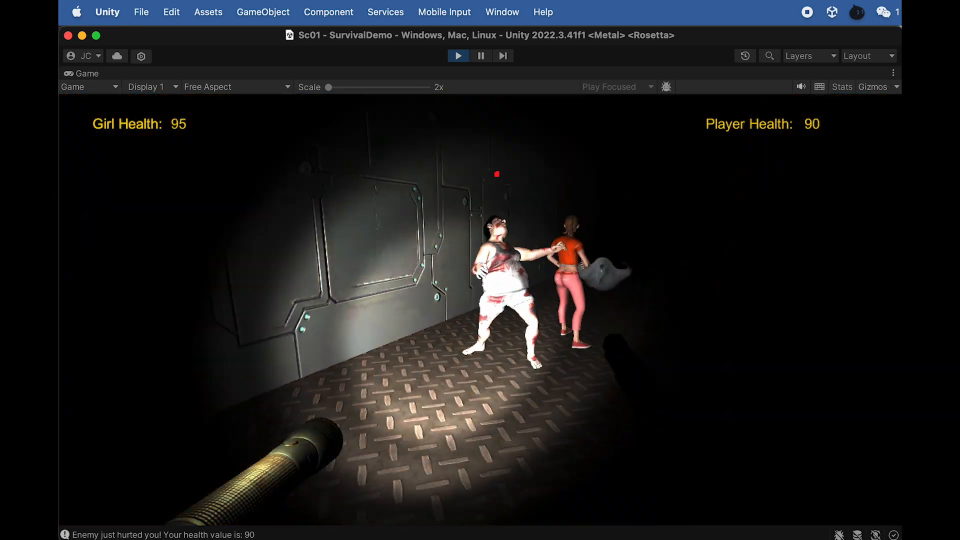
click(481, 310)
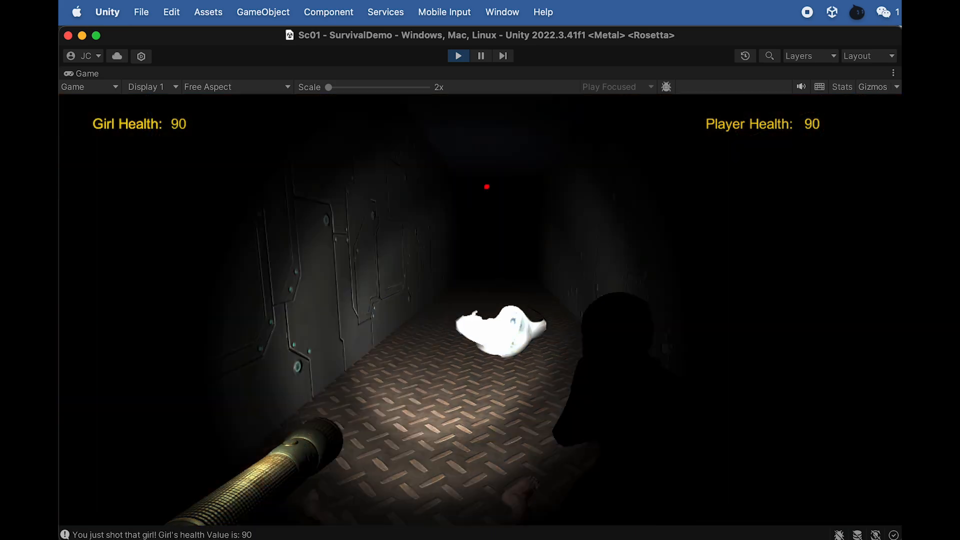
- Advance through the dark corridors behind the ghost, firing at it along the way, and enter the room with the blue-lit debris
click(480, 310)
key(w)
click(480, 310)
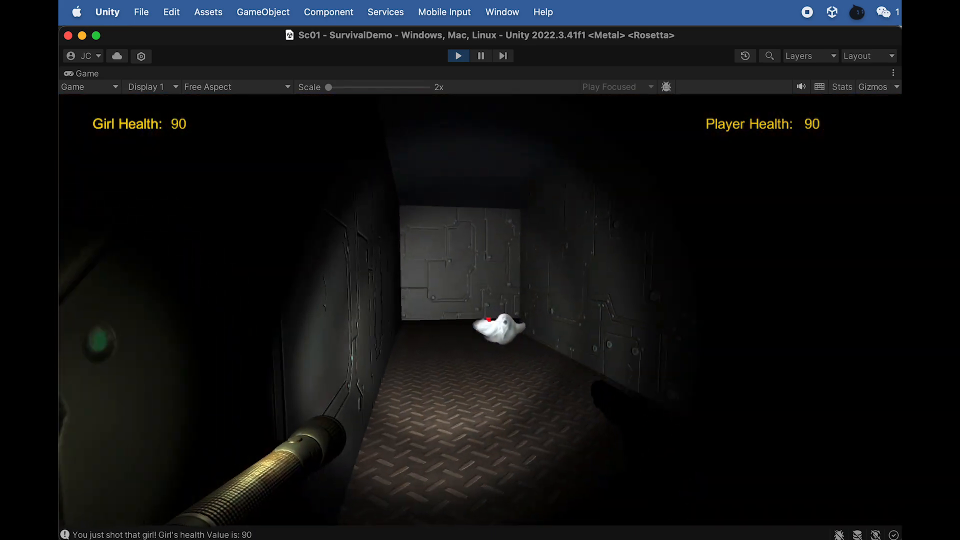
key(w)
click(480, 310)
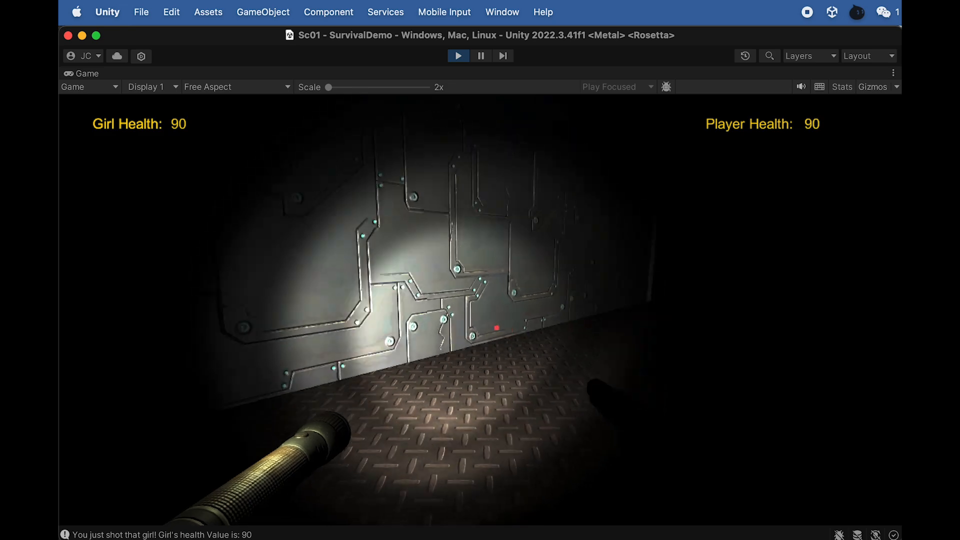
click(481, 310)
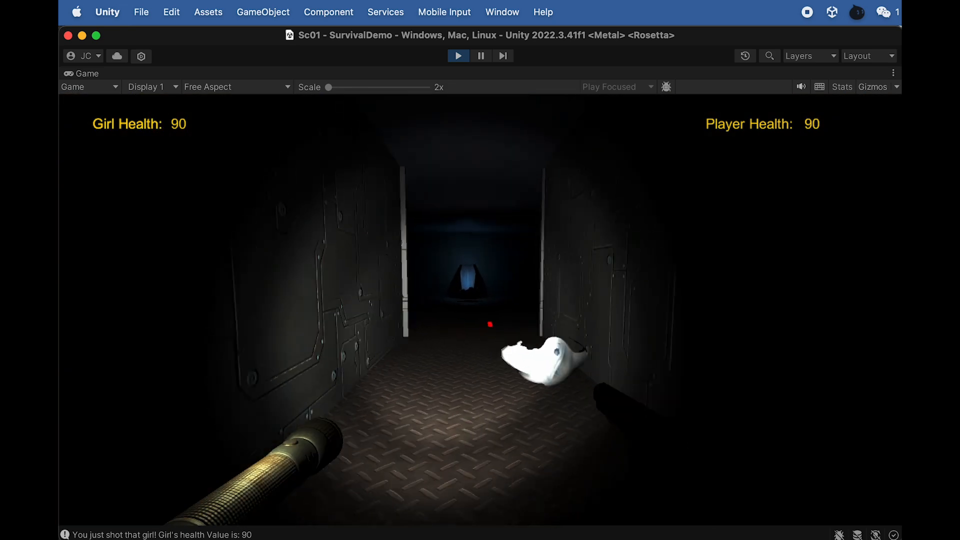
key(w)
key(w)
click(480, 310)
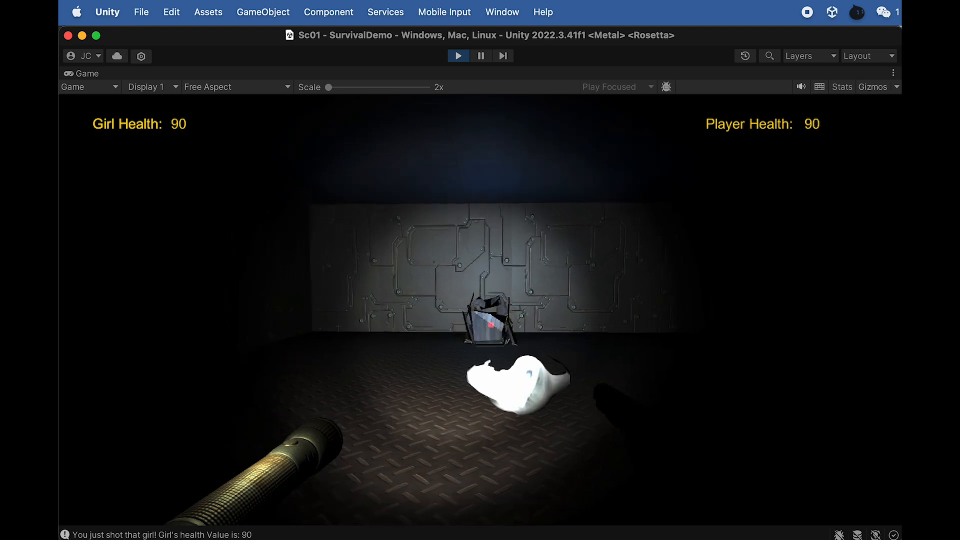
- Explore the dark room and its side passages by flashlight until the skeletons come into range
key(w)
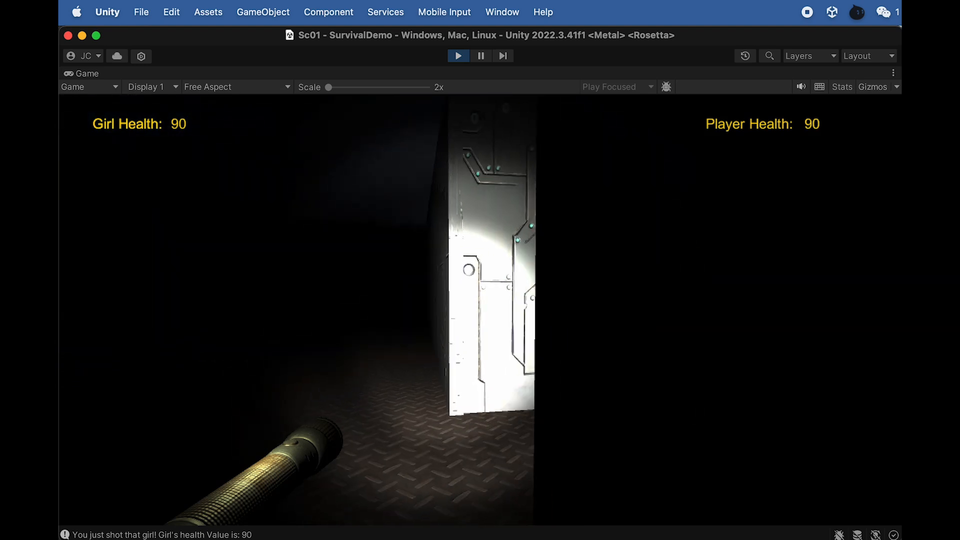
key(w)
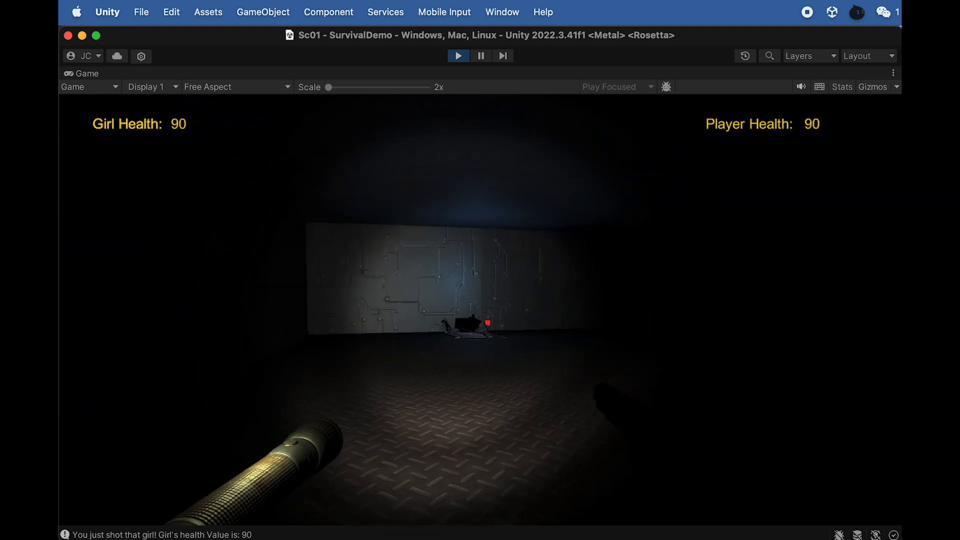
key(w)
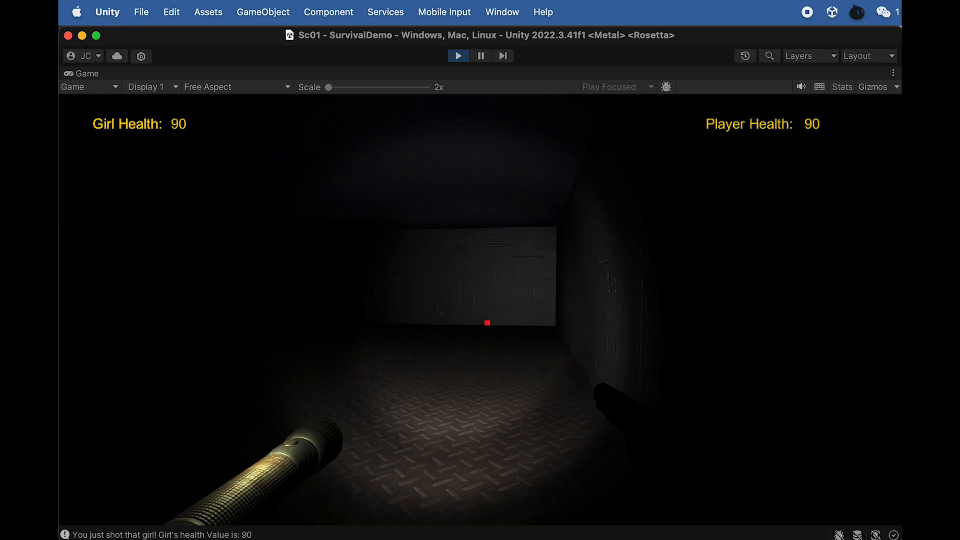
key(w)
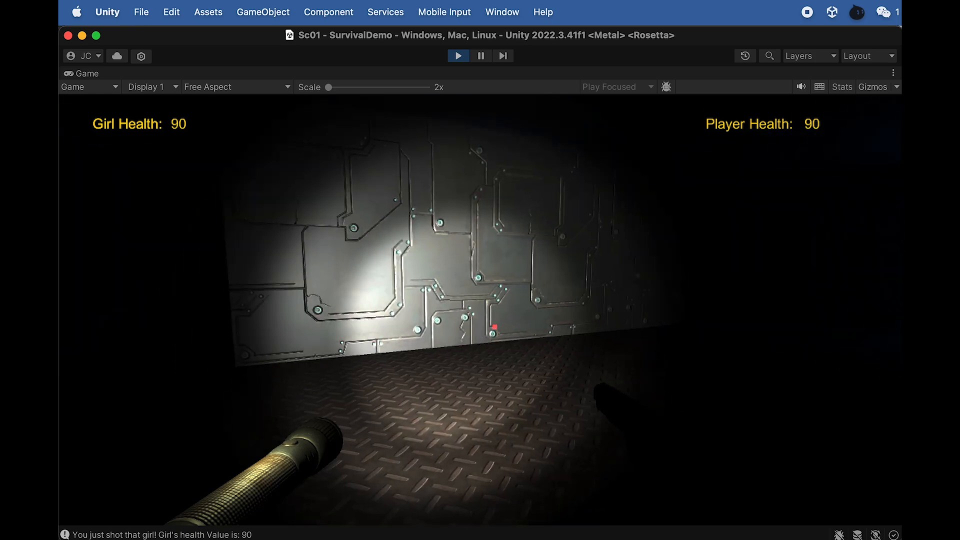
key(w)
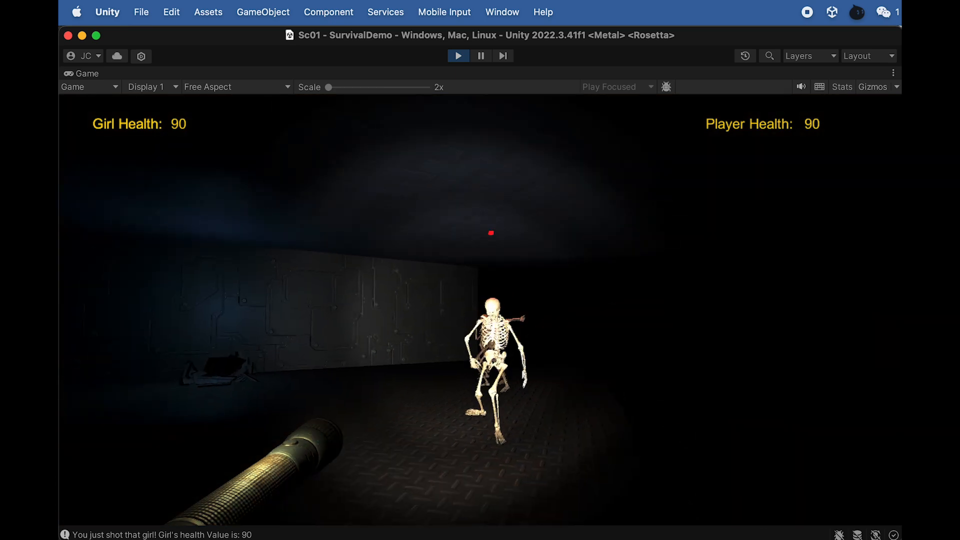
- Shoot the group of skeletons approaching in the dark room, and walk up to their bodies
click(481, 310)
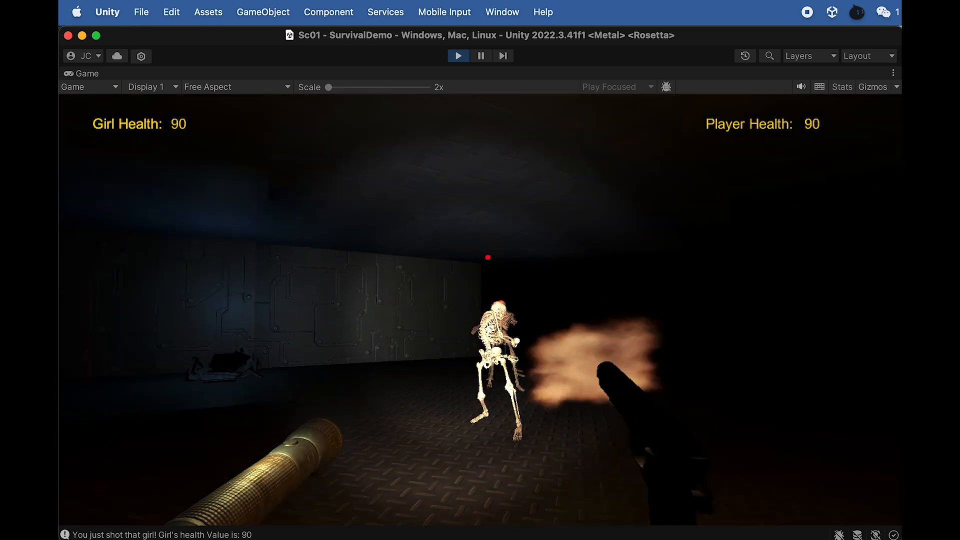
click(481, 309)
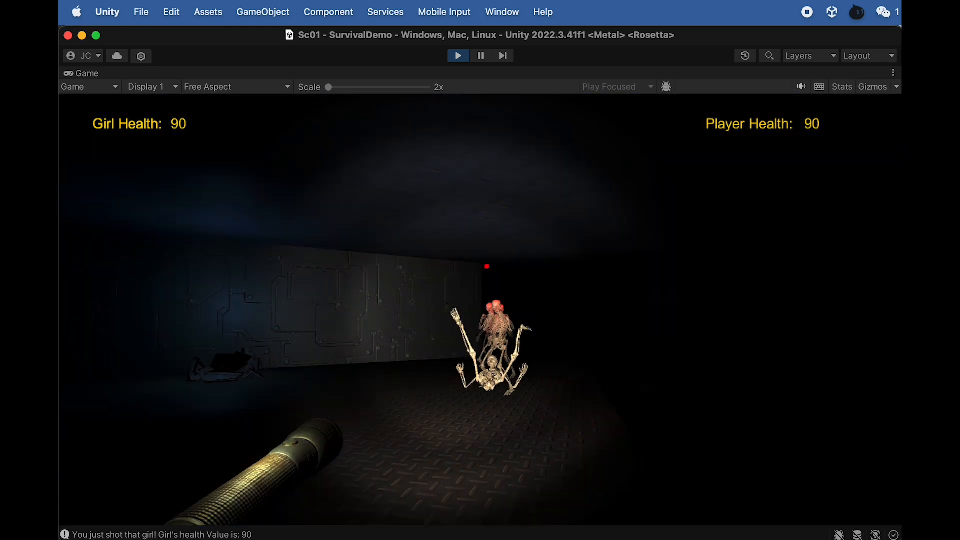
click(481, 310)
click(480, 310)
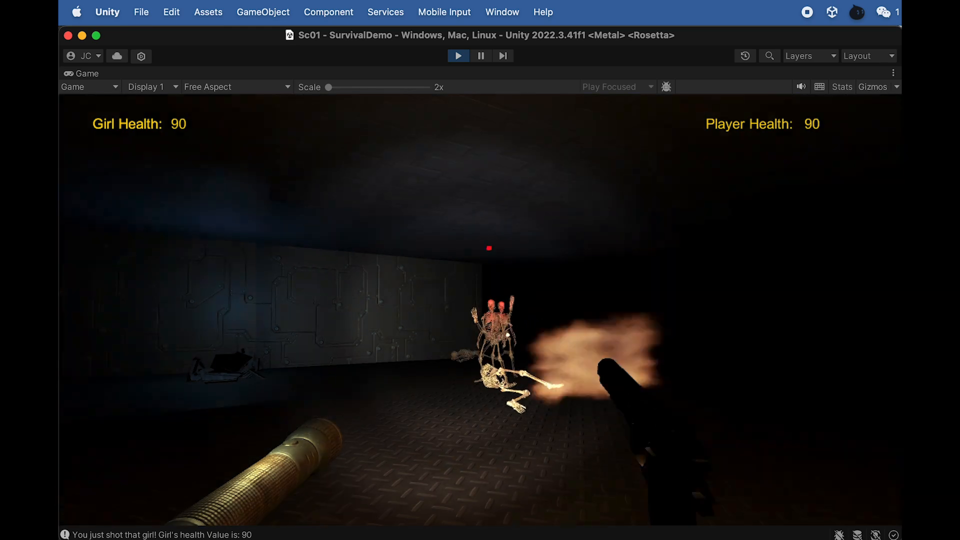
key(w)
key(w)
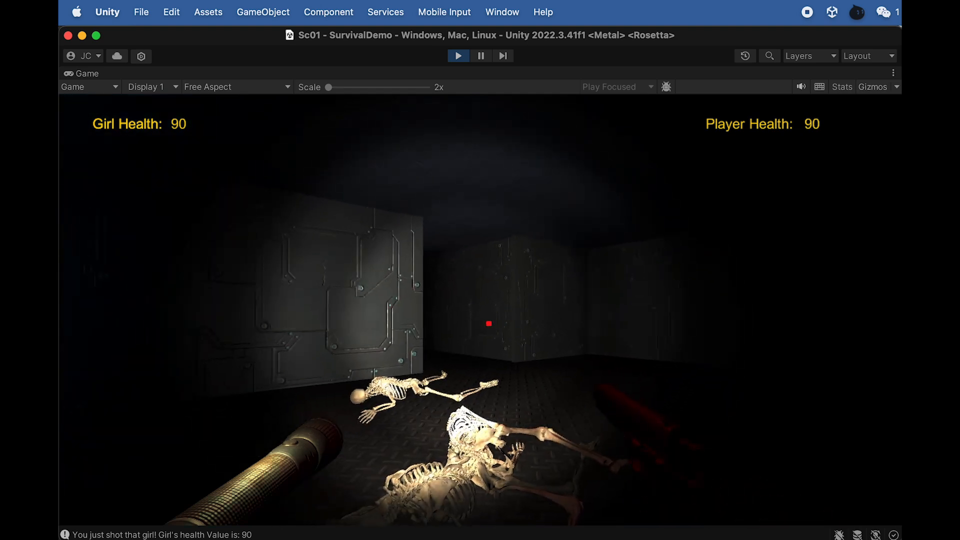